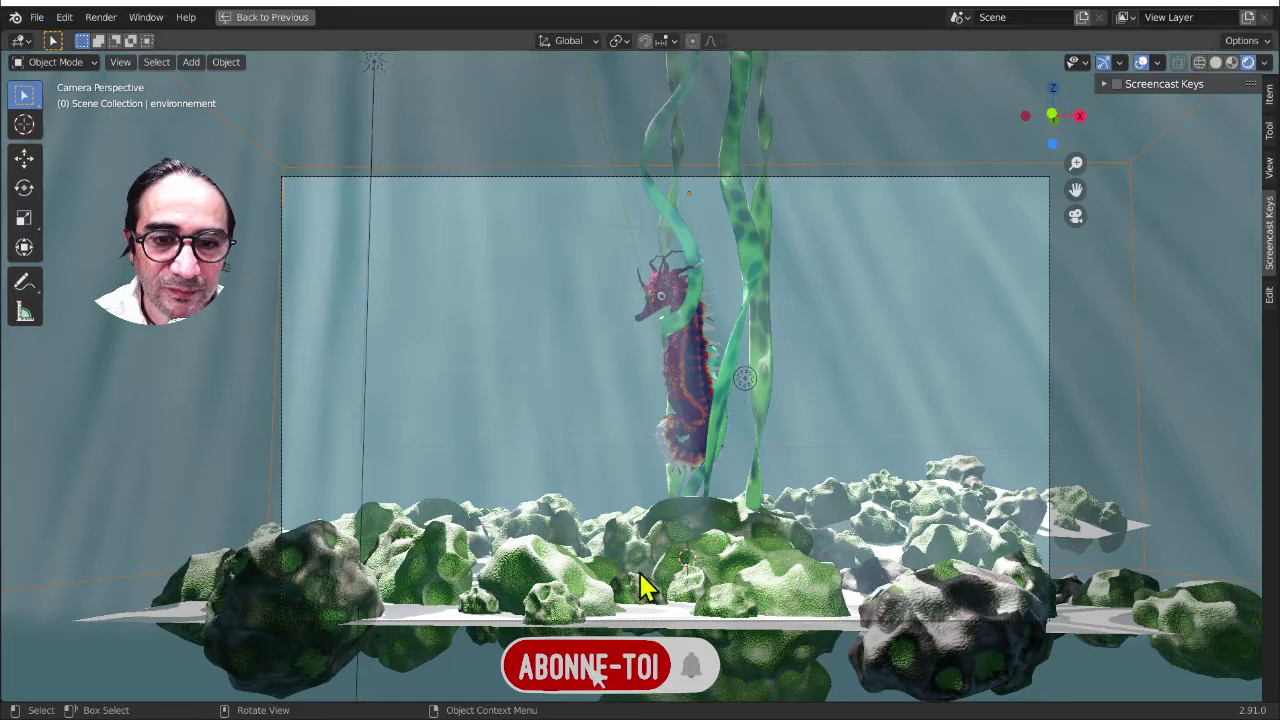
- Restore the full workspace layout from the maximized camera view of the underwater scene
scroll(857, 455, "down", 1)
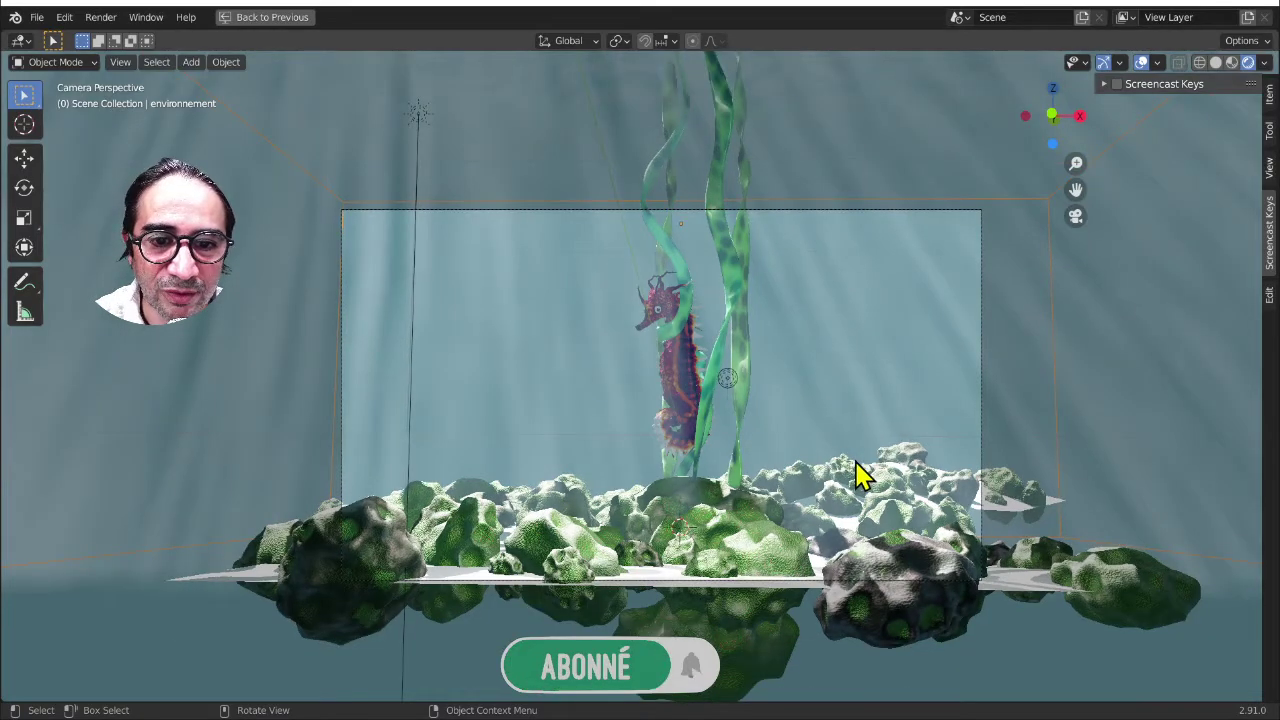
middle_click_drag(855, 463, 833, 485)
scroll(829, 486, "down", 3)
key("ctrl+space")
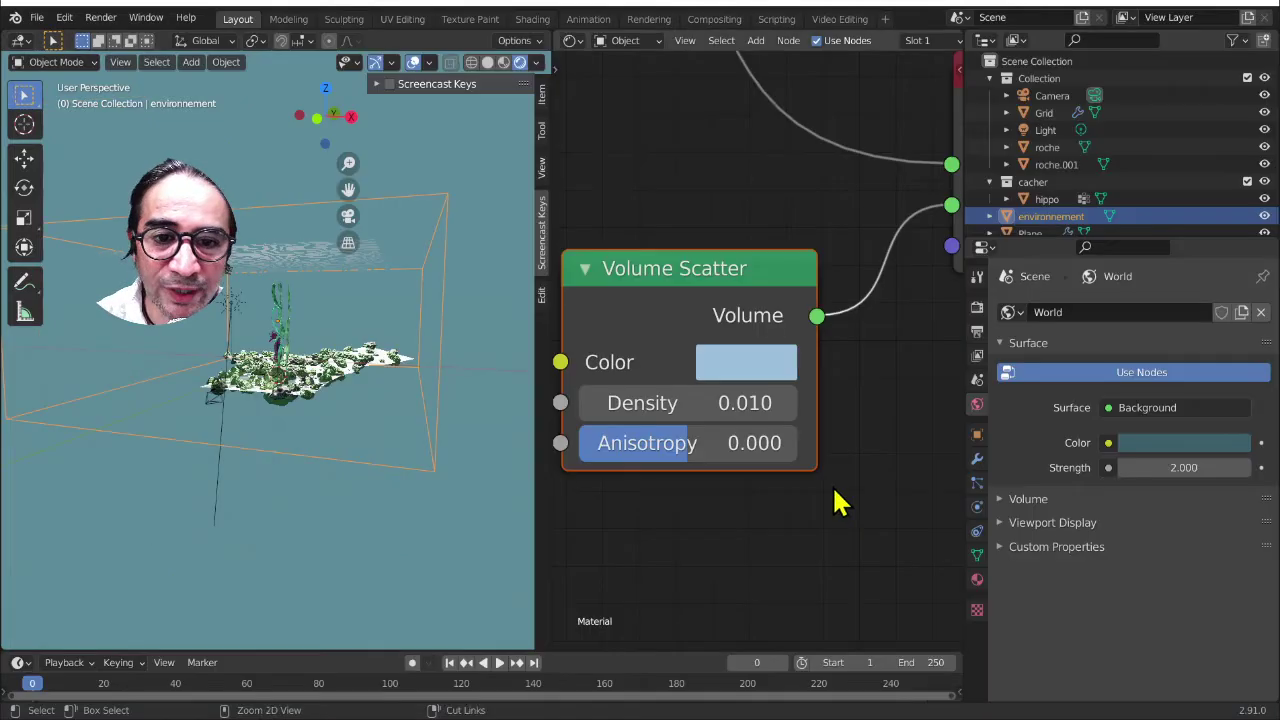
- Disconnect and delete the environment material's Principled BSDF node, then align the Volume Scatter node with the Material Output's Volume socket
scroll(700, 375, "down", 2)
middle_click_drag(443, 351, 263, 397)
scroll(755, 340, "down", 1)
scroll(785, 290, "down", 2)
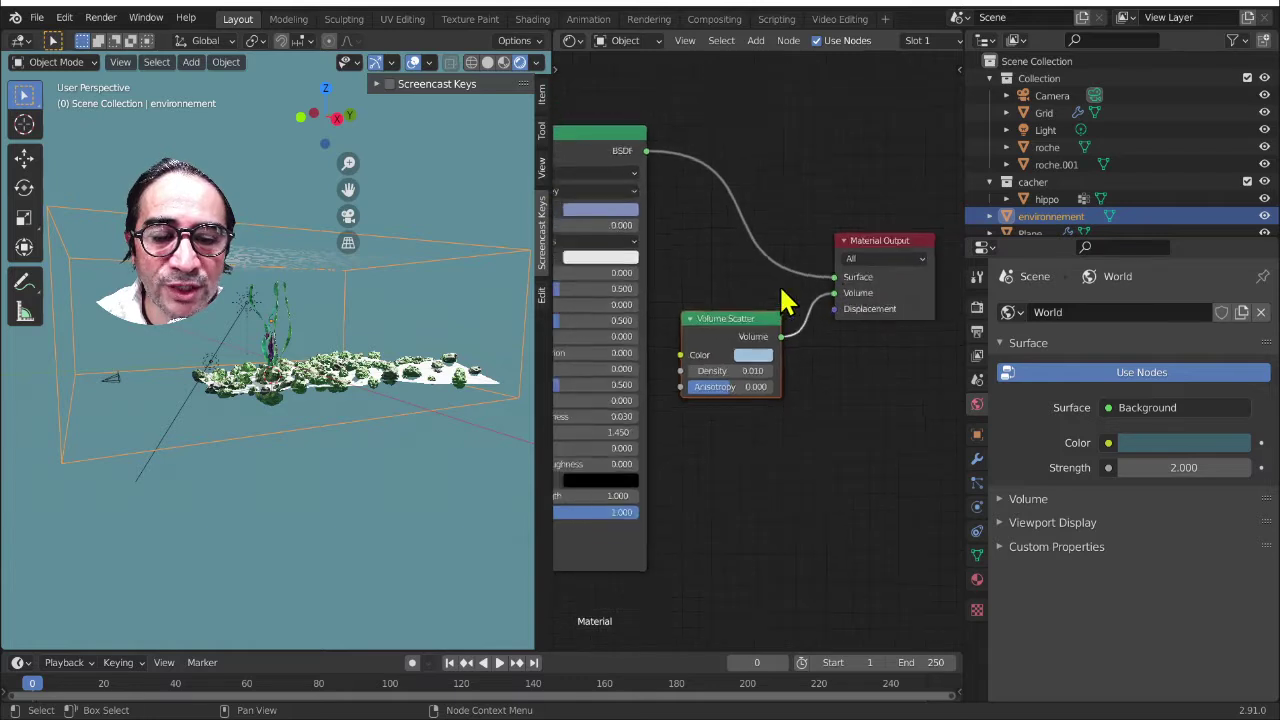
middle_click_drag(715, 263, 771, 270)
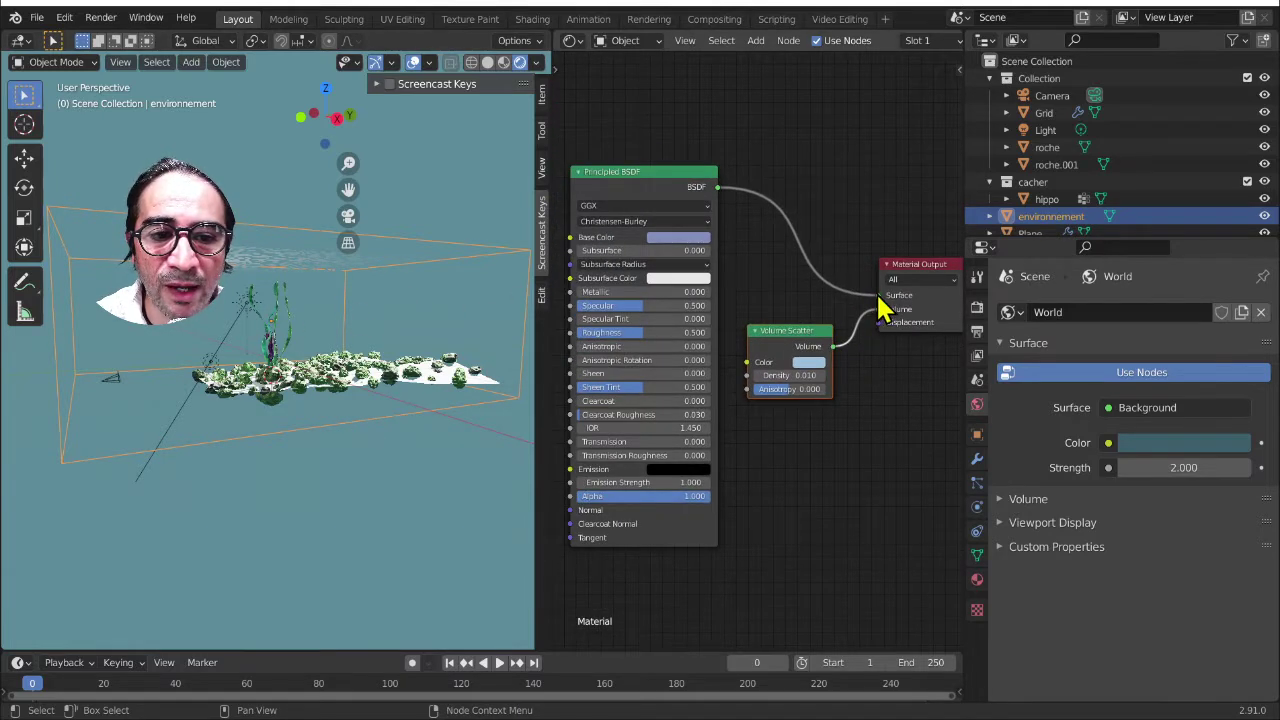
left_click_drag(877, 295, 640, 197)
left_click(638, 193)
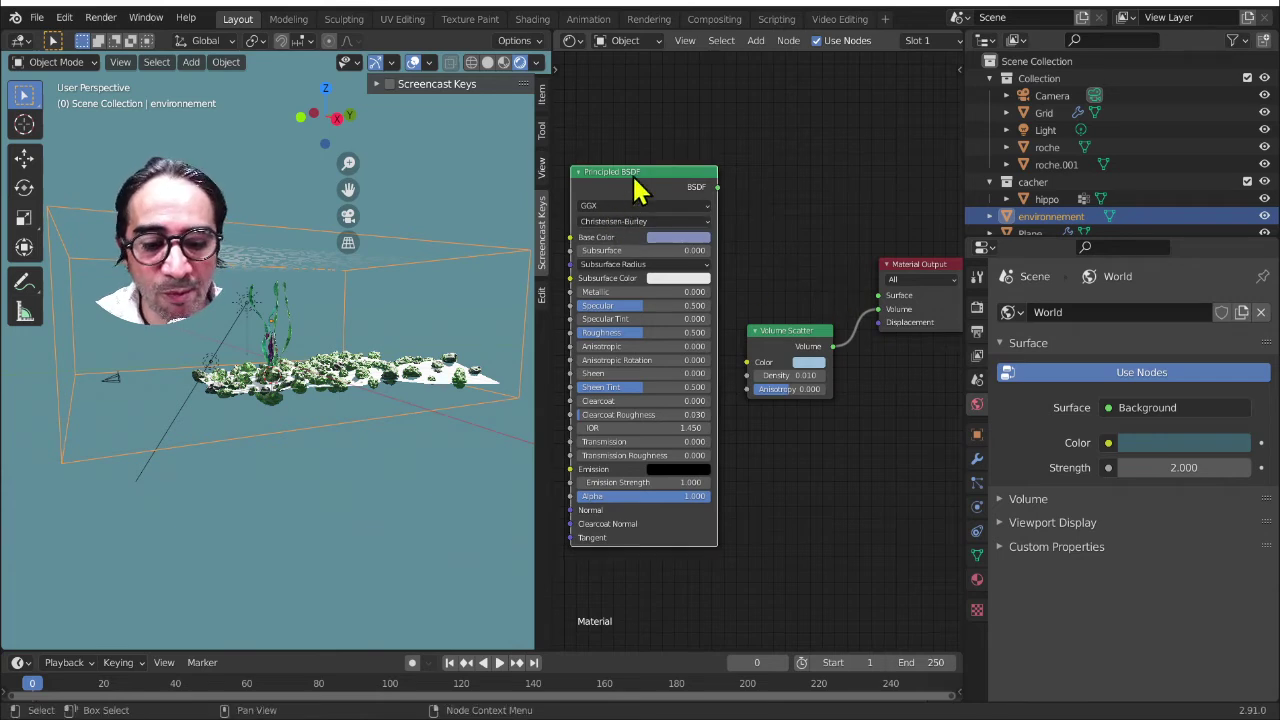
key("x")
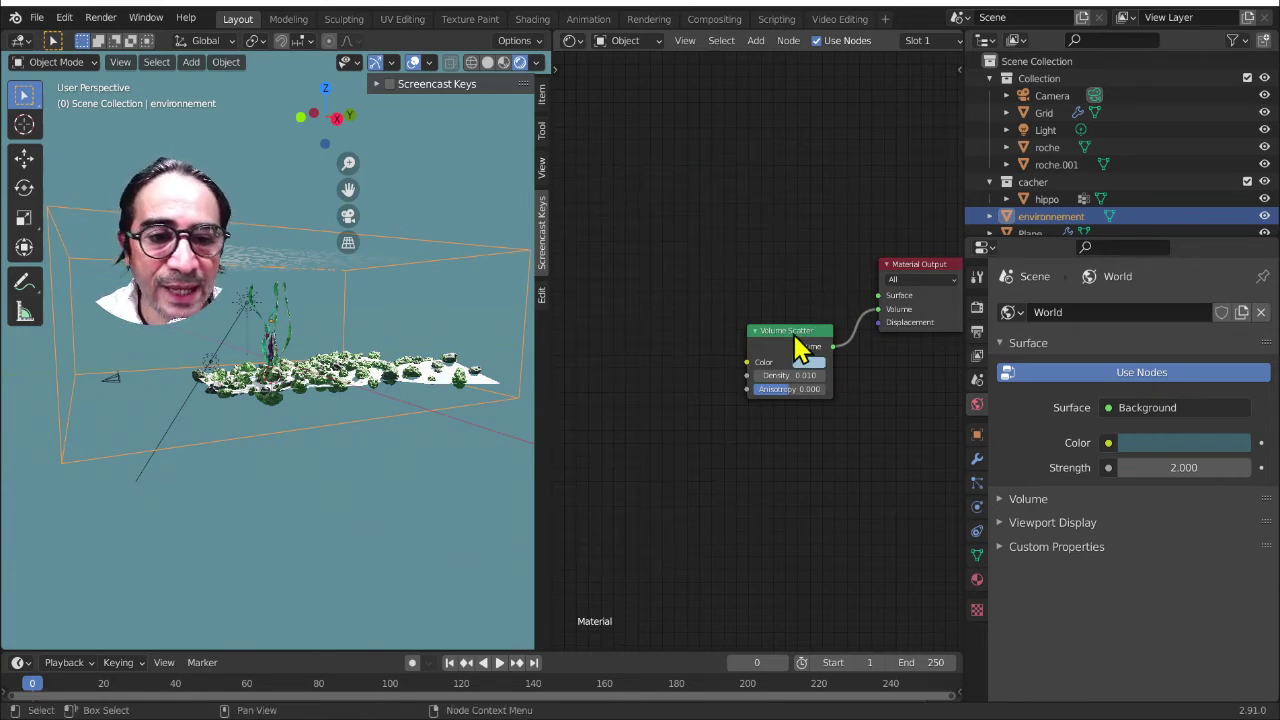
mouse_move(793, 329)
left_mouse_down()
mouse_move(772, 296)
mouse_move(786, 306)
left_mouse_up()
scroll(786, 306, "up", 1)
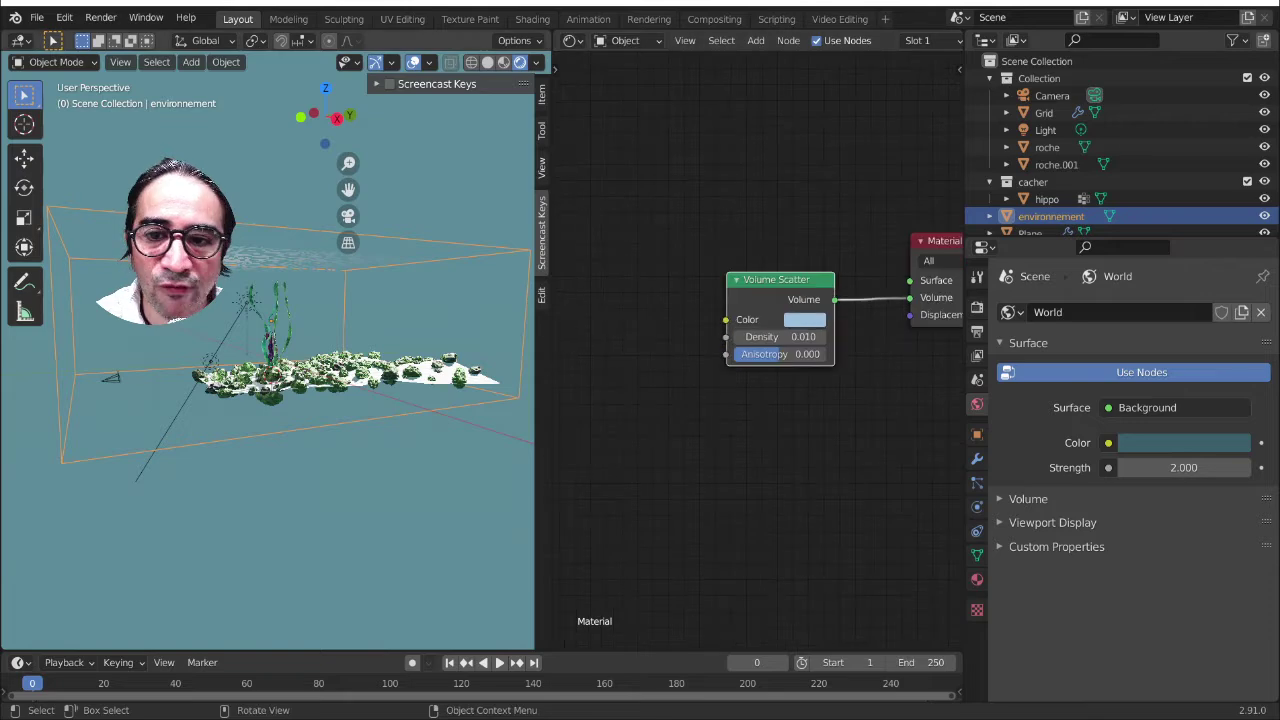
- Examine the volumetric water and light rays in the rendered view, from outside the environment box and through the camera
middle_click_drag(128, 470, 260, 410)
left_click(519, 62)
scroll(346, 400, "up", 3)
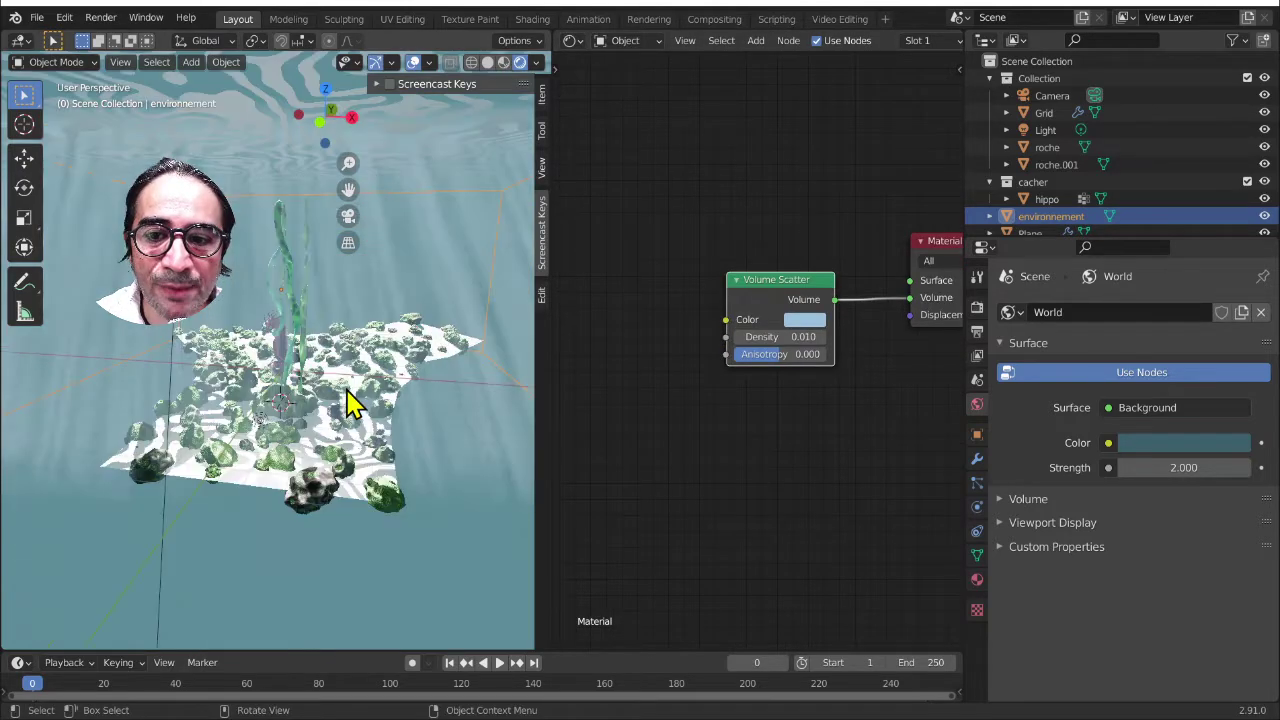
left_click(977, 555)
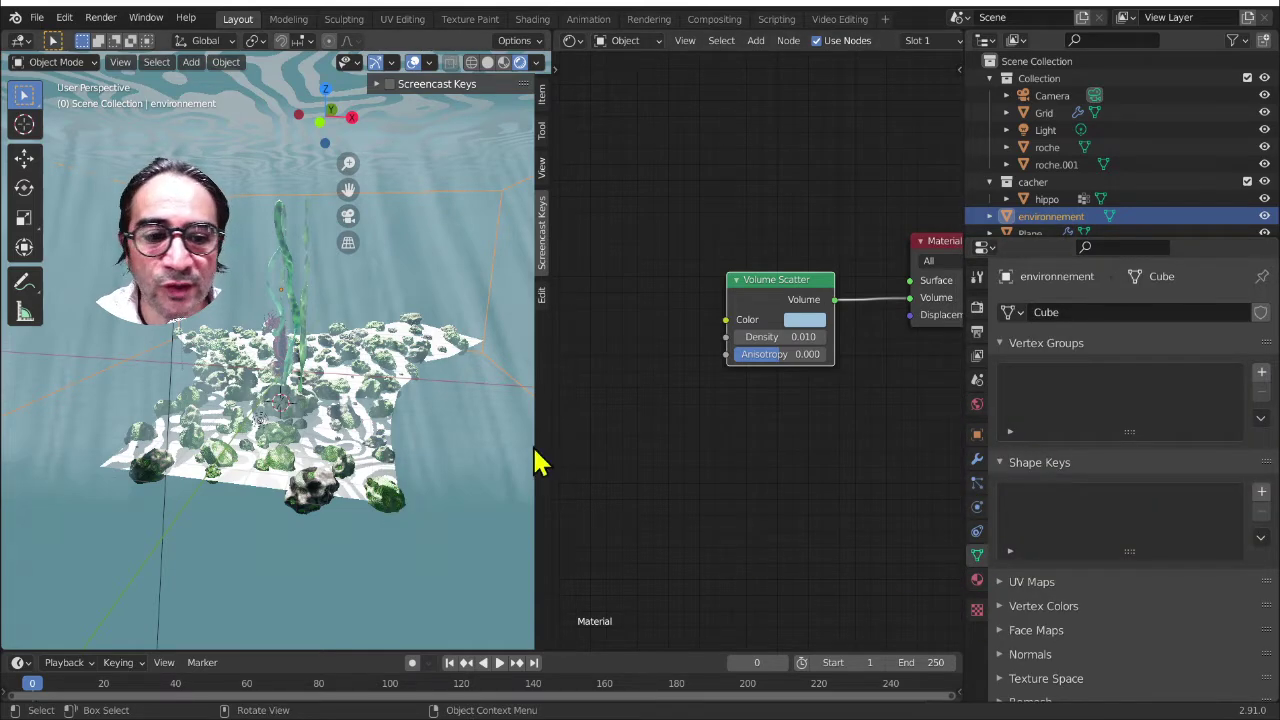
scroll(400, 447, "down", 4)
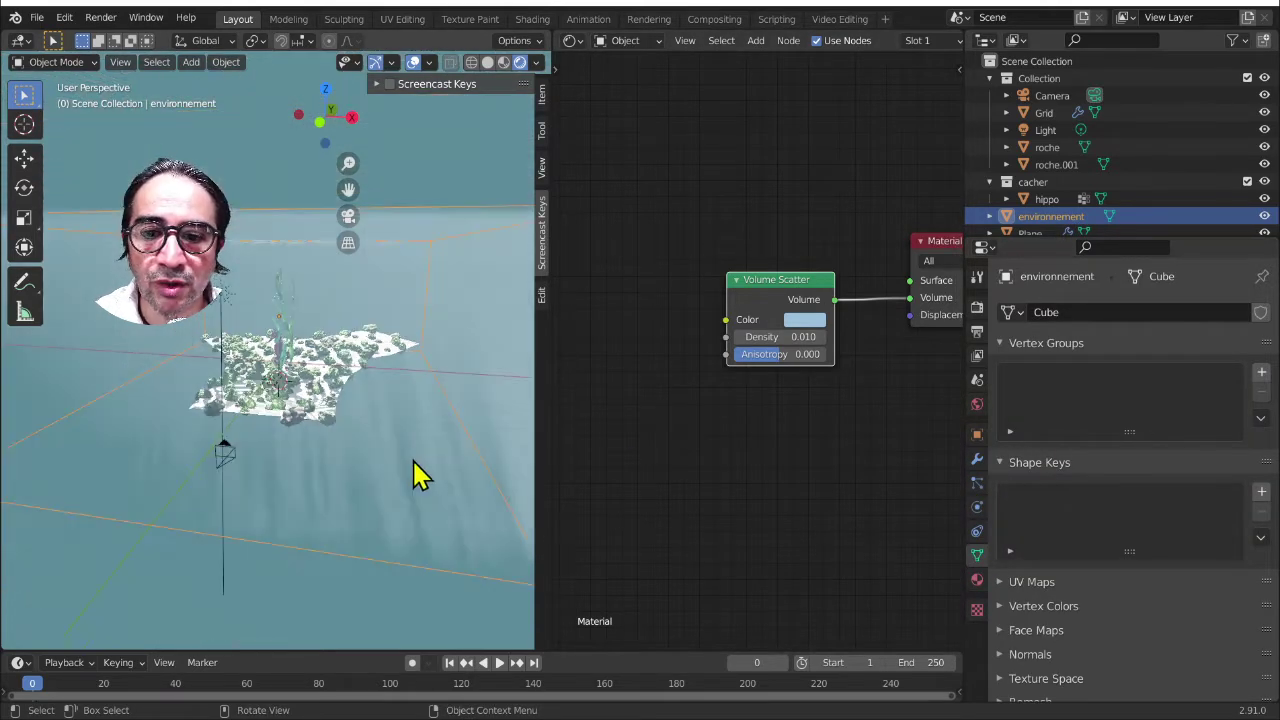
mouse_move(417, 471)
middle_mouse_down()
mouse_move(406, 466)
mouse_move(420, 460)
middle_mouse_up()
key("KP_0")
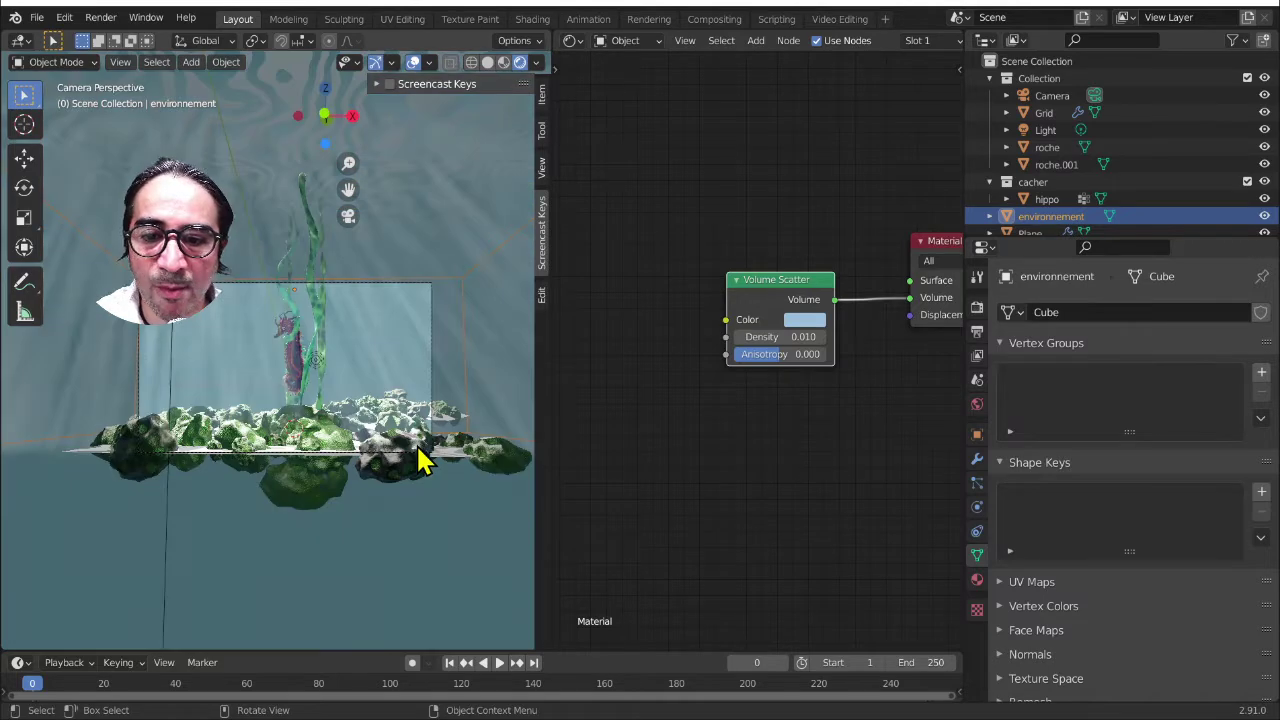
scroll(420, 460, "up", 4)
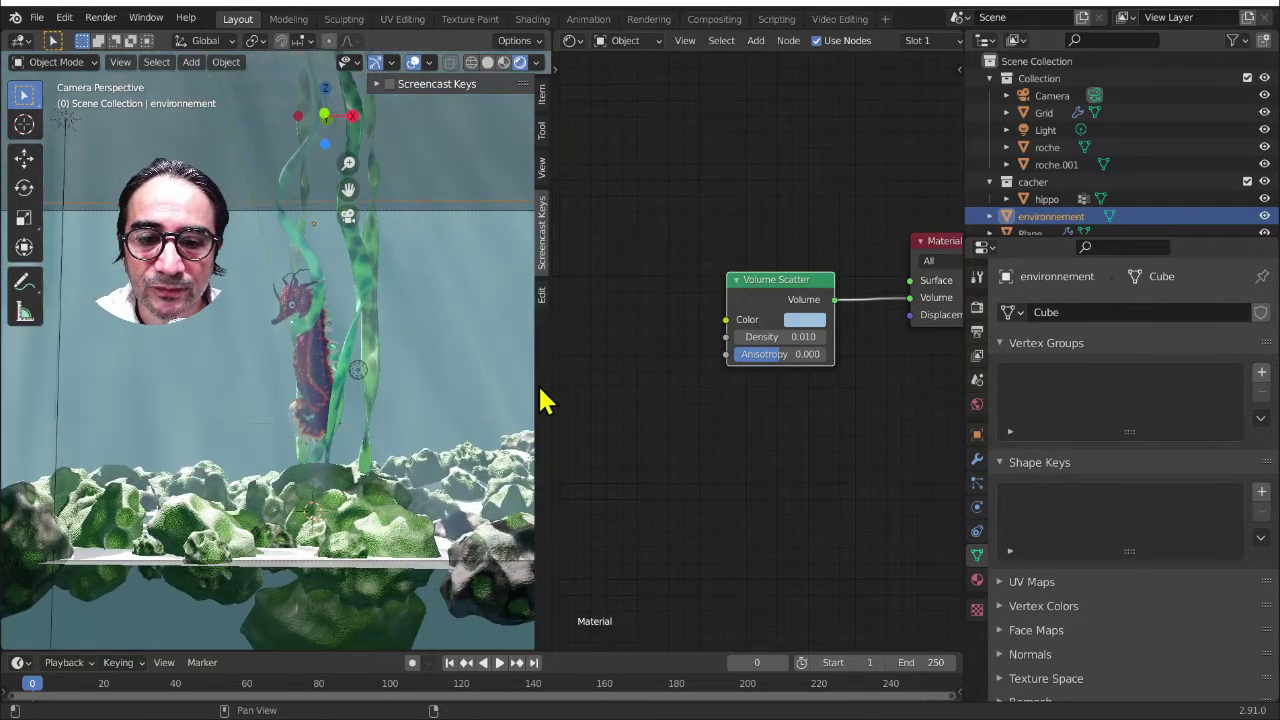
- Maximize the 3D view, duplicate the seahorse and place the copy about 2.17 m away in open water, on its snout side
left_click(533, 367)
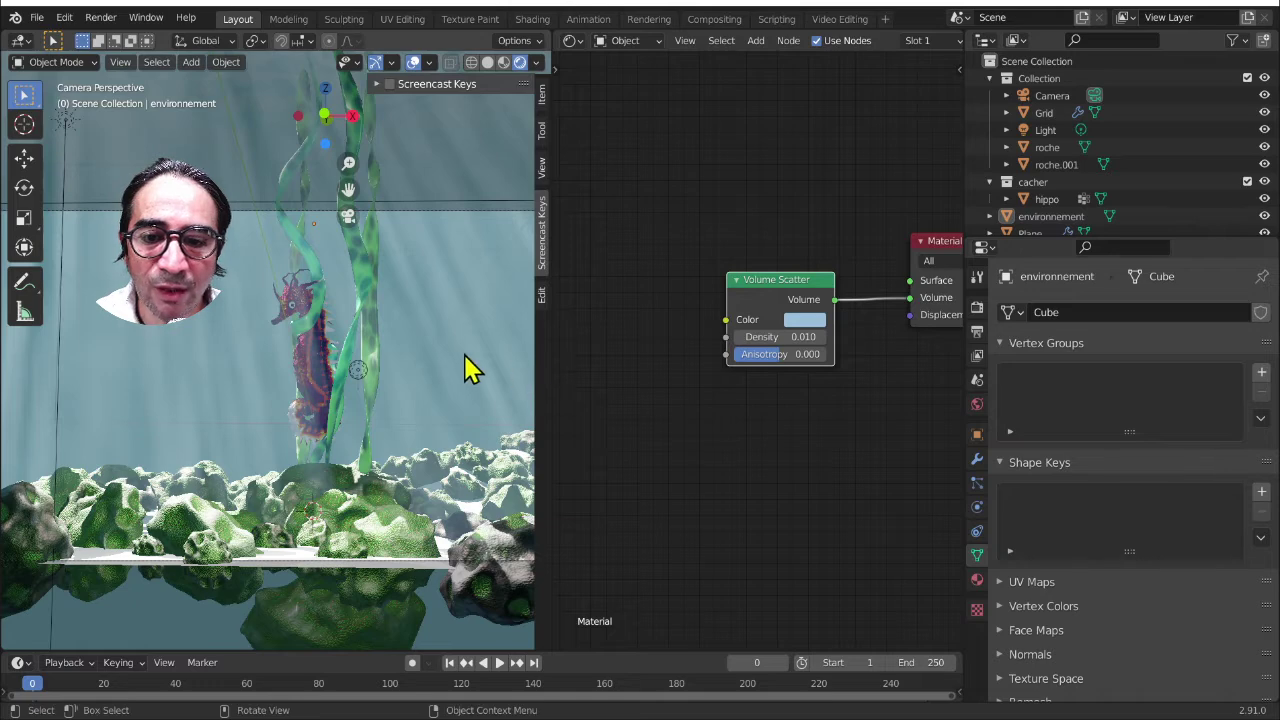
key("ctrl+space")
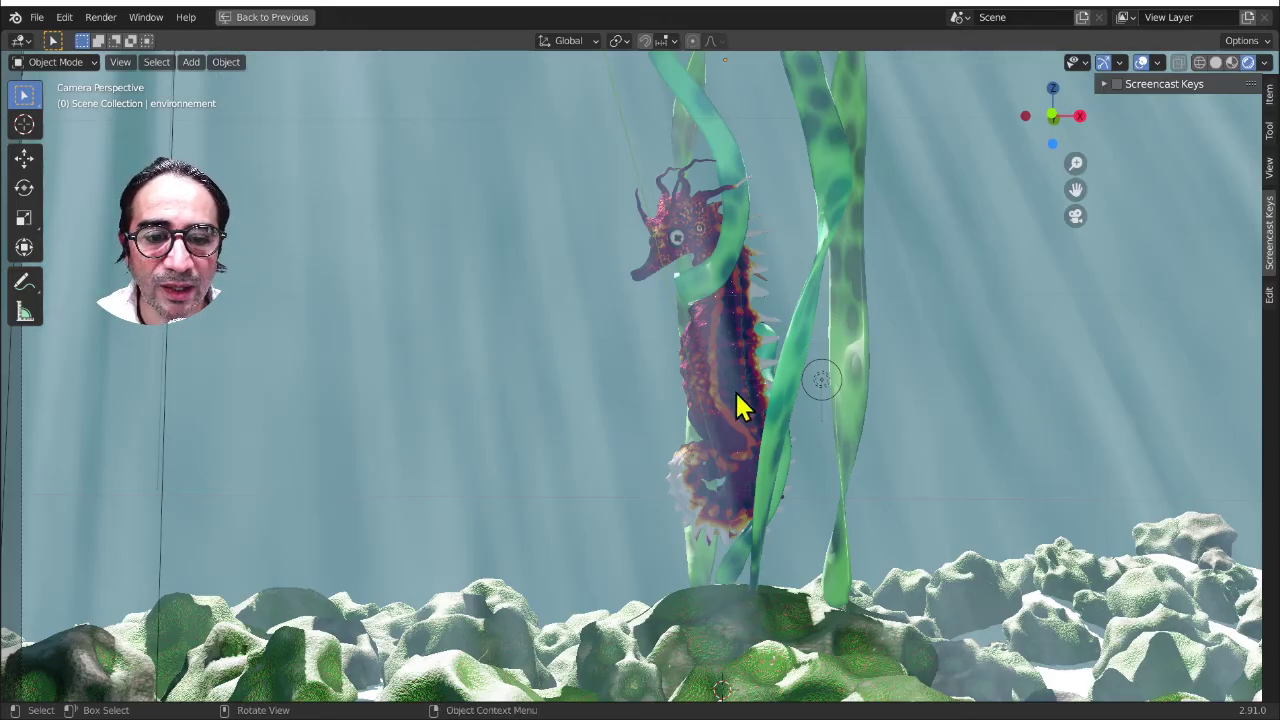
left_click(740, 405)
scroll(720, 410, "down", 1)
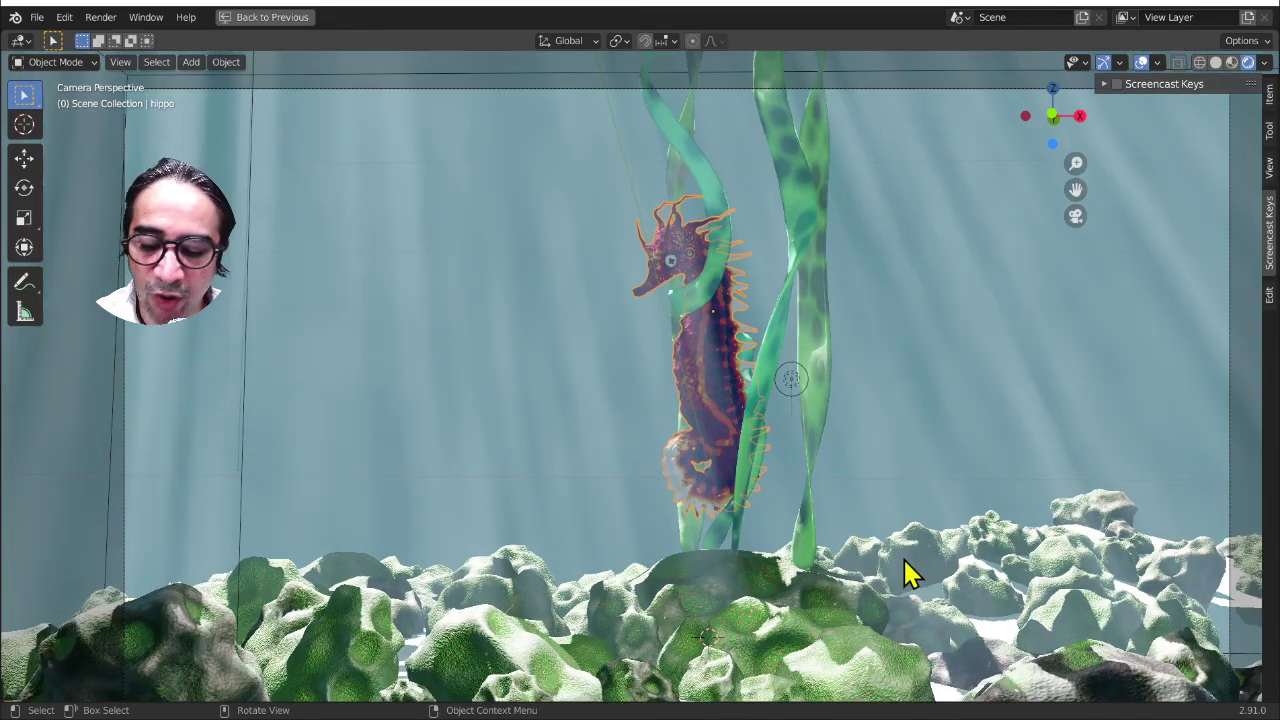
key("shift+d")
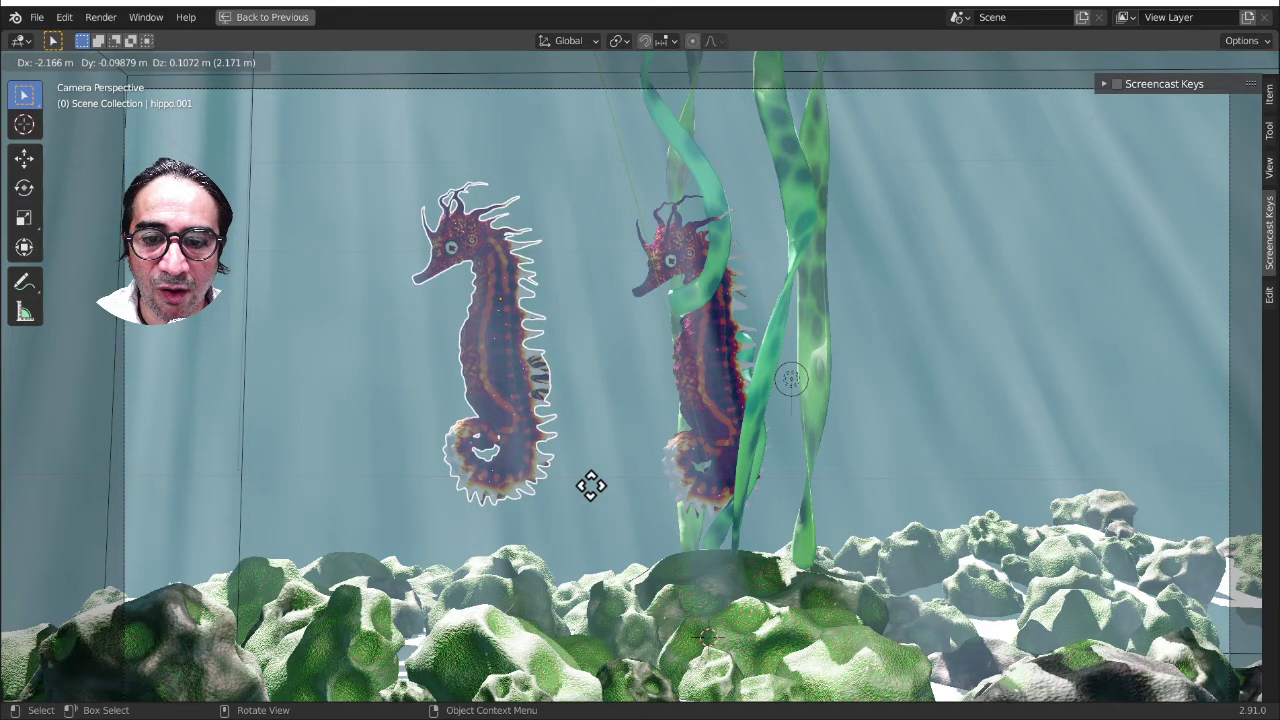
left_click(590, 486)
- Rotate the seahorse copy freely until it faces the original, and tilt its body slightly forward
key("r")
key("r")
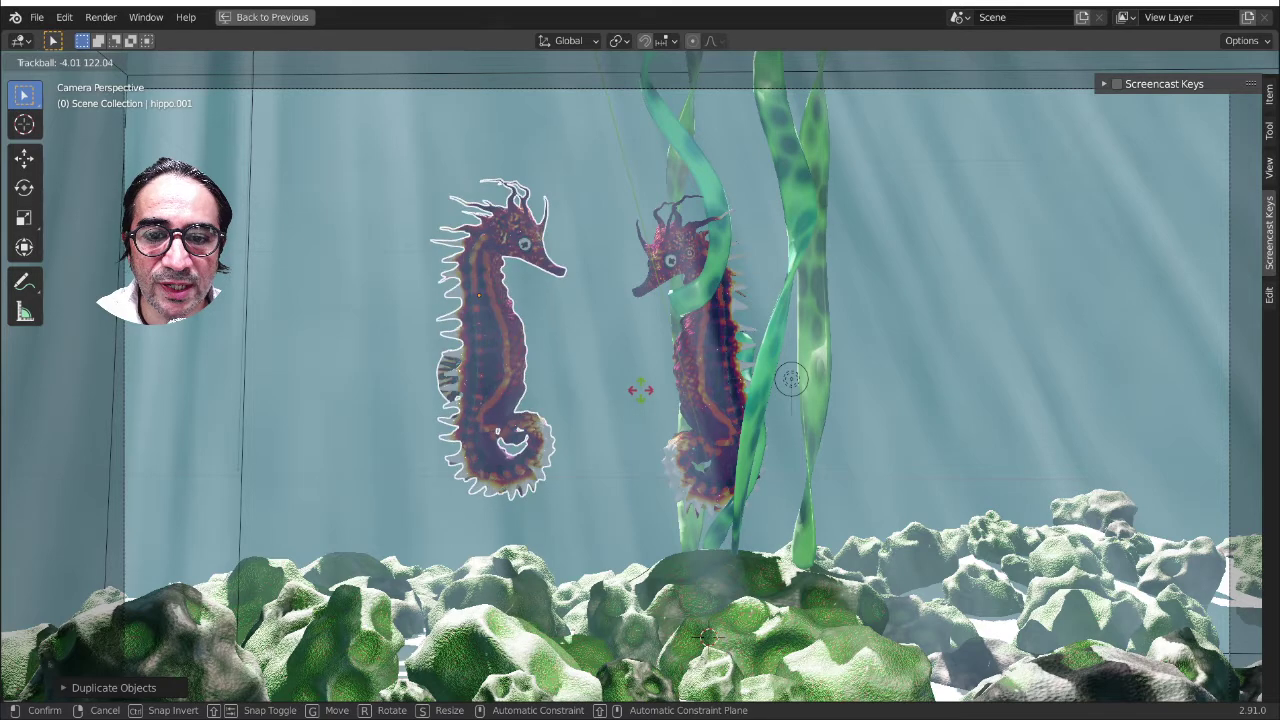
key("r")
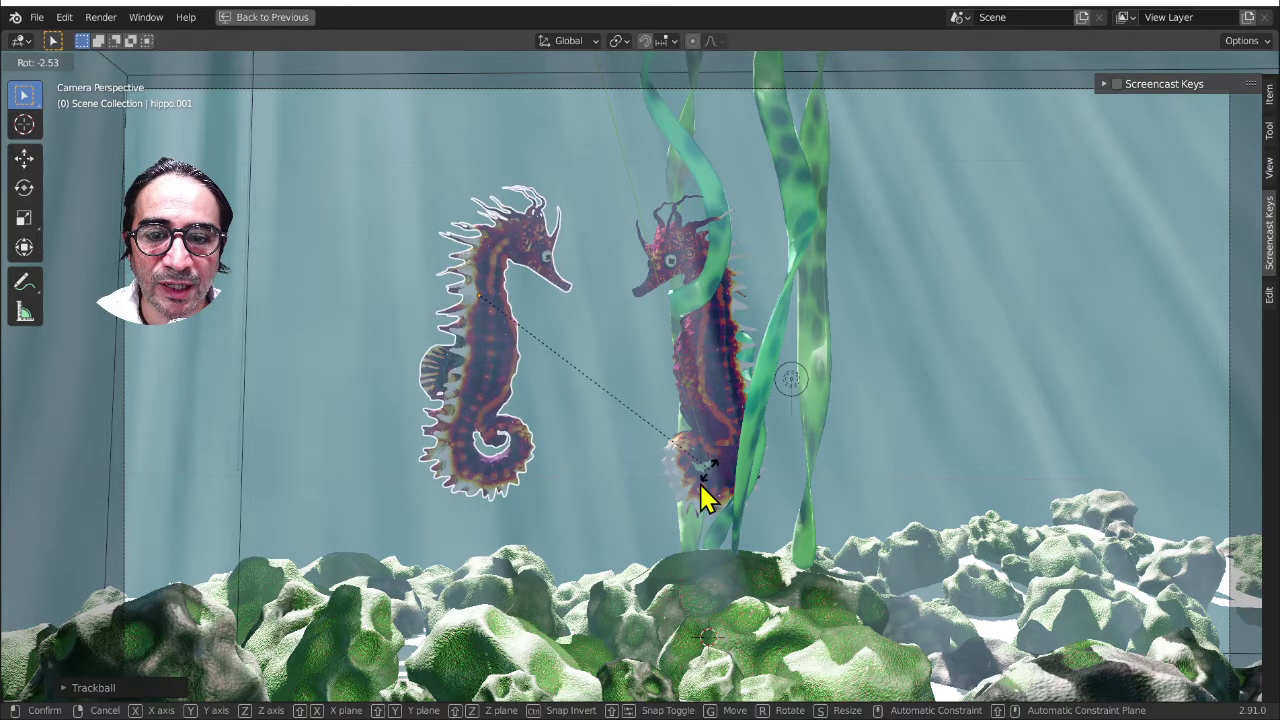
left_click(706, 494)
key("r")
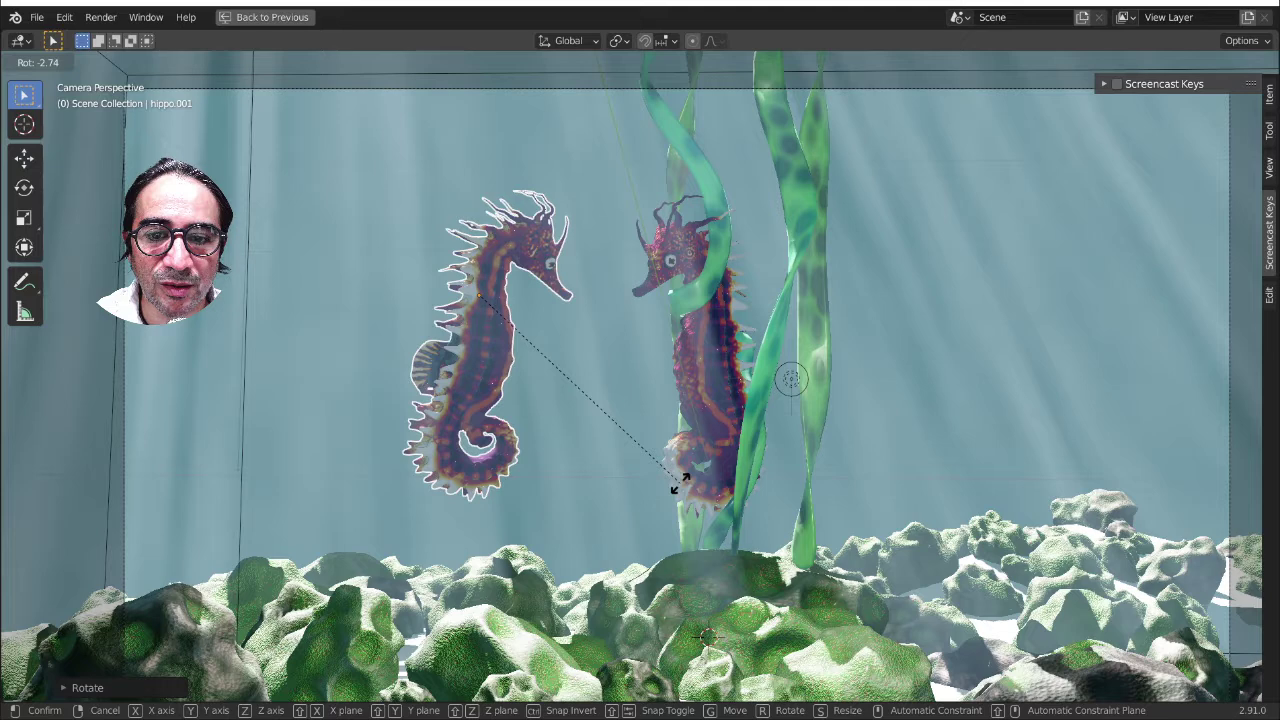
left_click(666, 491)
- Move the seahorse copy slightly farther from the original and fine-tune its orientation with a small trackball rotation
key("g")
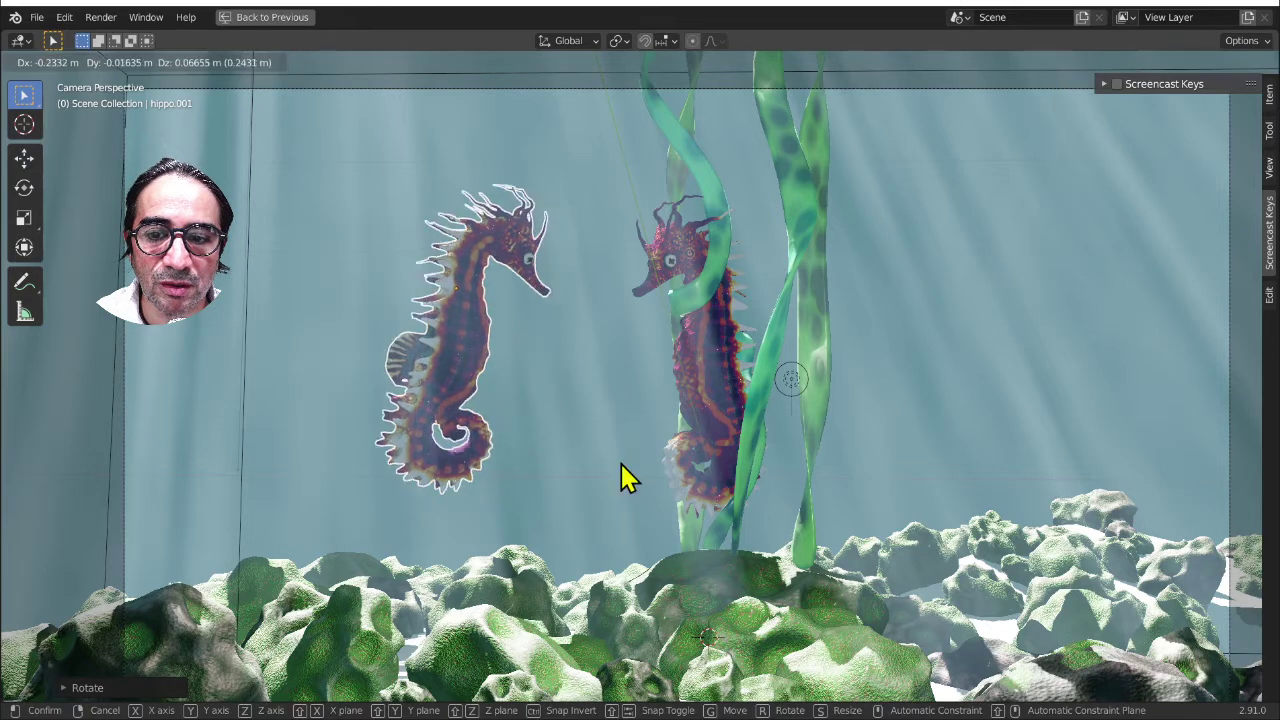
left_click(615, 460)
key("r")
key("r")
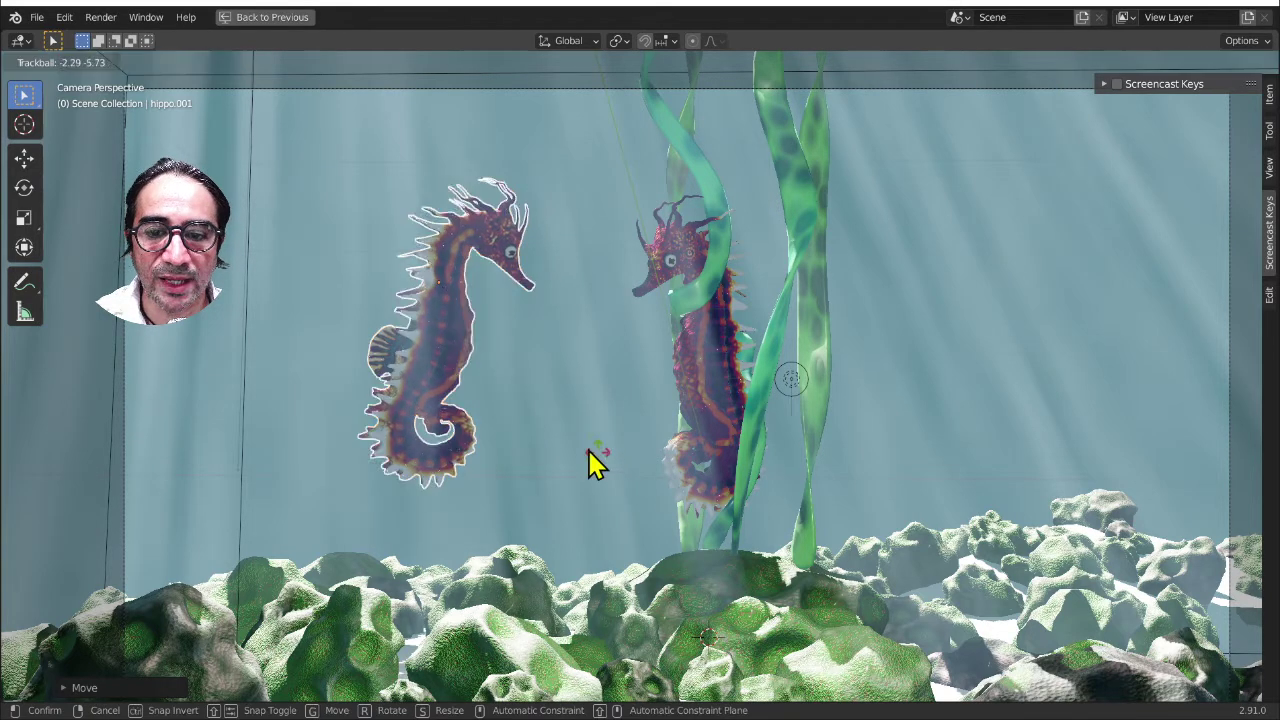
left_click(590, 462)
- Select the original seahorse along with the copy, preview both alone in local view, and return to the full scene
left_click(703, 405, "shift")
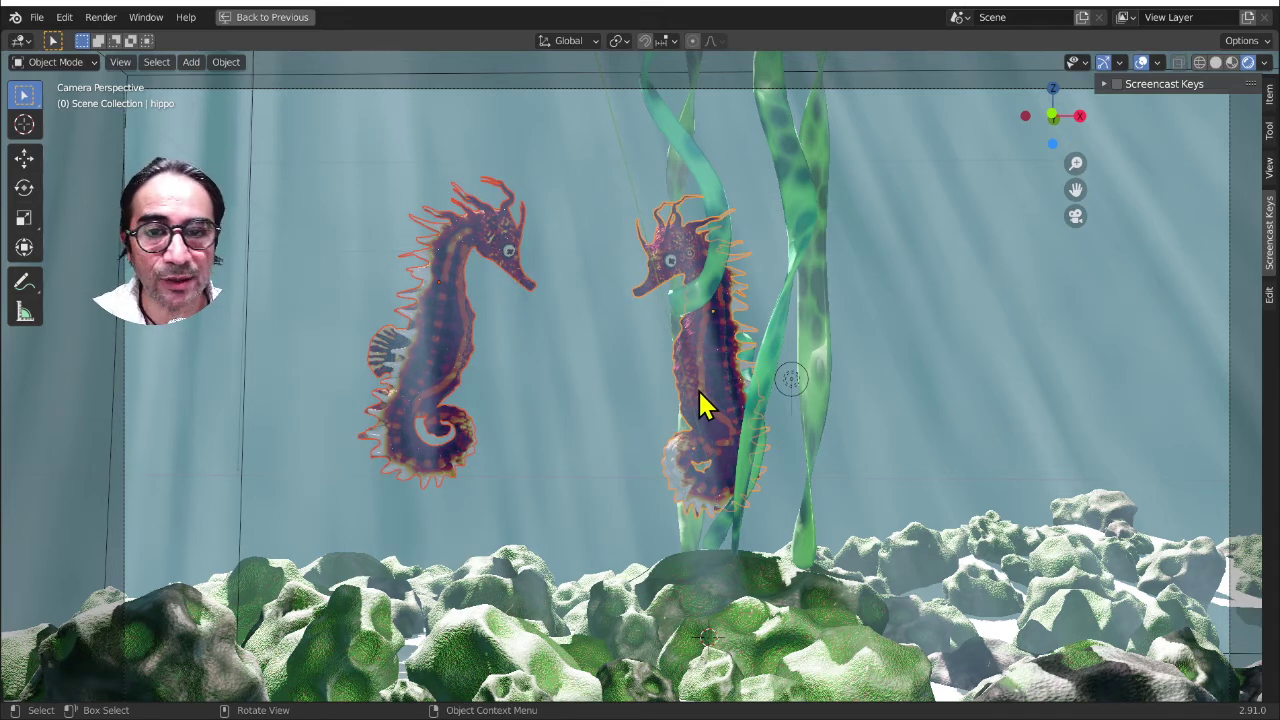
key("KP_Divide")
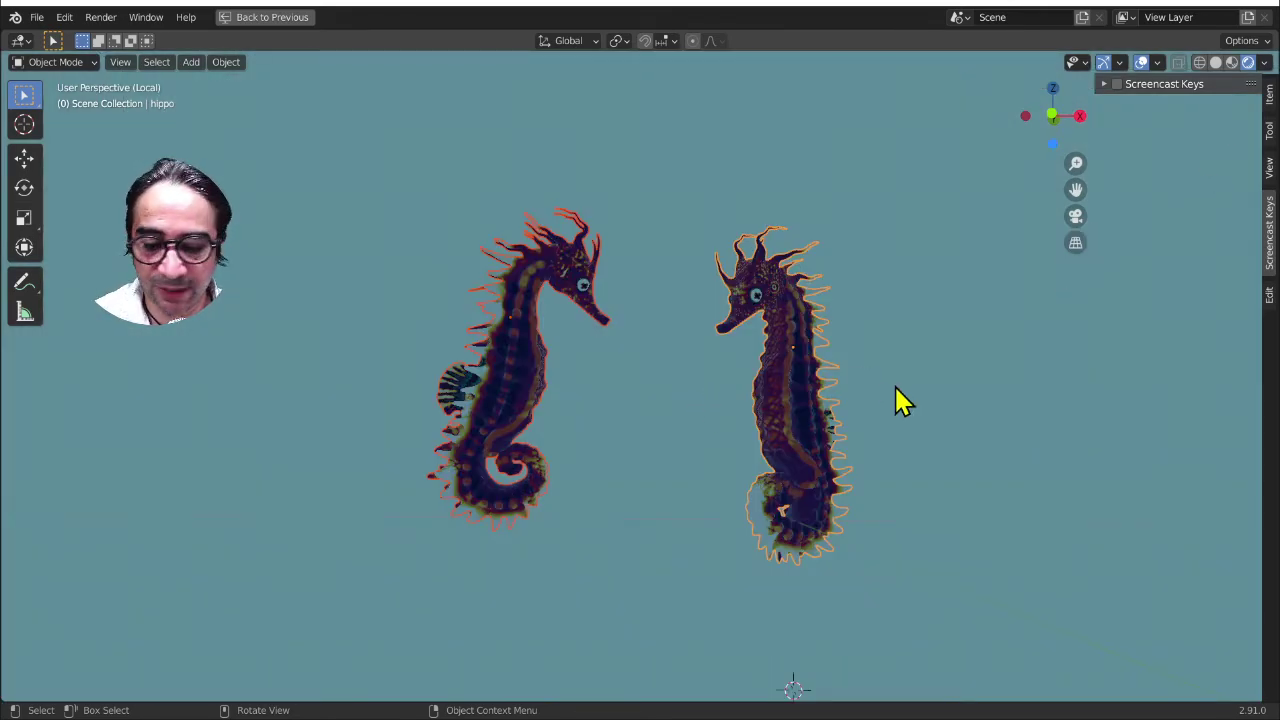
key("KP_Divide")
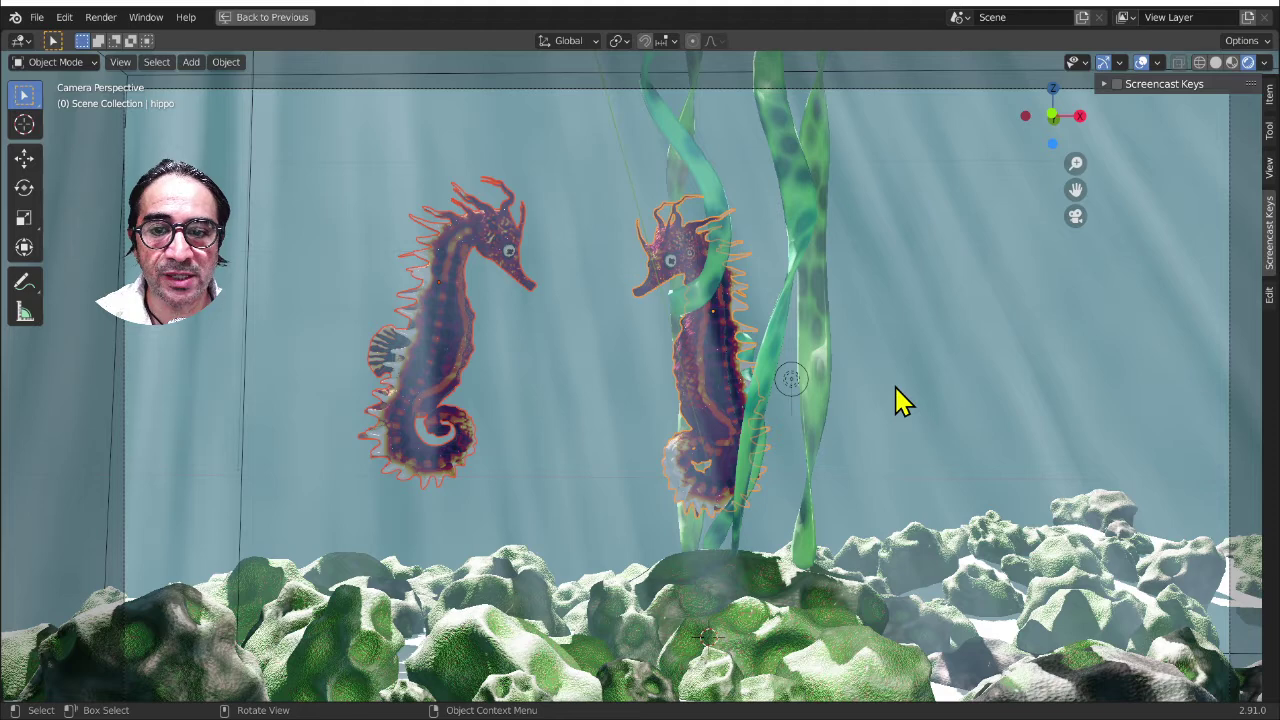
- Add the Sun light and the overhead plane to the seahorse selection and isolate them all in local view
scroll(686, 377, "down", 3)
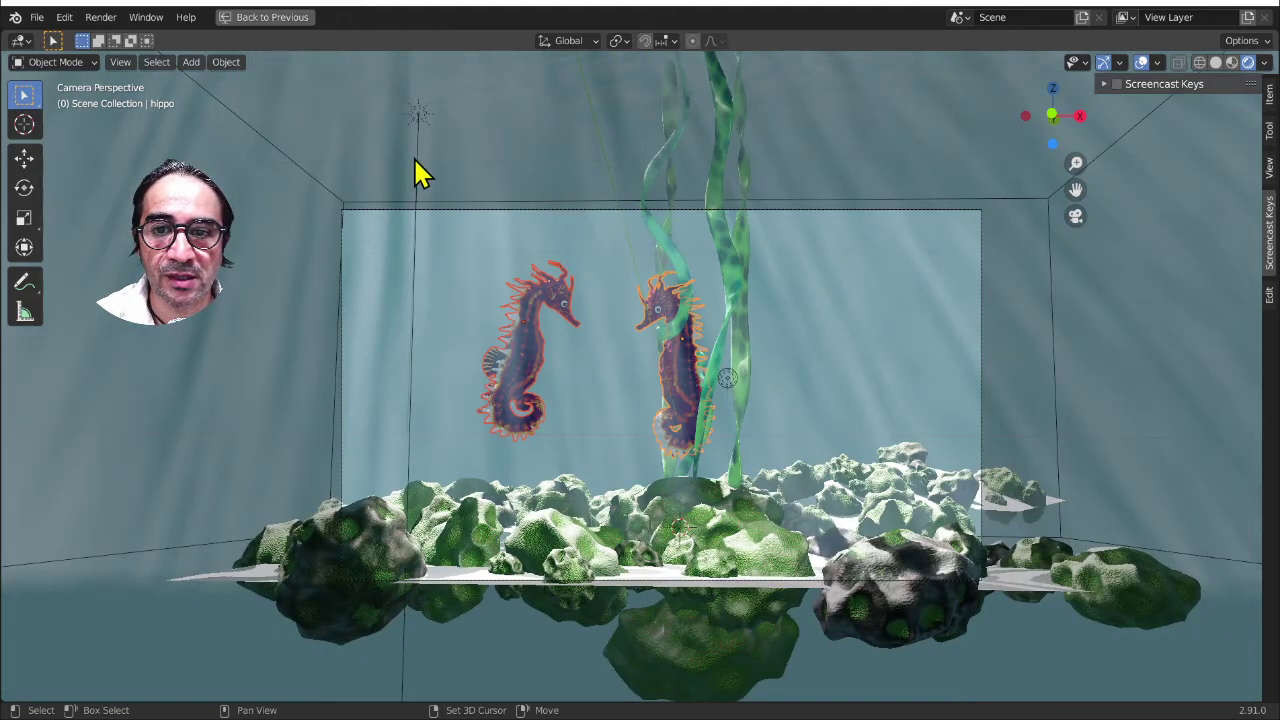
left_click(416, 162)
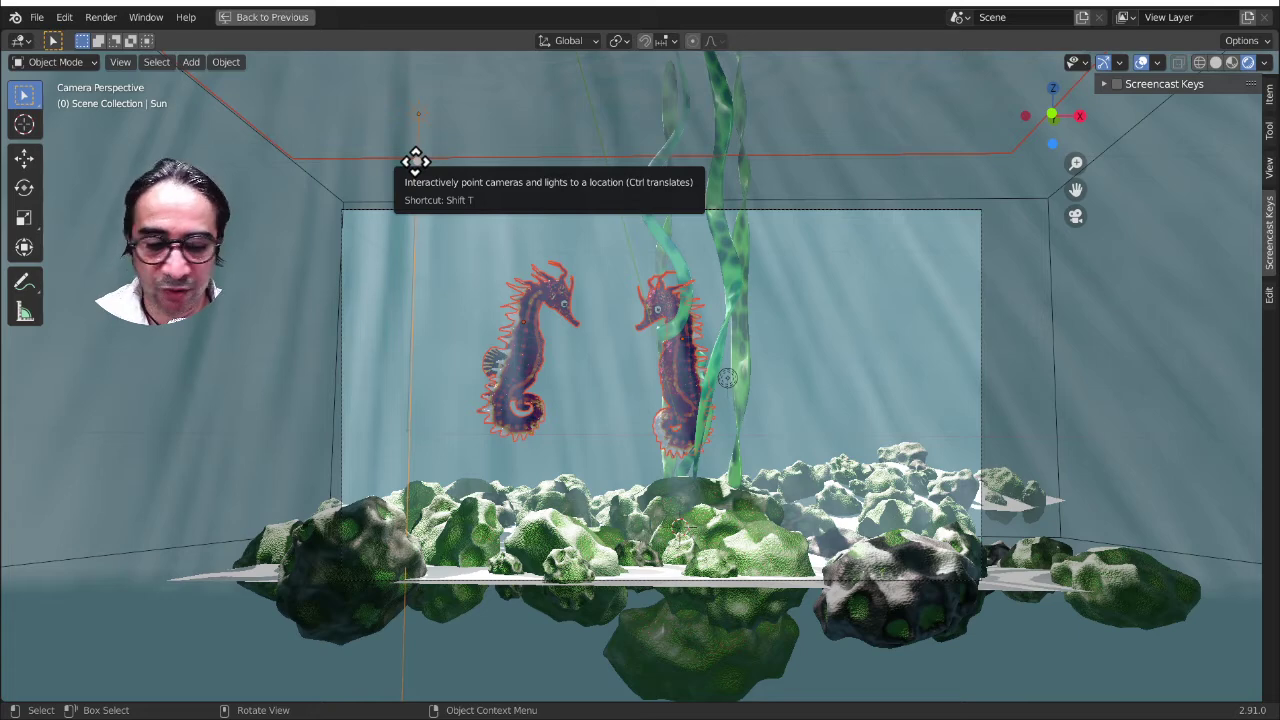
key("KP_Divide")
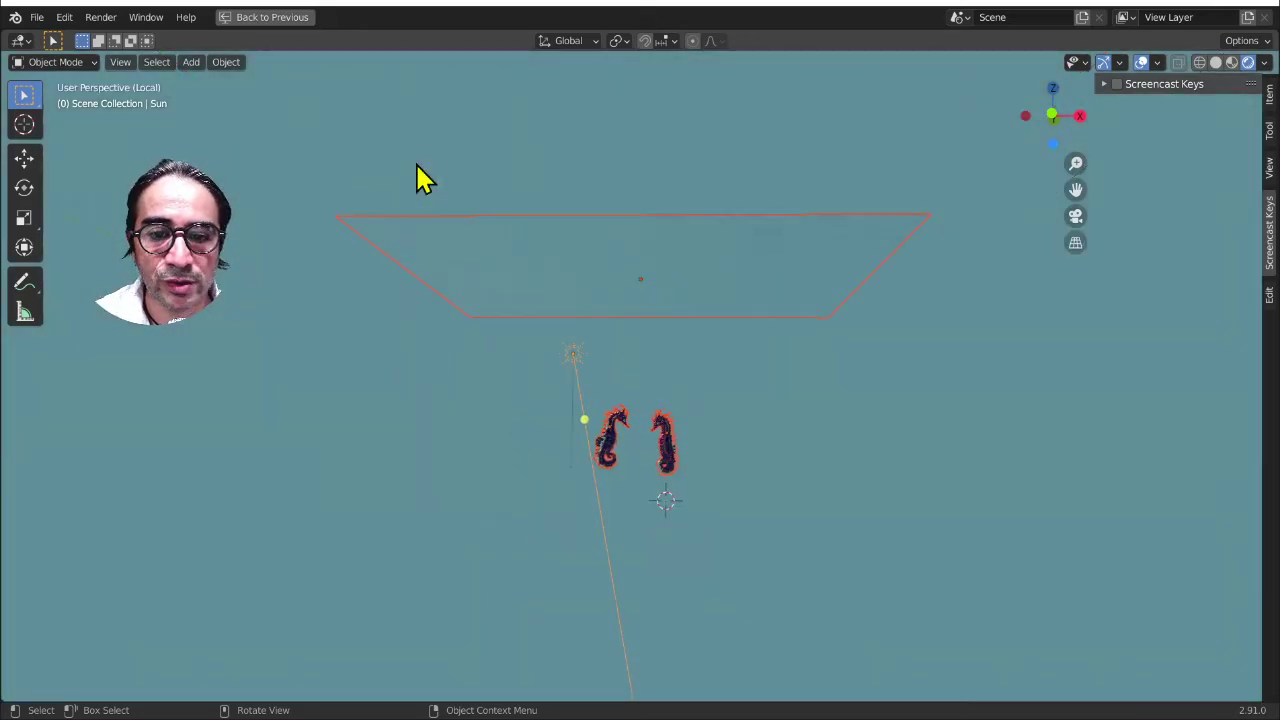
scroll(592, 472, "up", 10)
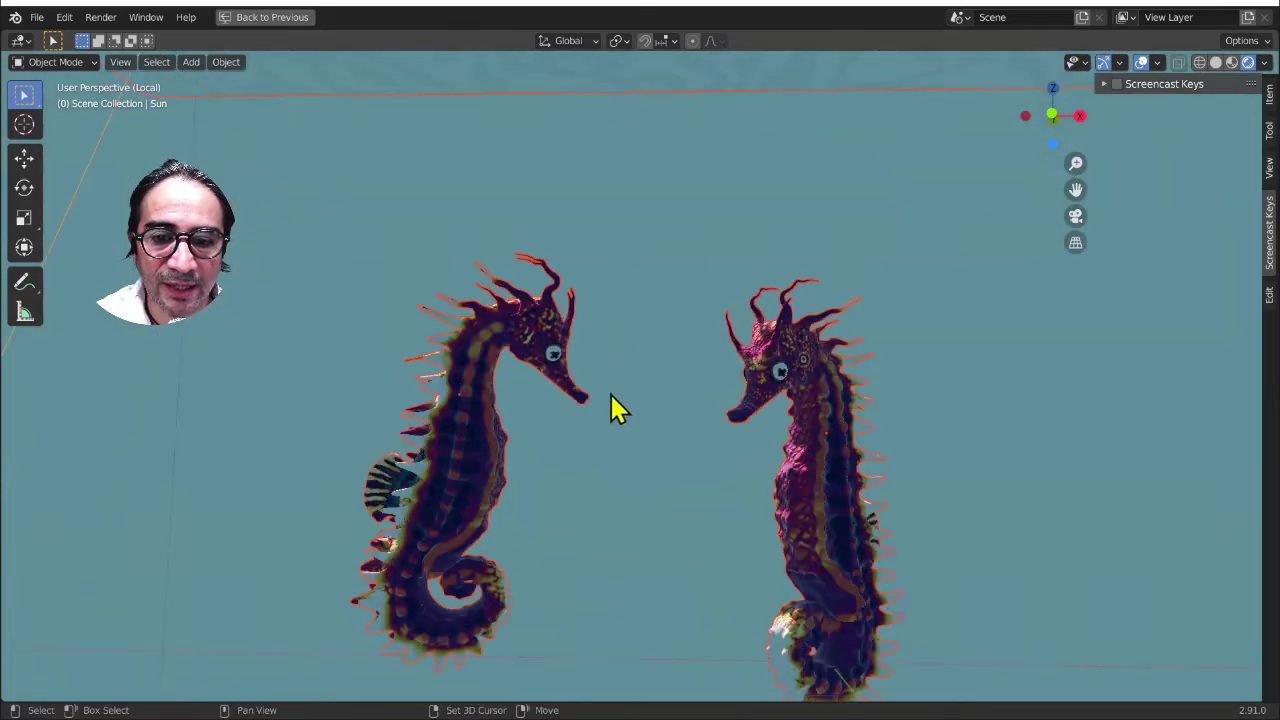
scroll(617, 407, "down", 3)
middle_click_drag(626, 551, 497, 391)
- Select the seahorse copy and restore the full layout to show its hippo material nodes
left_click(490, 380)
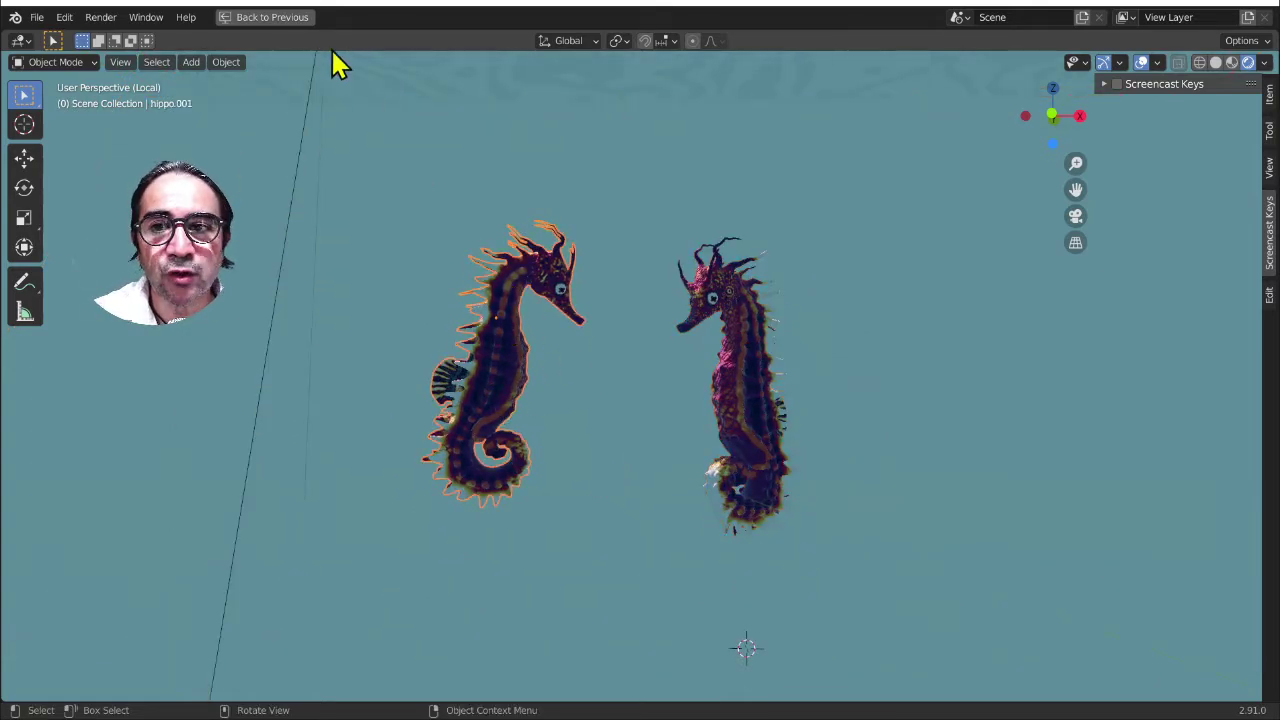
left_click(288, 18)
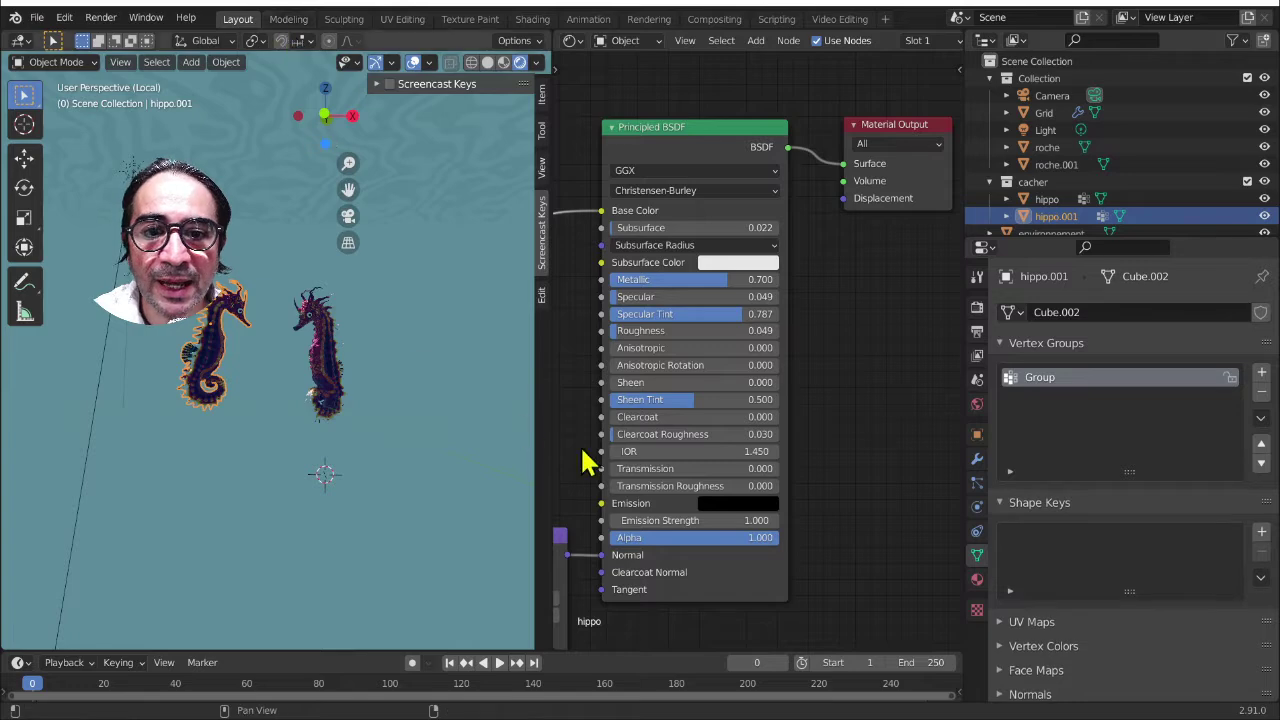
scroll(469, 363, "down", 4)
scroll(700, 371, "down", 4)
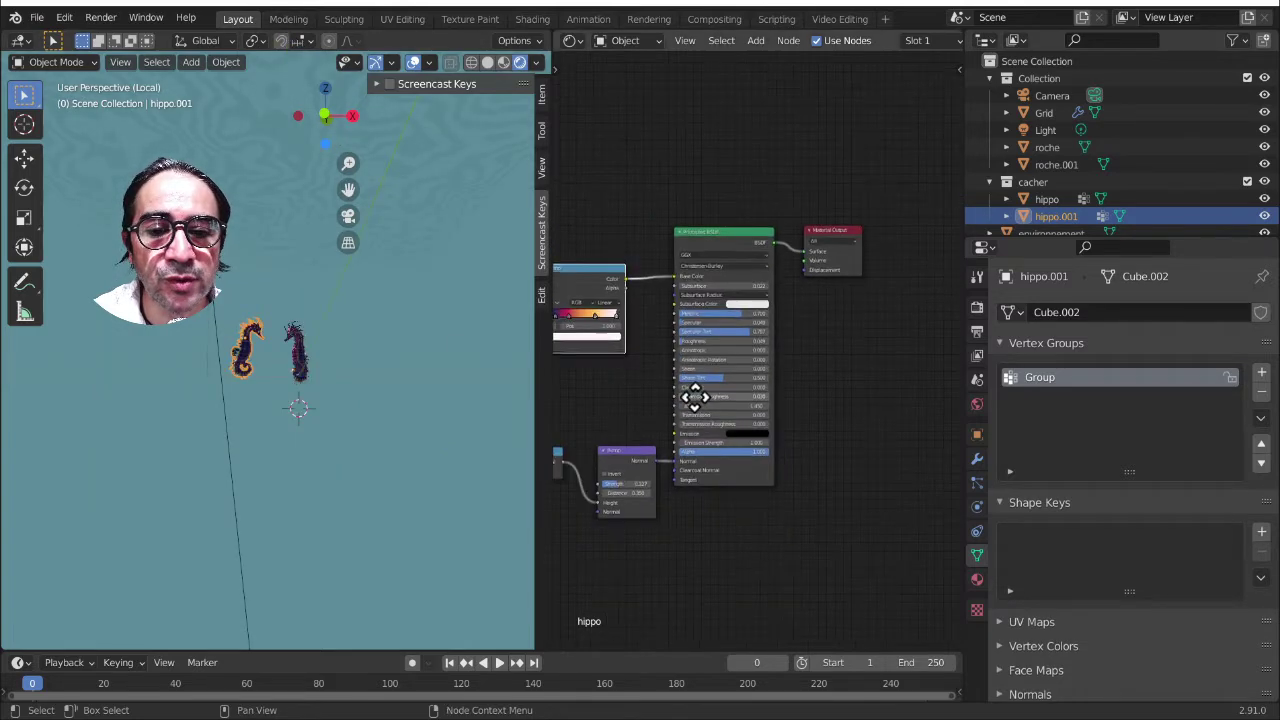
- Frame the seahorse copy in close-up beside its material nodes and enable the Screencast Keys display
scroll(695, 397, "up", 3)
scroll(300, 363, "up", 7)
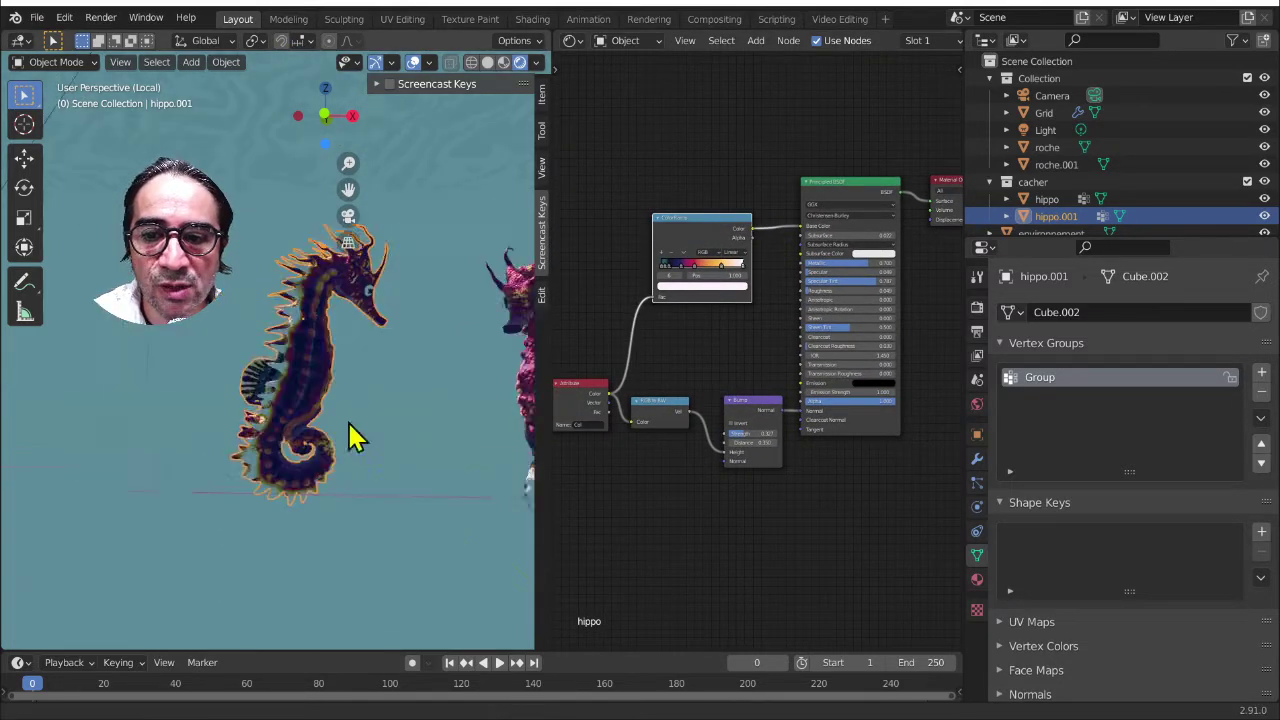
scroll(345, 410, "up", 3)
scroll(310, 493, "up", 1)
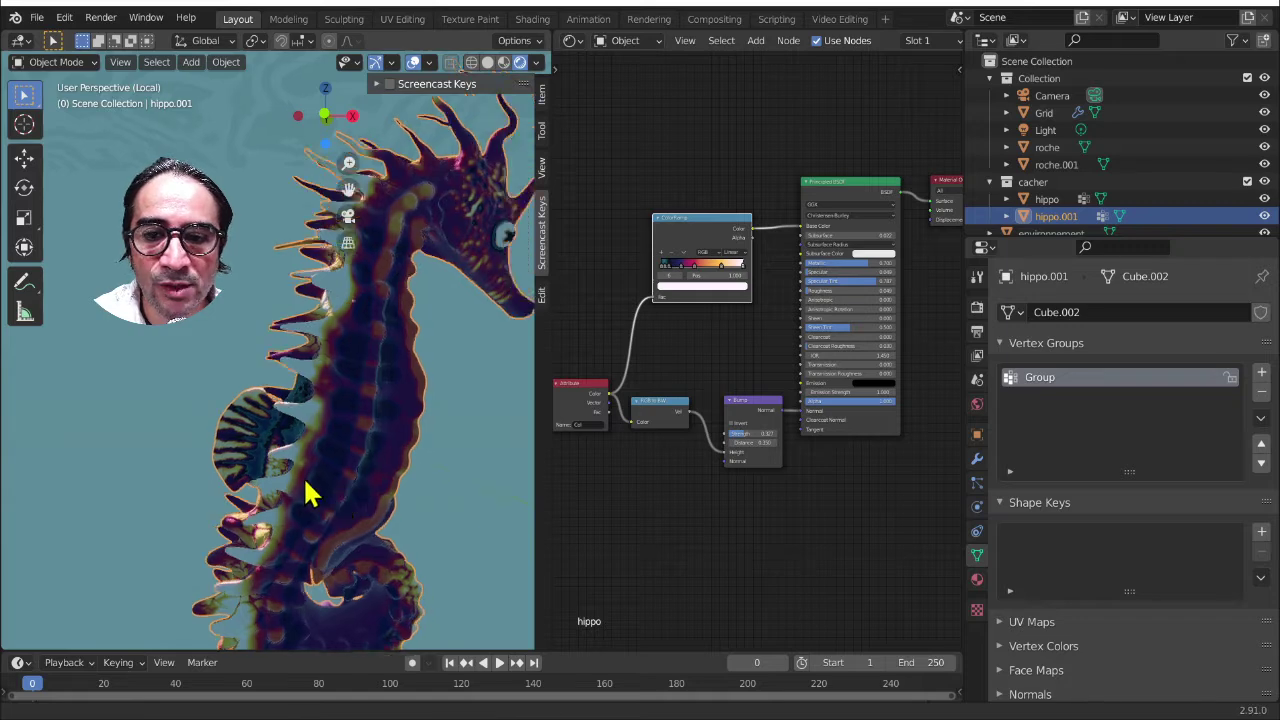
scroll(310, 493, "down", 4)
scroll(420, 140, "up", 2)
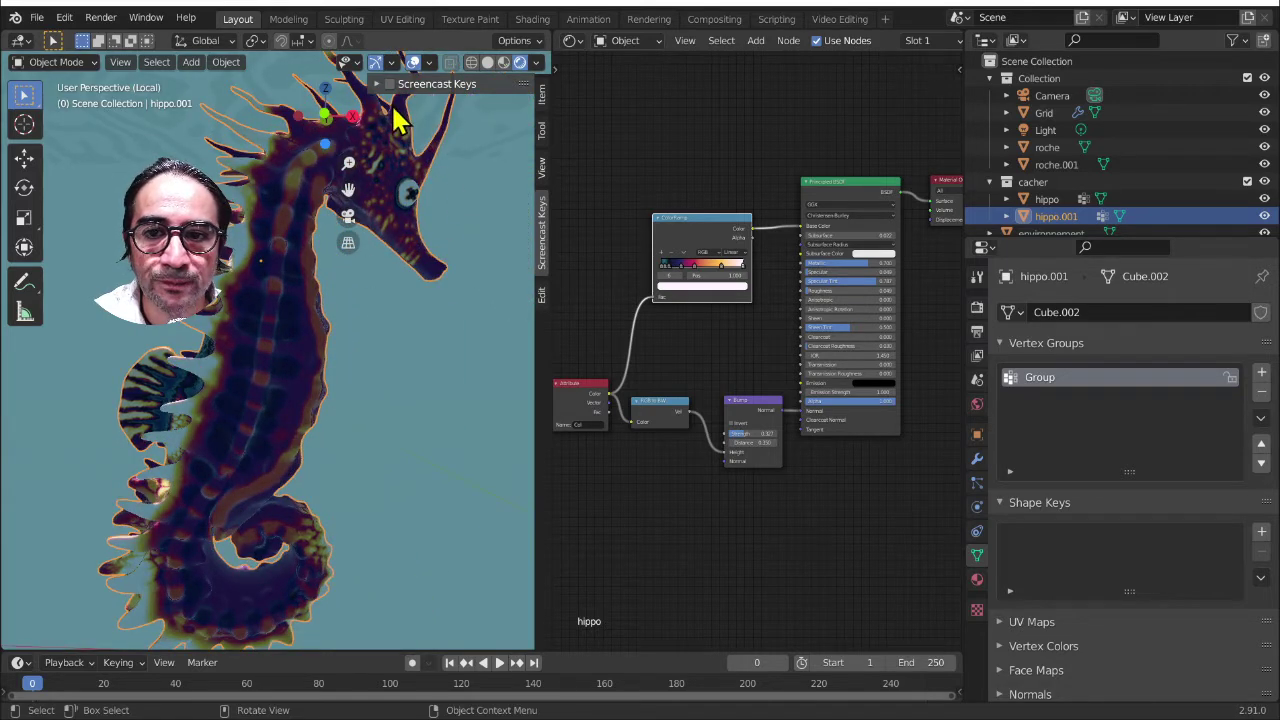
left_click(389, 84)
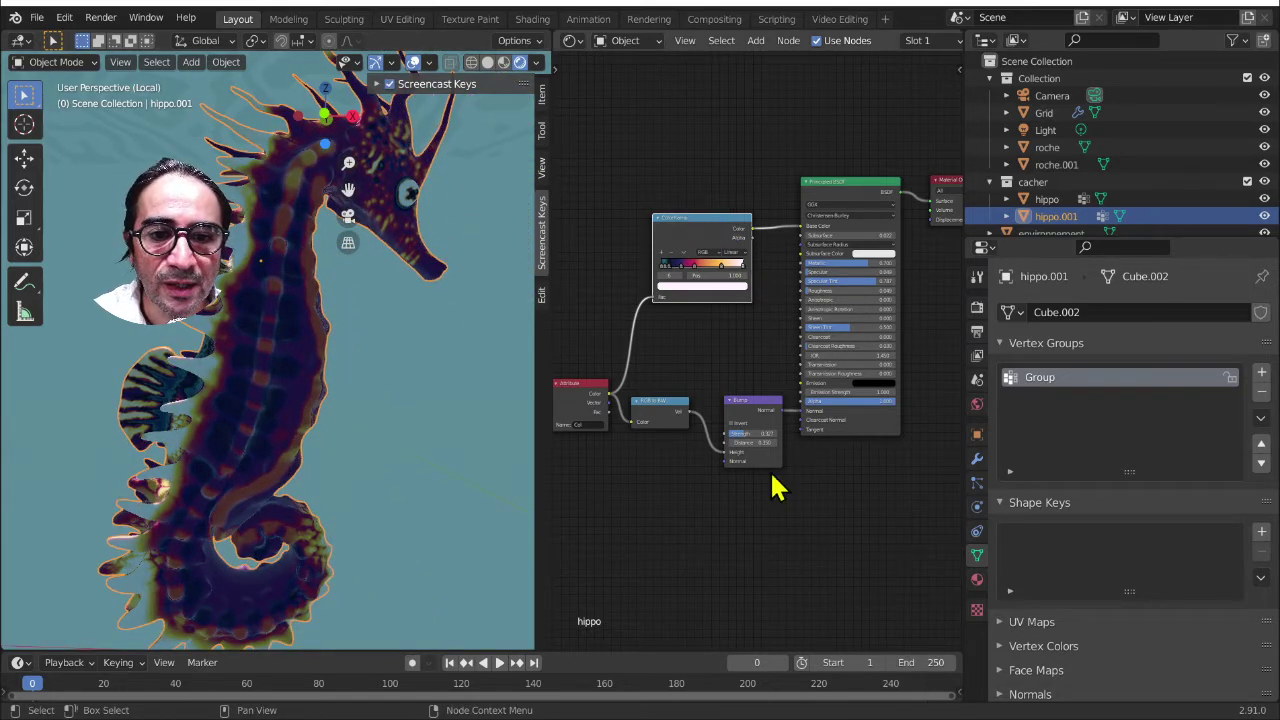
- Rearrange the ColorRamp, Principled BSDF and Attribute nodes to open a wide gap before the Base Color input
scroll(822, 517, "up", 3)
middle_click_drag(833, 522, 763, 560)
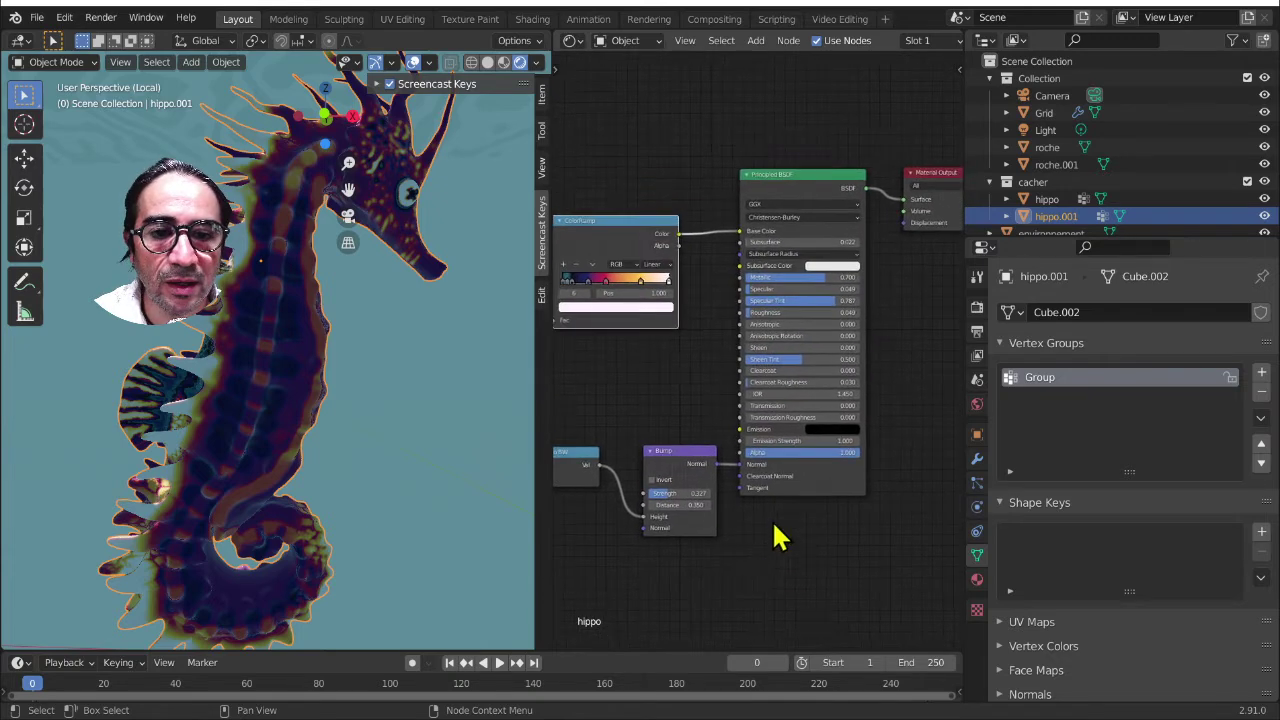
scroll(778, 537, "down", 2)
left_click_drag(663, 271, 612, 262)
scroll(765, 245, "up", 1)
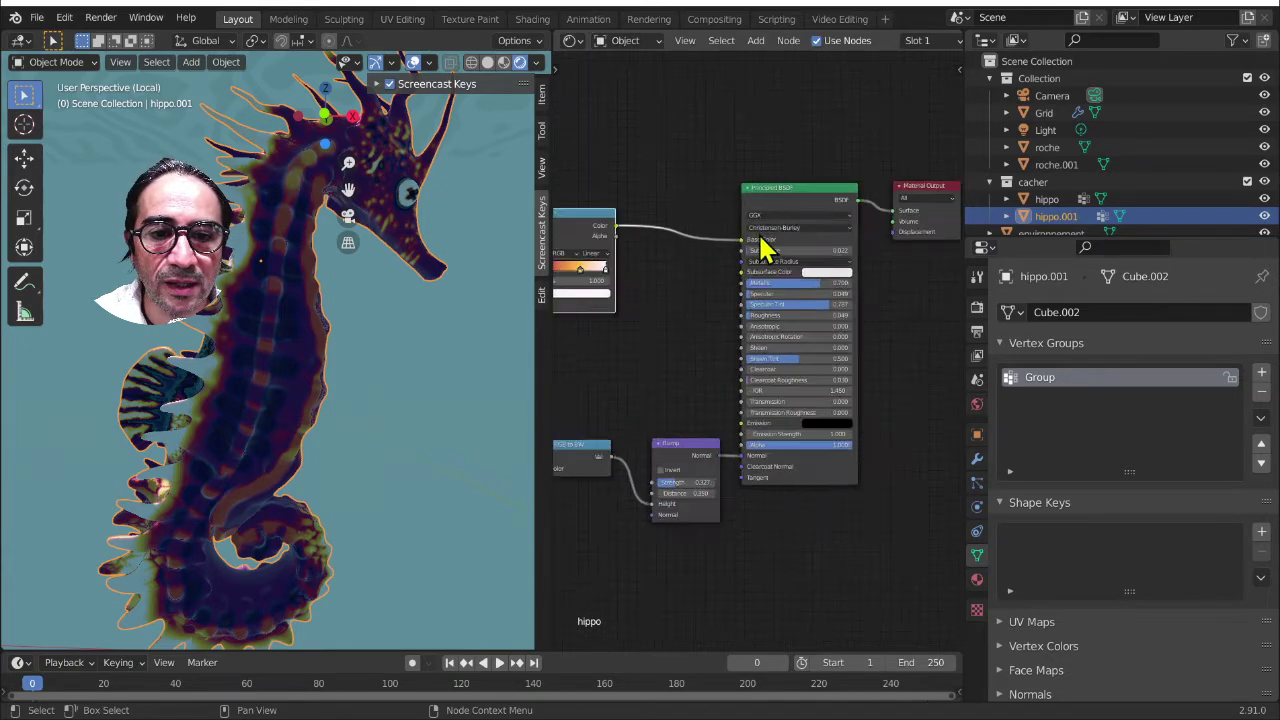
left_click_drag(777, 191, 825, 181)
middle_click_drag(719, 312, 862, 325)
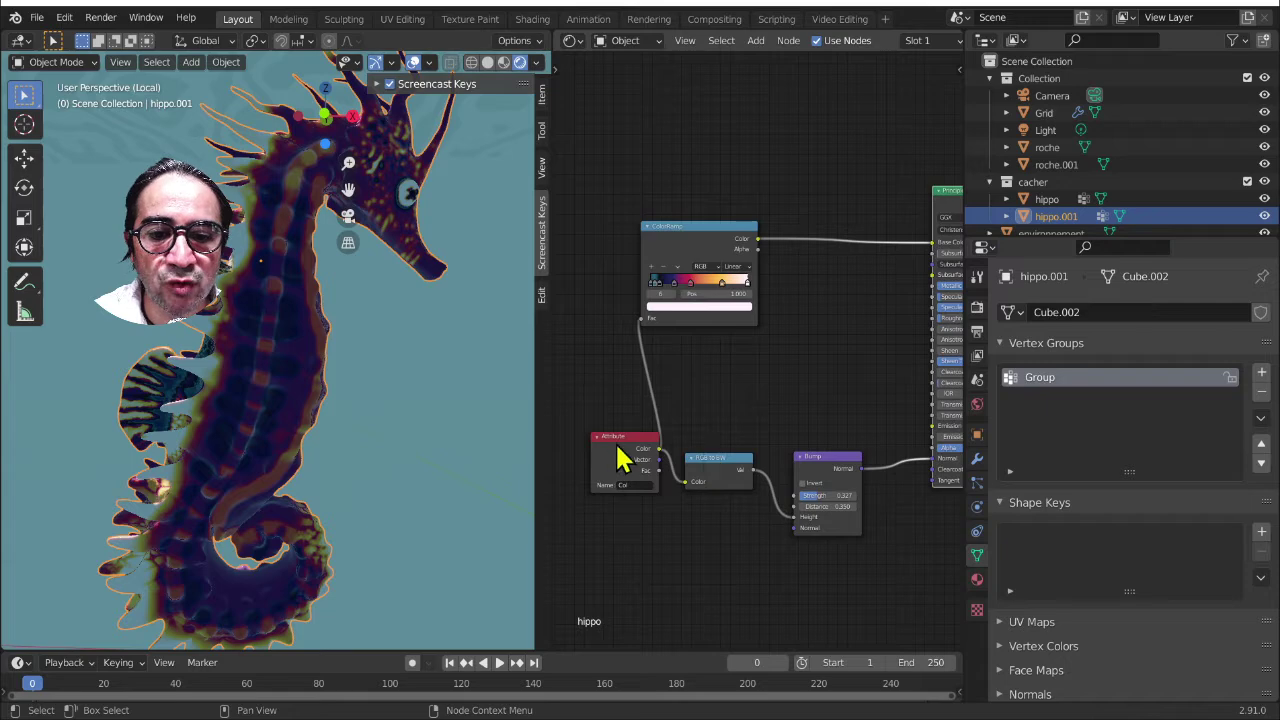
left_click_drag(620, 458, 562, 306)
left_click_drag(697, 230, 686, 196)
middle_click_drag(789, 288, 711, 398)
- Insert a Hue/Saturation node on the link between the ColorRamp and the Principled BSDF's Base Color
scroll(664, 318, "up", 1)
scroll(728, 344, "up", 2)
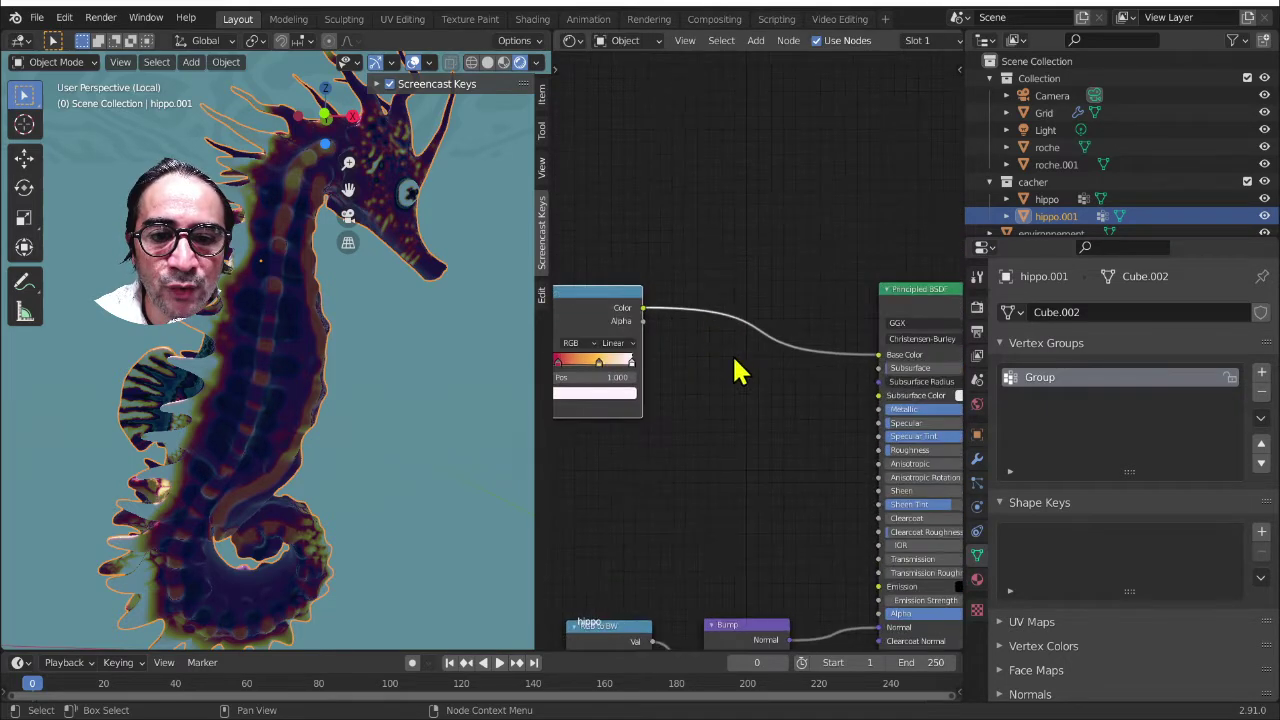
scroll(725, 350, "up", 4)
middle_click_drag(690, 317, 818, 303)
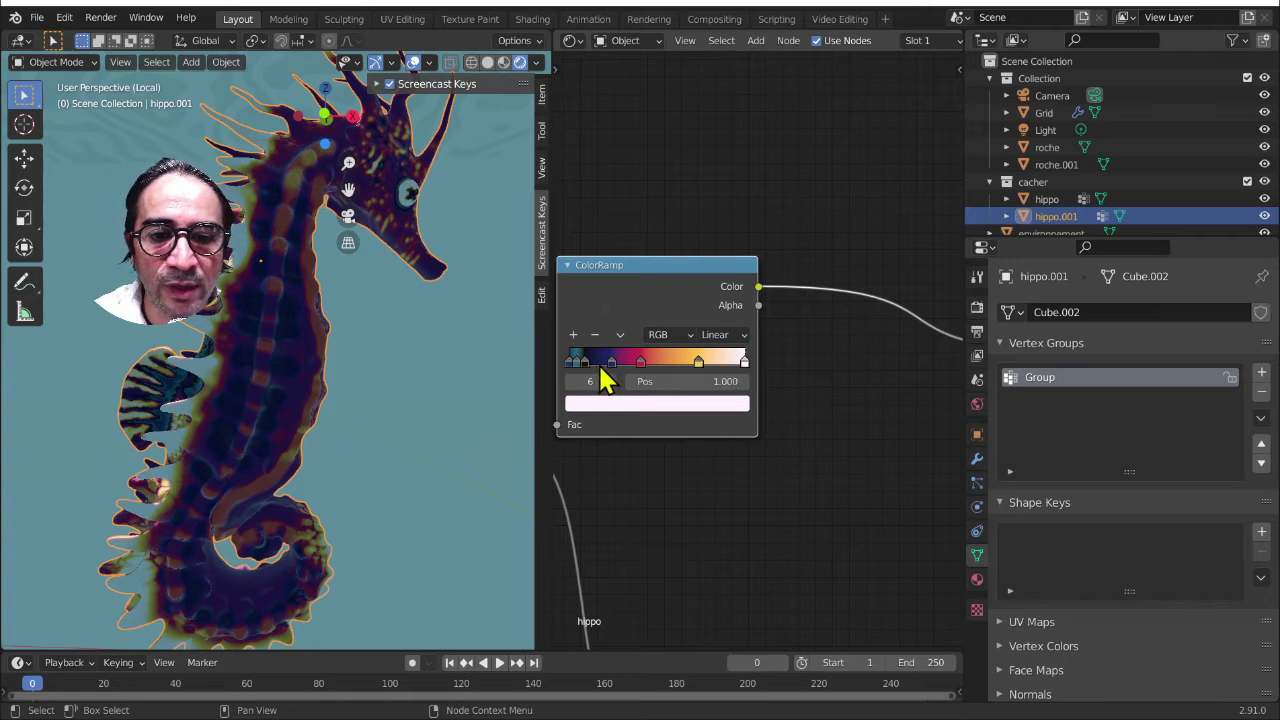
middle_click_drag(765, 378, 640, 391)
key("shift+a")
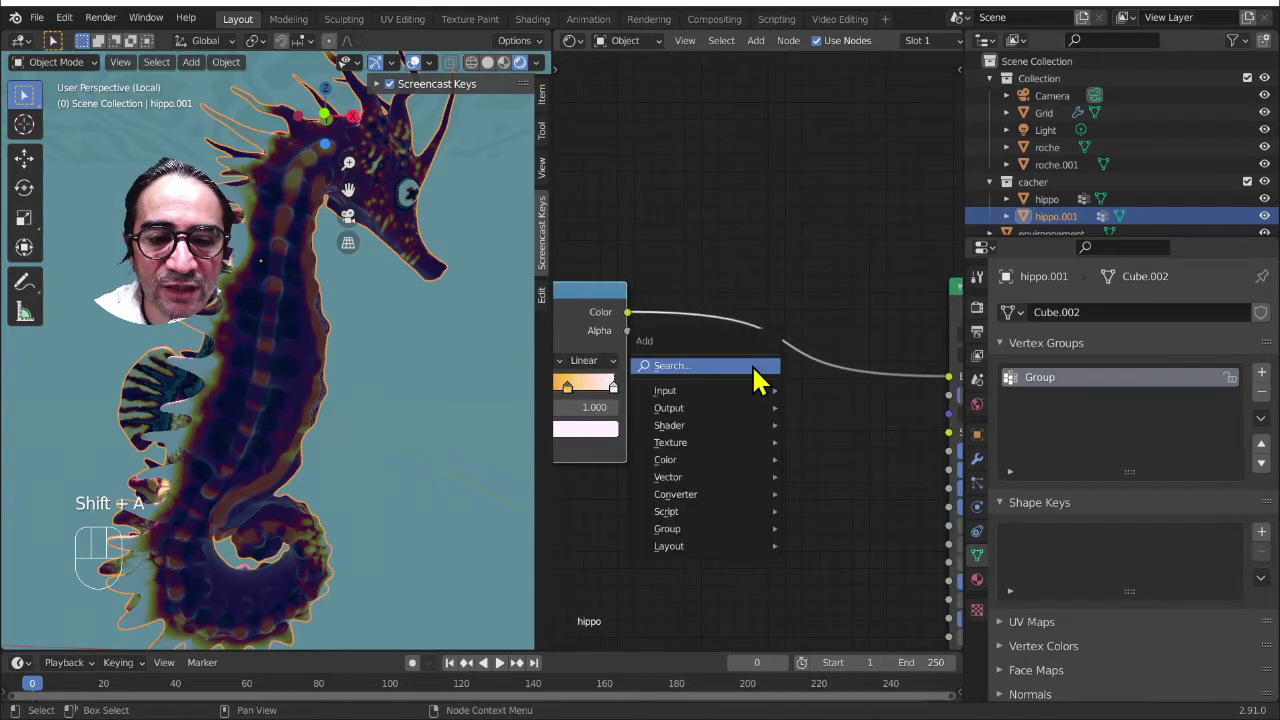
mouse_move(710, 442)
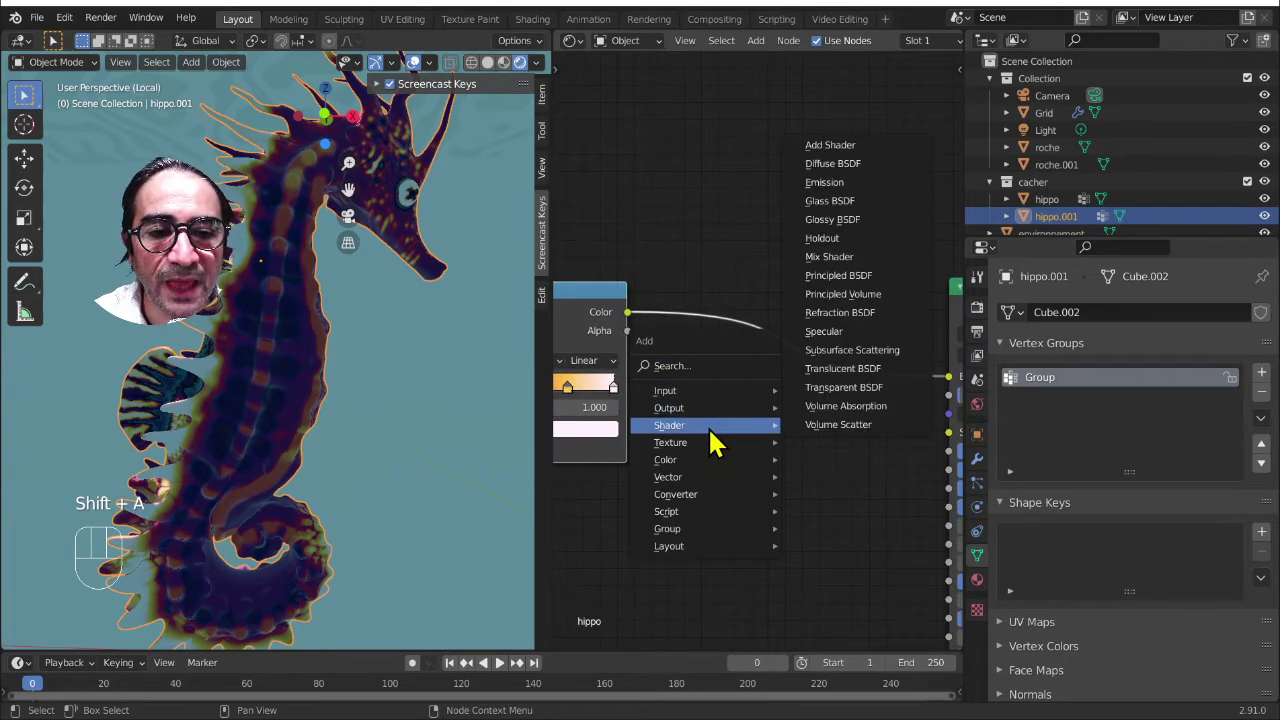
mouse_move(691, 463)
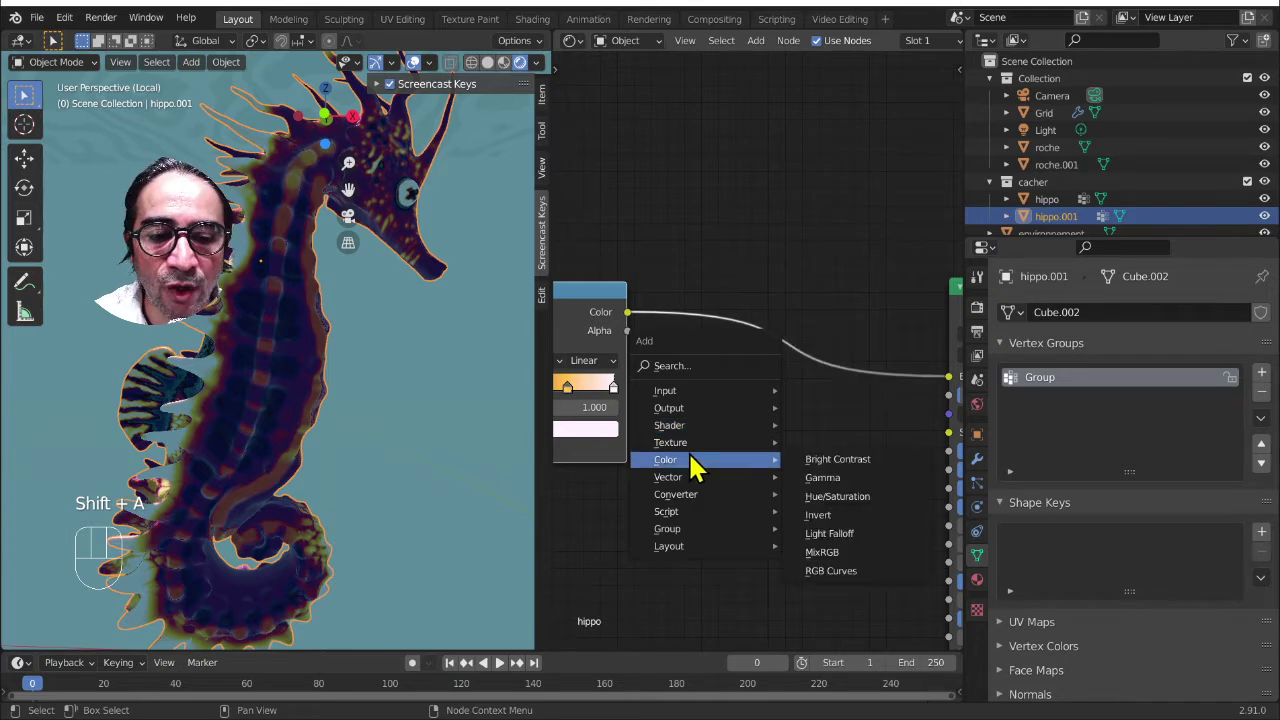
left_click(845, 496)
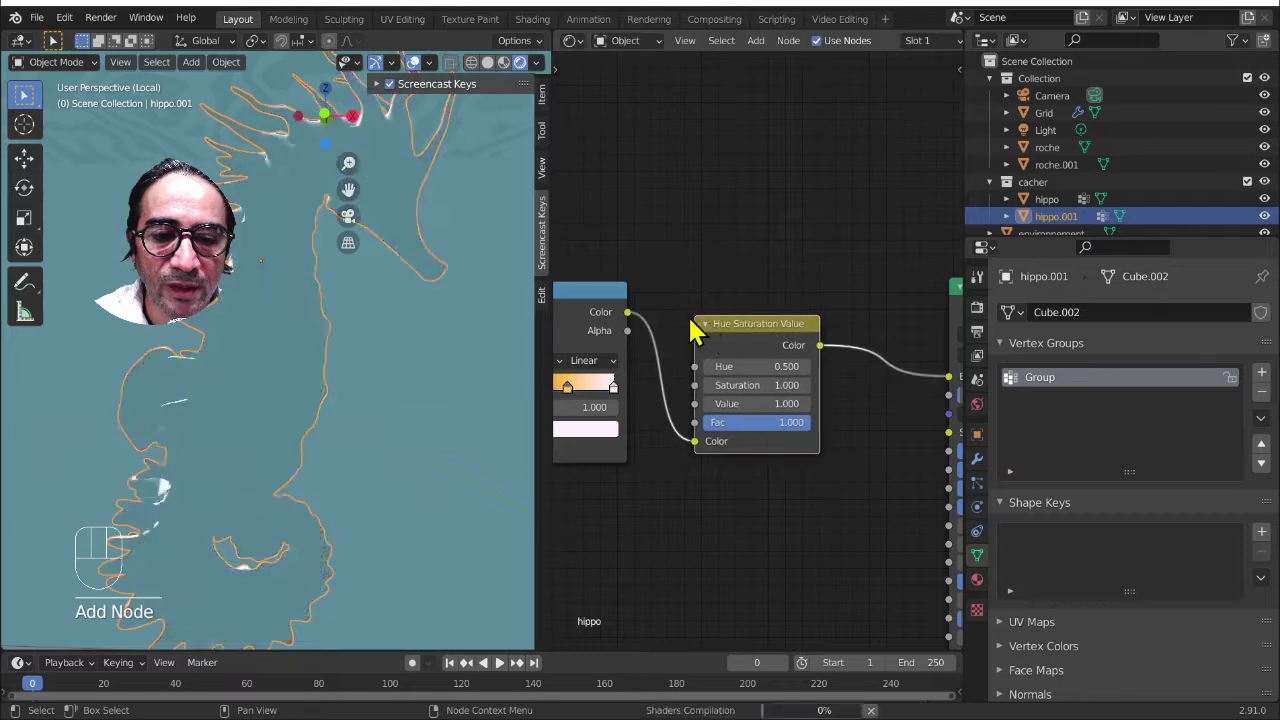
left_click(694, 318)
scroll(777, 429, "up", 4)
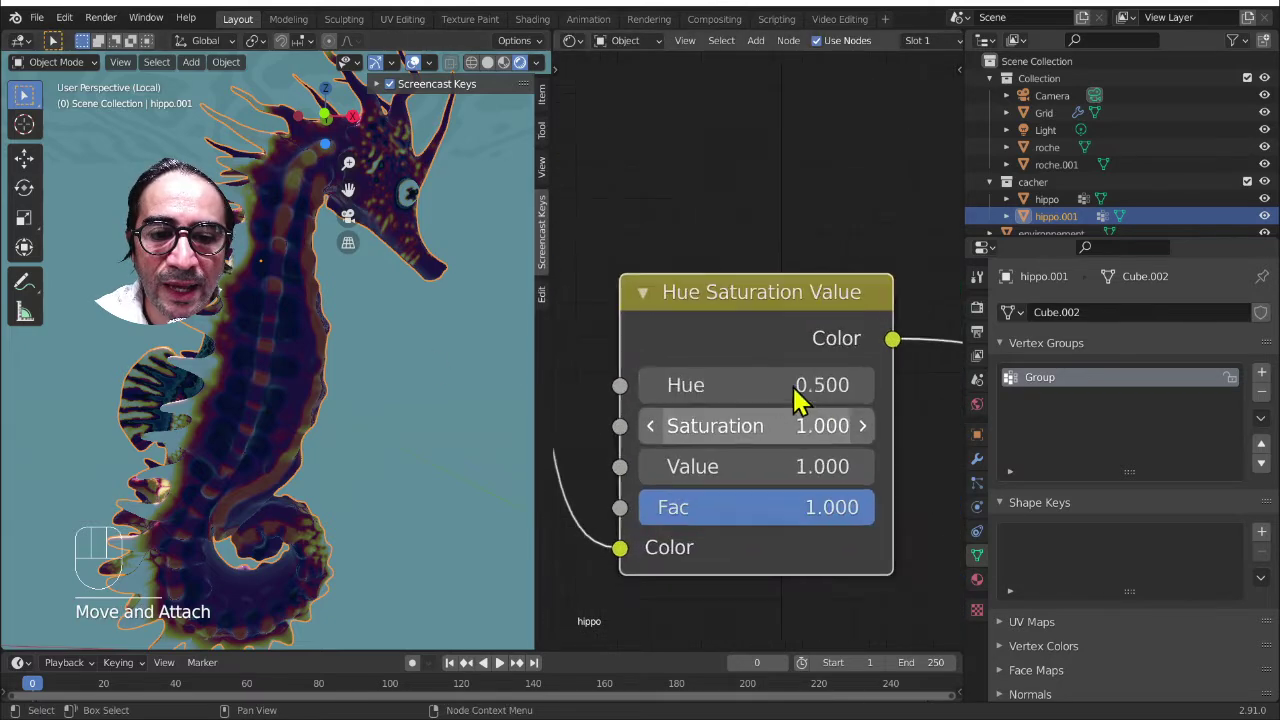
- Recolour the seahorse skin green by setting Hue to 0.650, Saturation to 0.610 and Value to 1.830
middle_click_drag(777, 391, 762, 332)
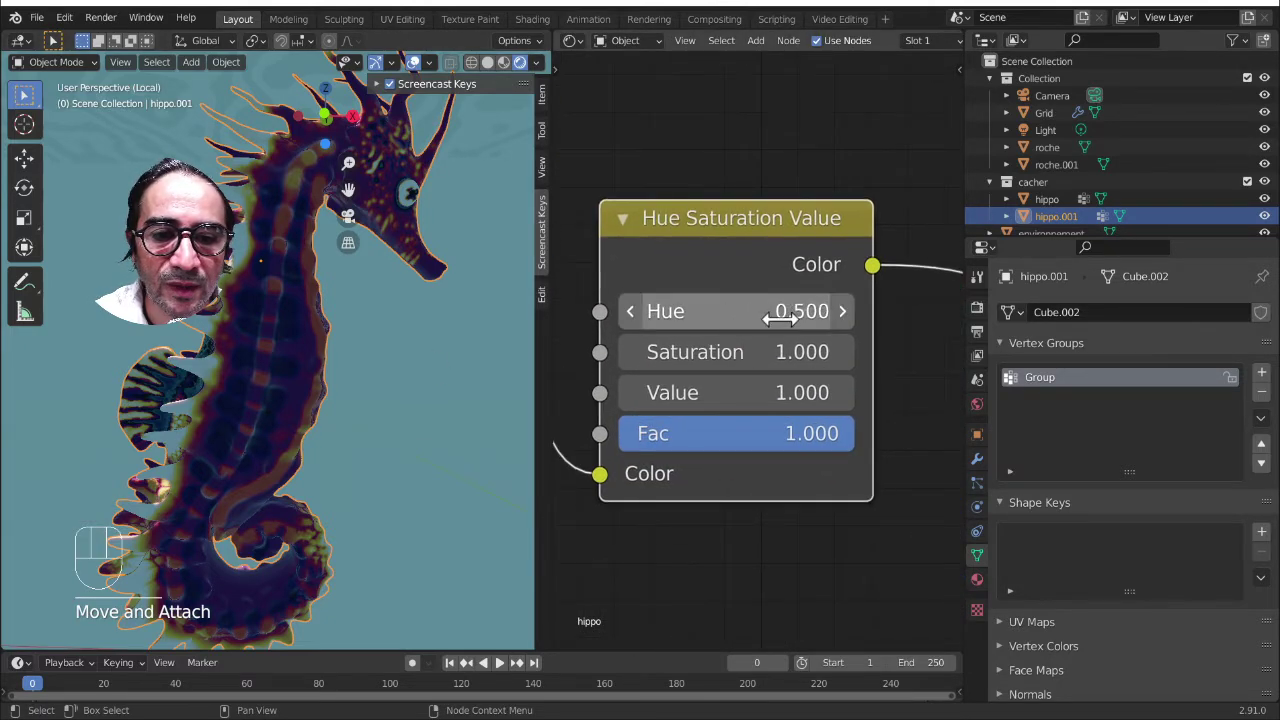
left_click_drag(780, 319, 742, 311)
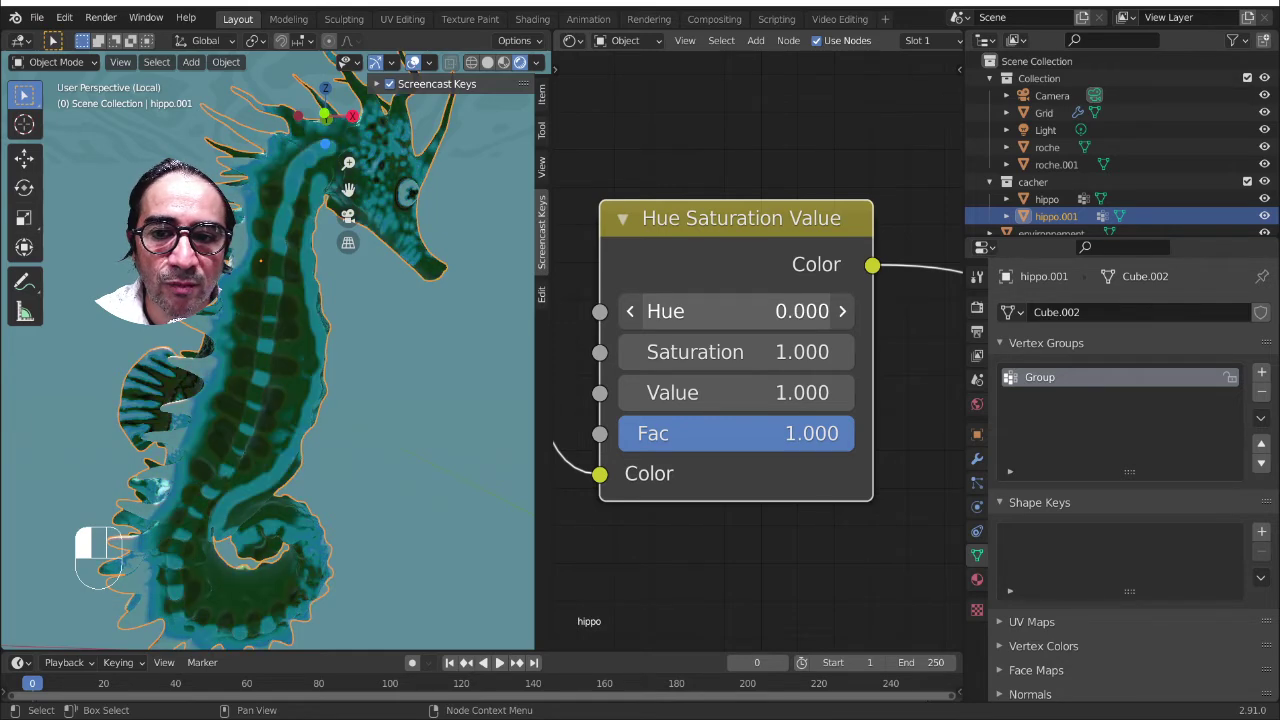
left_click_drag(736, 311, 640, 352, "shift")
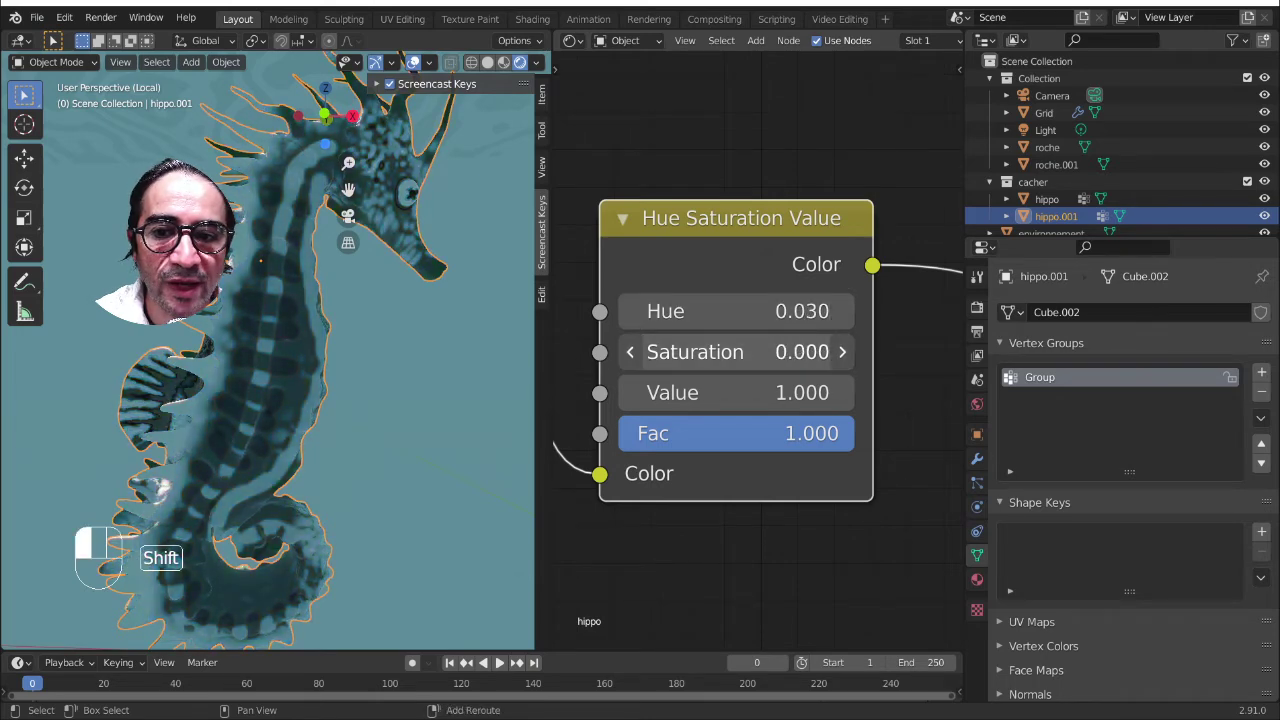
left_click_drag(744, 397, 821, 397, "shift")
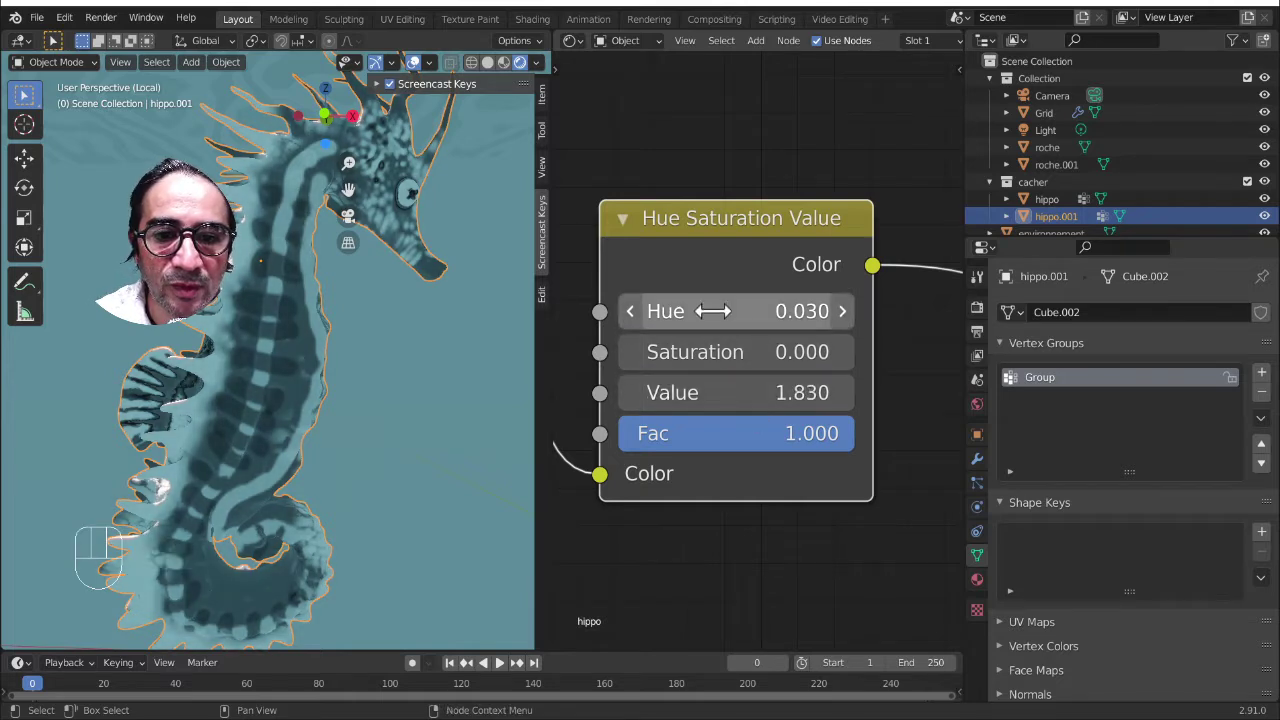
left_click(842, 311)
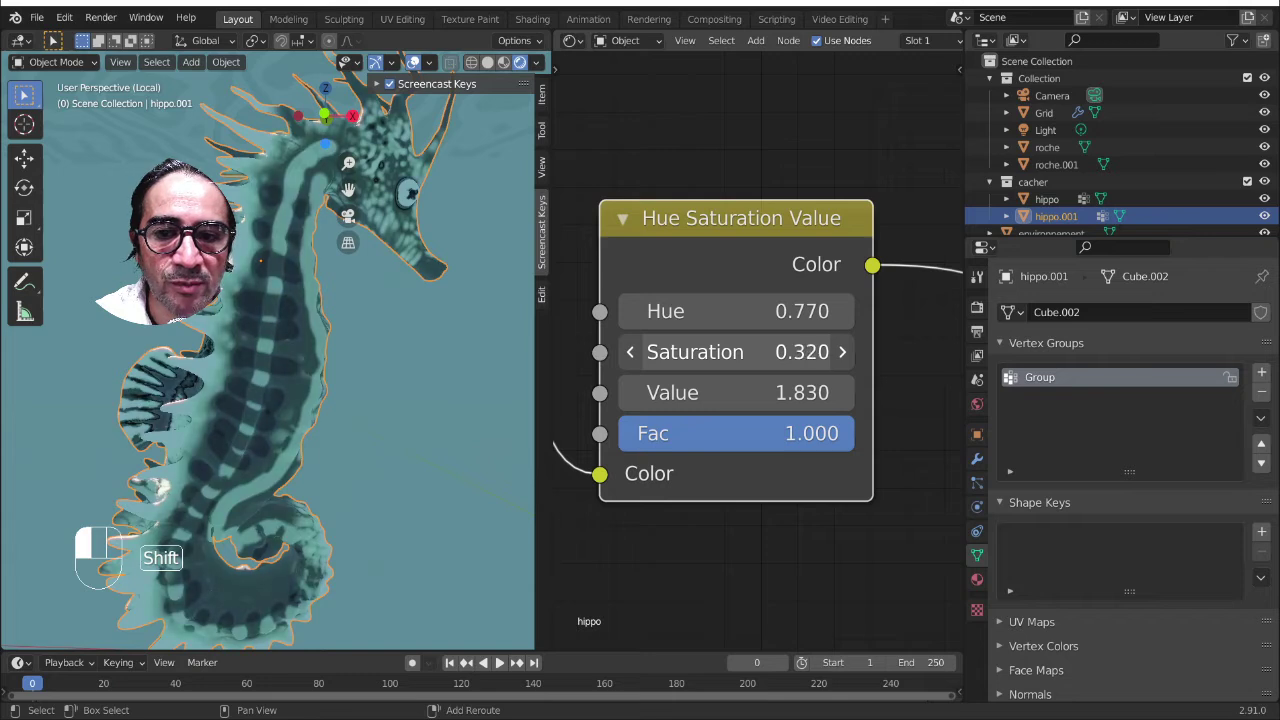
left_click_drag(736, 352, 793, 311, "shift")
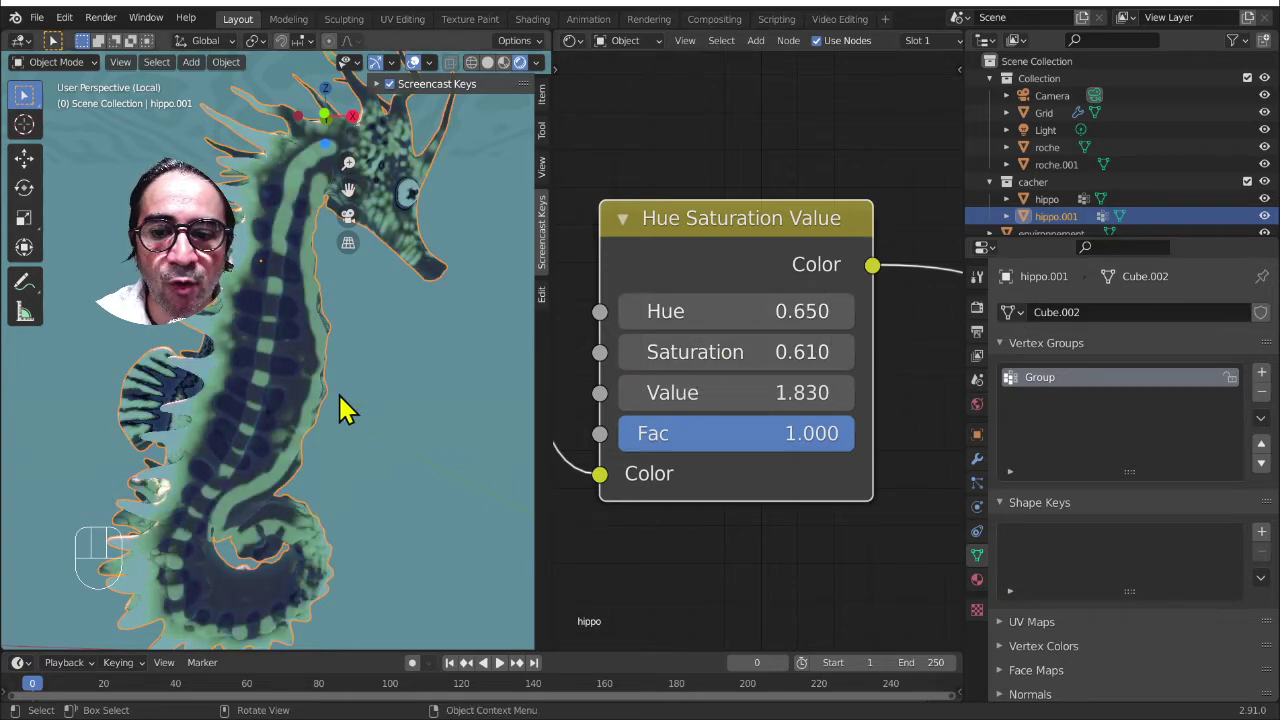
- Make the shared hippo material a single-user copy for the duplicate seahorse hippo.001
scroll(380, 471, "down", 3)
middle_click_drag(380, 471, 420, 432)
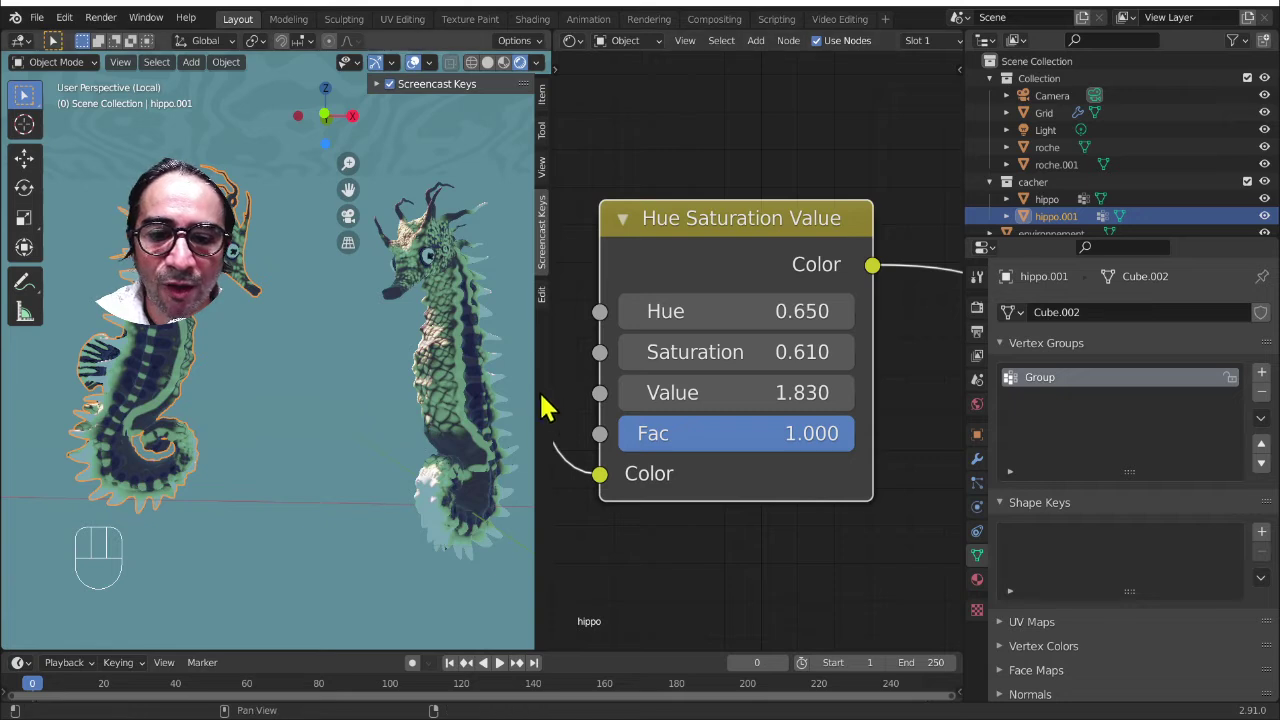
scroll(675, 355, "down", 2)
scroll(675, 355, "down", 2)
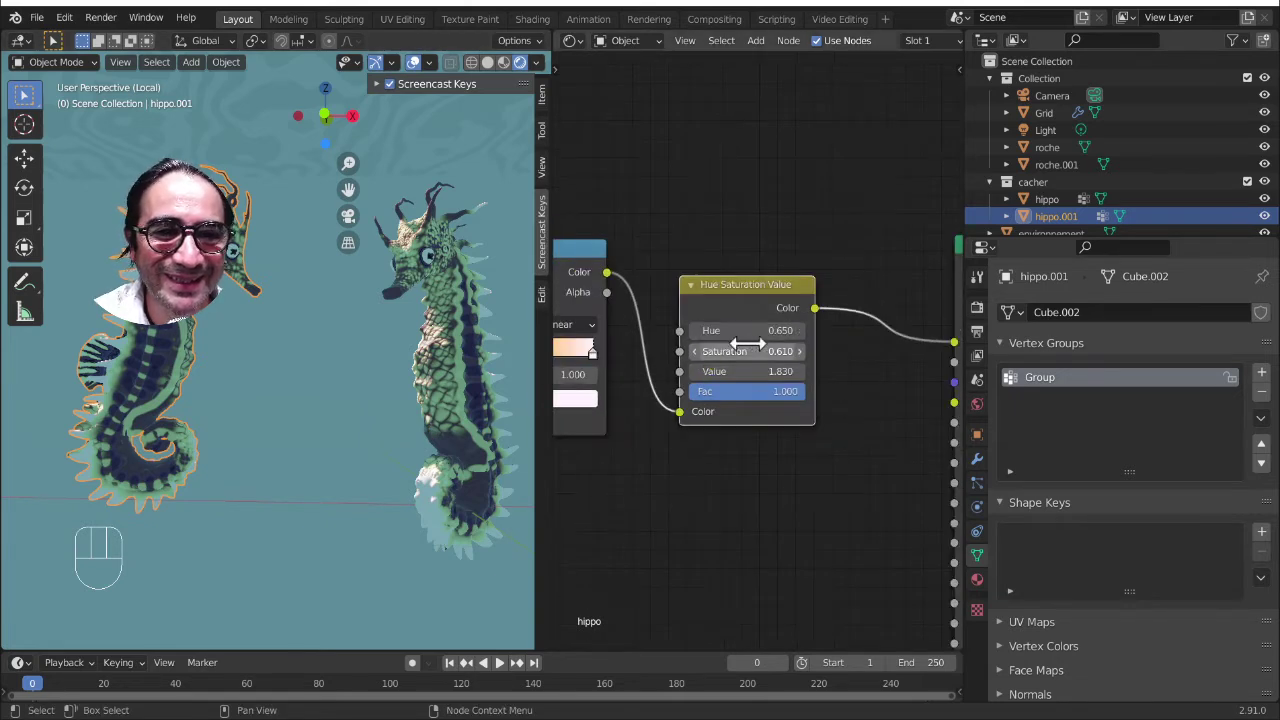
scroll(871, 40, "down", 5)
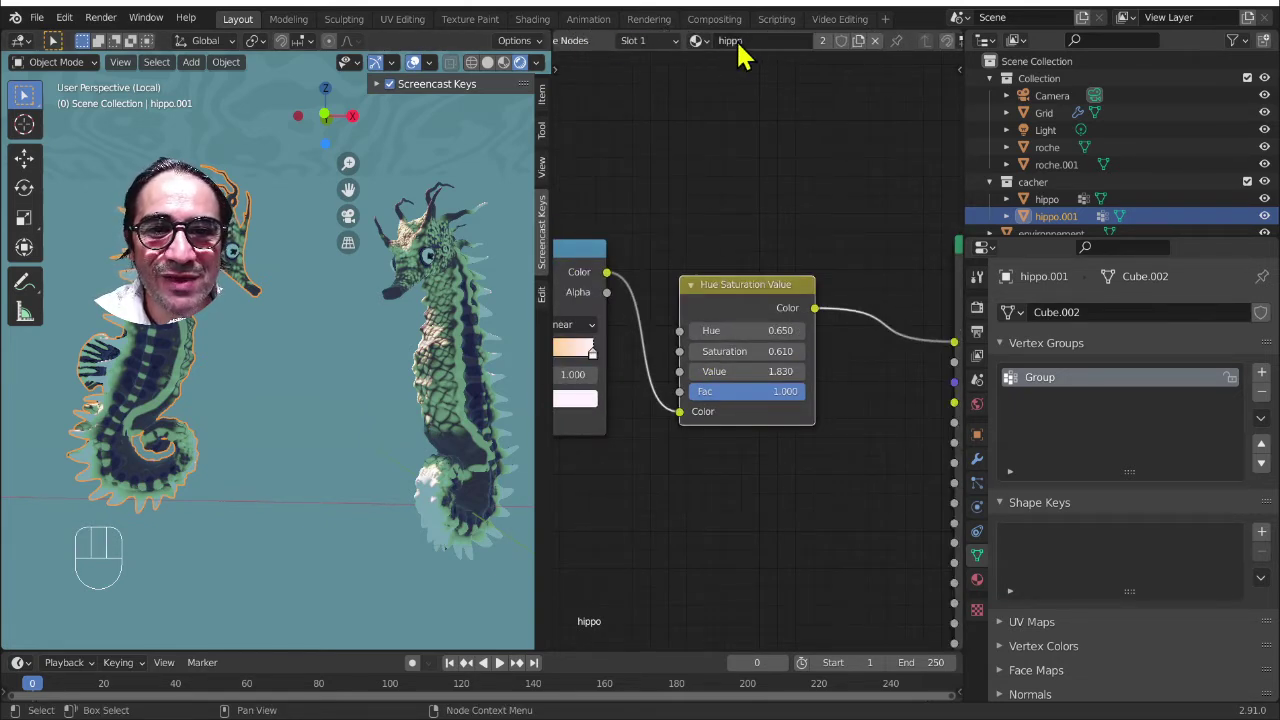
scroll(715, 42, "up", 3)
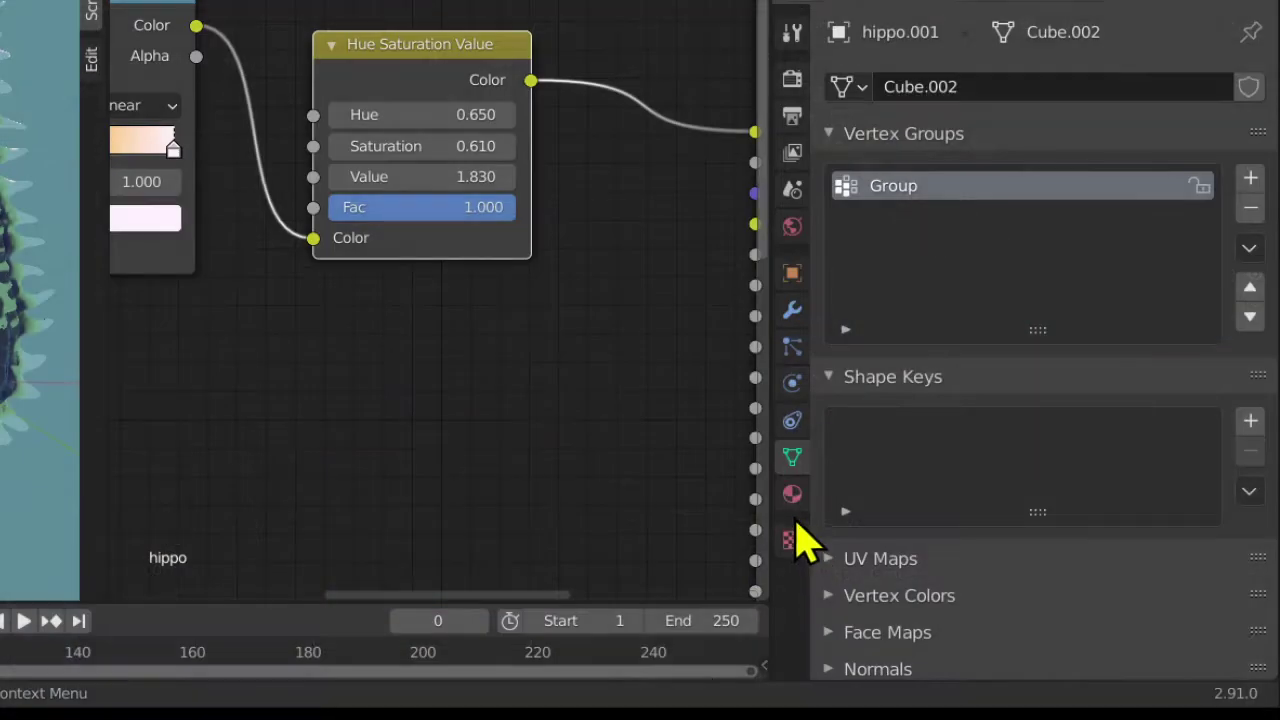
left_click(792, 495)
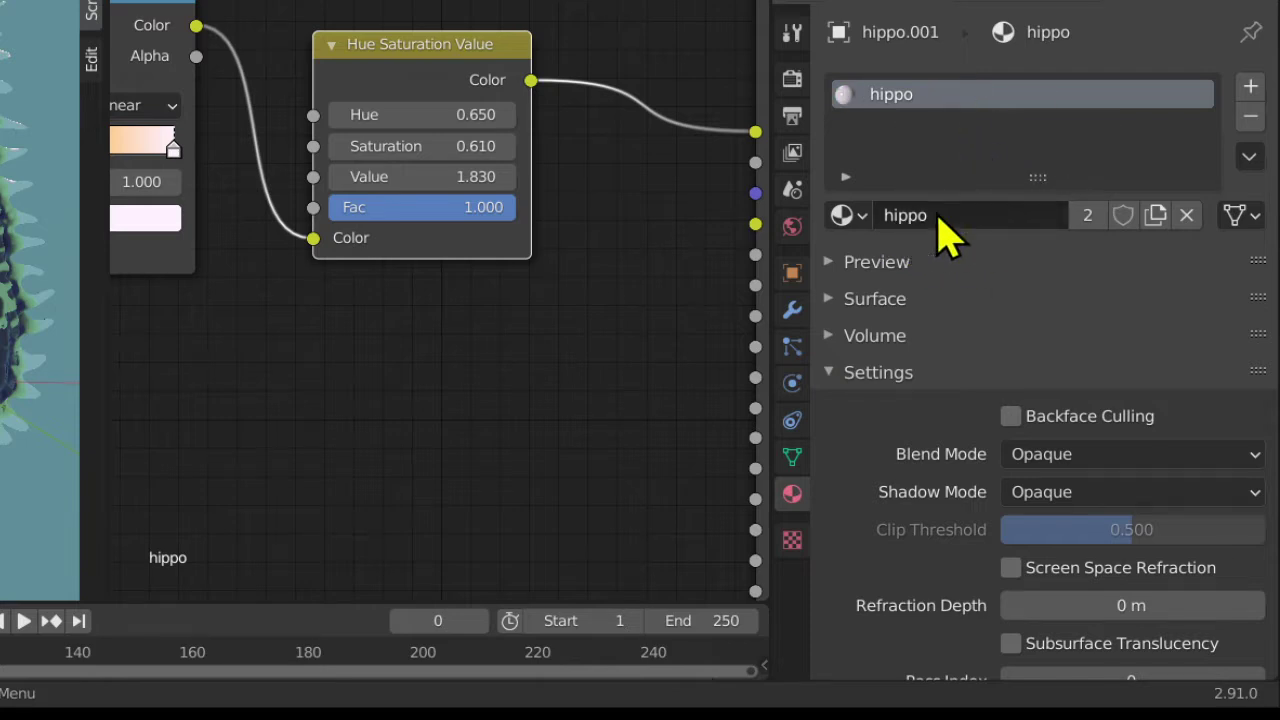
left_click(1086, 216)
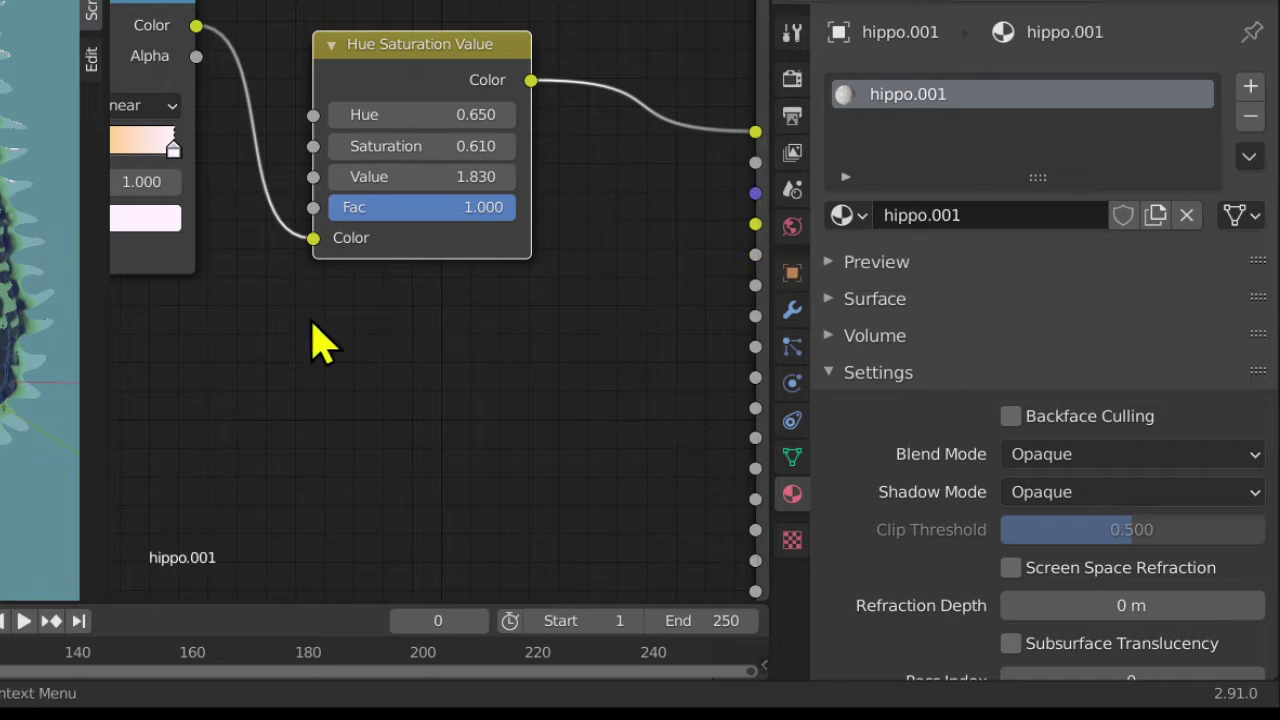
- Select the original seahorse and then its copy to check which material each one uses
middle_click_drag(320, 337, 480, 251)
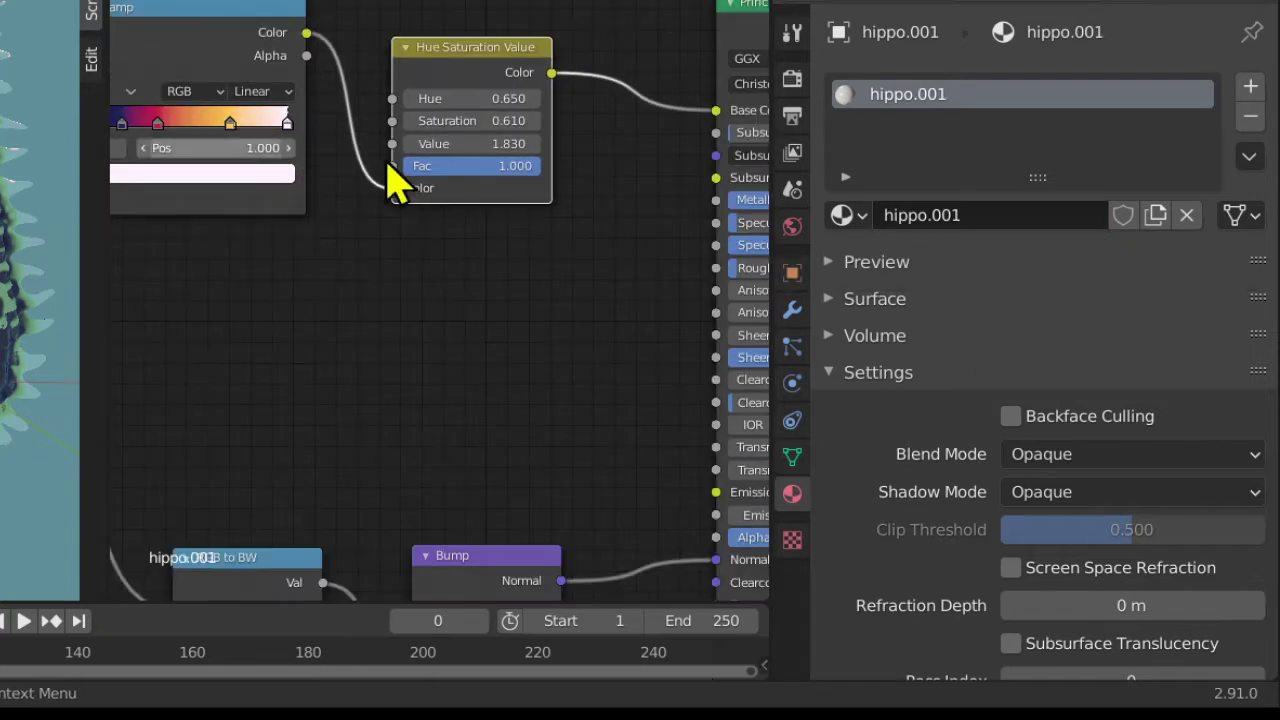
middle_click_drag(391, 163, 395, 88, "ctrl")
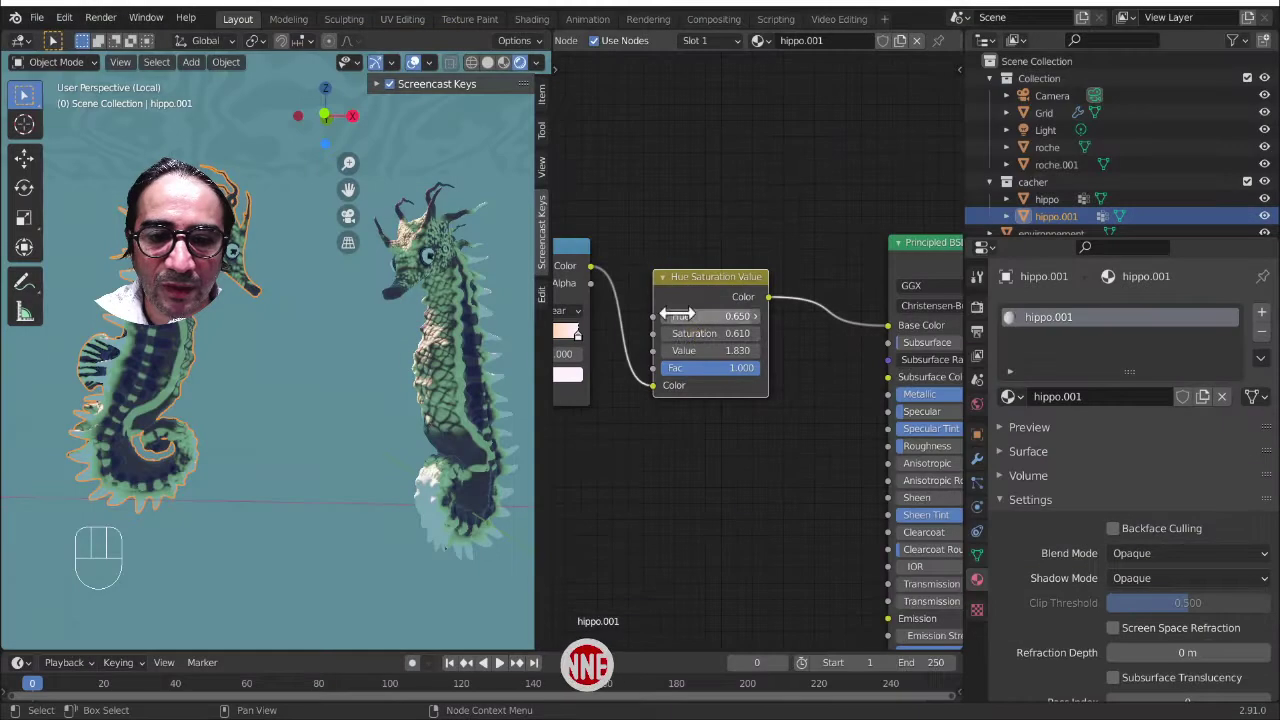
left_click(466, 418)
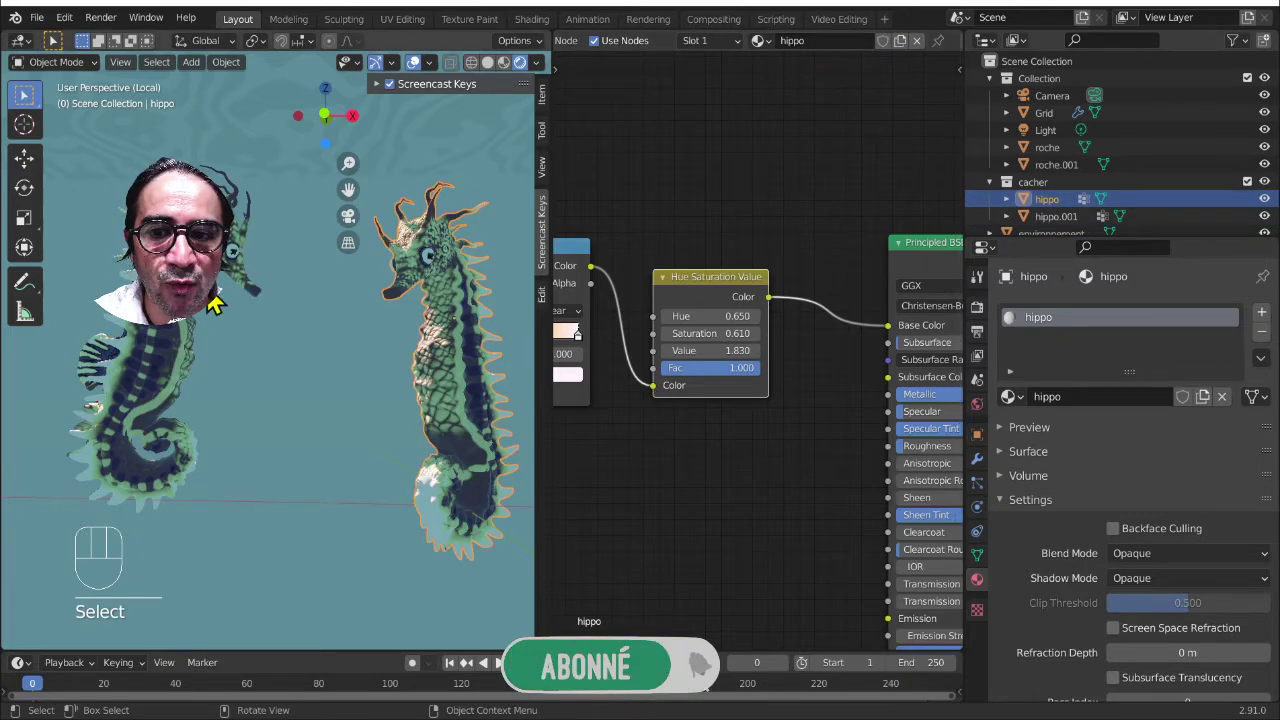
left_click(220, 337)
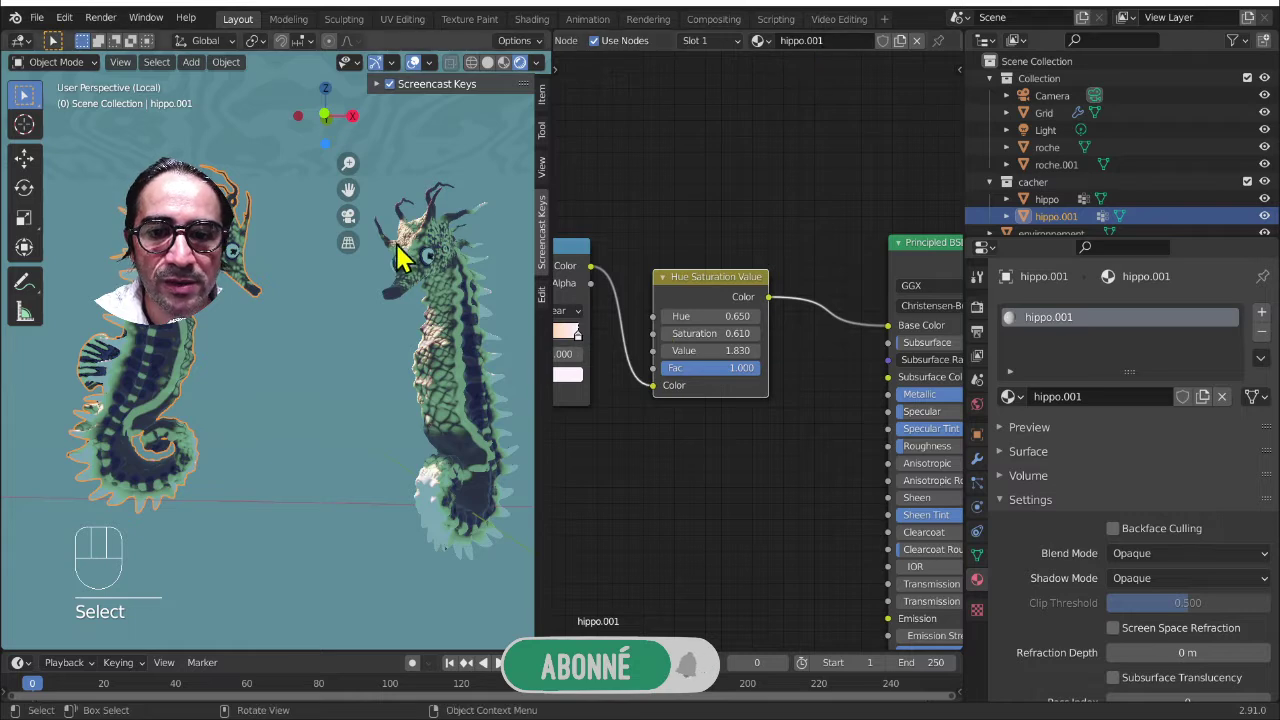
- On the original seahorse's material, link the ColorRamp directly to Base Color and delete the Hue Saturation Value node
left_click(438, 306)
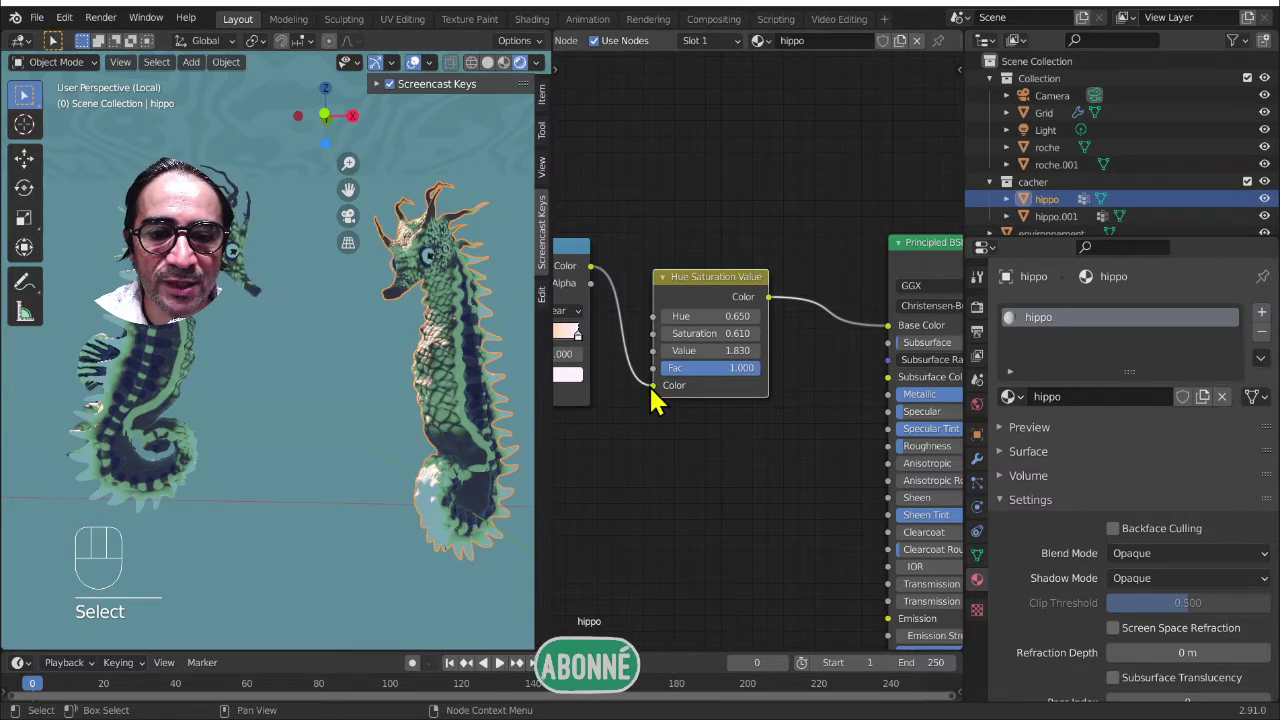
left_click_drag(653, 386, 857, 325)
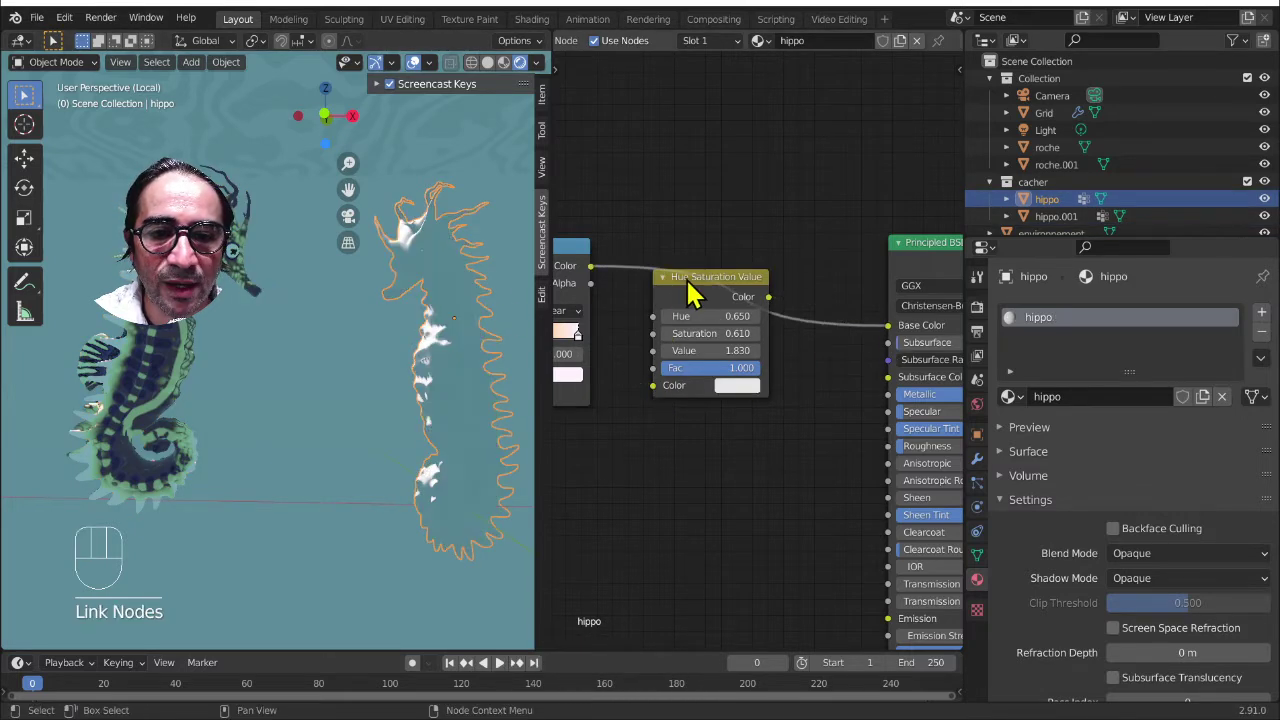
left_click_drag(691, 280, 698, 388)
key("Delete")
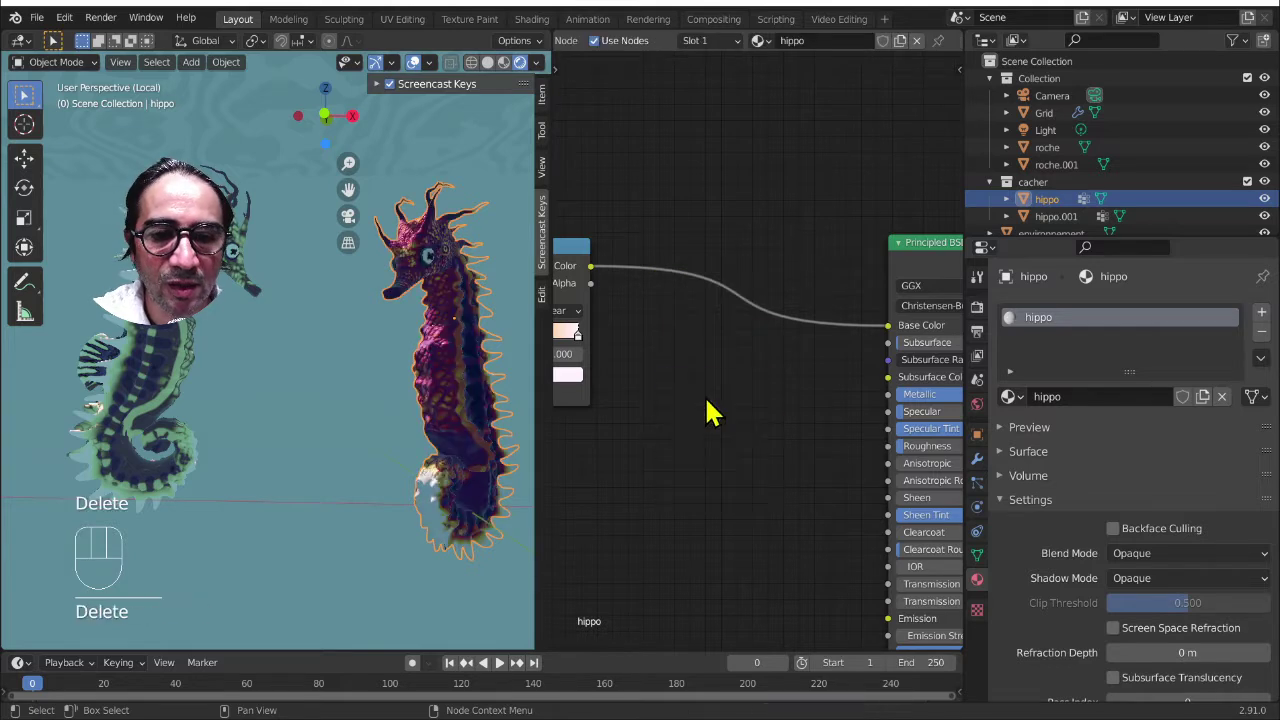
- Show both seahorses through the camera in the full scene, leaving local view and maximizing the viewport
middle_click_drag(680, 428, 794, 400, "shift")
middle_click_drag(660, 385, 759, 374)
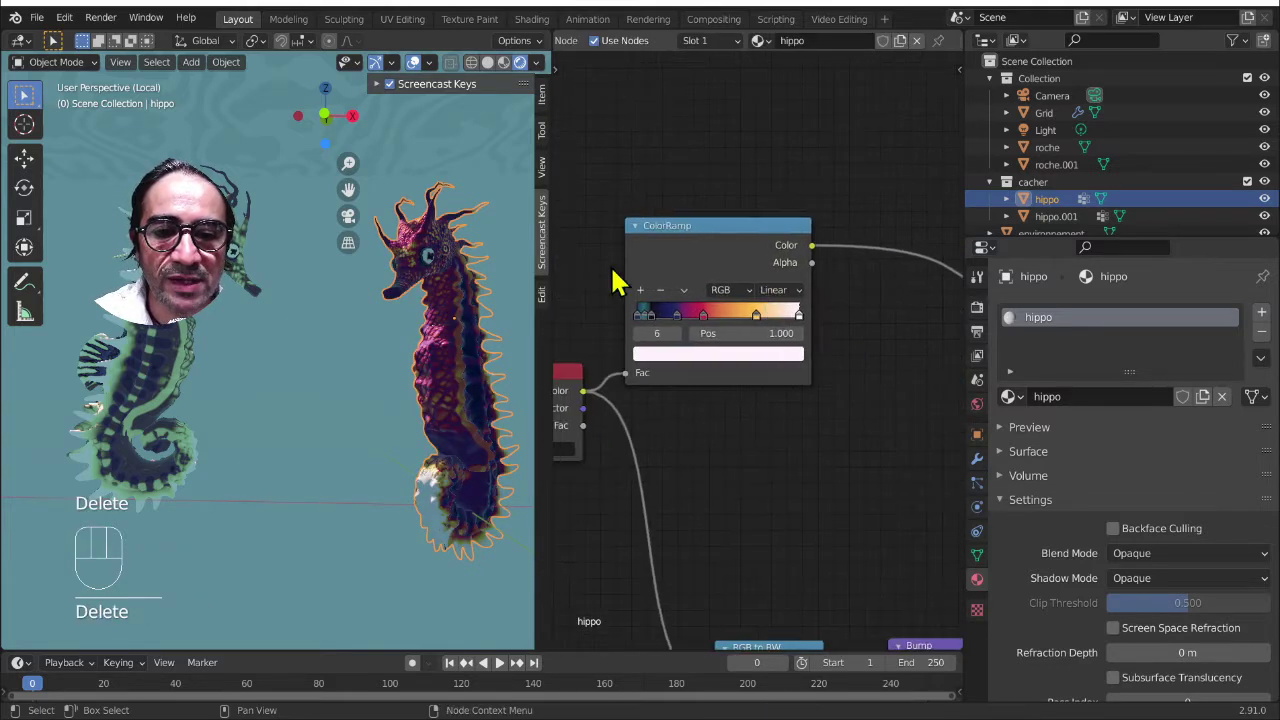
scroll(243, 349, "down", 6)
scroll(296, 450, "up", 4)
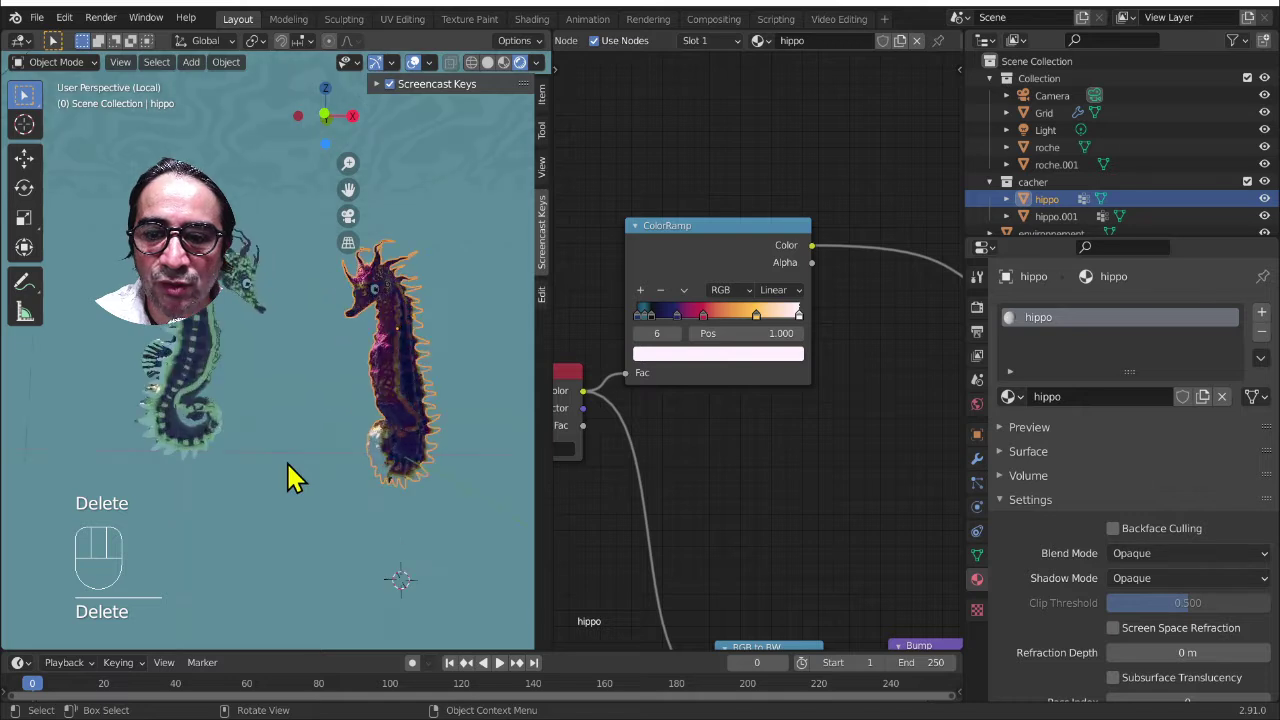
key("KP_0")
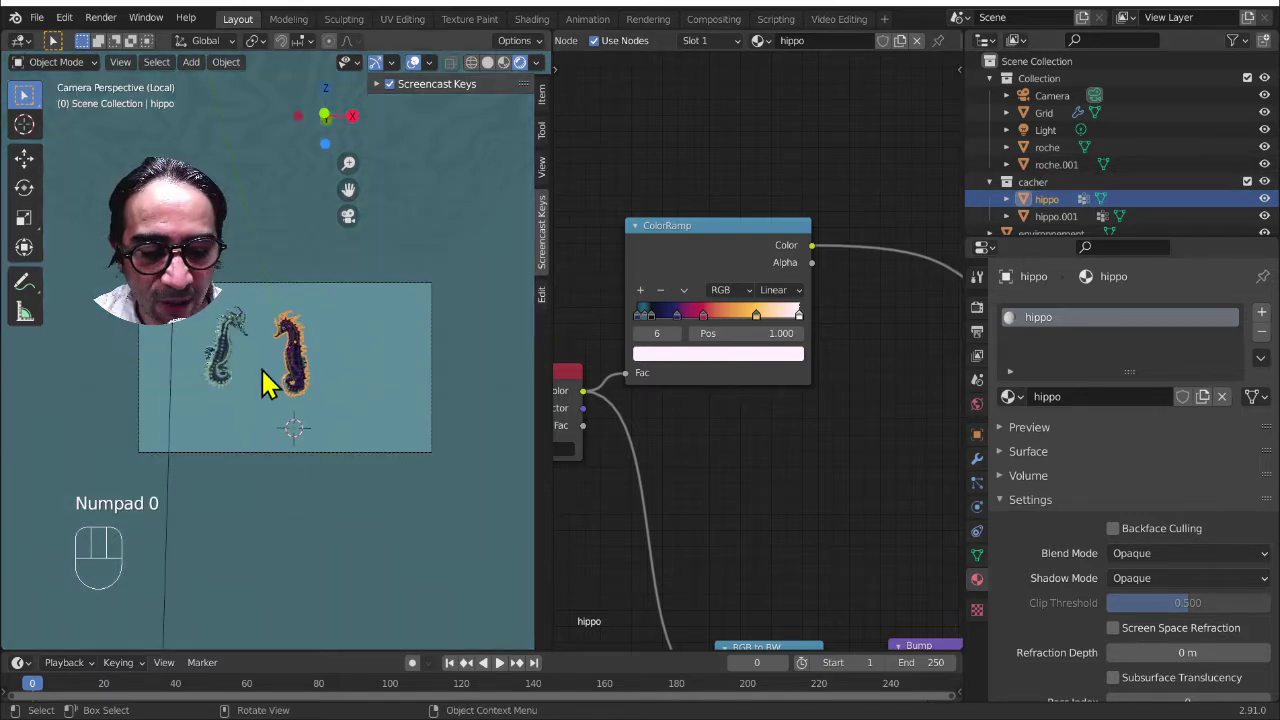
key("KP_Divide")
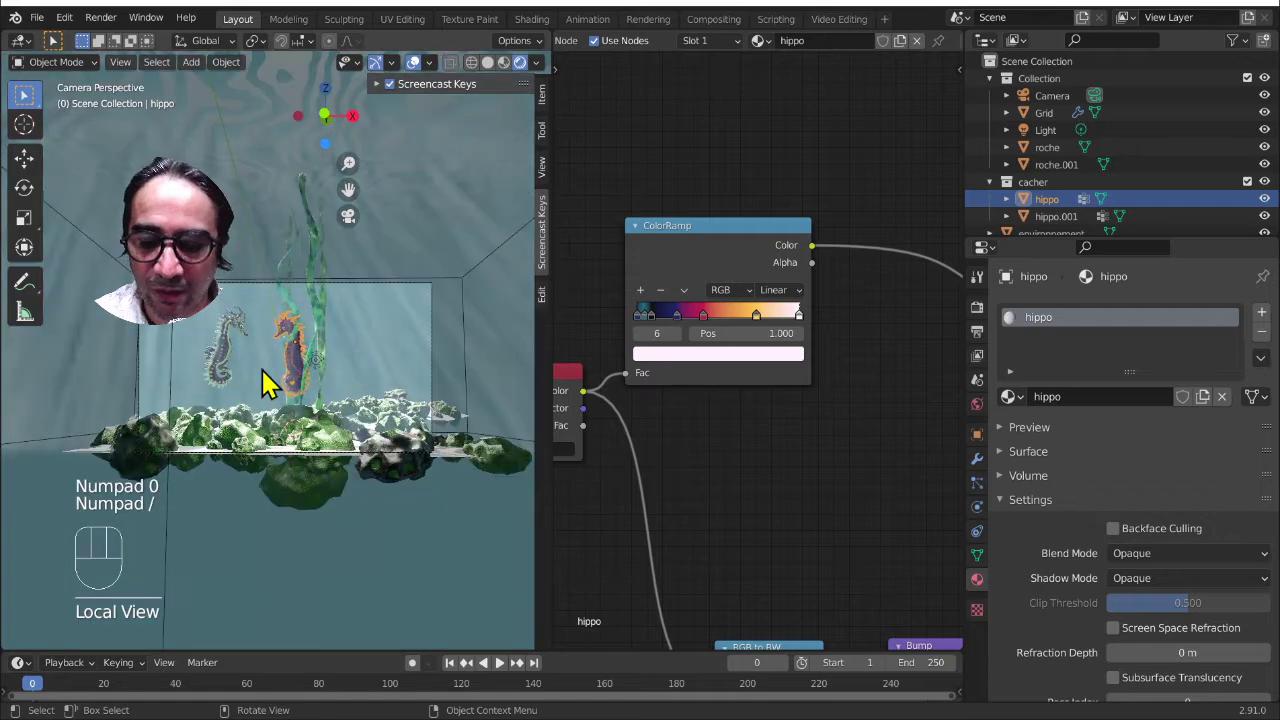
key("ctrl+space")
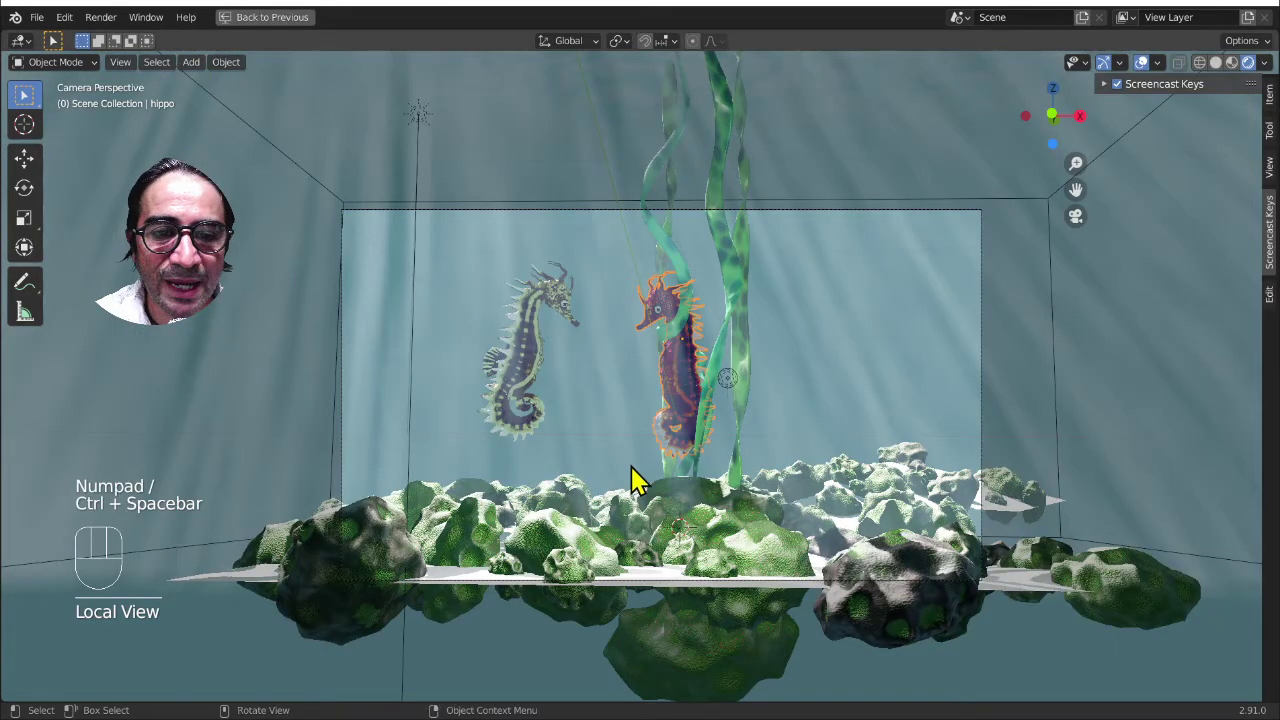
scroll(634, 484, "up", 2)
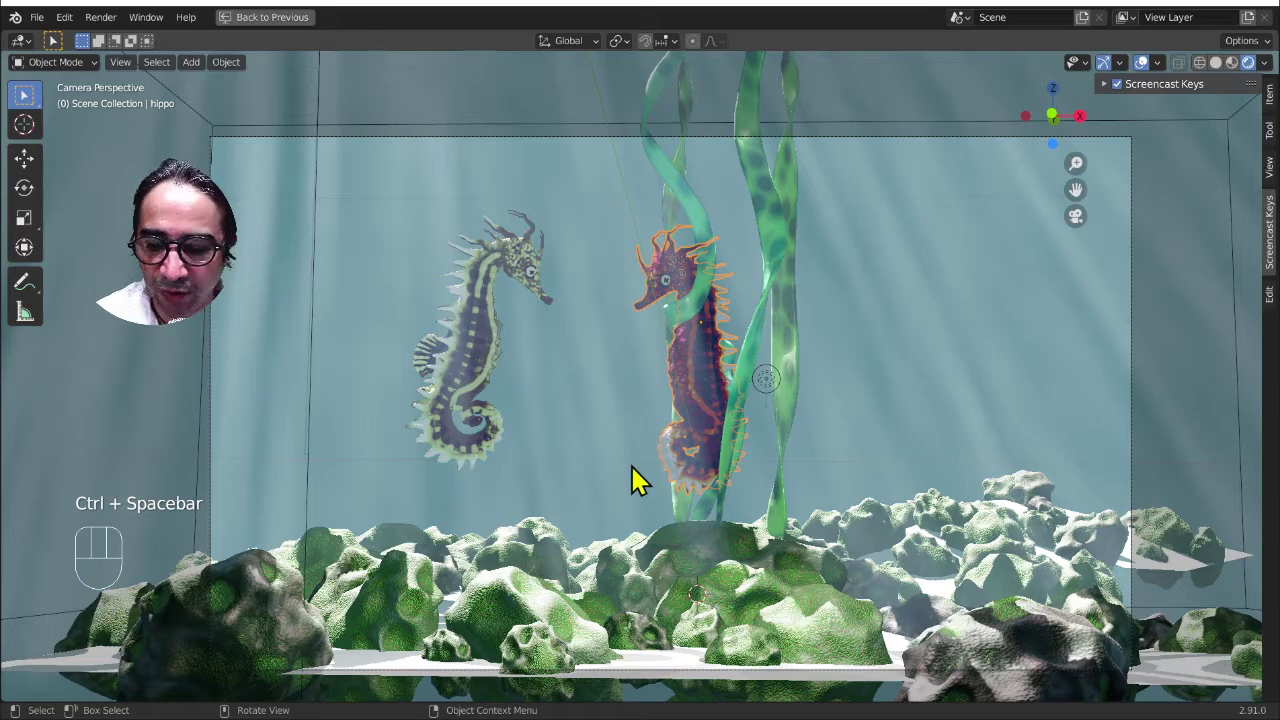
- Restore the normal layout, select the point light beside the right-hand seahorse and change its type to Area
key("ctrl+space")
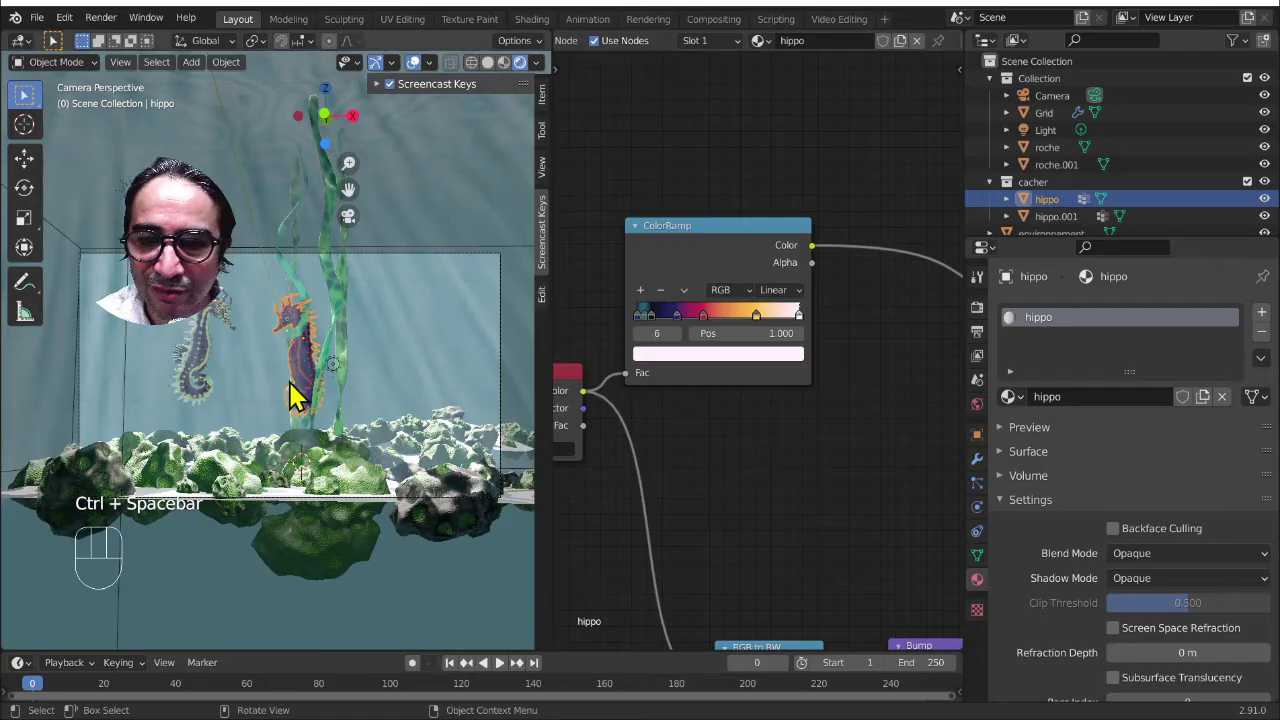
left_click(336, 380)
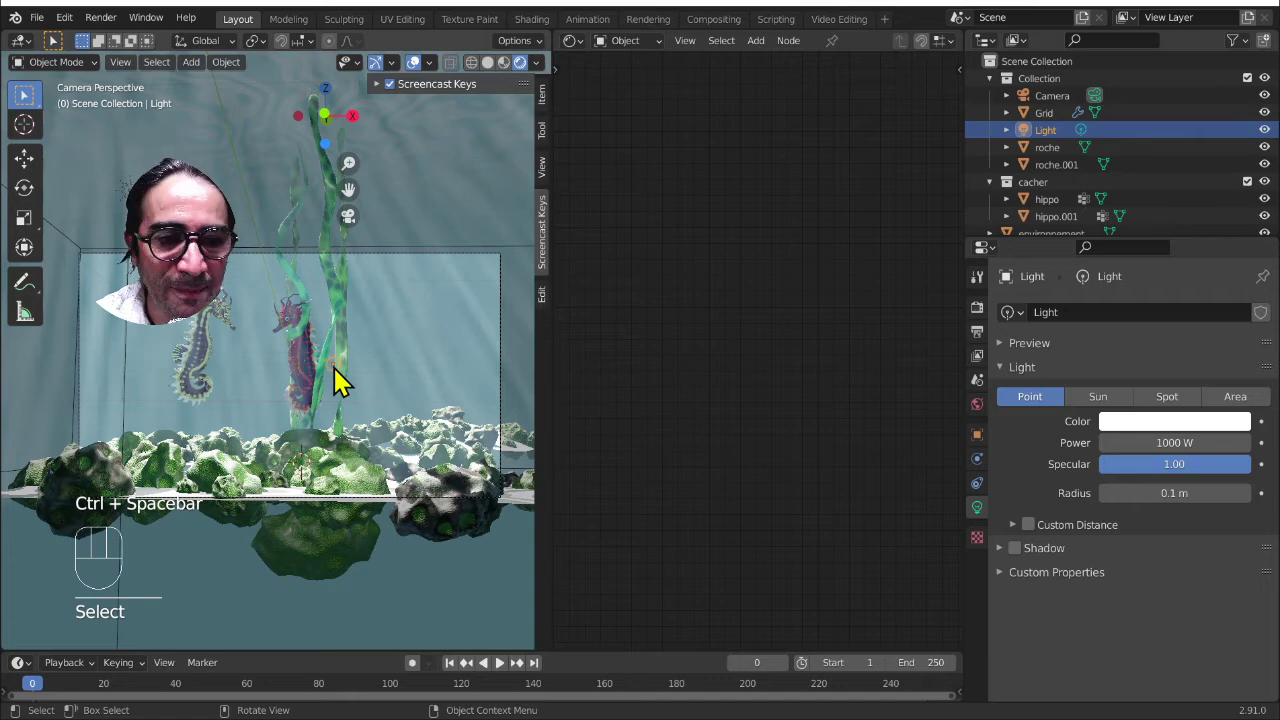
scroll(305, 420, "up", 3)
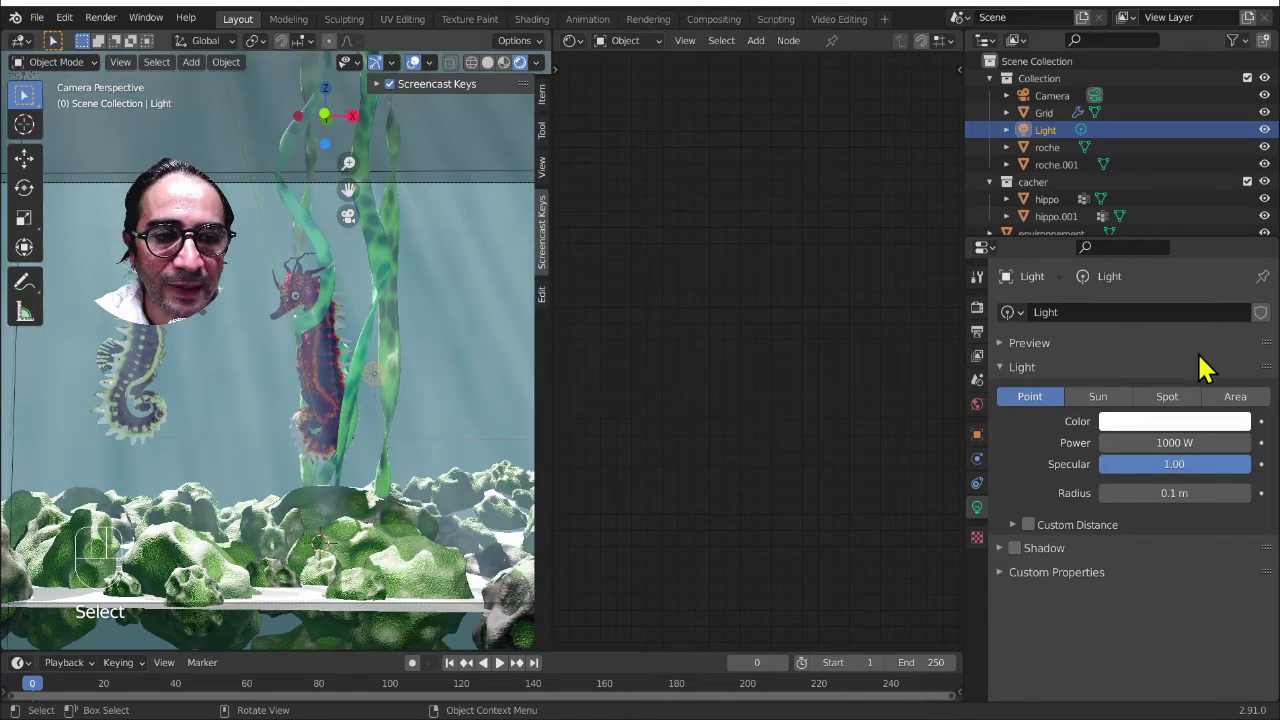
left_click(1235, 397)
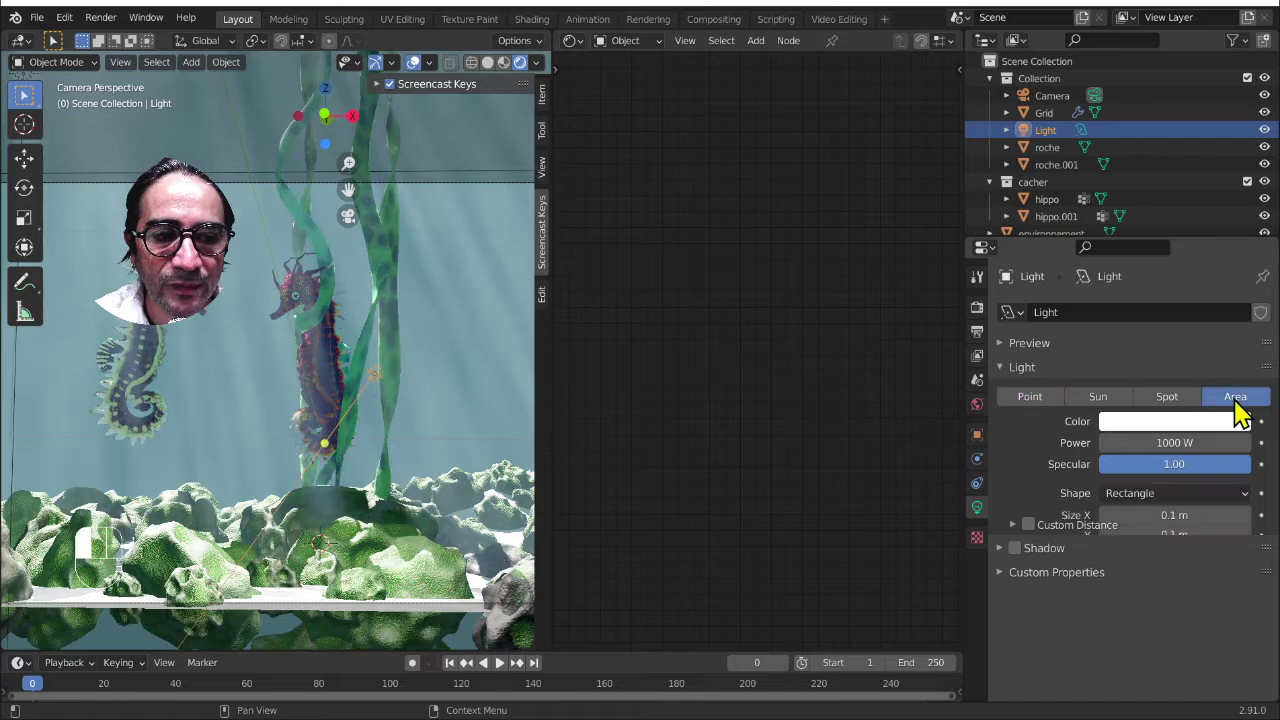
- Rotate the area light freely with trackball rotation so that it aims at the red seahorse
key("r")
key("r")
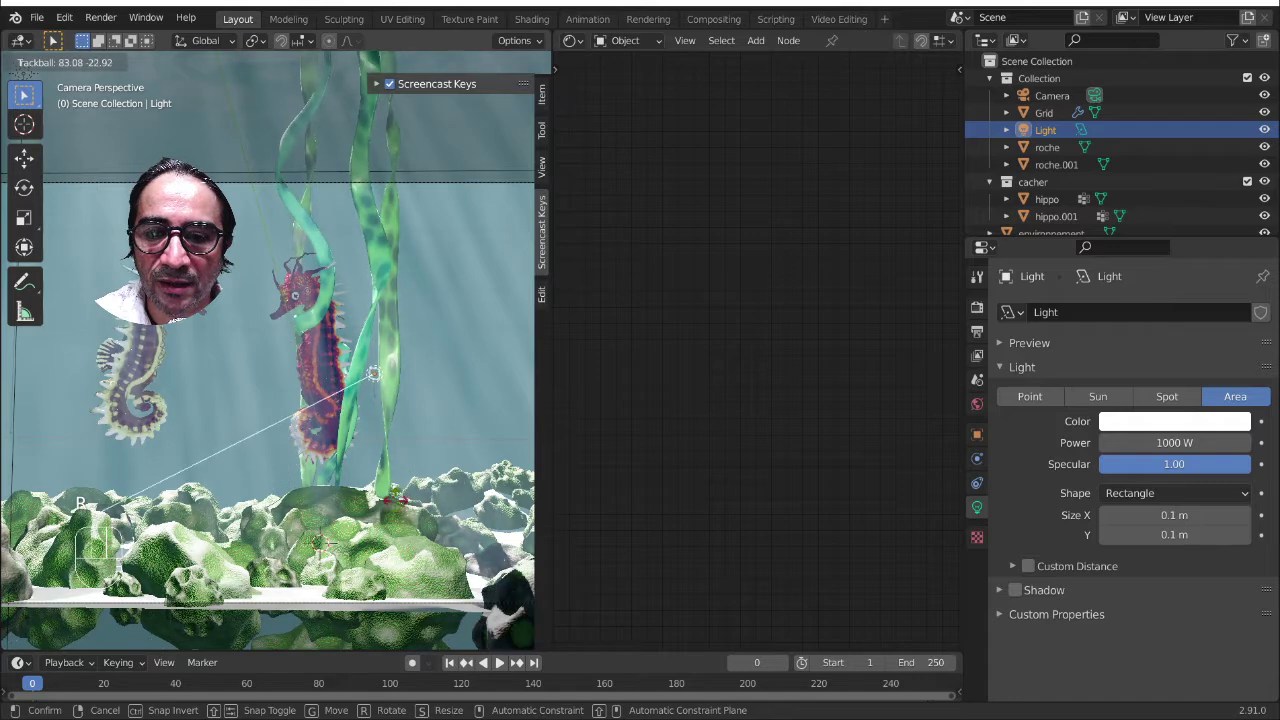
left_click(355, 543)
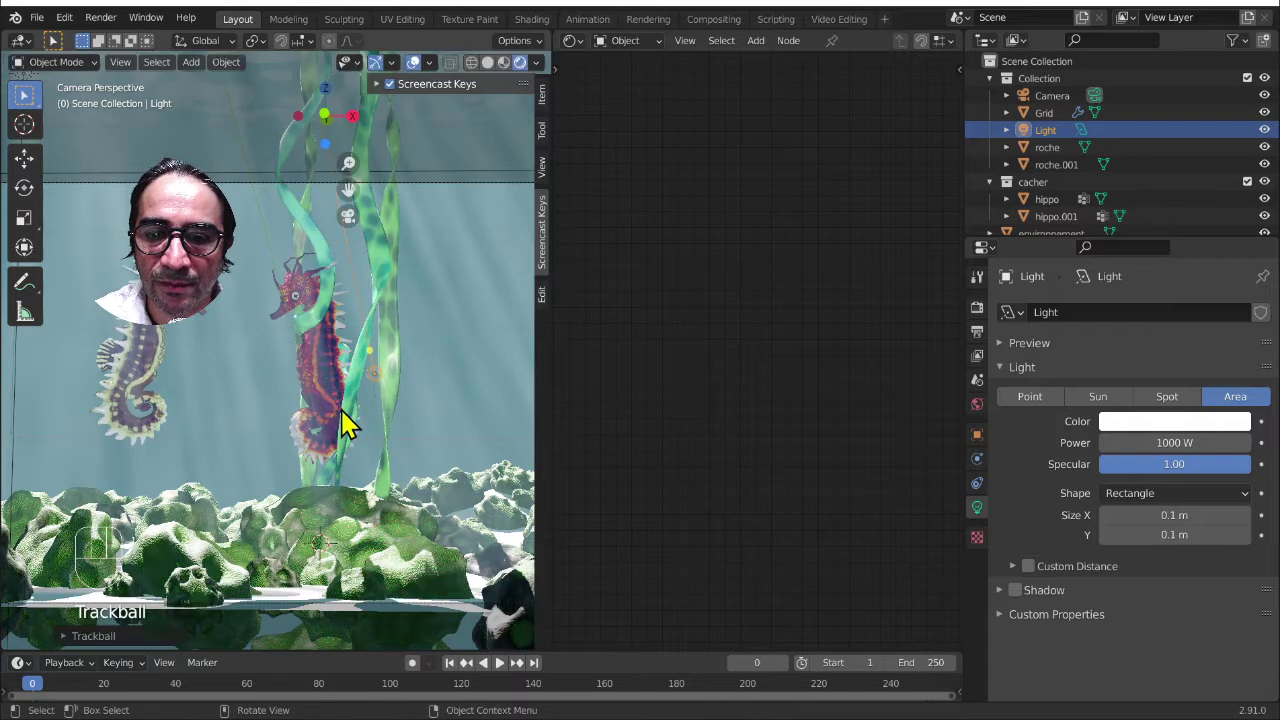
key("r")
key("r")
left_click(342, 411)
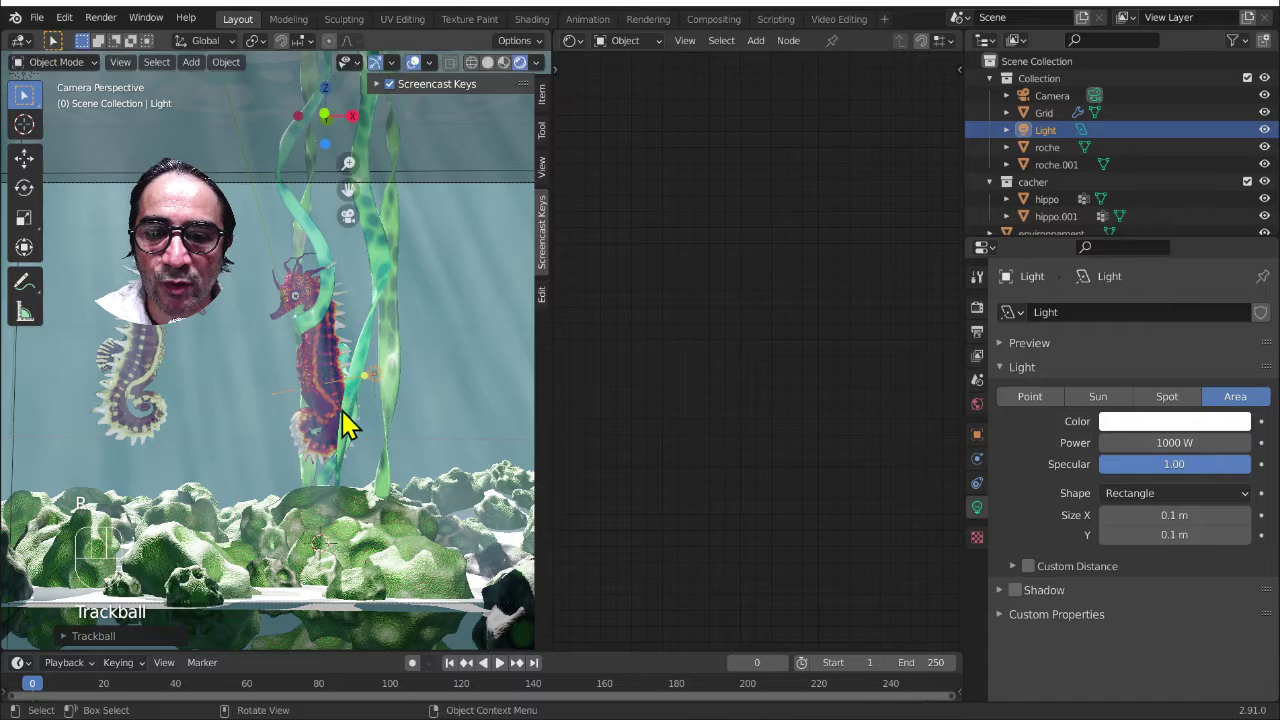
- Move the area light along its local Z axis to adjust its distance from the red seahorse
key("g")
key("z")
key("z")
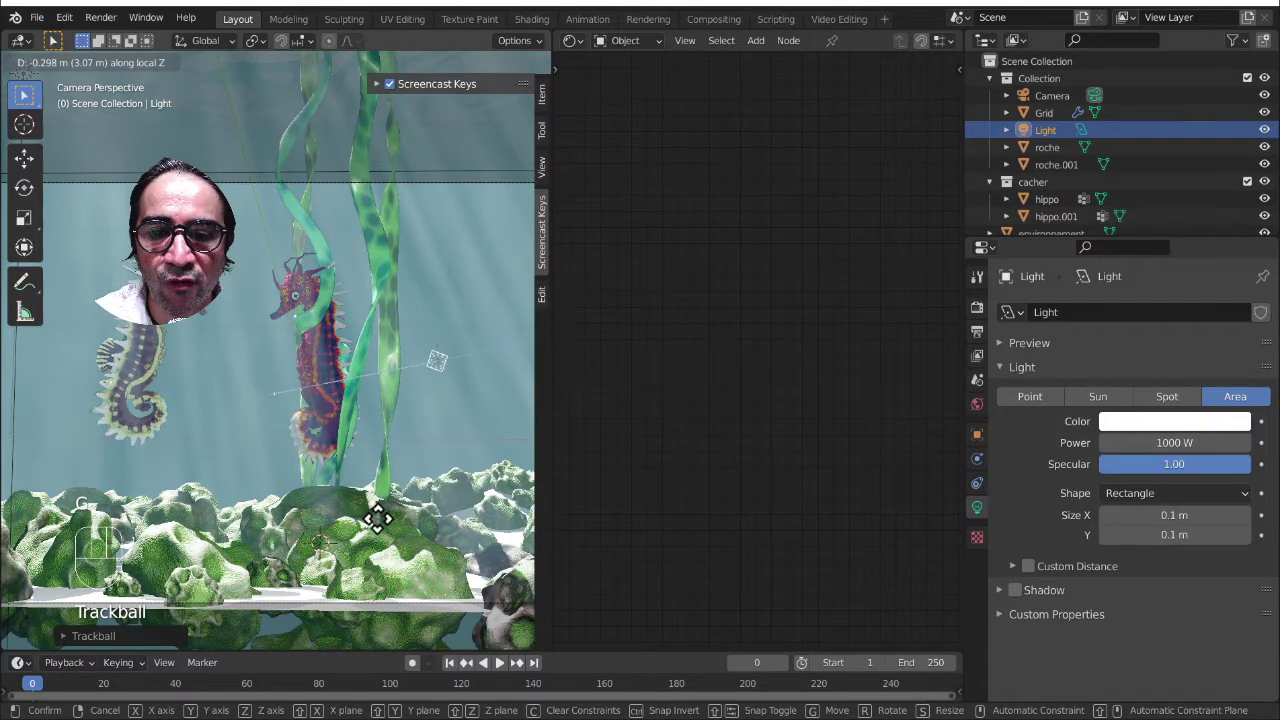
left_click(354, 452)
scroll(520, 375, "down", 1)
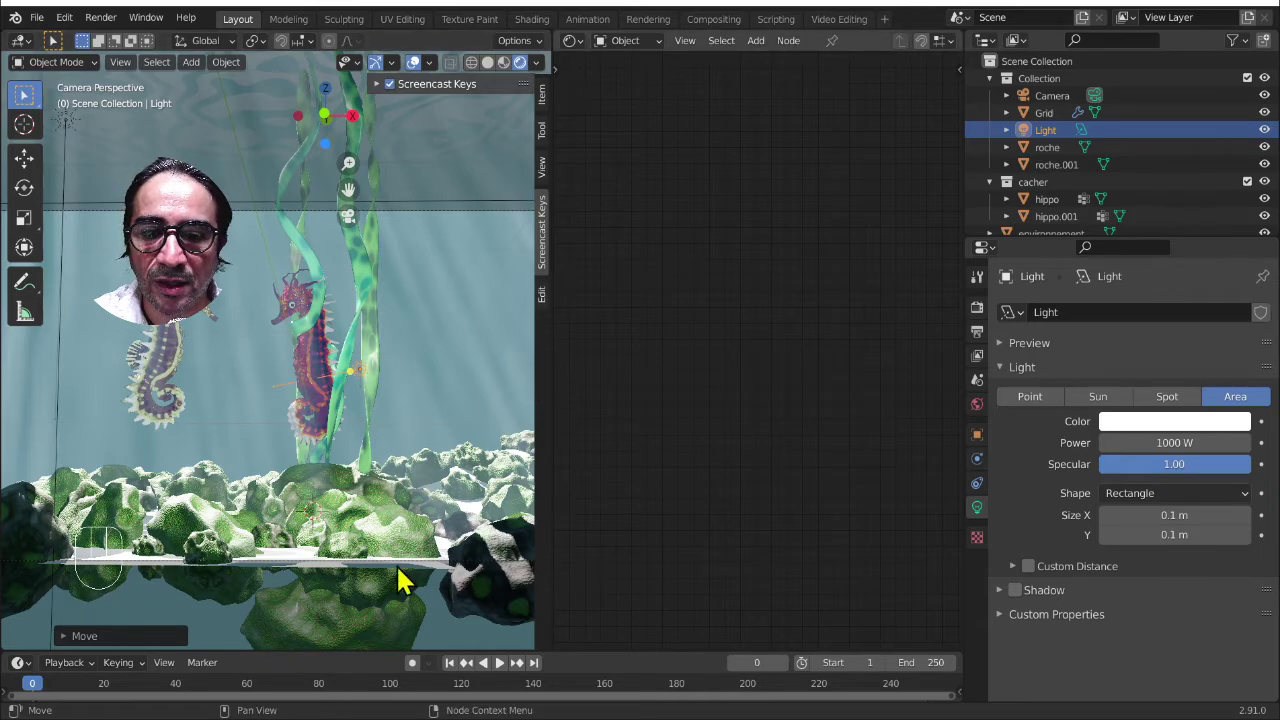
- Reduce the viewport display amount of the rock particles on the Grid seabed to 16%
left_click(338, 558)
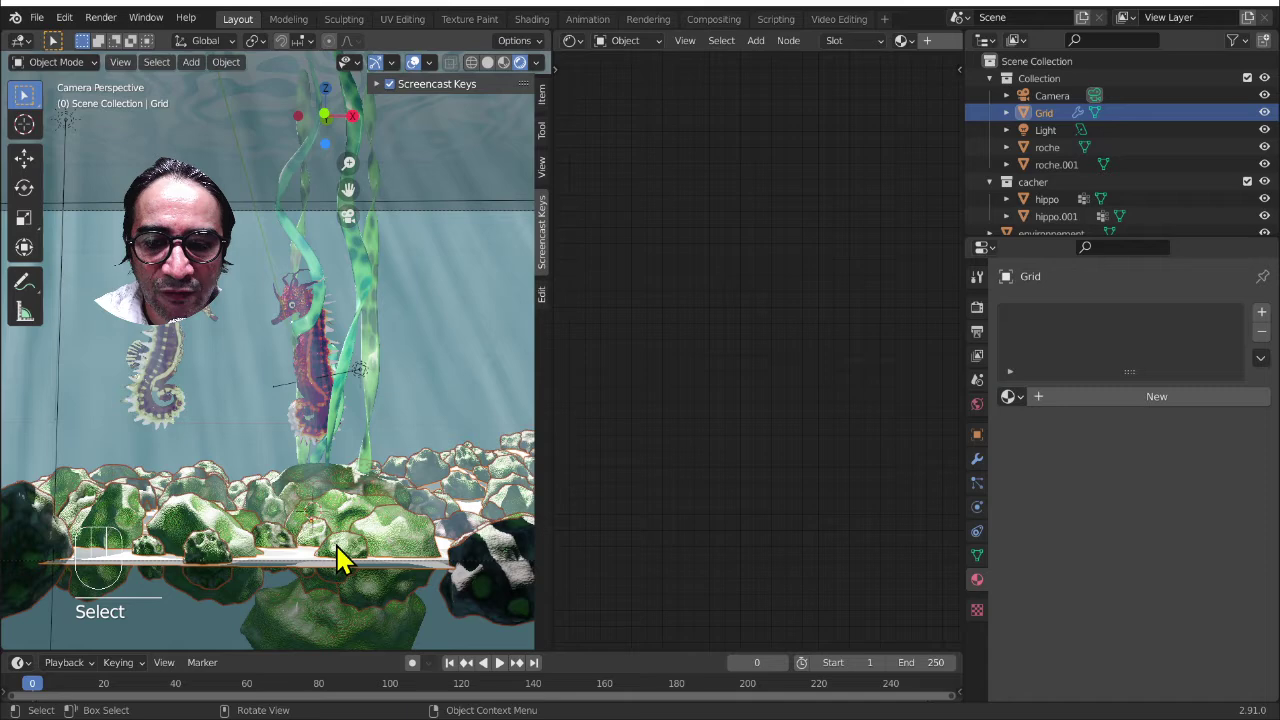
scroll(425, 458, "down", 3)
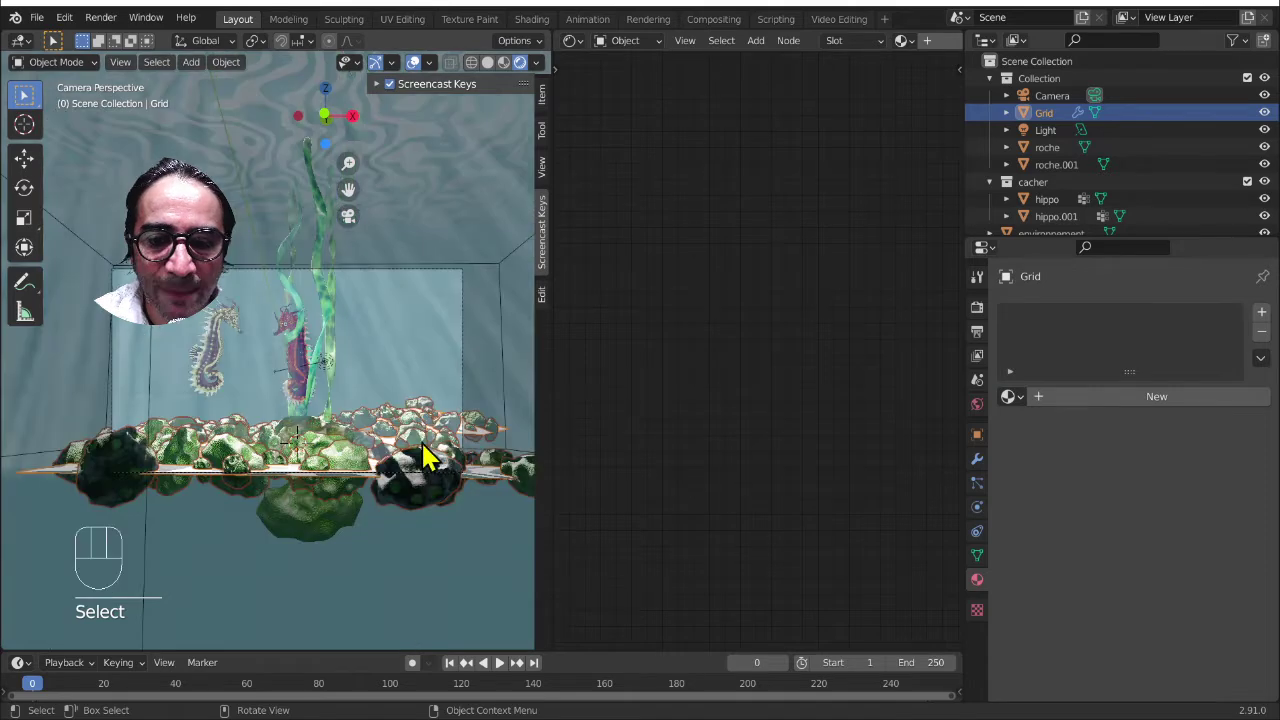
left_click(977, 484)
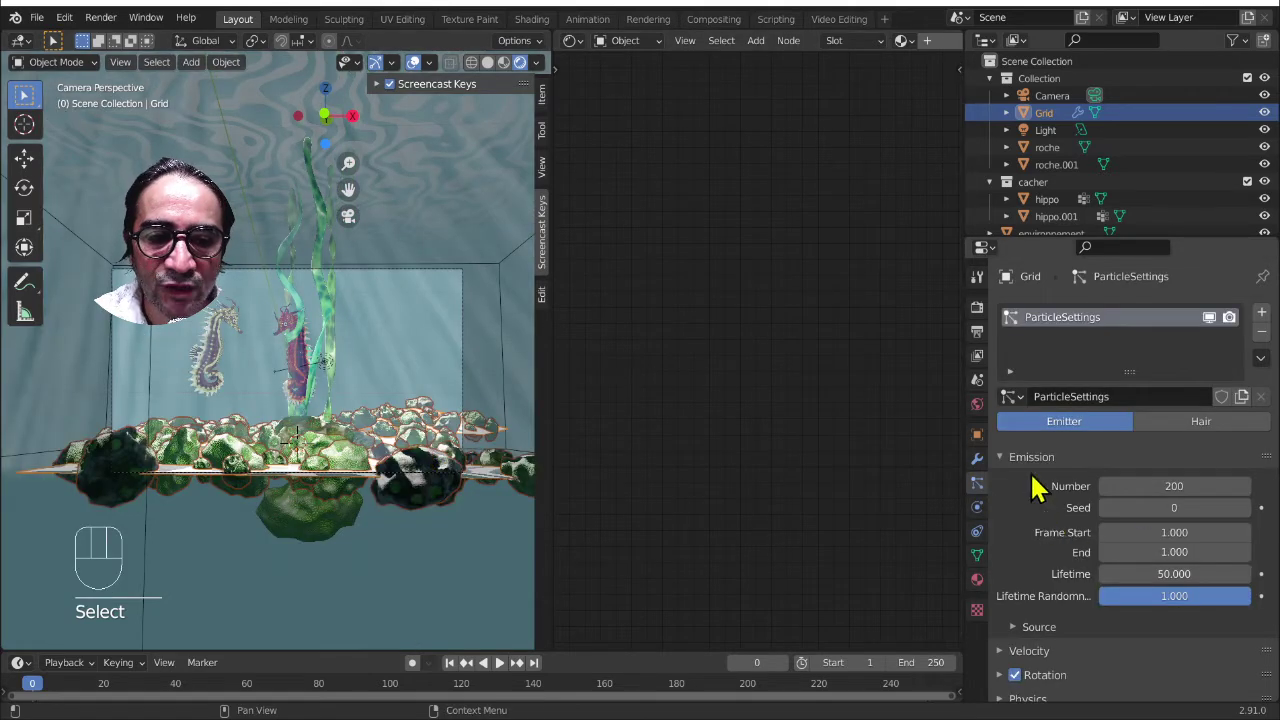
scroll(1000, 556, "down", 5)
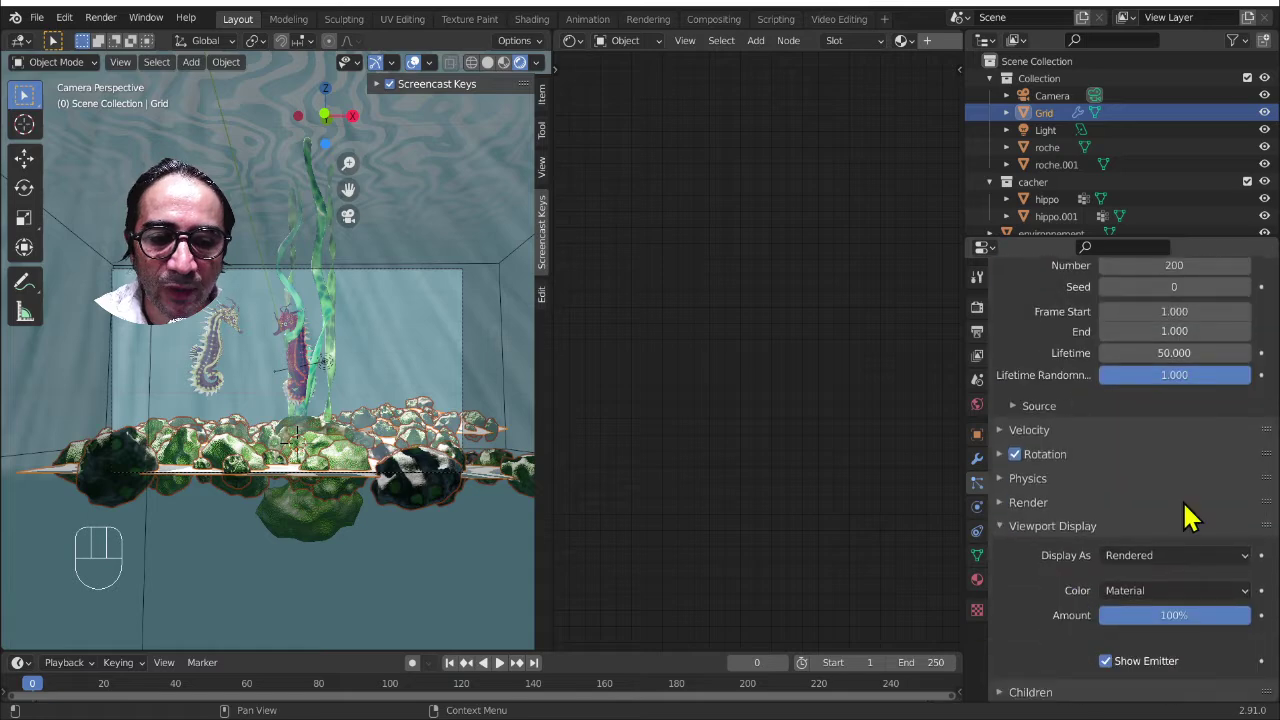
scroll(1052, 558, "down", 2)
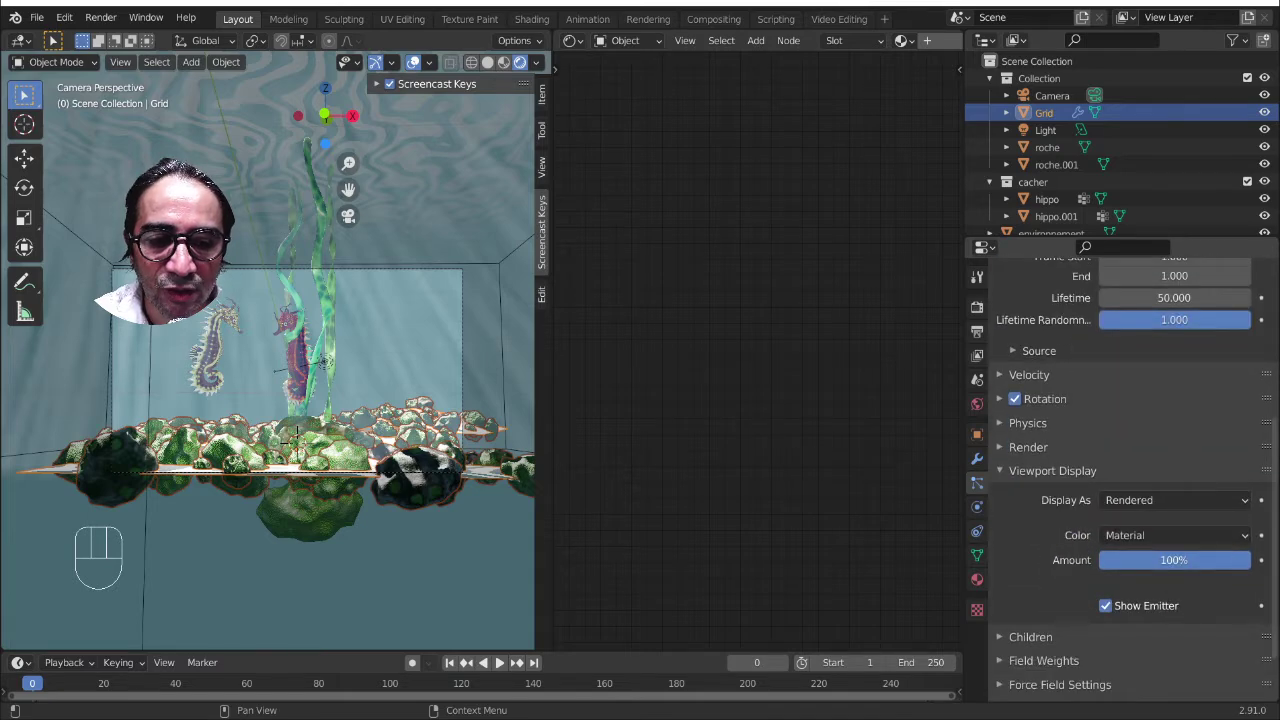
left_click_drag(1235, 560, 1126, 560)
- Add a cube to the scene and scale it up until it surrounds the seabed and both seahorses
mouse_move(337, 480)
middle_mouse_down()
mouse_move(329, 500)
mouse_move(313, 489)
mouse_move(260, 500)
mouse_move(332, 484)
middle_mouse_up()
scroll(342, 509, "down", 4)
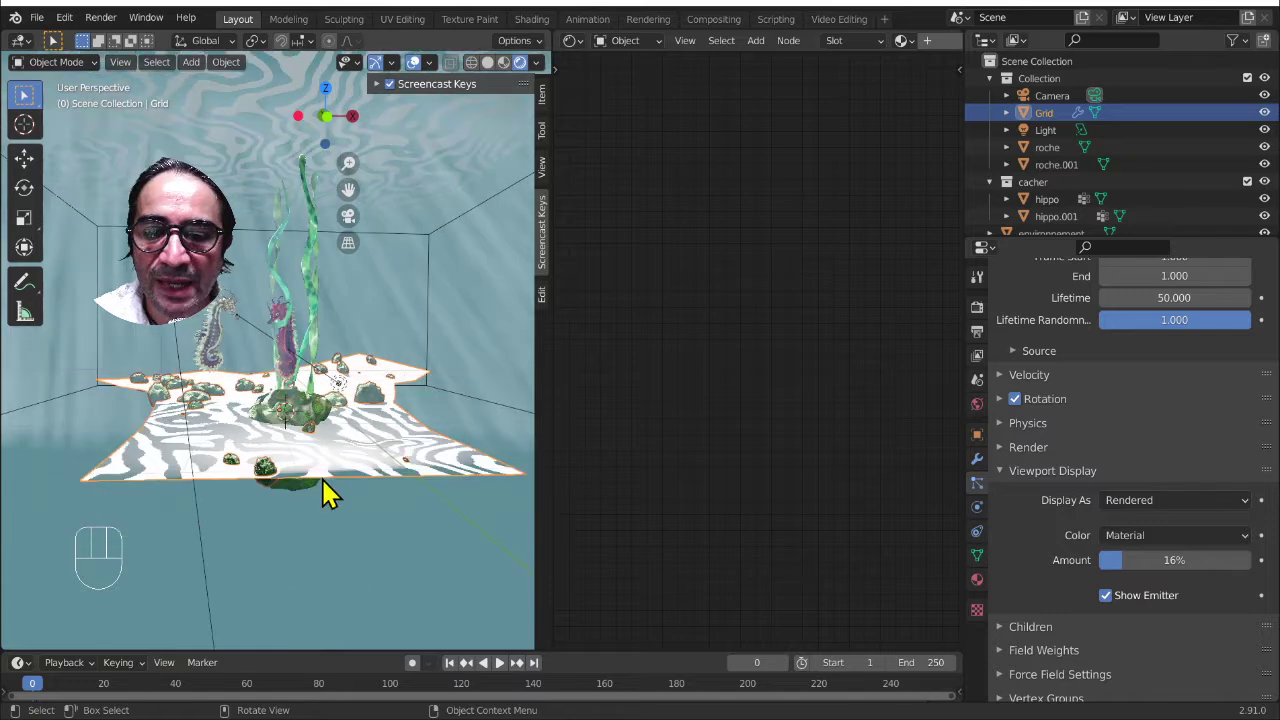
scroll(322, 488, "up", 5)
scroll(357, 466, "down", 5)
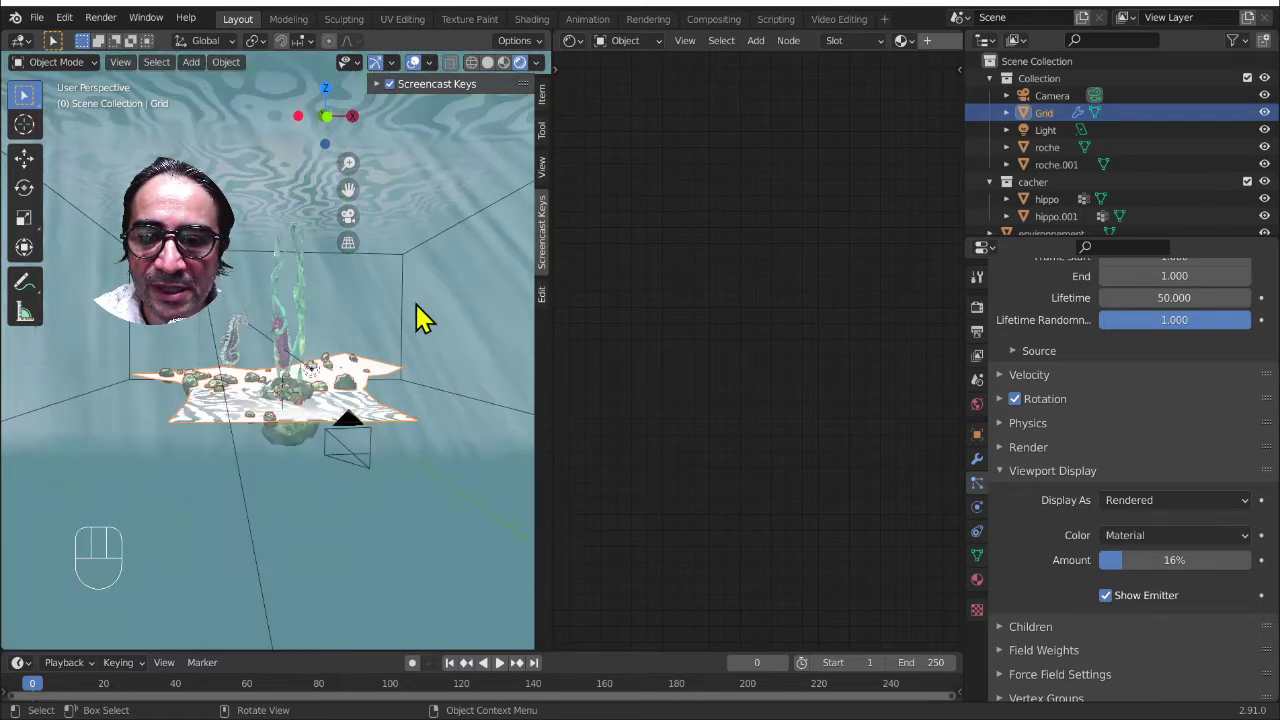
scroll(282, 487, "down", 2)
middle_click_drag(351, 486, 320, 503)
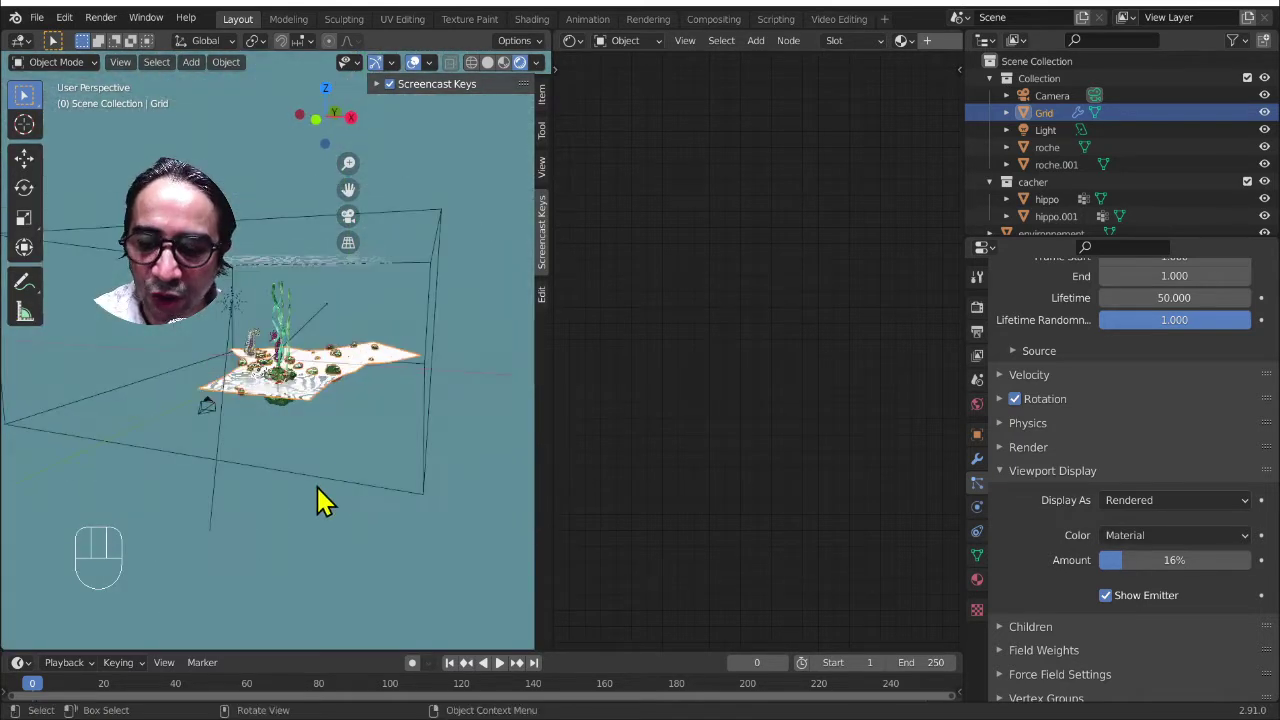
key("shift+a")
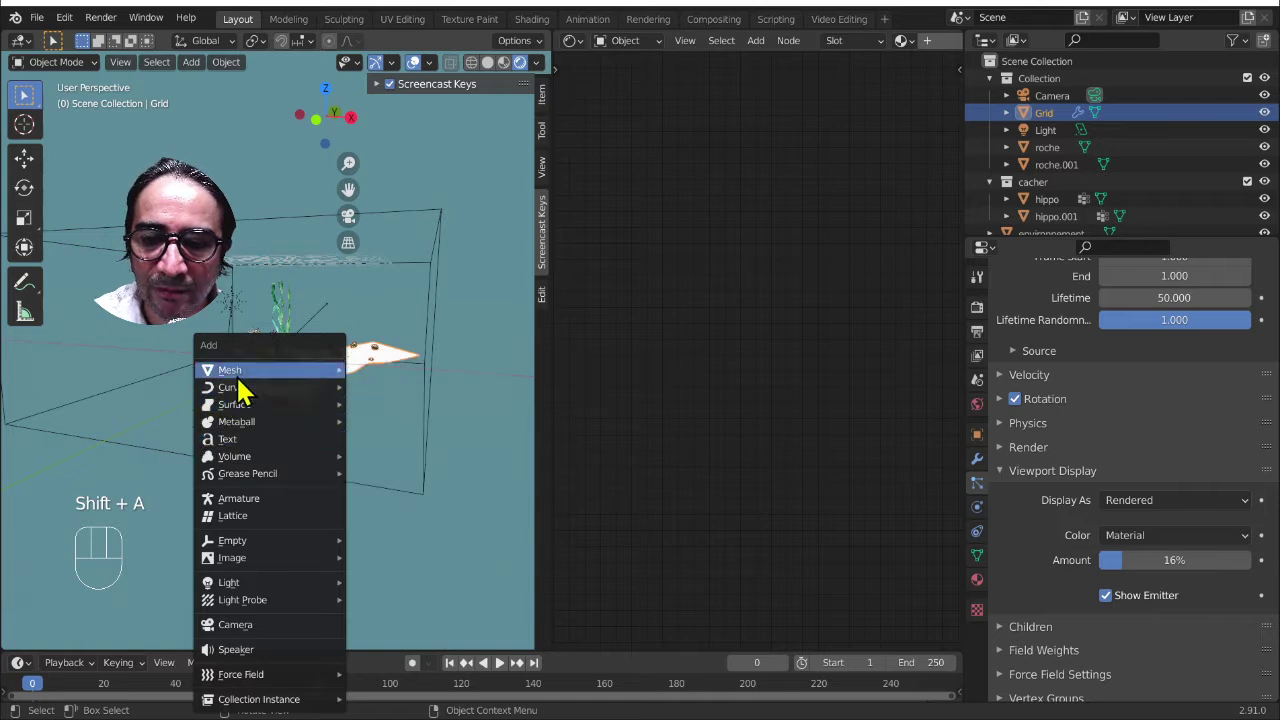
mouse_move(240, 374)
left_click(398, 388)
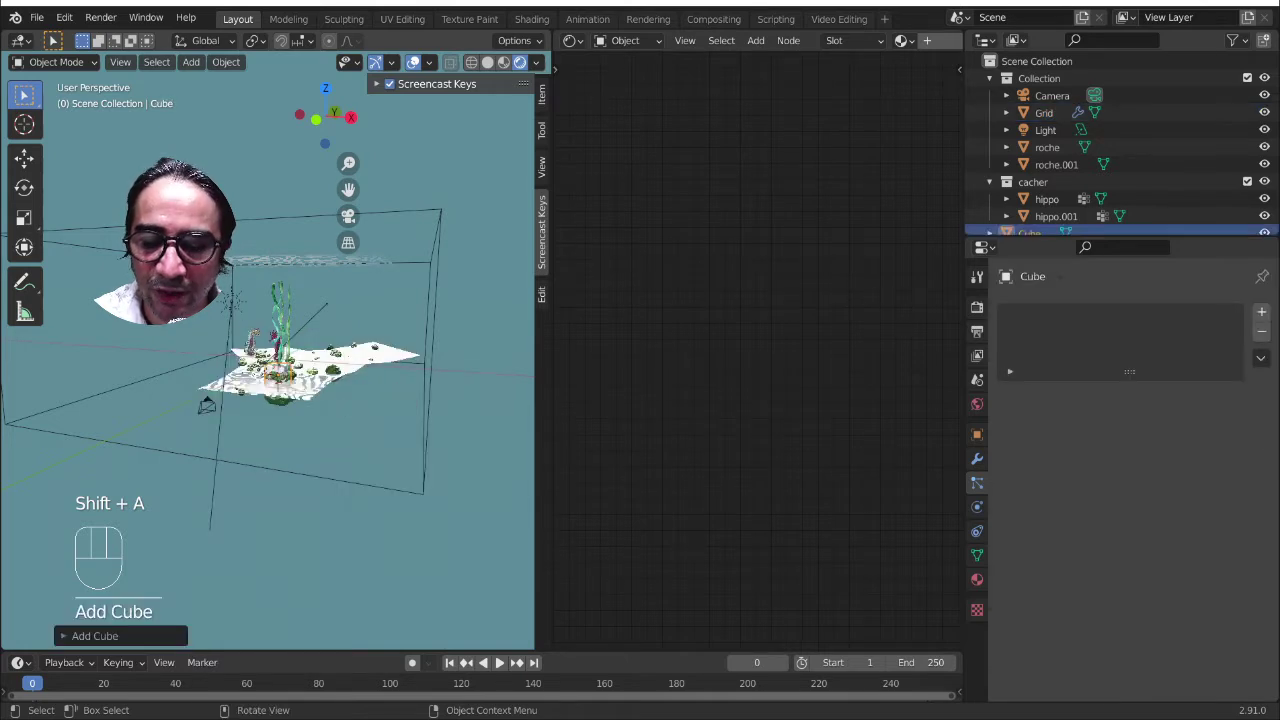
key("s")
left_click(204, 42)
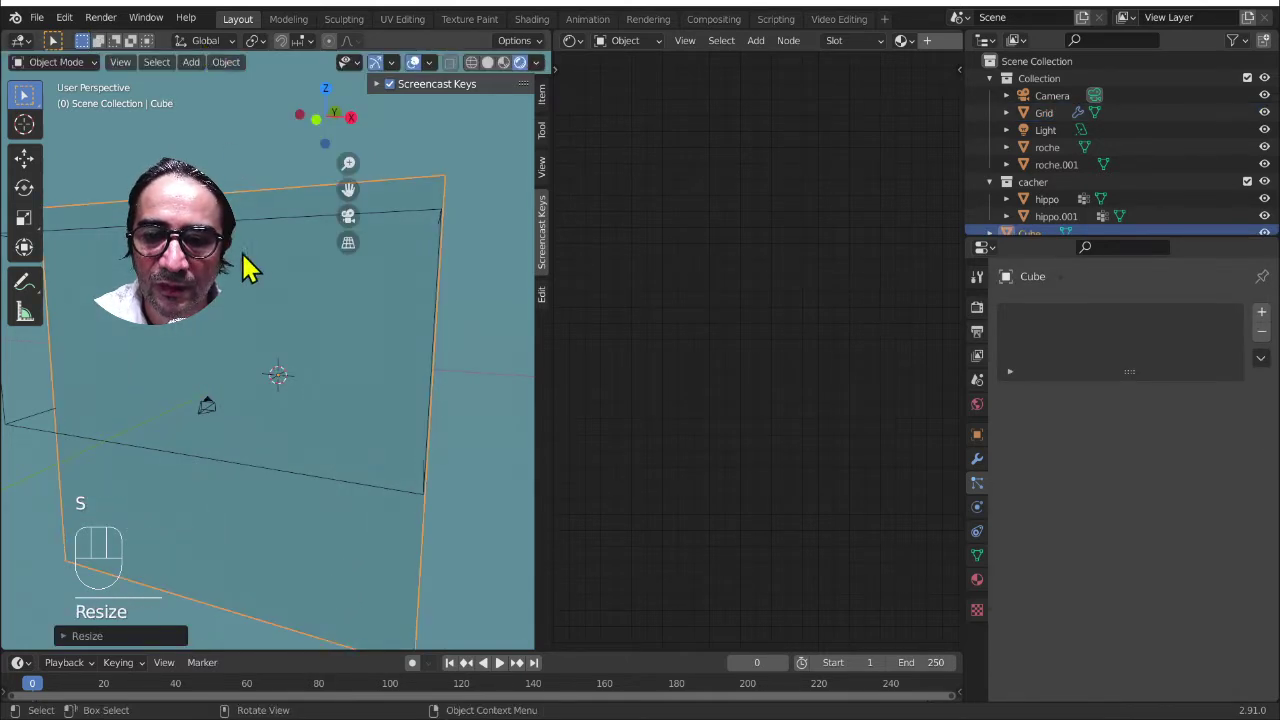
- Move the enlarged cube along the global Y axis
middle_click_drag(397, 358, 301, 405)
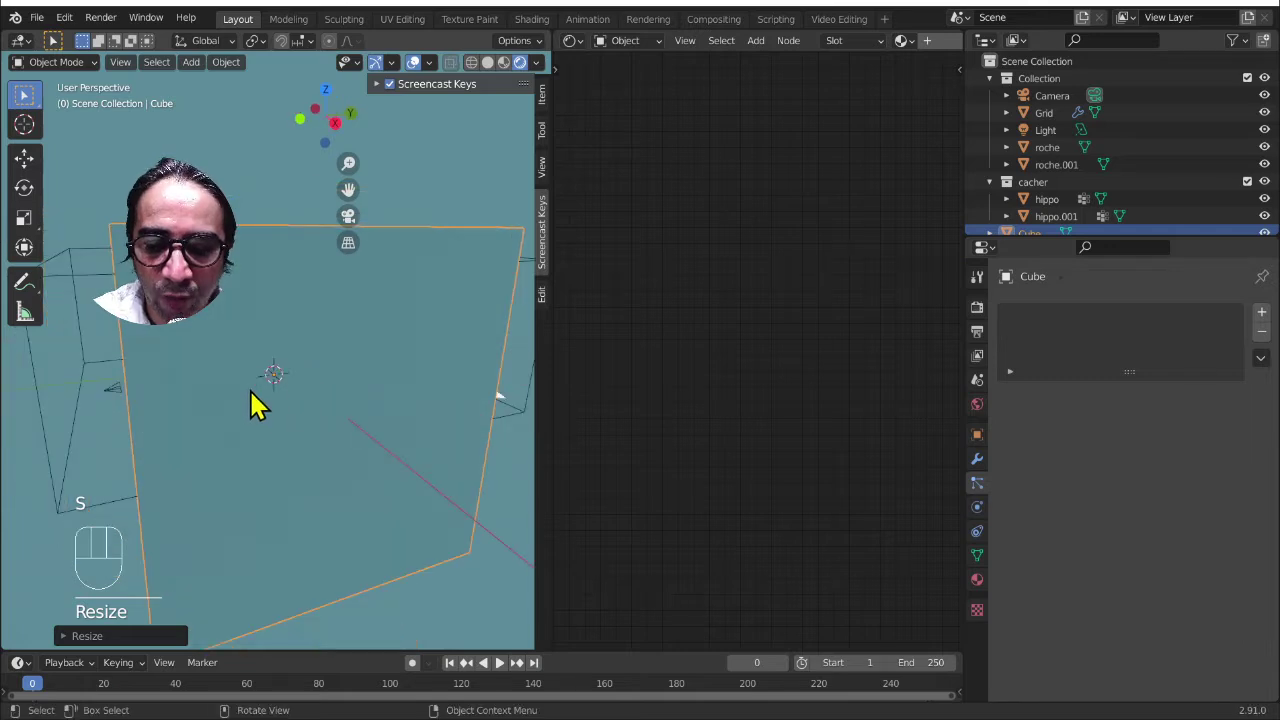
key("g")
key("y")
left_click(206, 400)
scroll(160, 443, "down", 2)
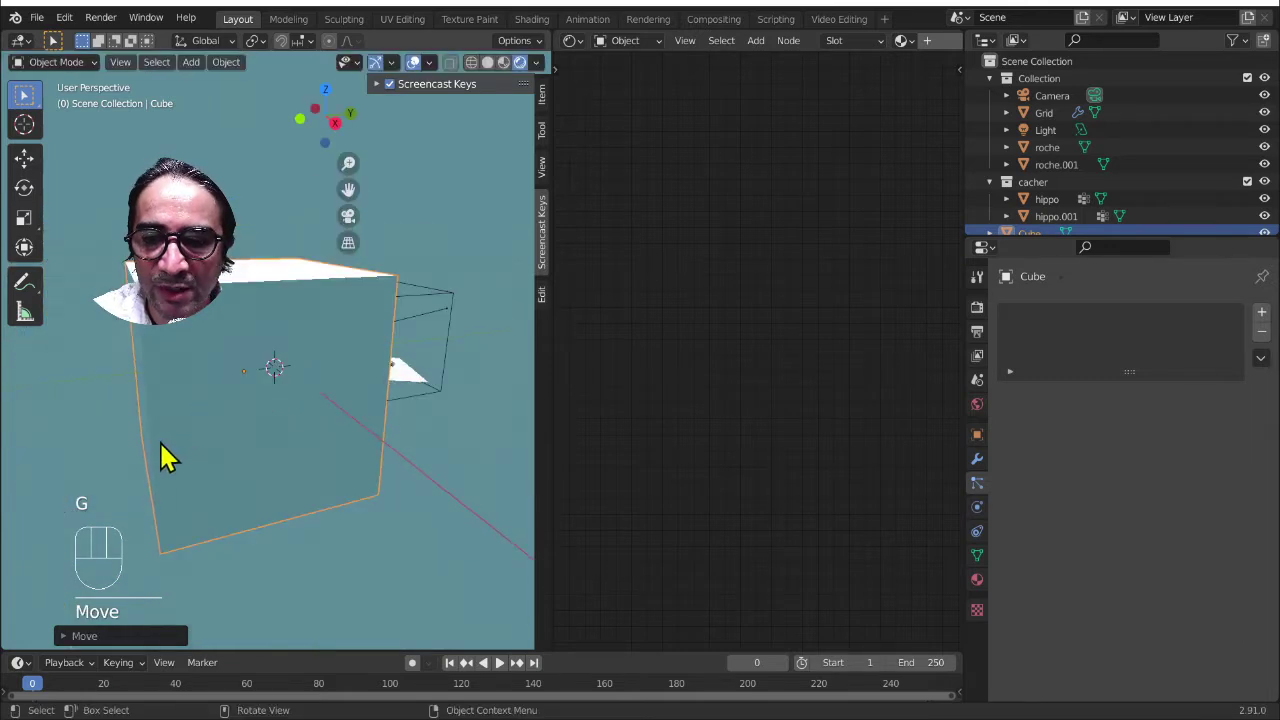
middle_click_drag(165, 457, 183, 340)
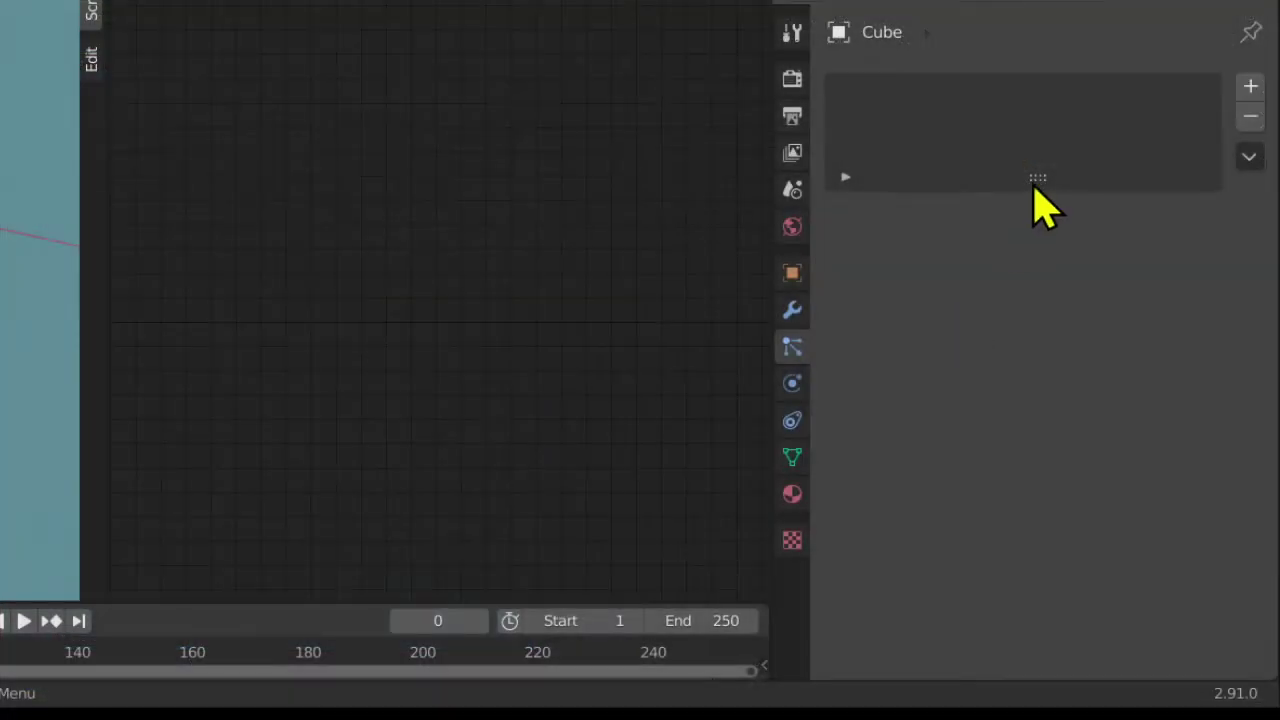
- Add a particle system to the cube and name its settings bubules
left_click(1250, 88)
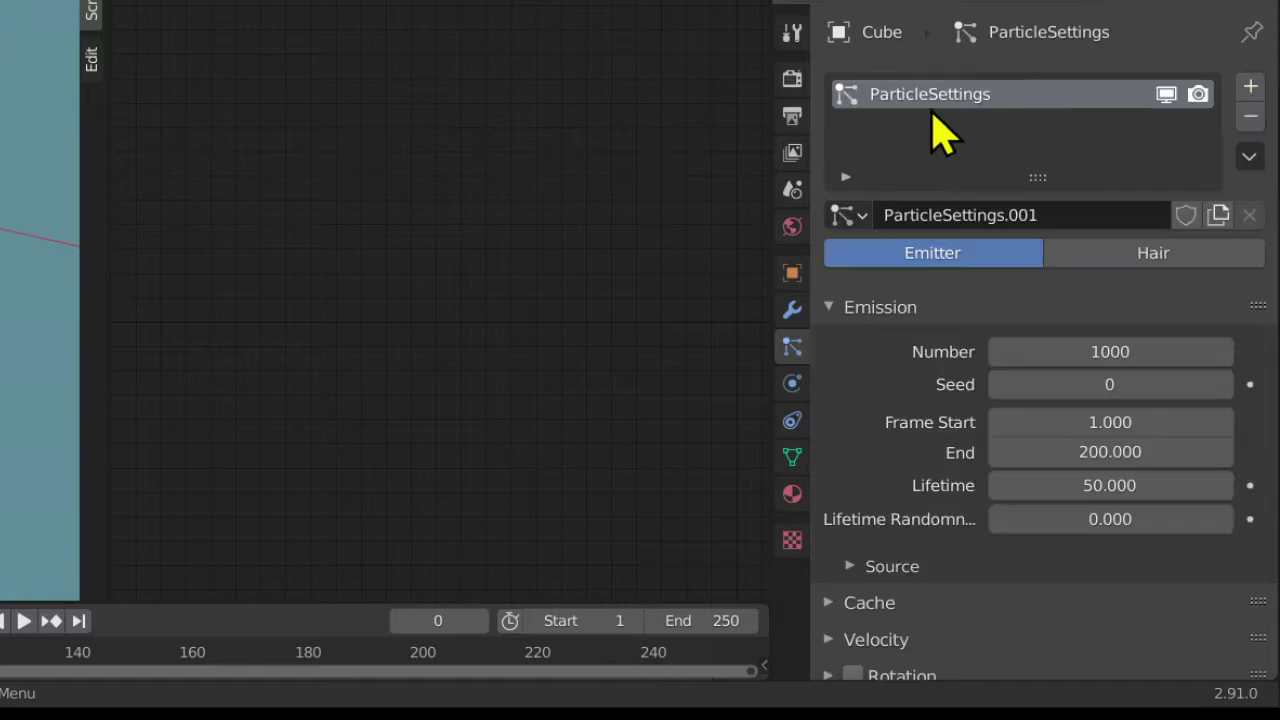
left_click(1003, 214)
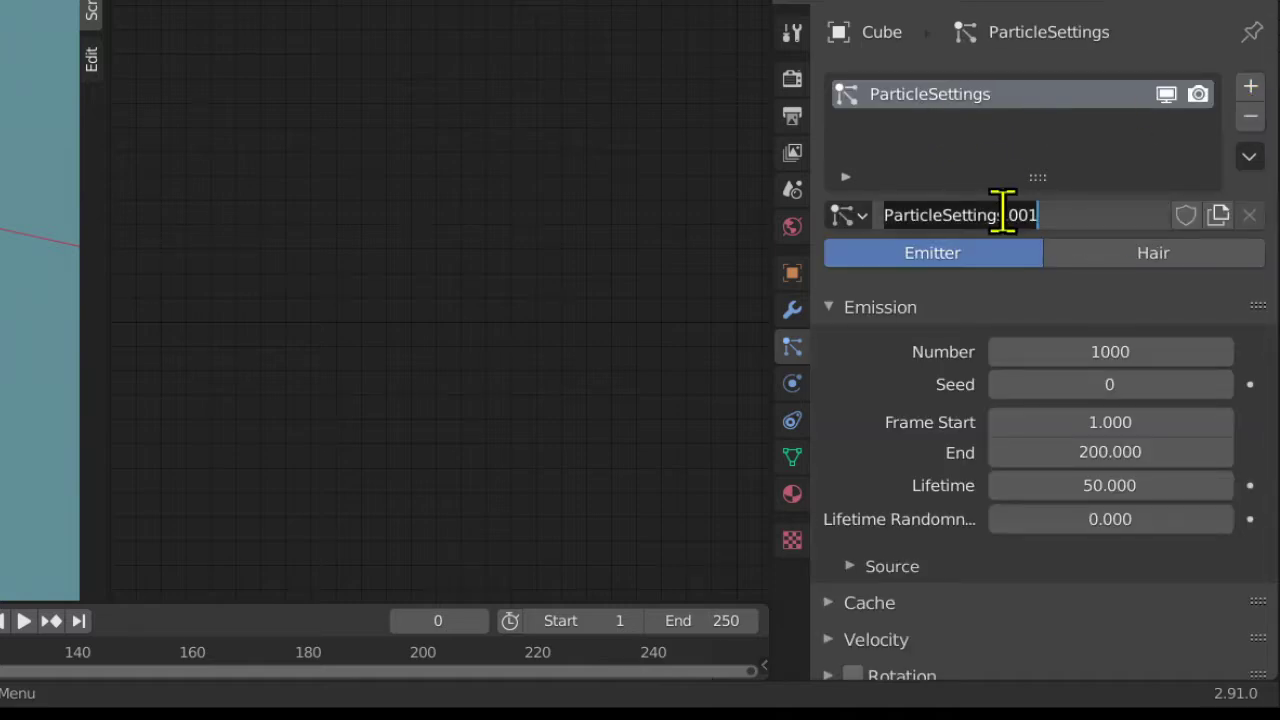
type("bubules")
key("Return")
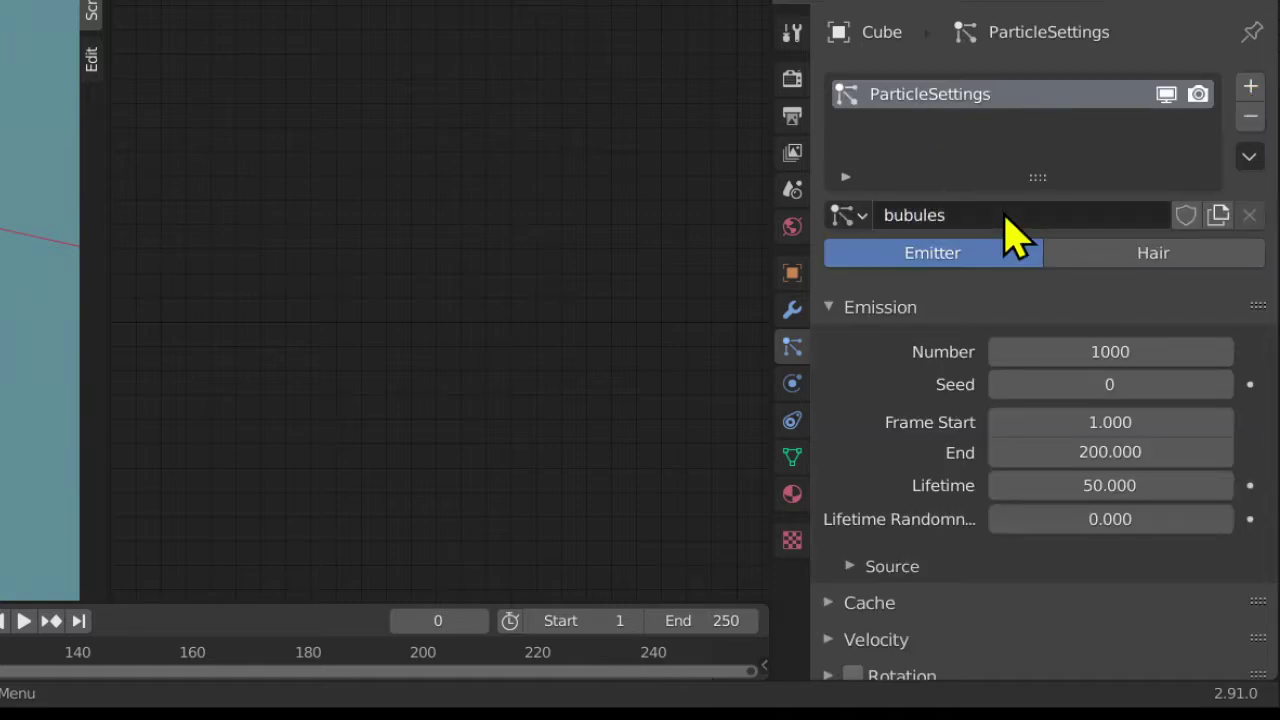
- Set the bubules emission number to 200 and its physics type to None
left_click(1110, 351)
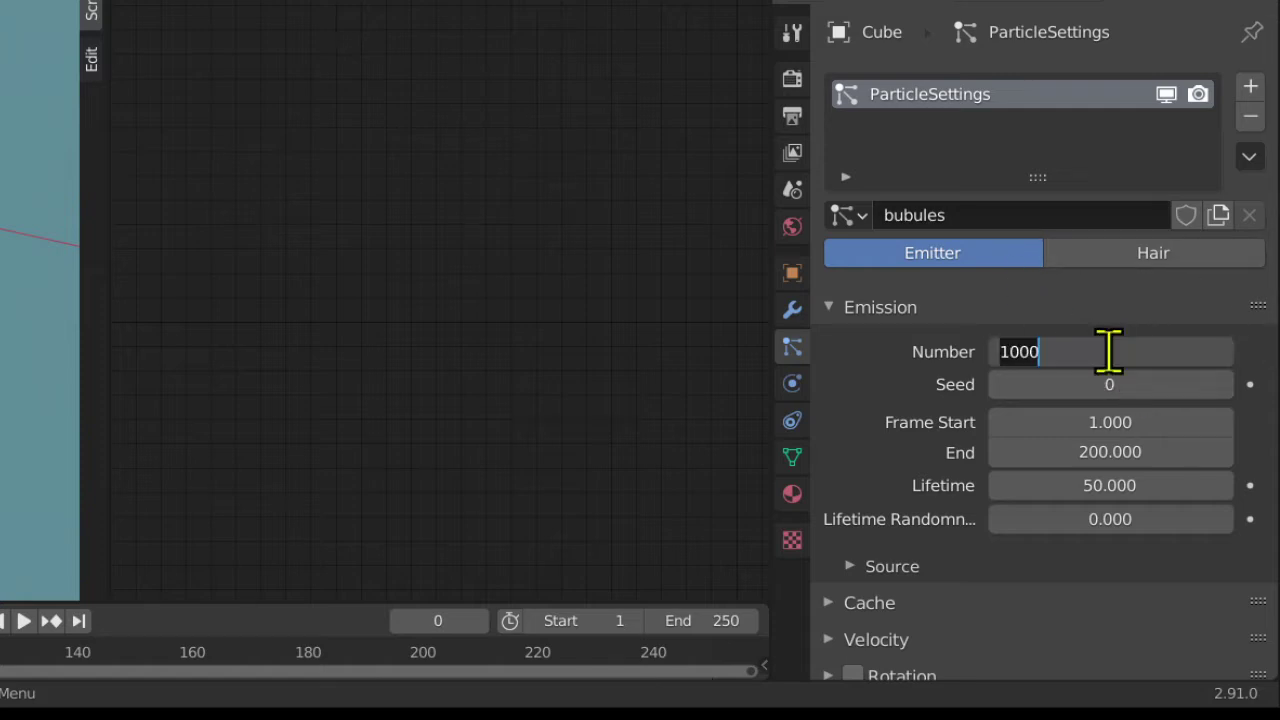
type("2")
key("Return")
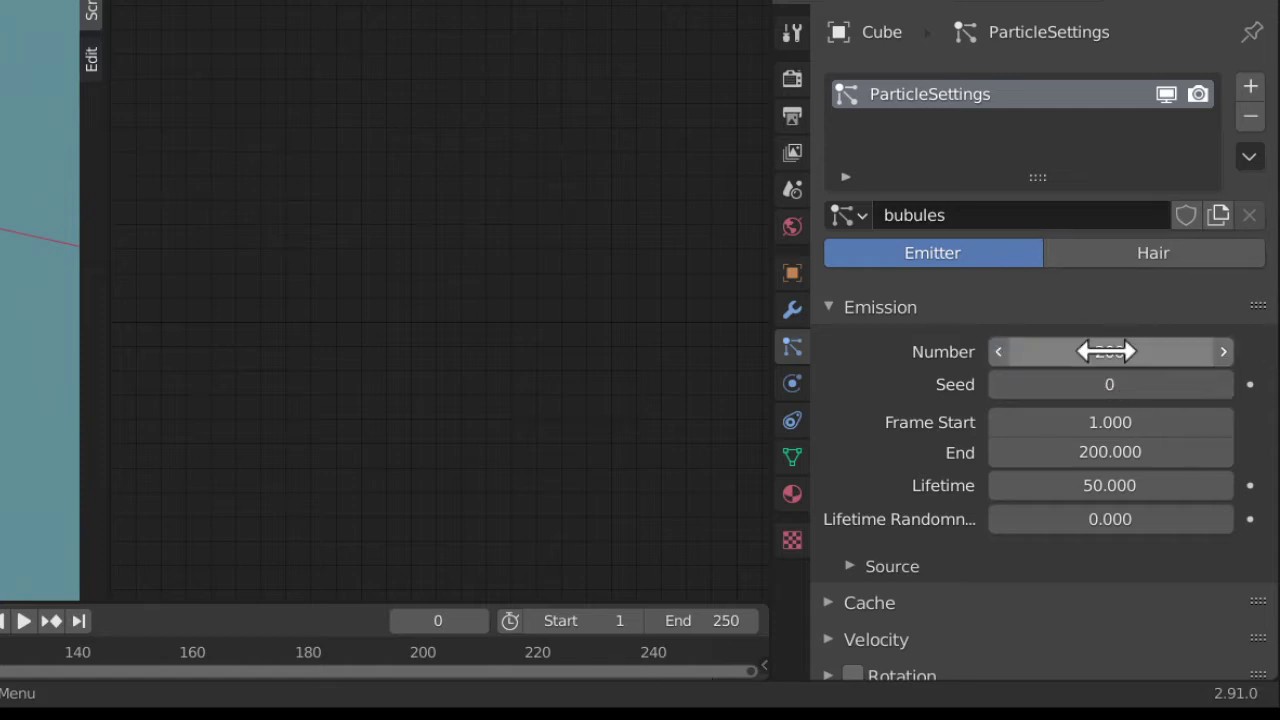
scroll(963, 414, "down", 4)
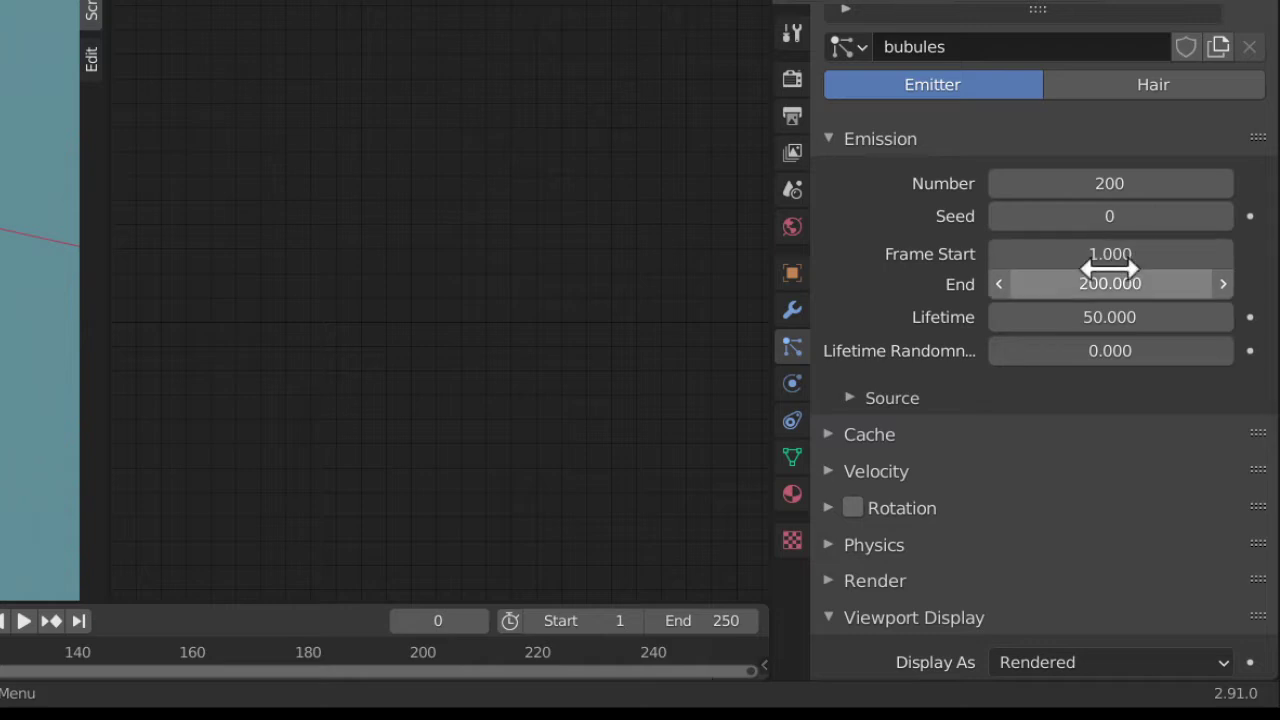
scroll(1026, 360, "down", 2)
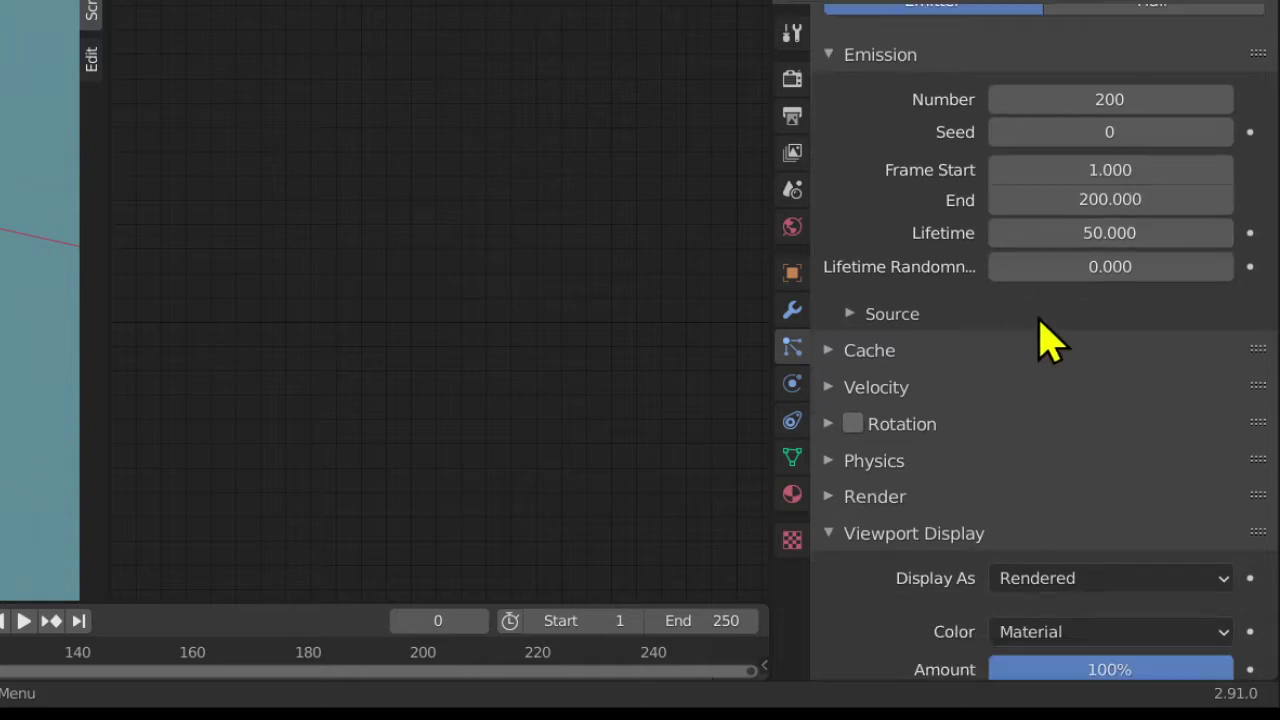
left_click(922, 465)
left_click(1043, 505)
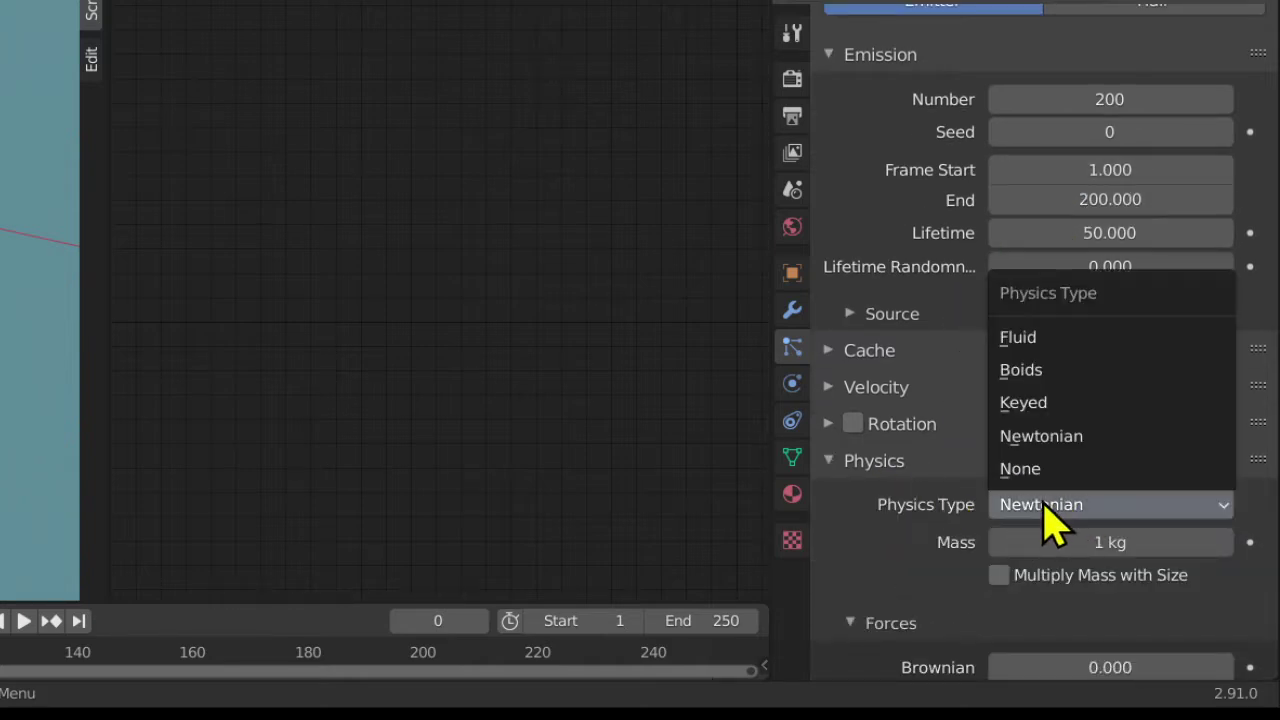
left_click(1026, 469)
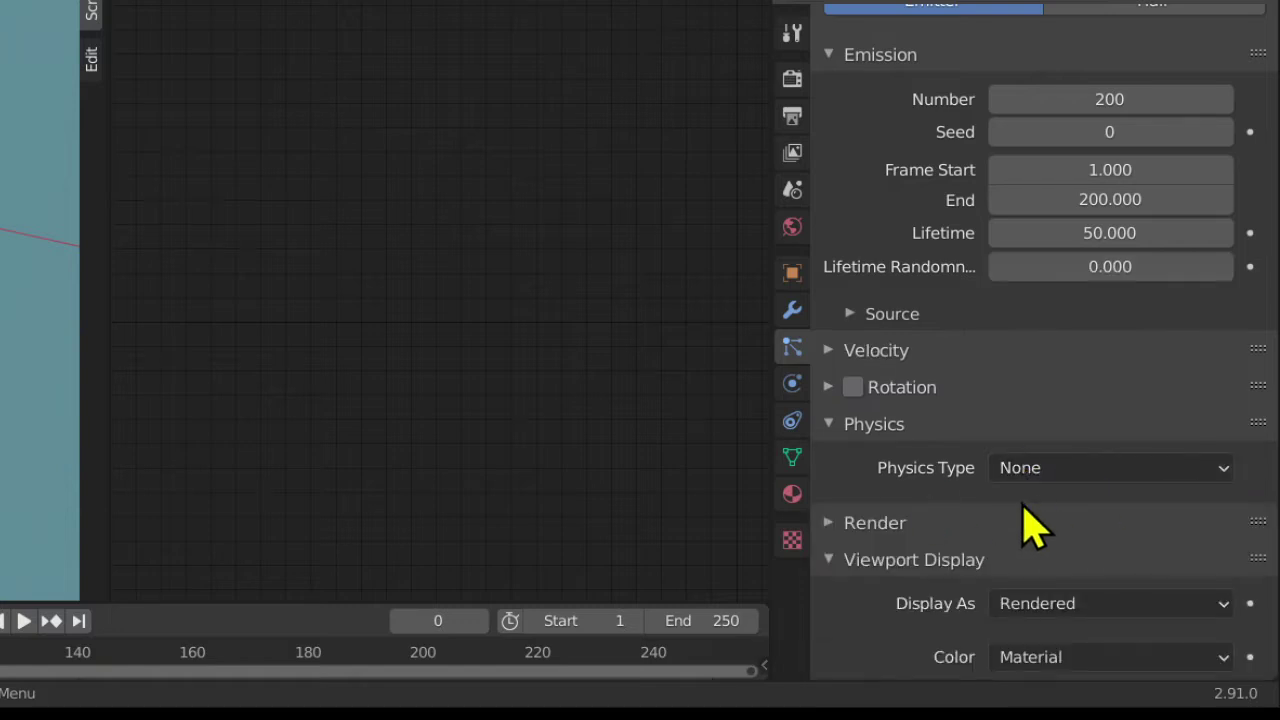
left_click(881, 425)
scroll(1035, 505, "down", 3)
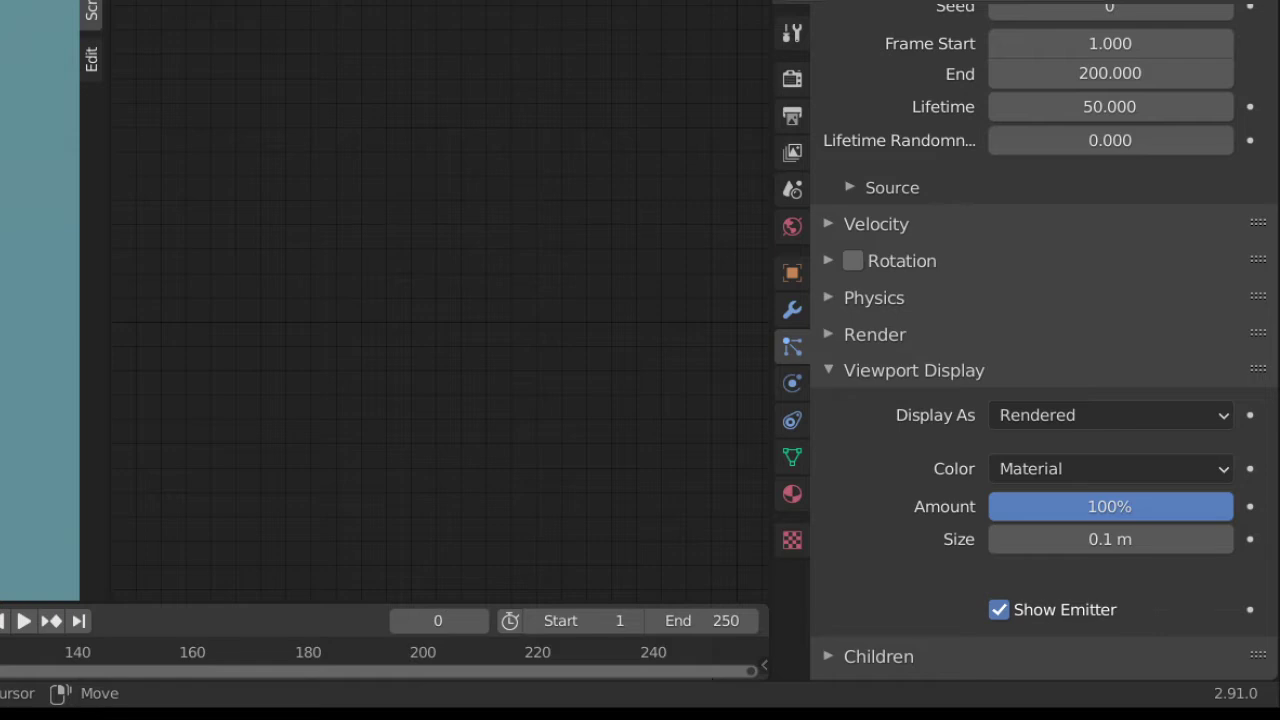
- Add an icosphere mesh and move it along the Z axis
key("shift+a")
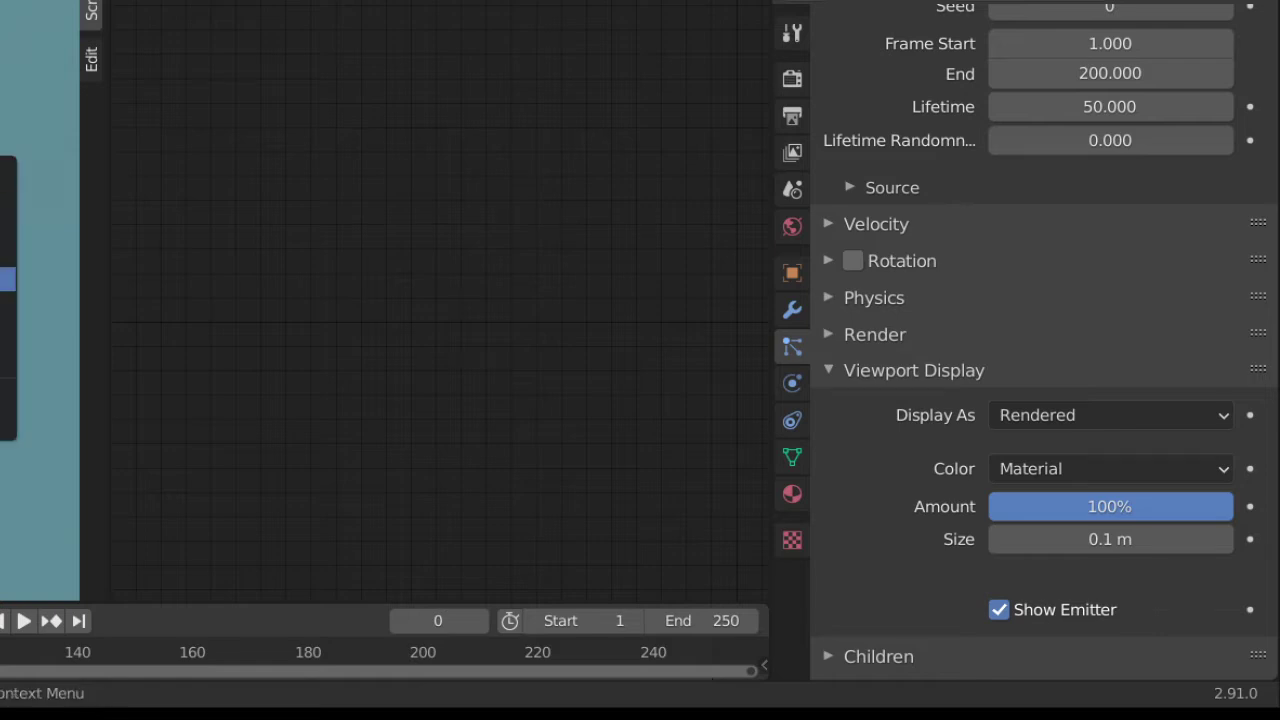
left_click(8, 279)
key("g")
key("z")
key("Return")
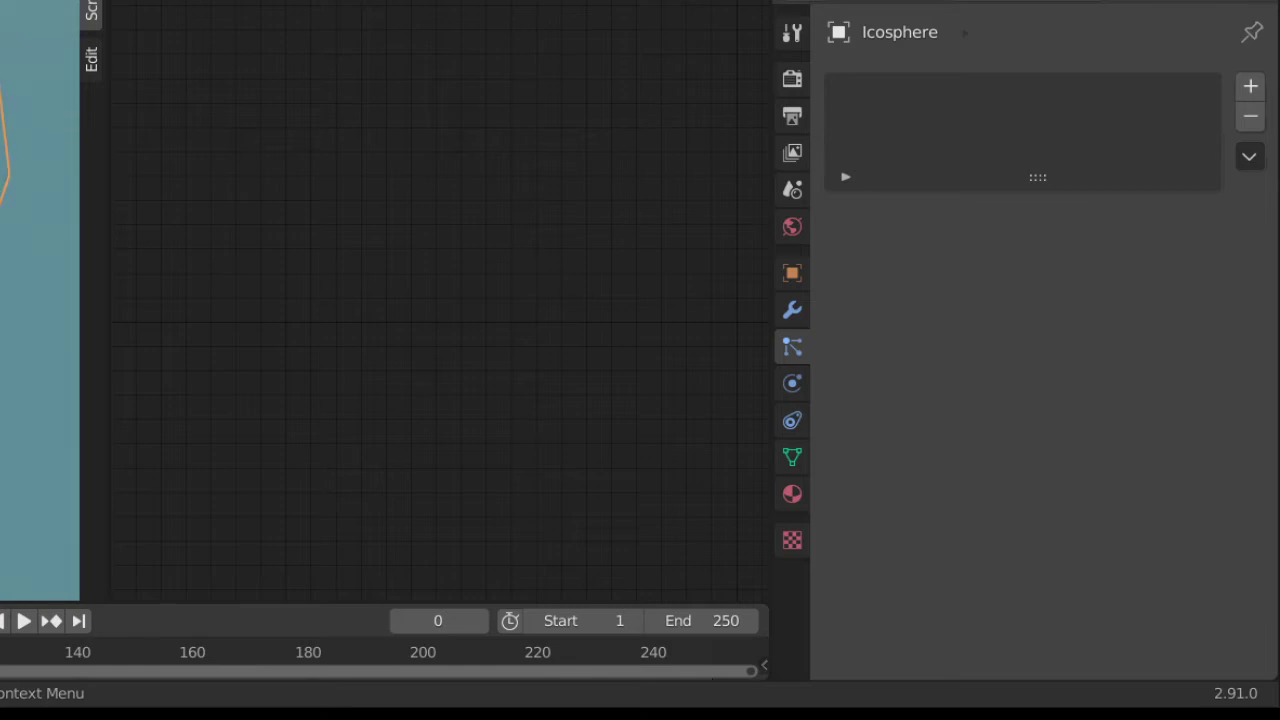
- Give the icosphere a new material named bulles
scroll(340, 70, "down", 3)
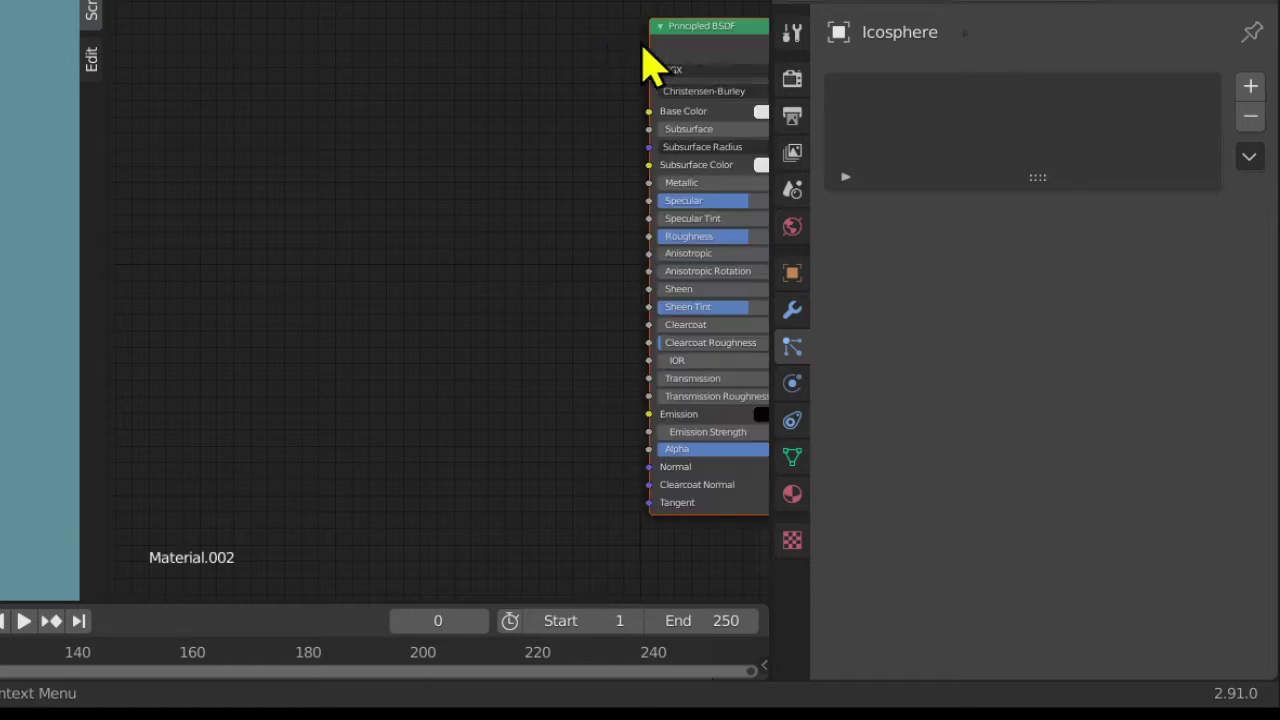
scroll(645, 65, "up", 3)
middle_click_drag(645, 65, 194, 63)
scroll(209, 91, "up", 2)
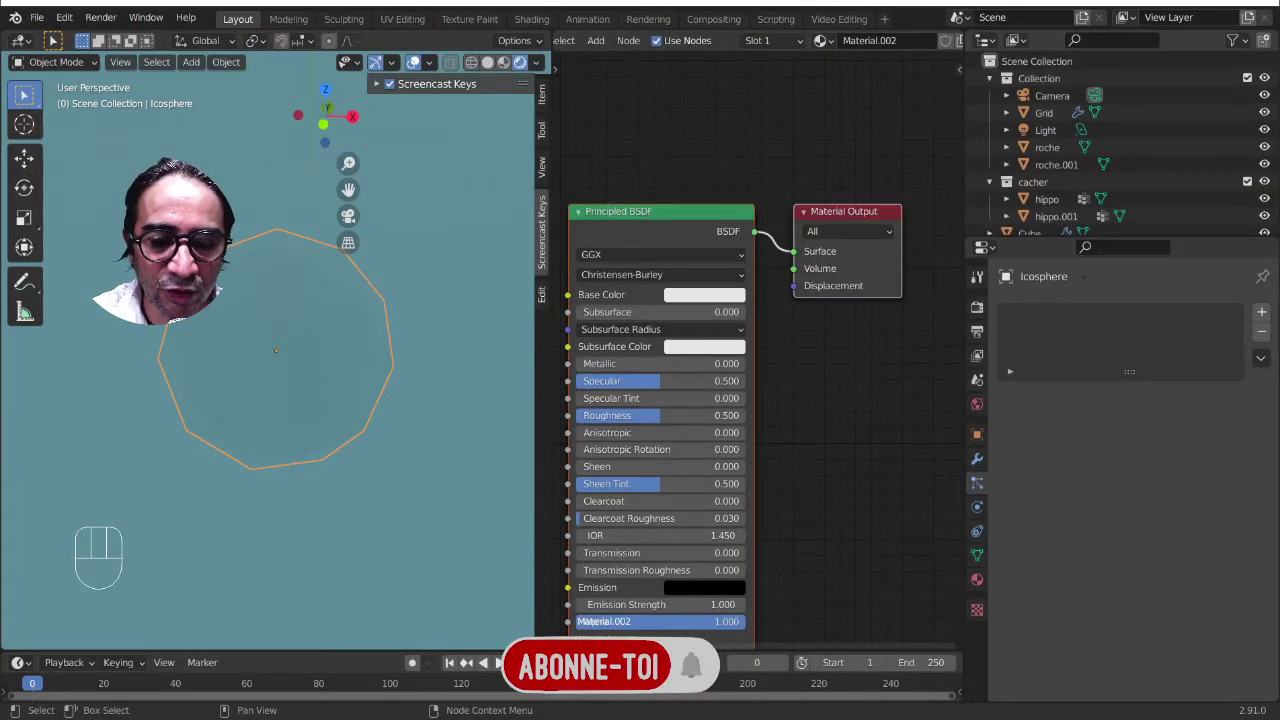
scroll(404, 420, "down", 3)
middle_click_drag(404, 420, 321, 431)
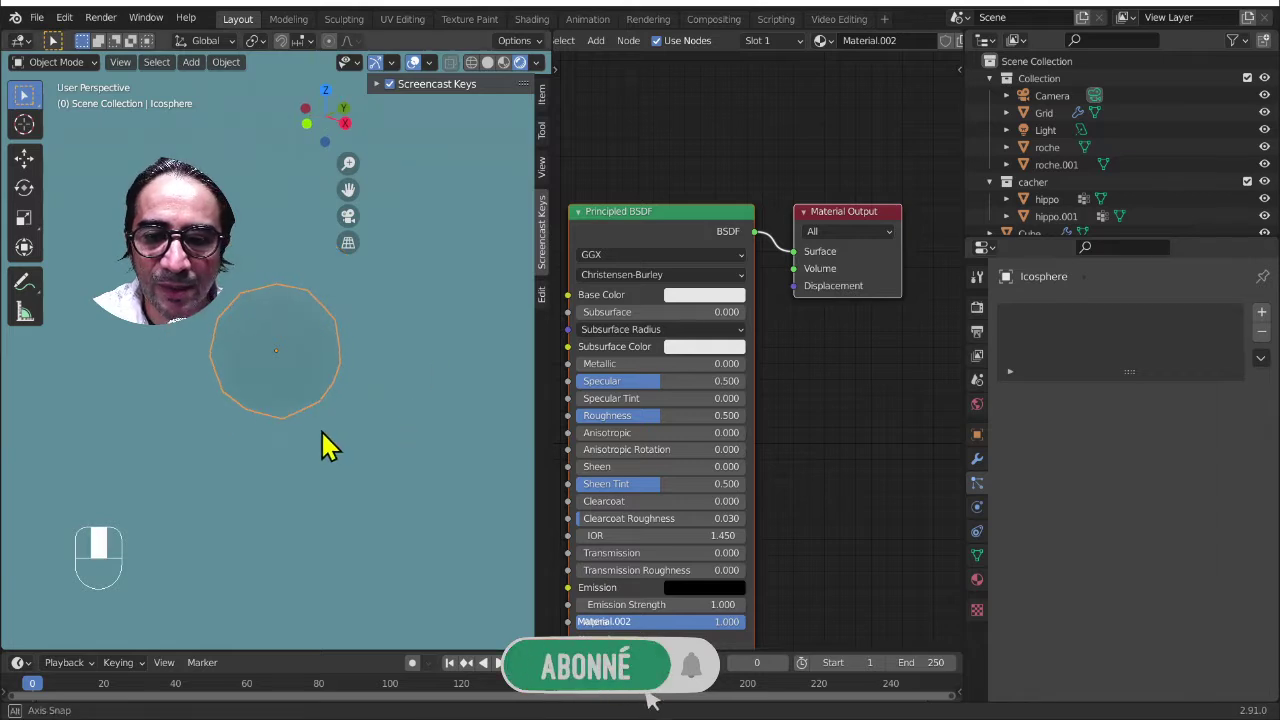
middle_click_drag(728, 194, 757, 145)
left_click(877, 40)
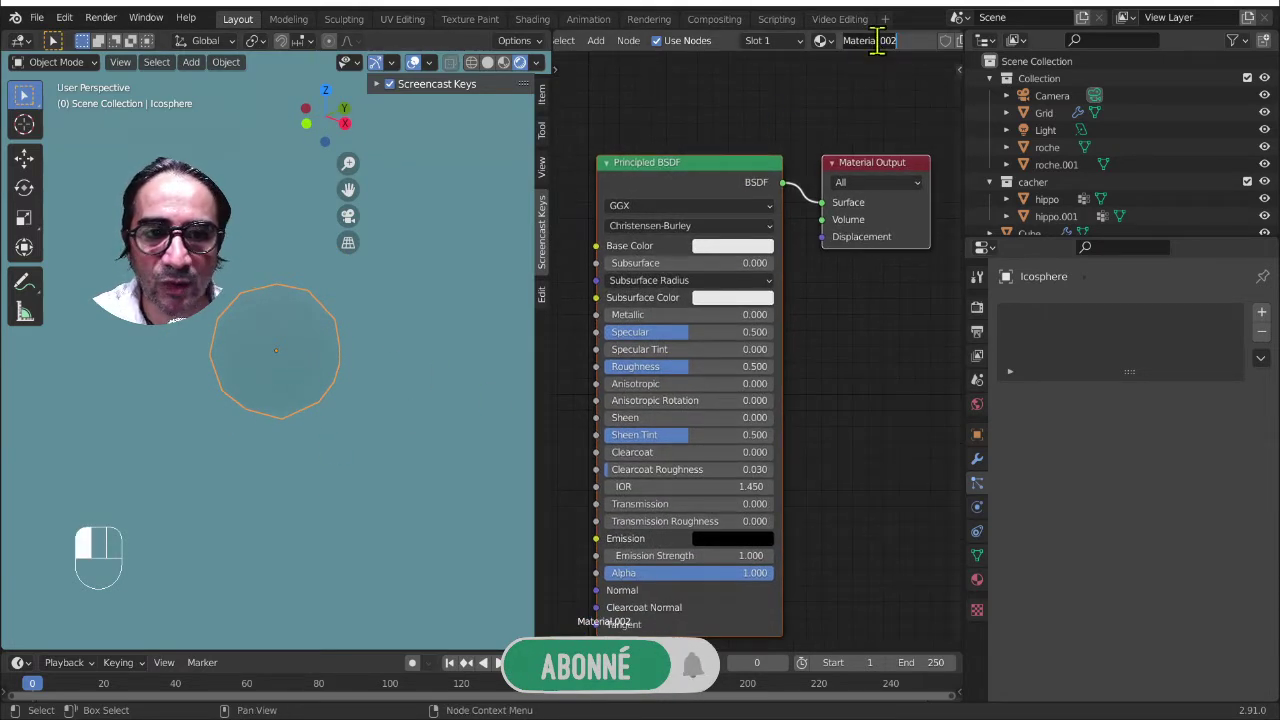
type("bulles")
key("Return")
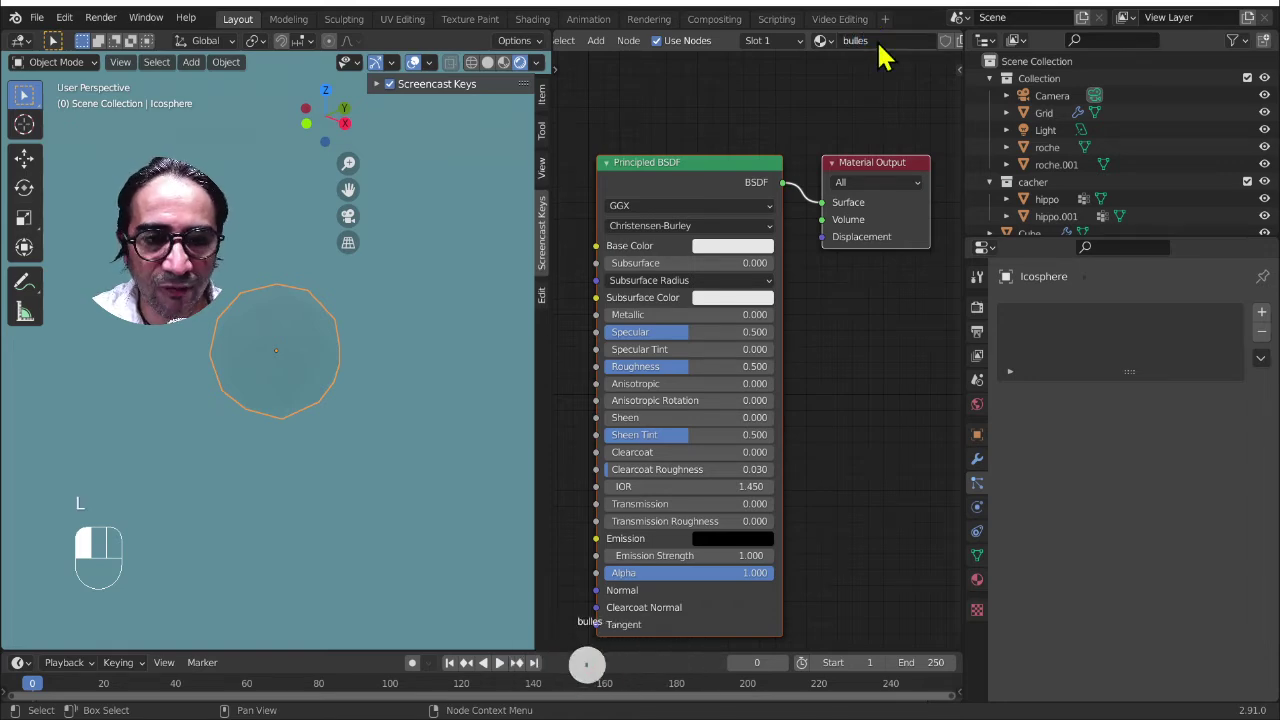
- Set the bulles material's Metallic to 0.855 and shade the icosphere smooth
scroll(700, 430, "up", 2)
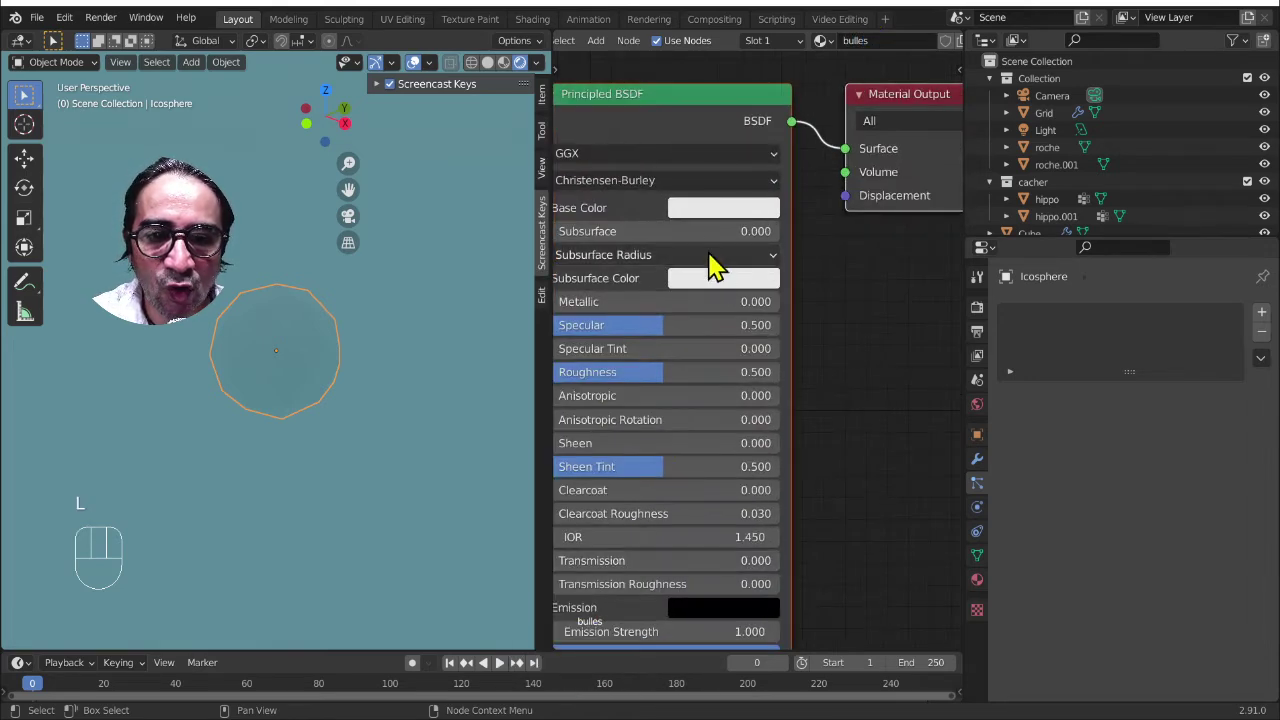
middle_click_drag(709, 263, 785, 169)
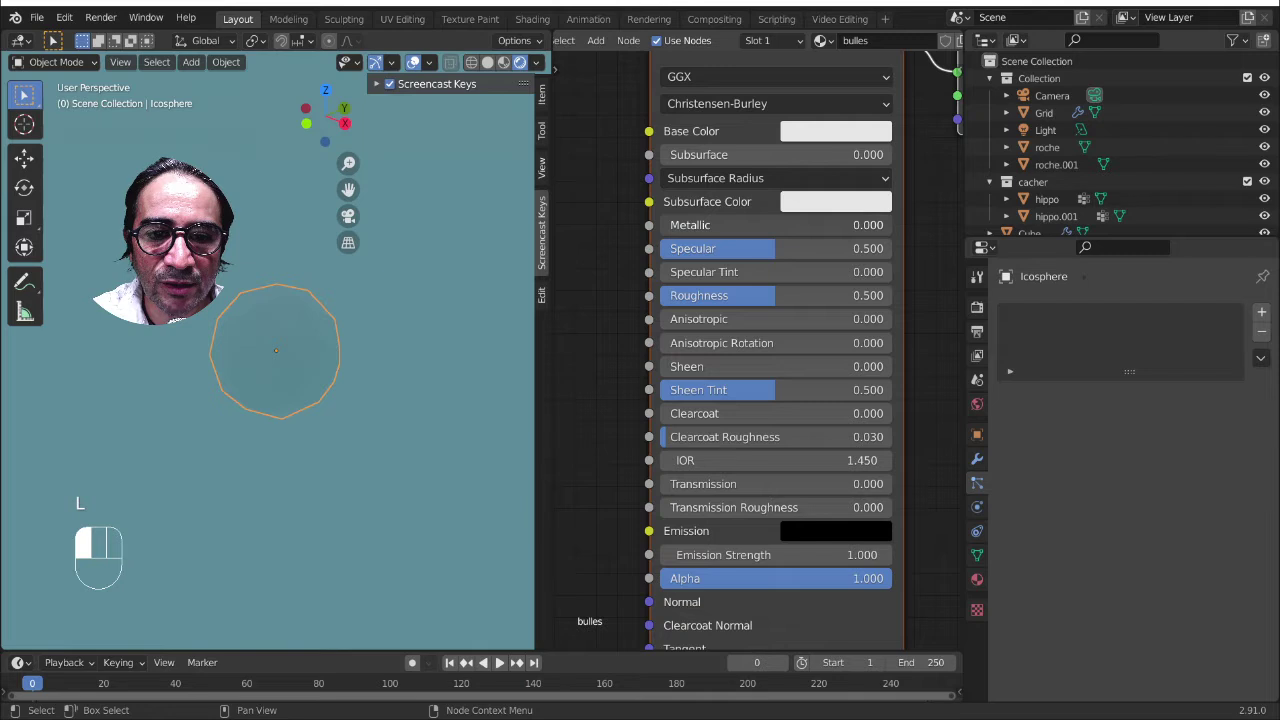
left_click_drag(760, 225, 858, 225)
middle_click_drag(278, 395, 288, 338)
right_click(285, 332)
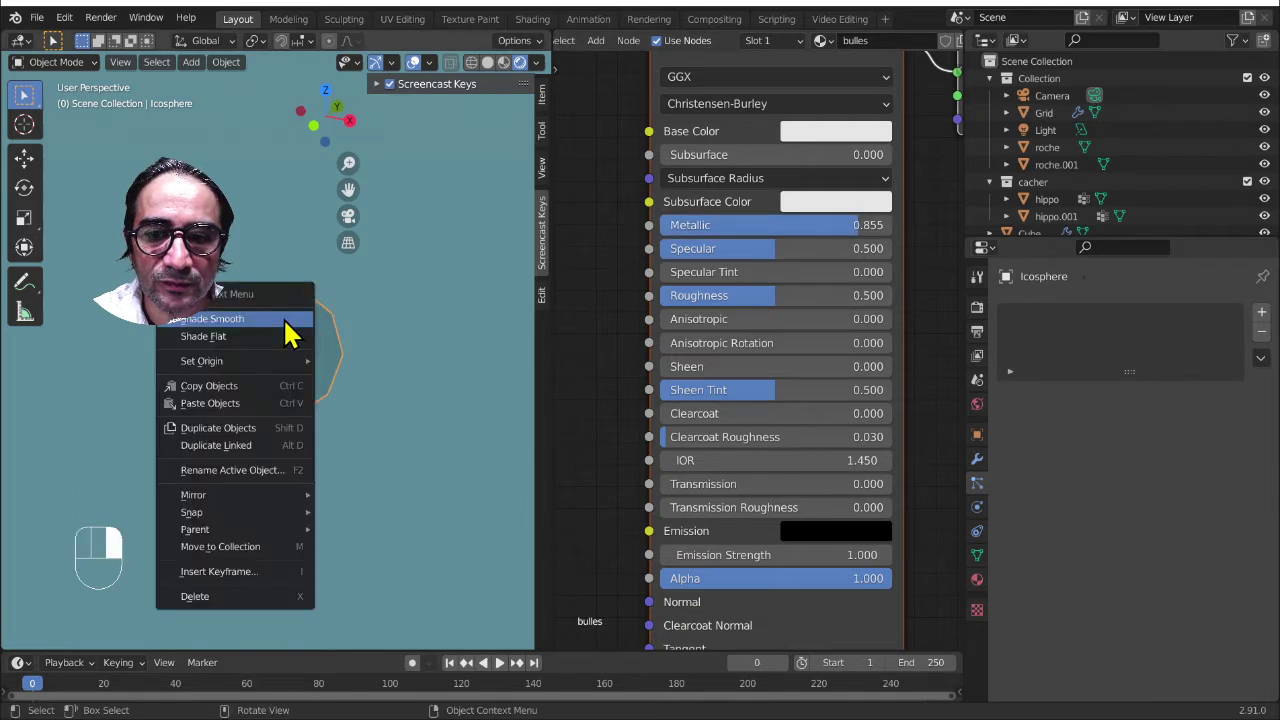
left_click(238, 320)
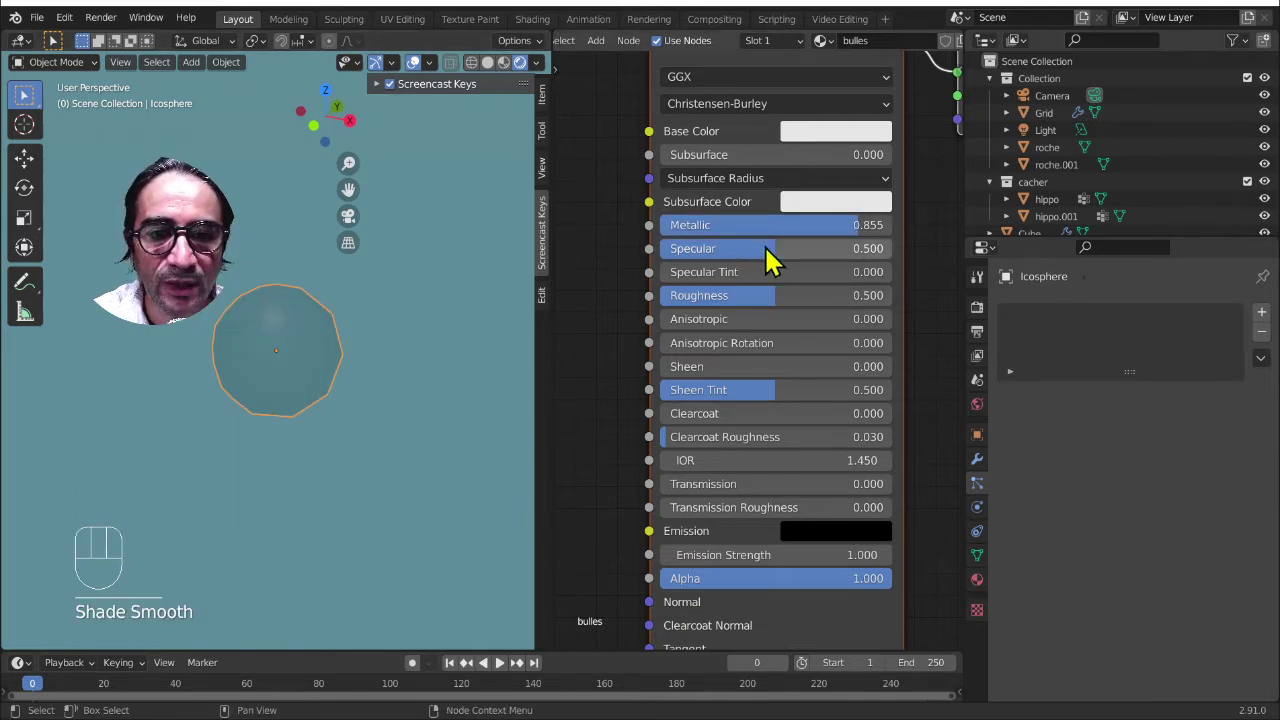
- Set the bulles material's Specular to 0.660, Roughness to 0.209 and Sheen Tint to 0.020
mouse_move(761, 255)
left_mouse_down()
mouse_move(807, 255)
mouse_move(790, 250)
left_mouse_up()
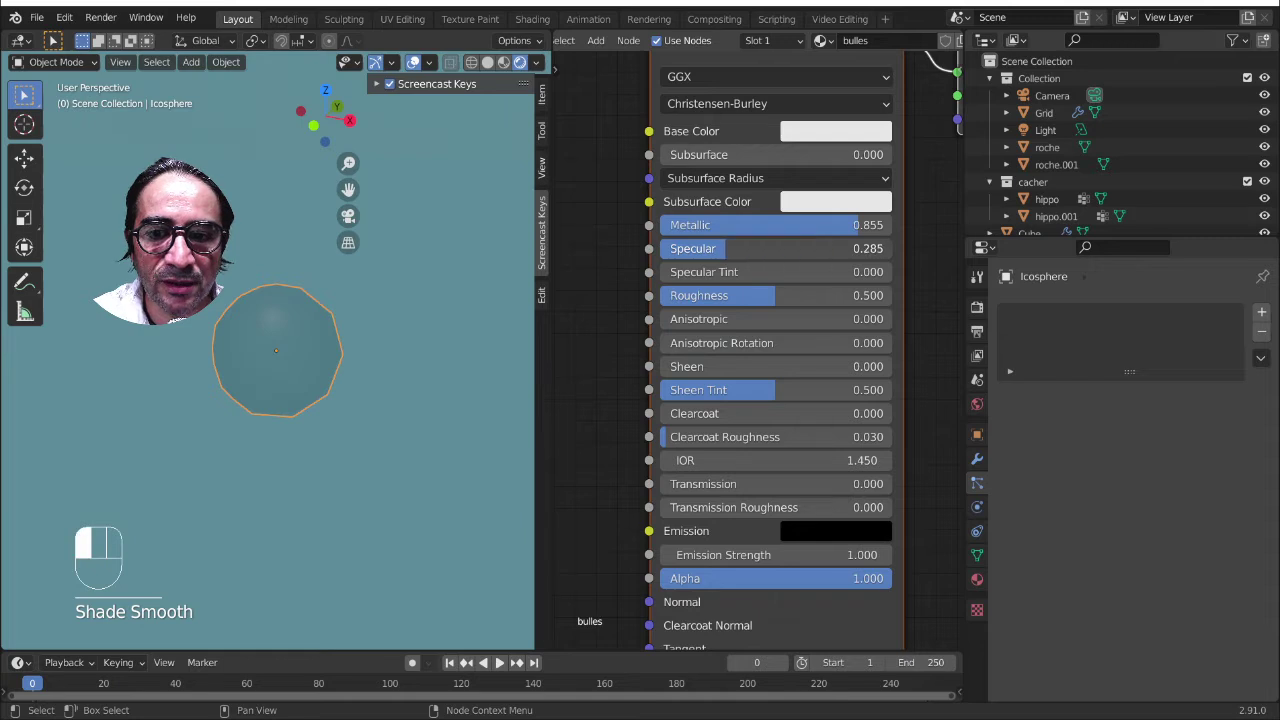
mouse_move(774, 297)
left_mouse_down()
mouse_move(833, 297)
mouse_move(672, 297)
mouse_move(694, 297)
left_mouse_up()
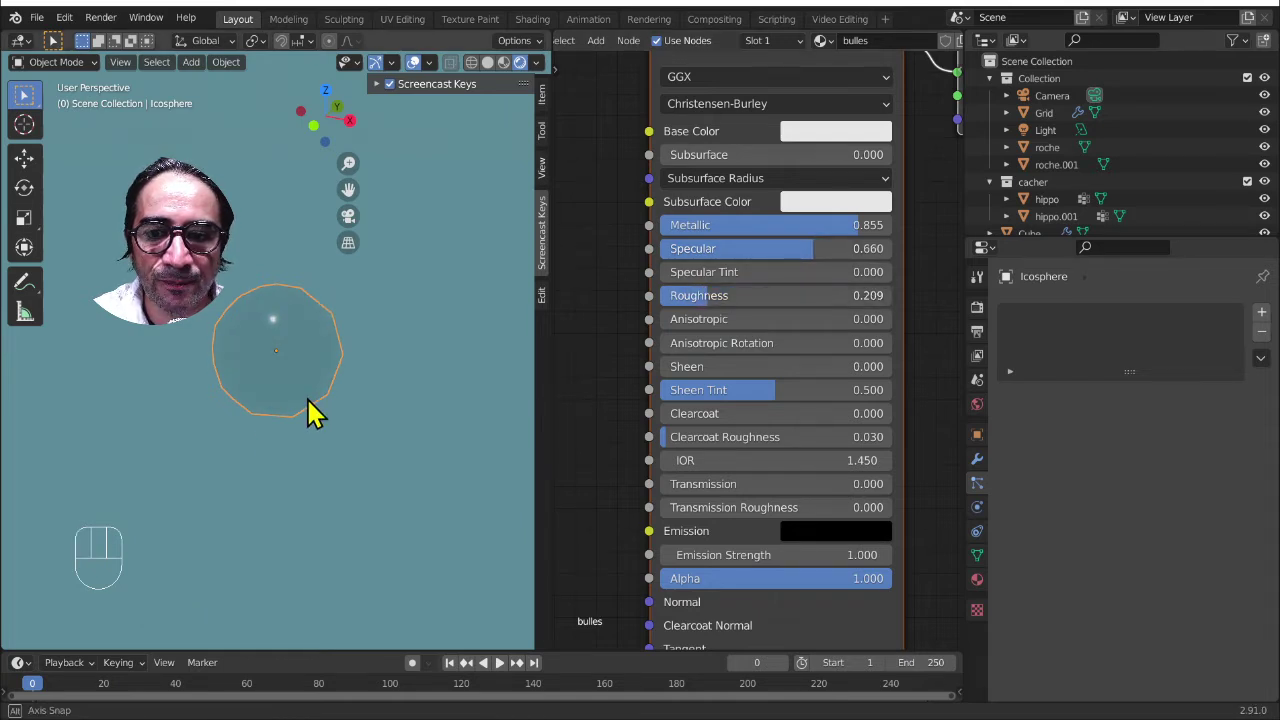
middle_click_drag(306, 397, 275, 370)
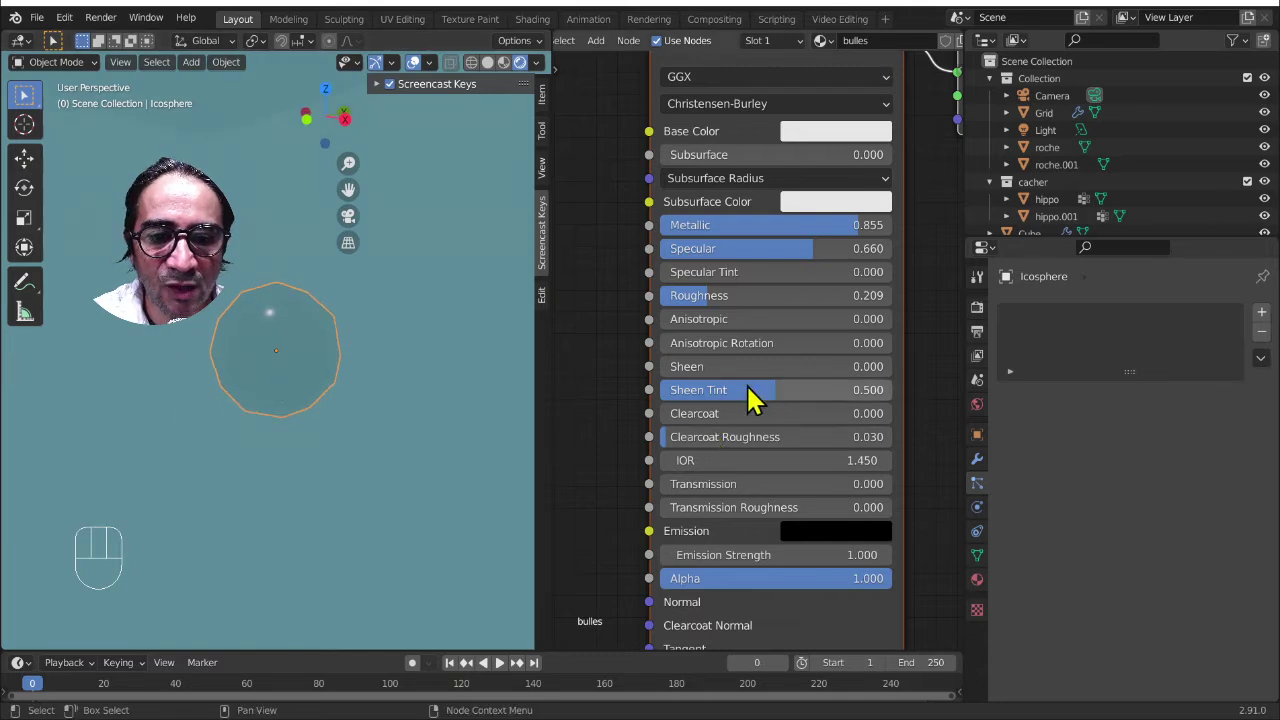
left_click_drag(751, 392, 674, 392)
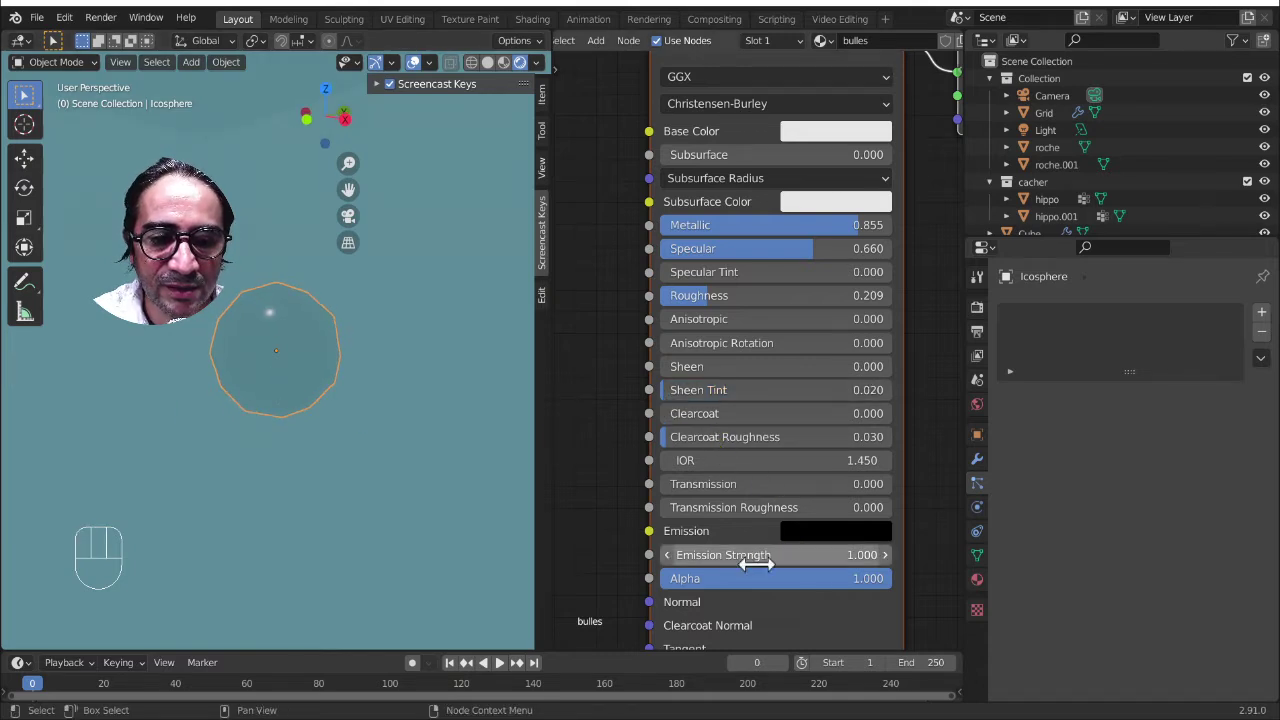
- Set the bulles material's Emission colour to mid grey and its Alpha to 0.105
left_click(813, 532)
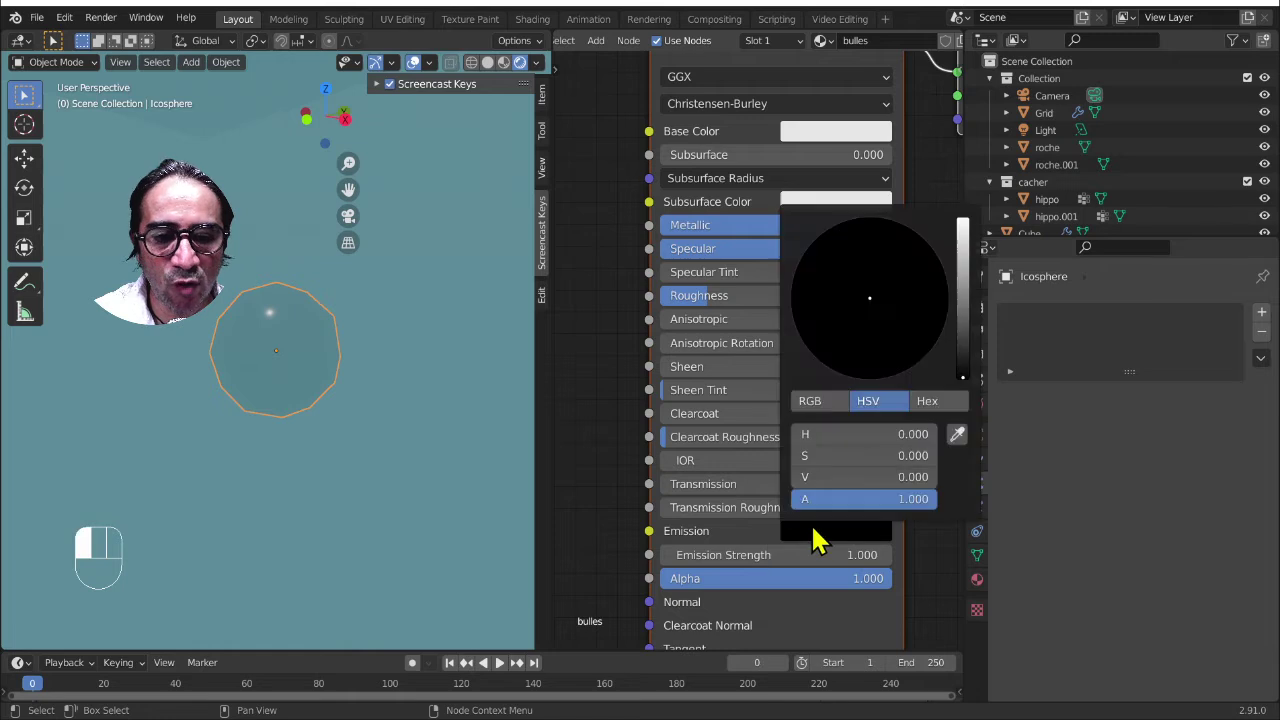
left_click_drag(966, 286, 964, 298)
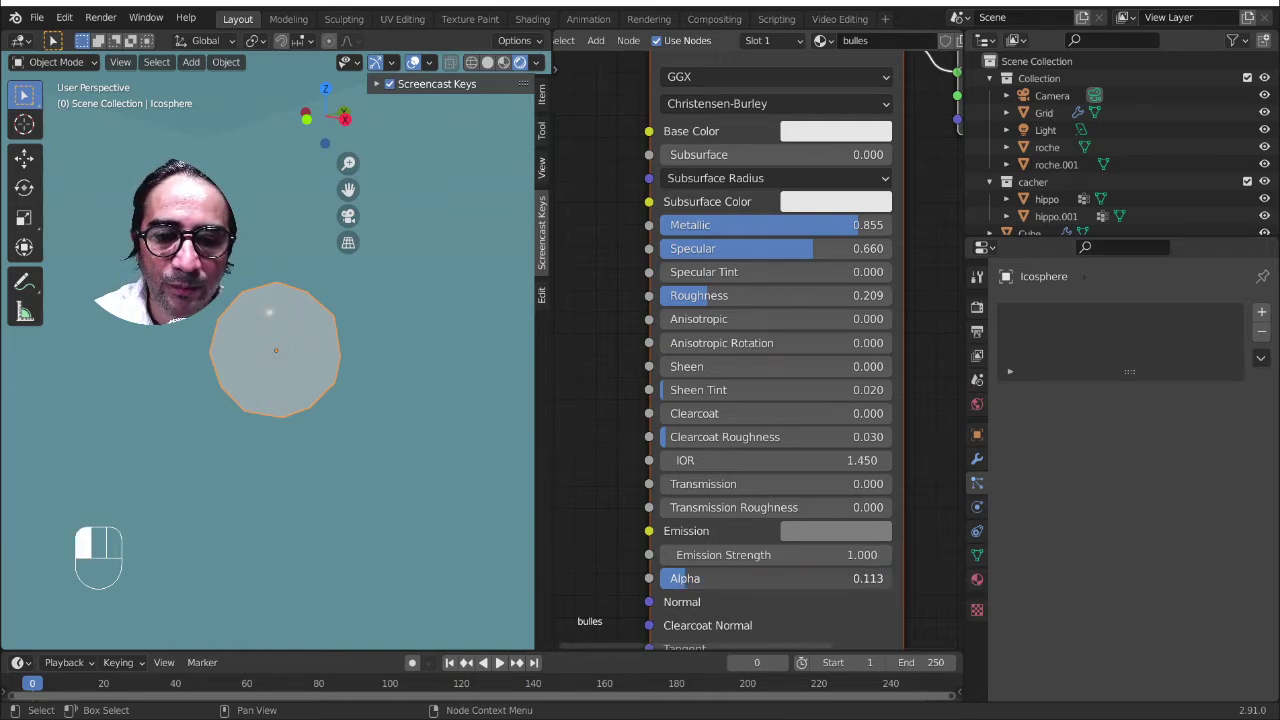
middle_click_drag(691, 594, 645, 405)
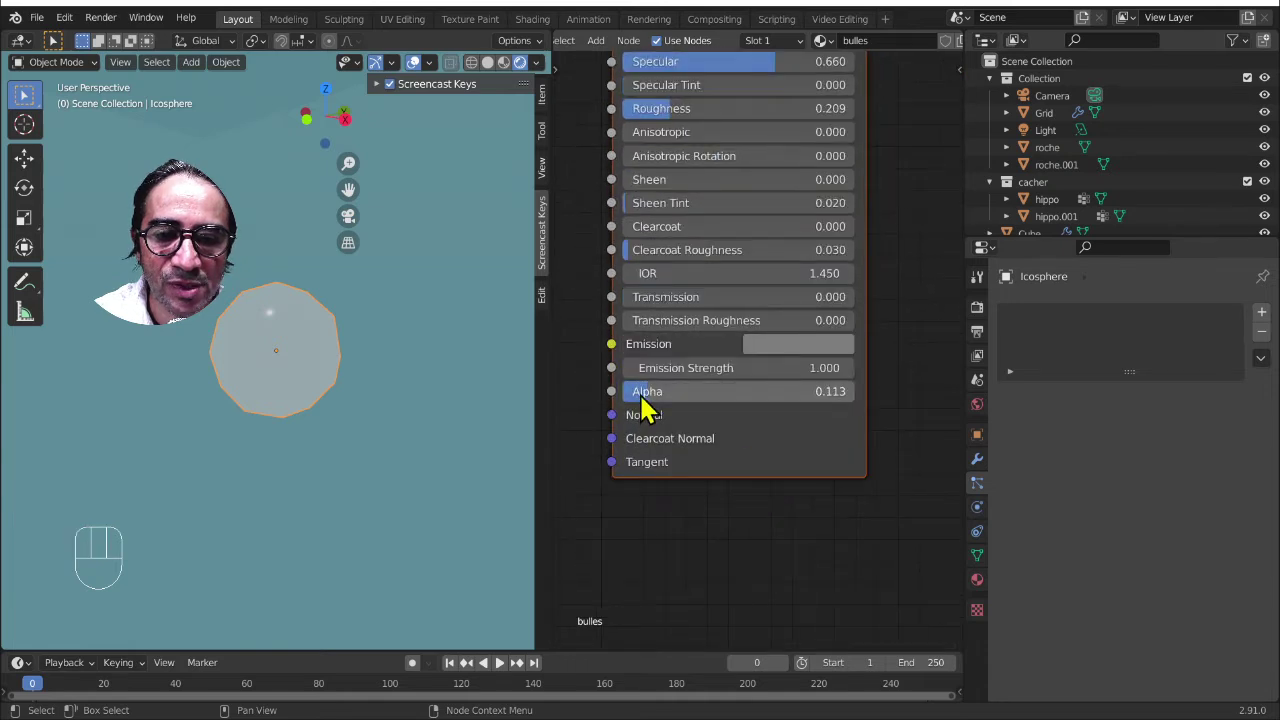
left_click_drag(645, 405, 641, 406)
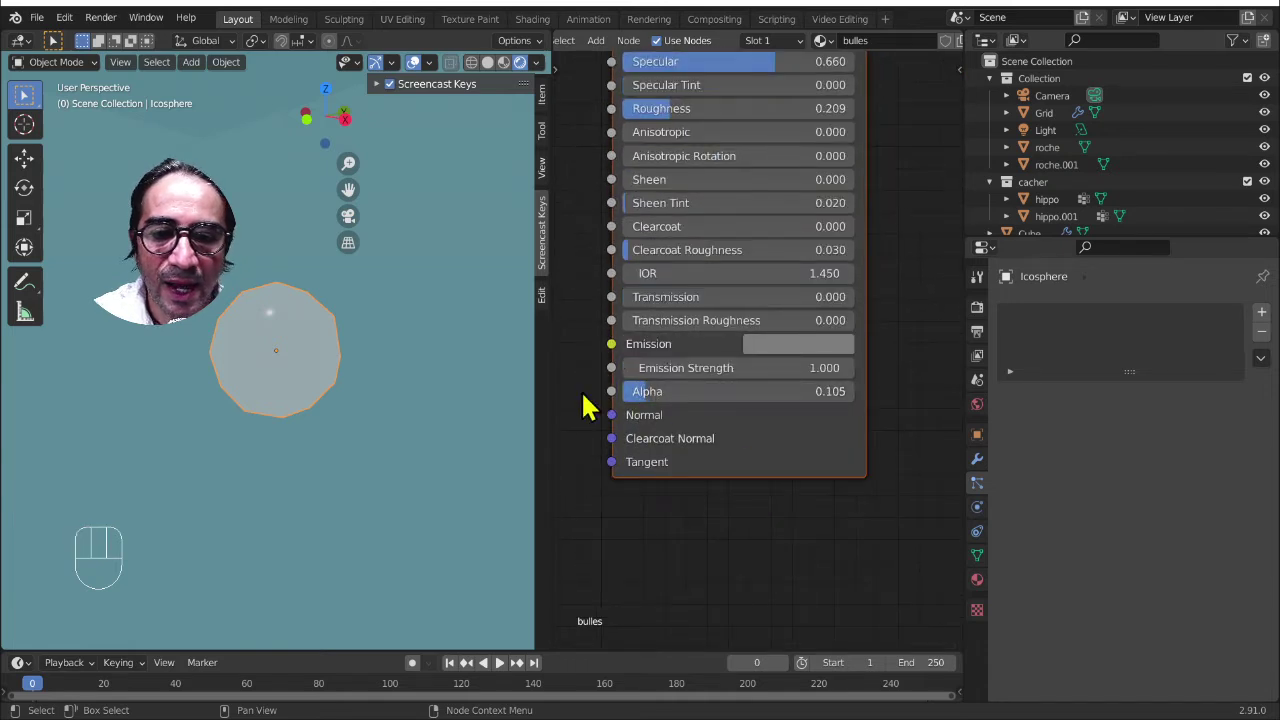
- Set the bulles material's Blend Mode to Alpha Blend and lower its Alpha to 0.084
left_click(955, 71)
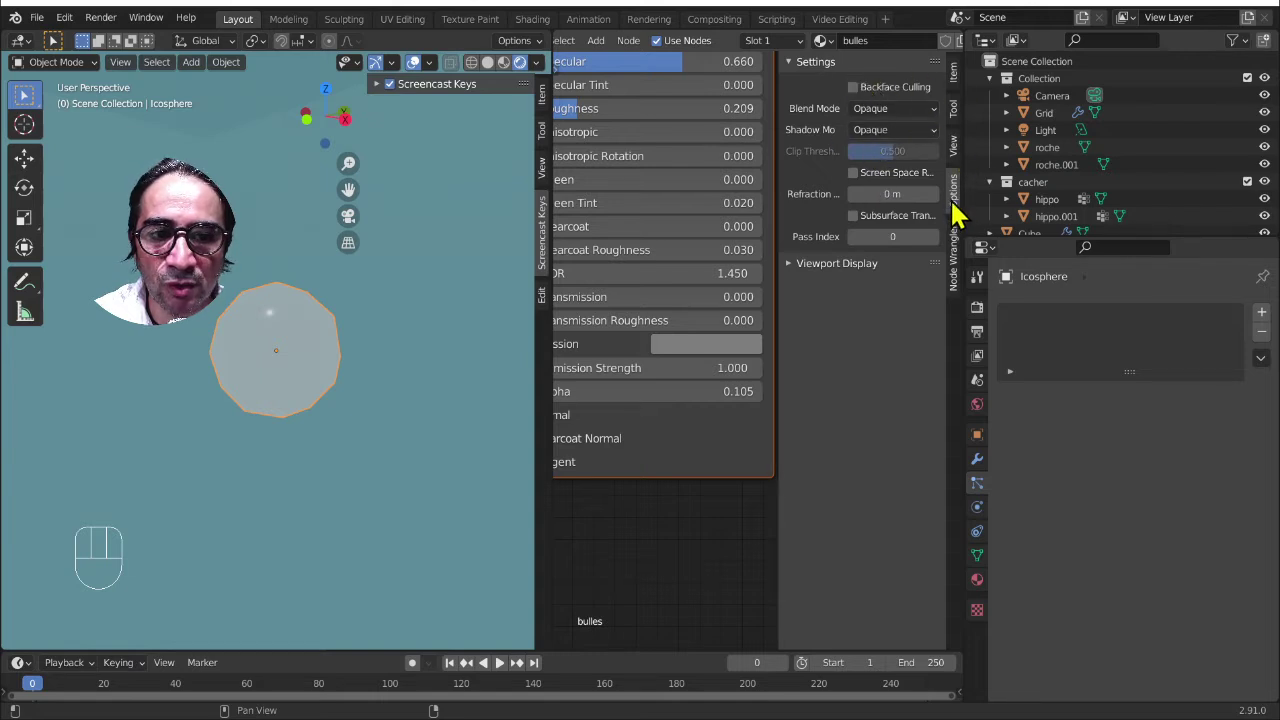
left_click(893, 110)
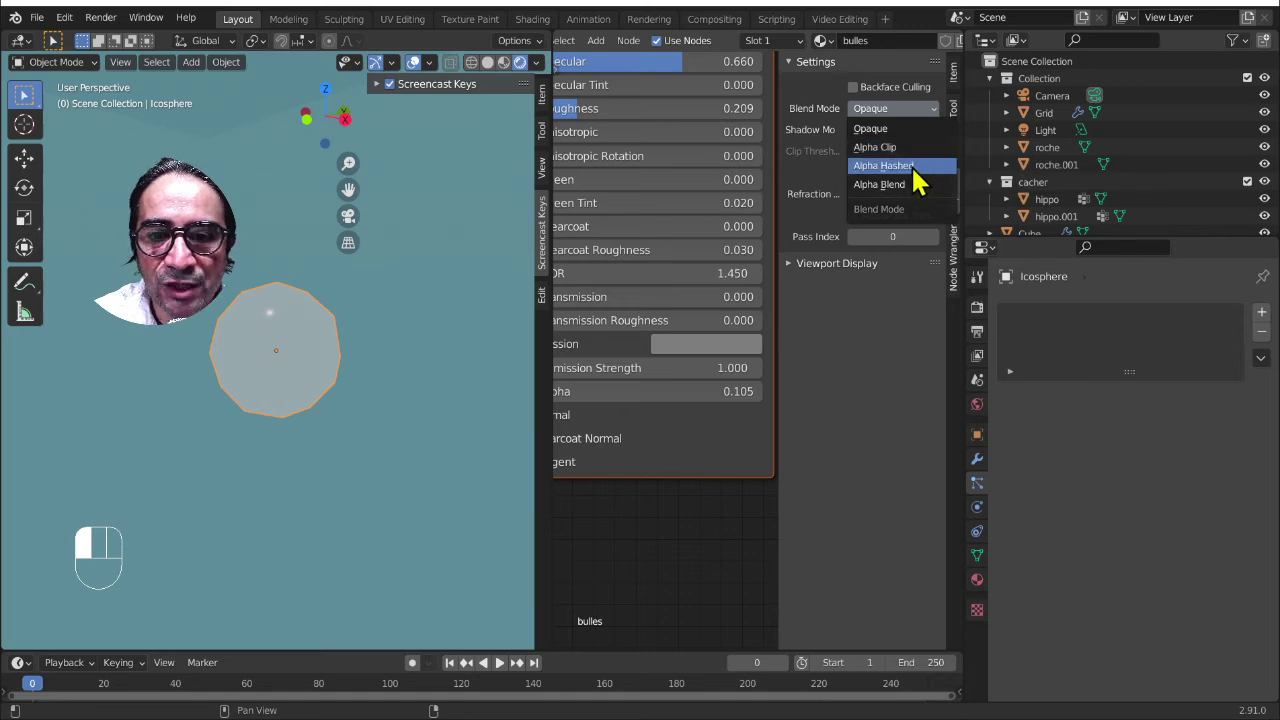
left_click(905, 166)
left_click(900, 110)
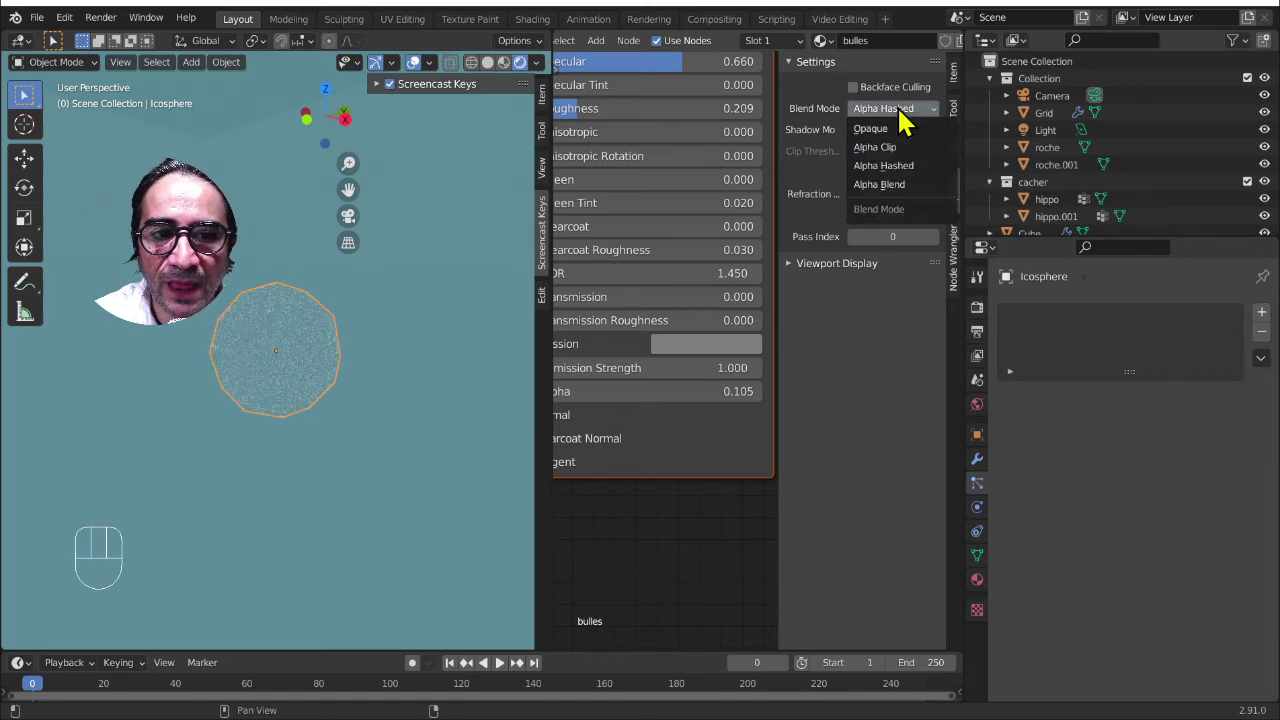
left_click(905, 186)
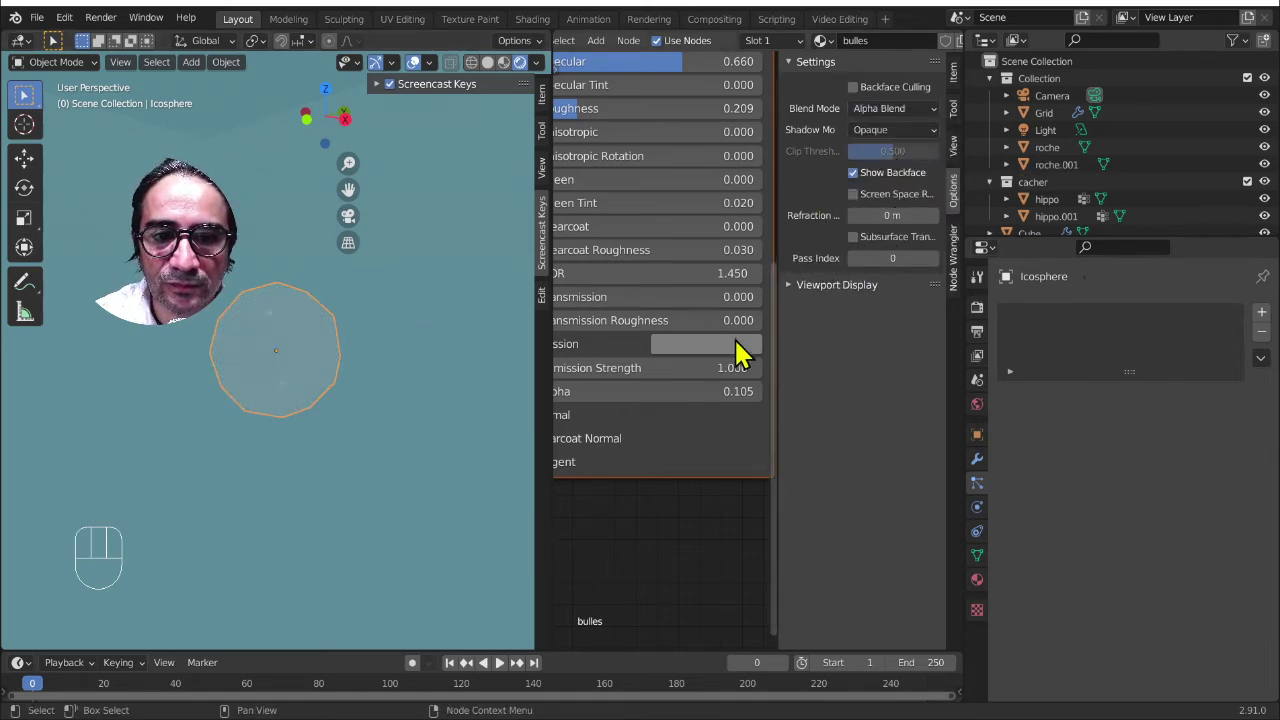
mouse_move(676, 381)
middle_mouse_down()
mouse_move(703, 386)
mouse_move(684, 385)
middle_mouse_up()
left_click_drag(684, 394, 685, 394)
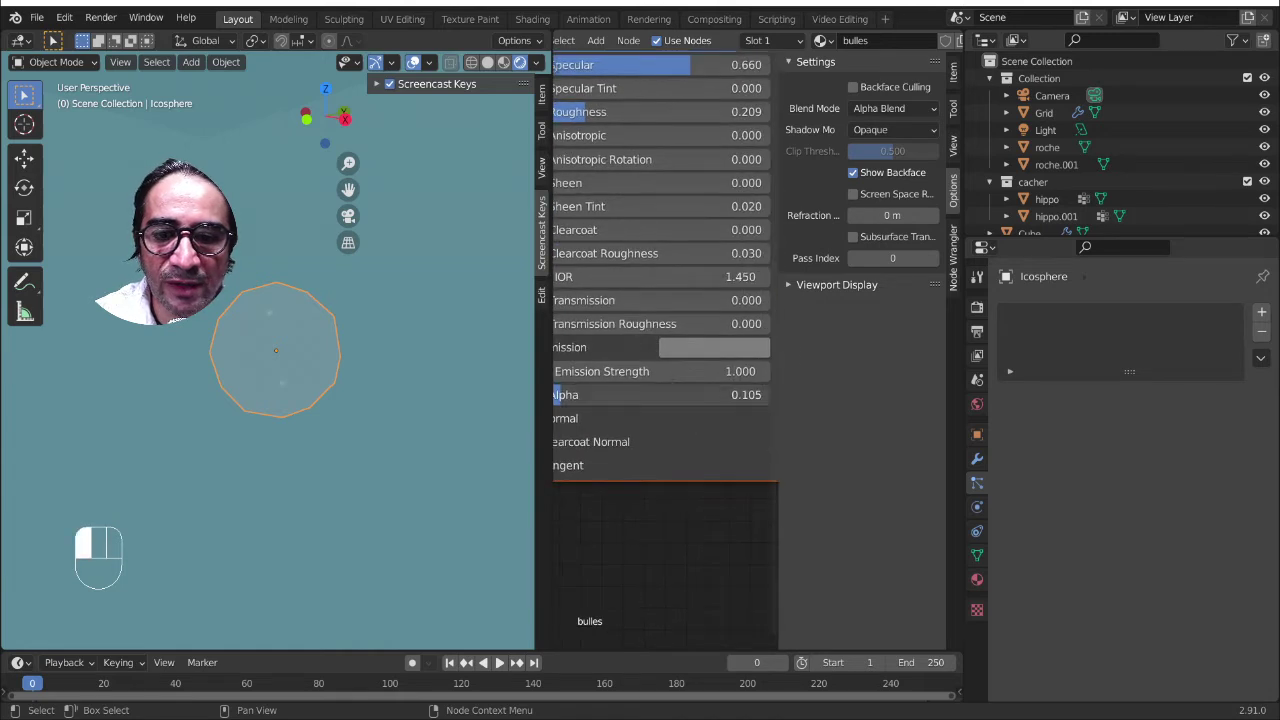
left_click_drag(561, 400, 556, 400)
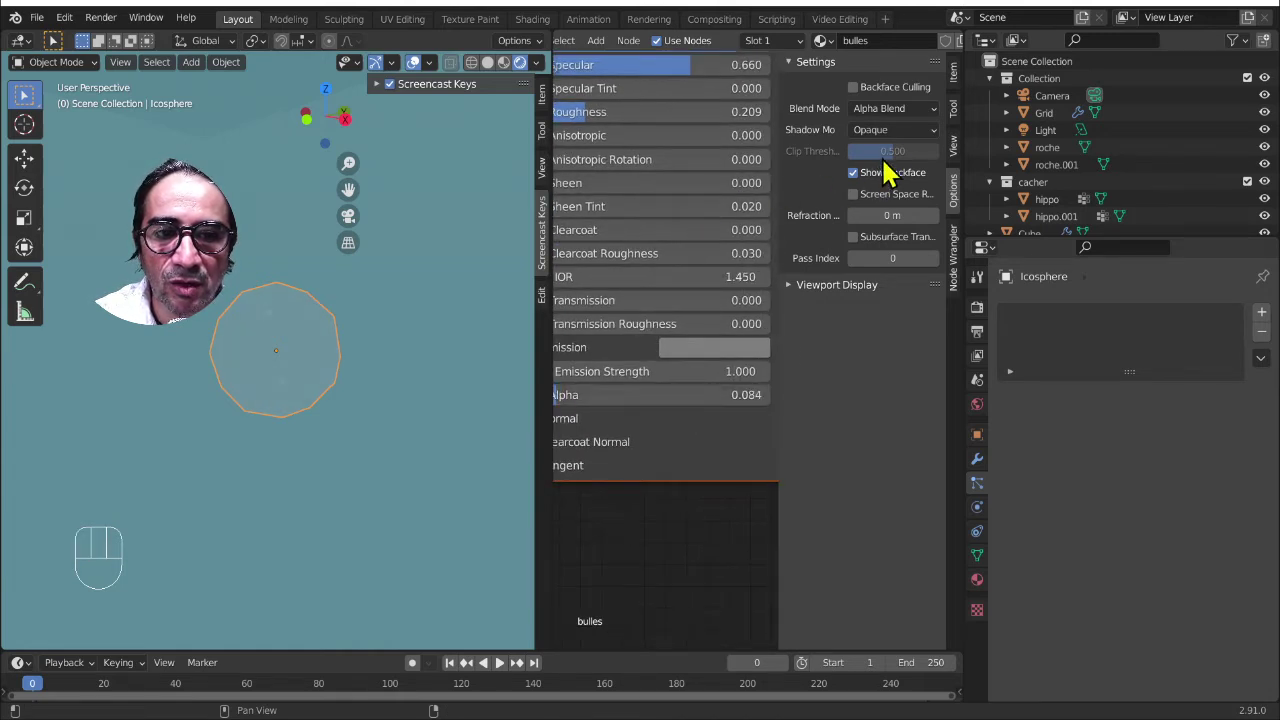
- Set the bulles material's Shadow Mode to Alpha Clip and disable Show Backface
left_click(894, 129)
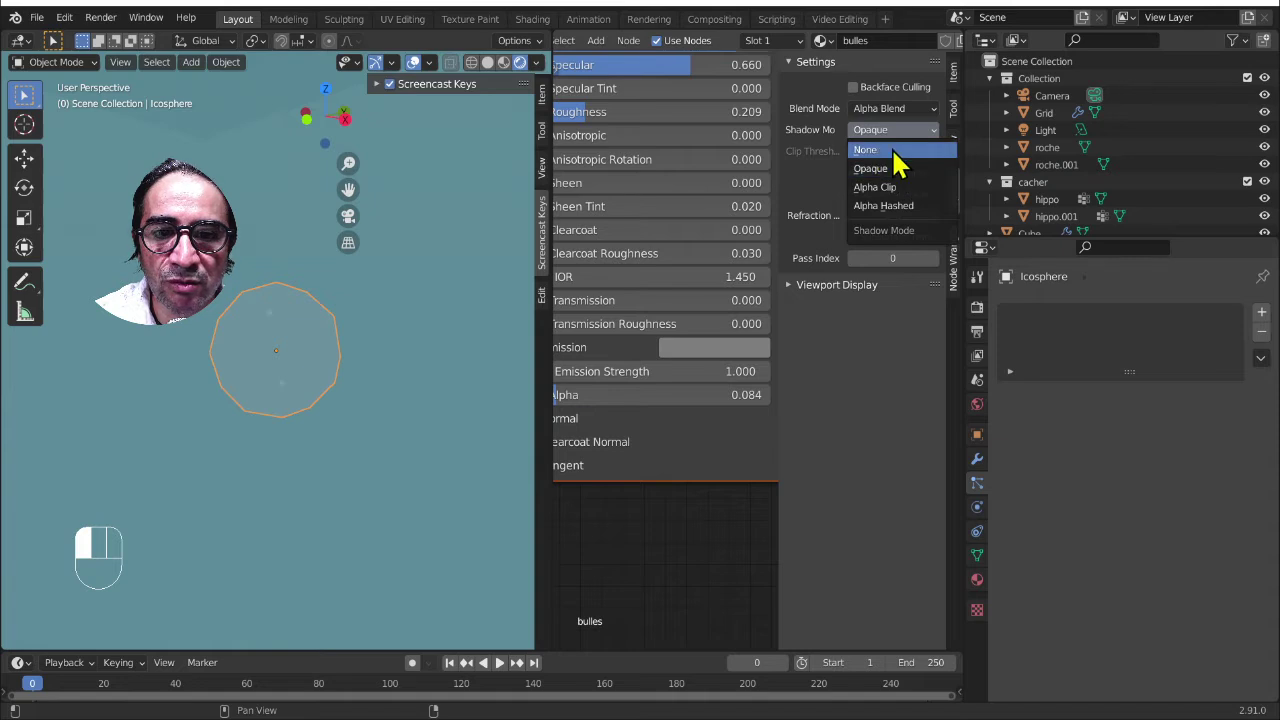
left_click(916, 188)
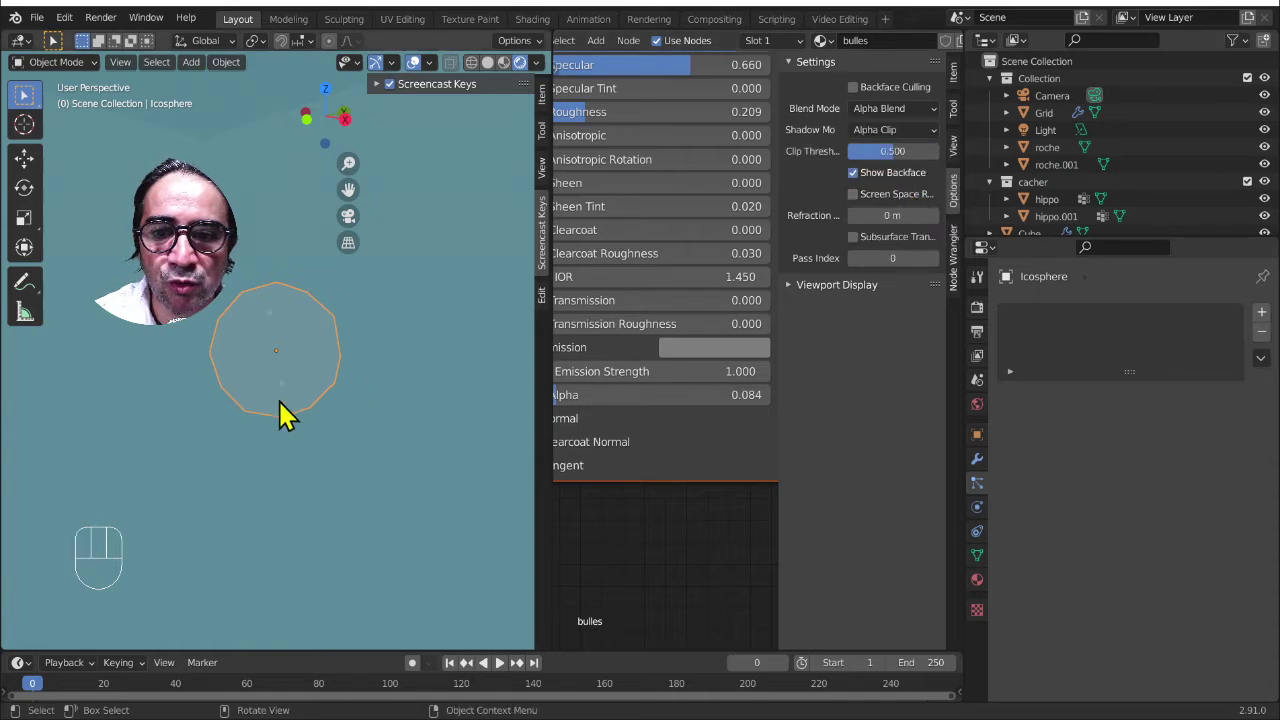
scroll(295, 440, "down", 3)
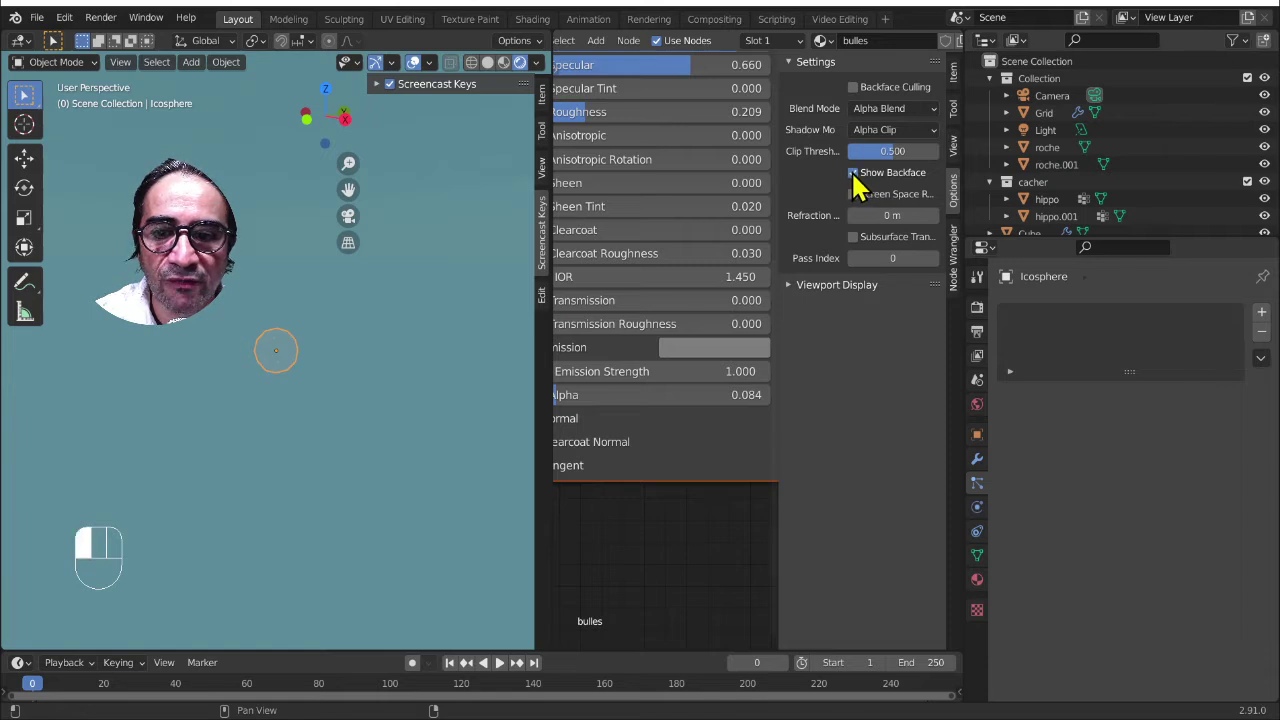
scroll(306, 420, "up", 7)
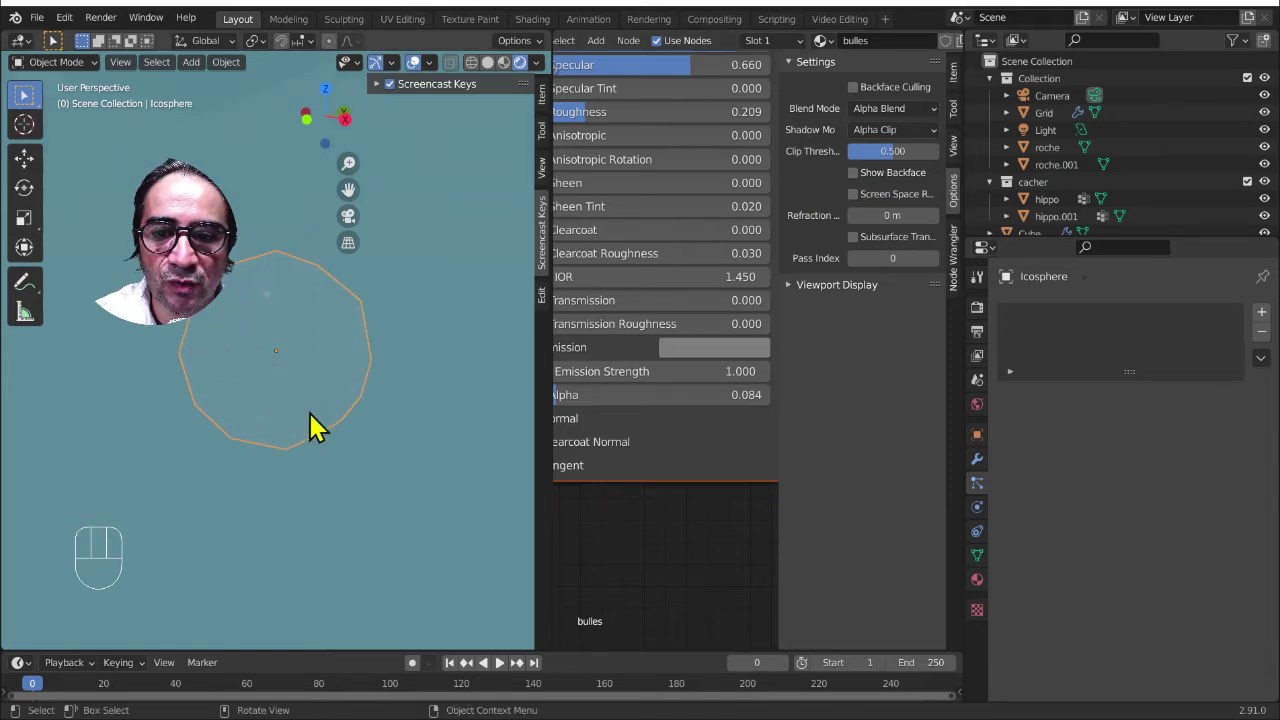
- Refine the bulles material with Roughness 0.180, Metallic 0.851 and Specular 0.896
left_click(322, 355)
scroll(680, 351, "up", 5)
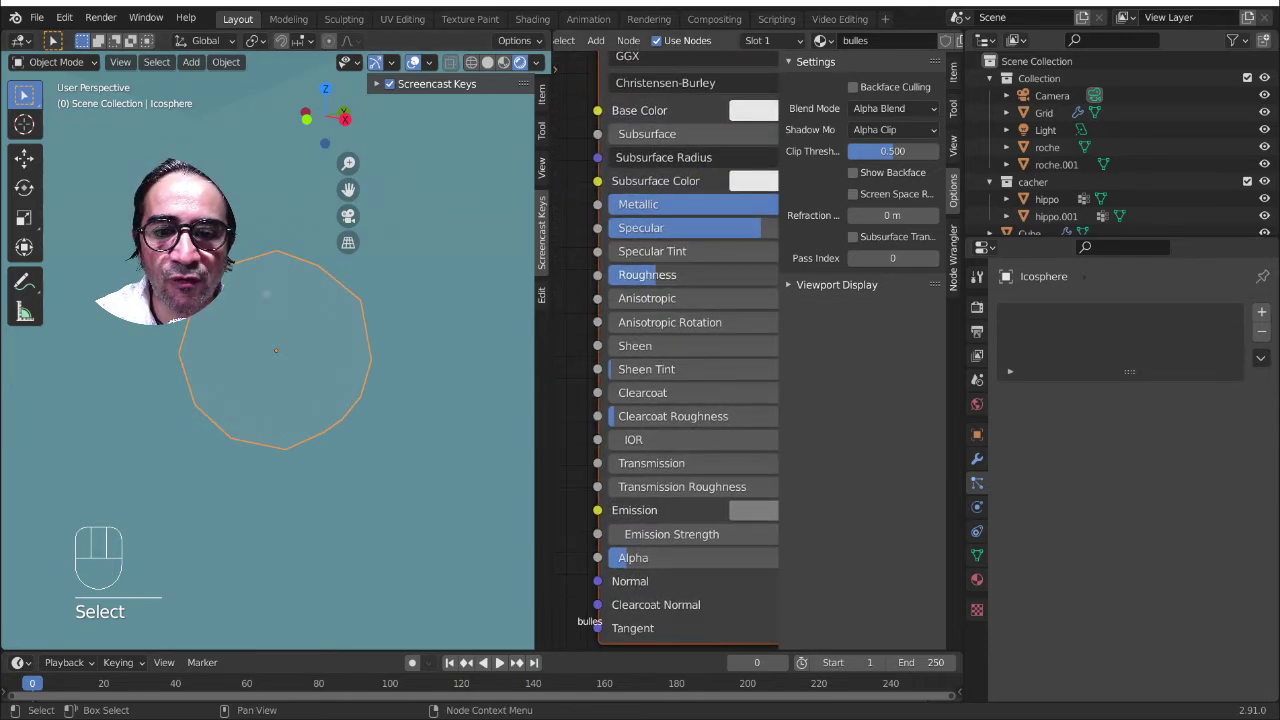
mouse_move(660, 275)
left_mouse_down()
mouse_move(716, 275)
mouse_move(629, 275)
mouse_move(640, 280)
left_mouse_up()
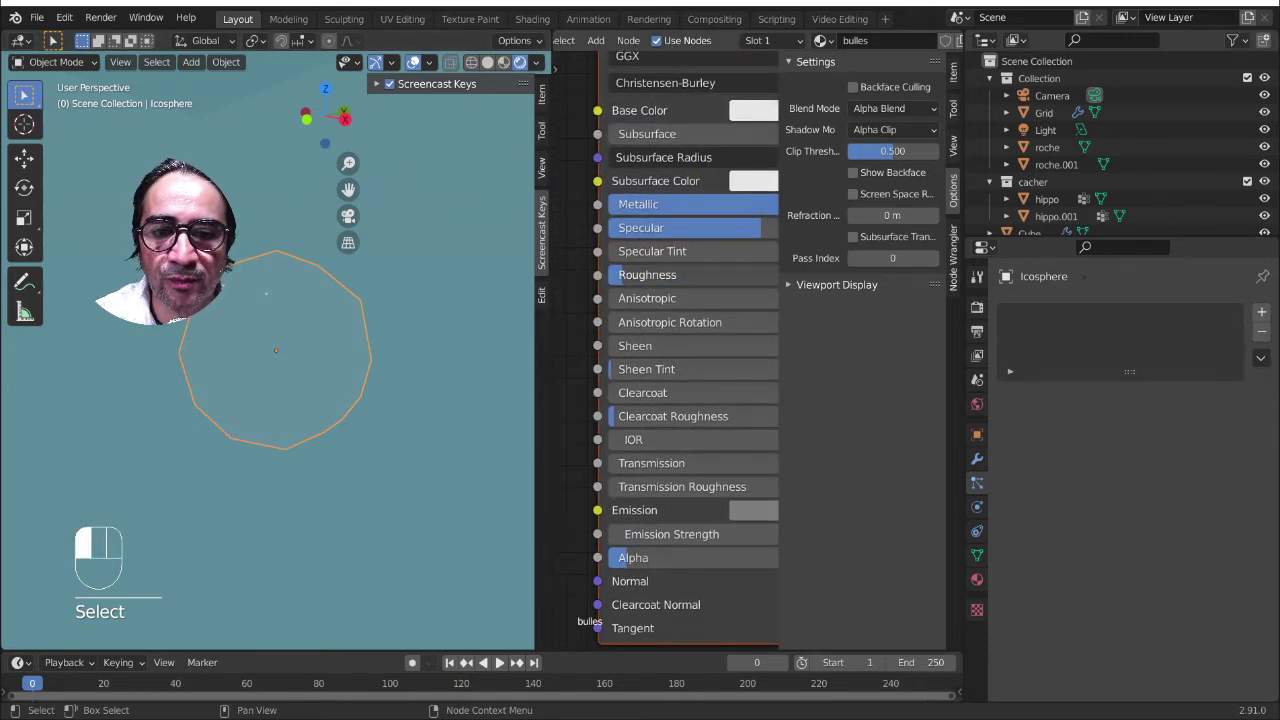
middle_click_drag(642, 278, 580, 303)
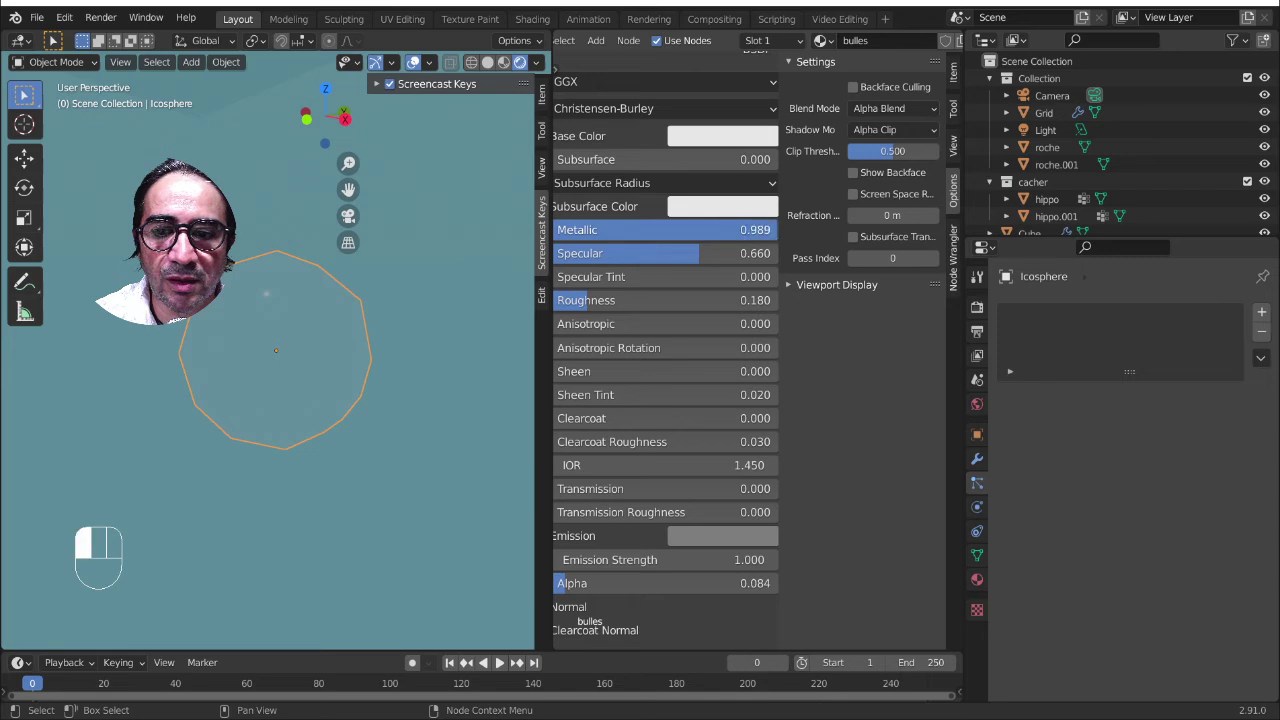
left_click_drag(776, 230, 741, 253)
scroll(686, 351, "down", 1)
middle_click_drag(638, 367, 637, 334)
left_click_drag(630, 300, 656, 300)
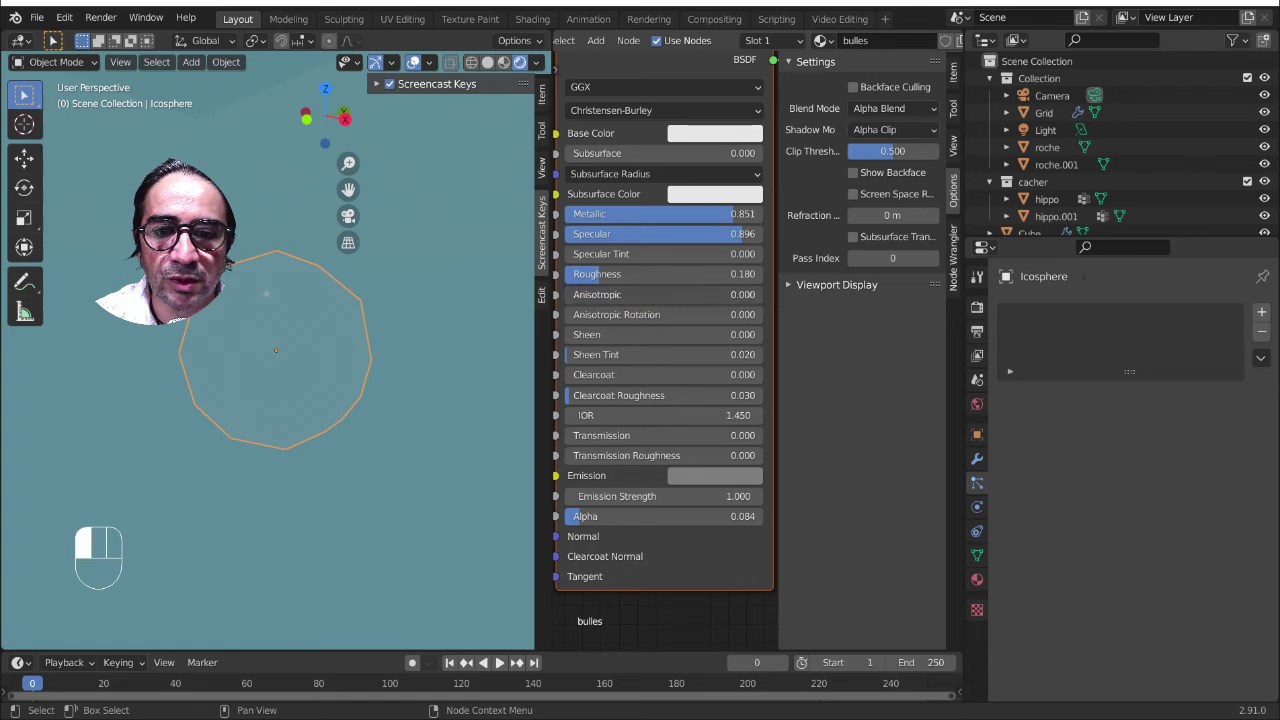
- Try the Alpha Clip blend mode with a clip threshold of 0.442, compare it with Opaque, and return to Alpha Blend
left_click(905, 110)
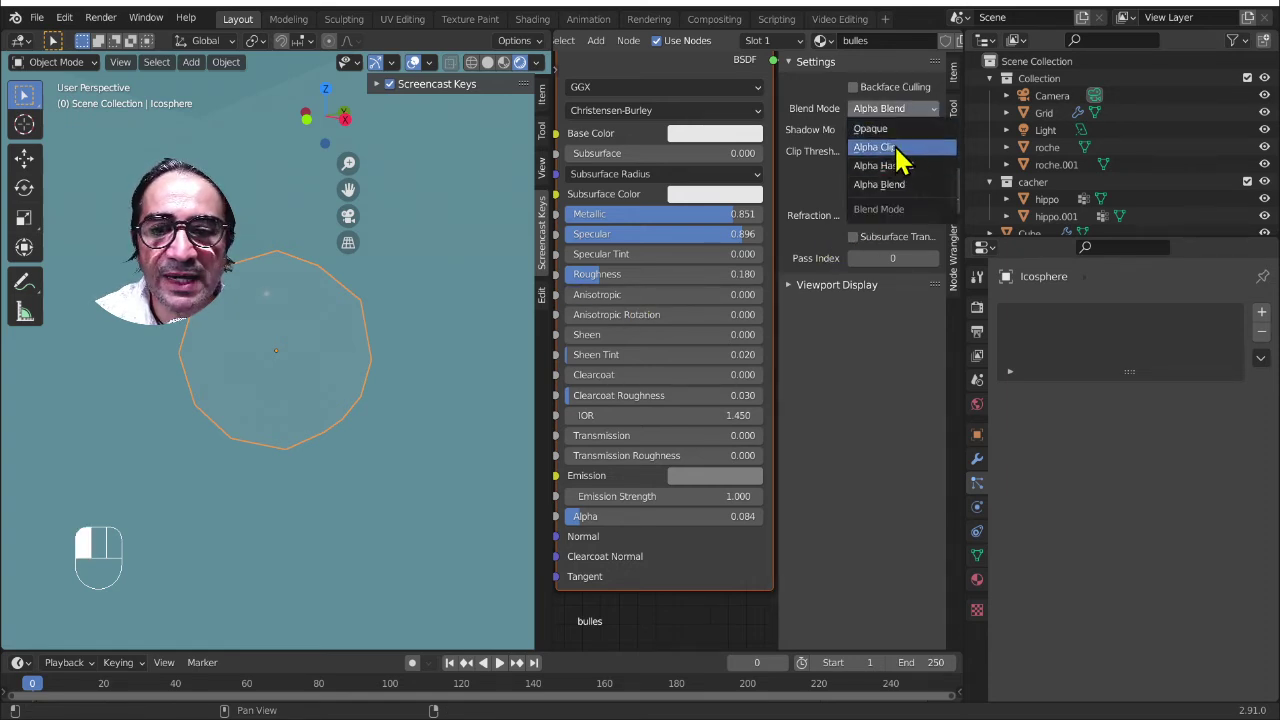
left_click(894, 152)
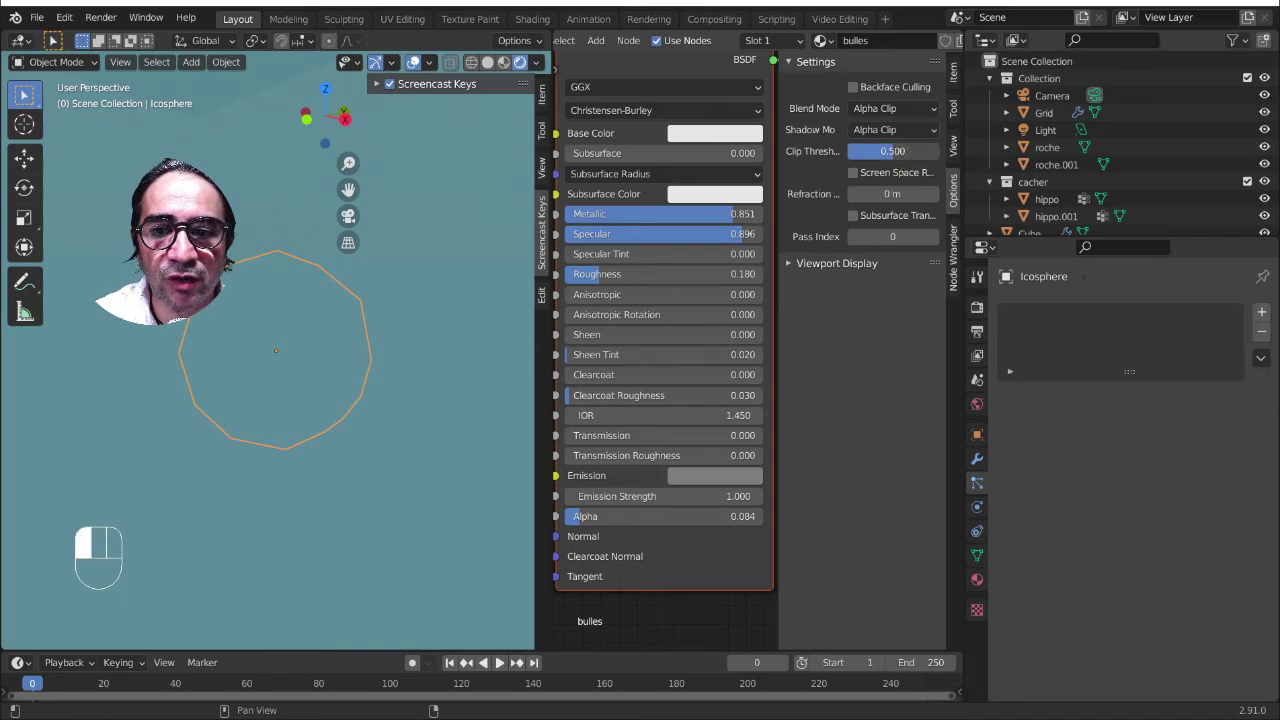
left_click(893, 110)
left_click(891, 132)
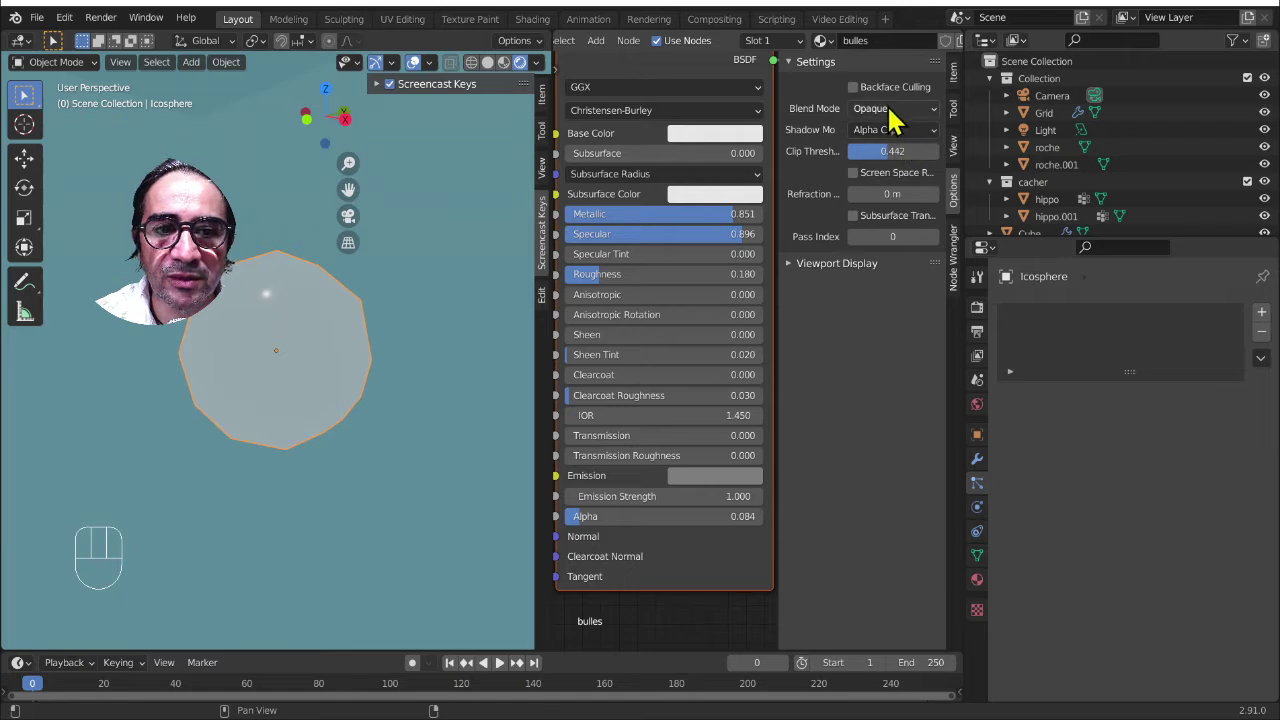
left_click(894, 110)
left_click(902, 186)
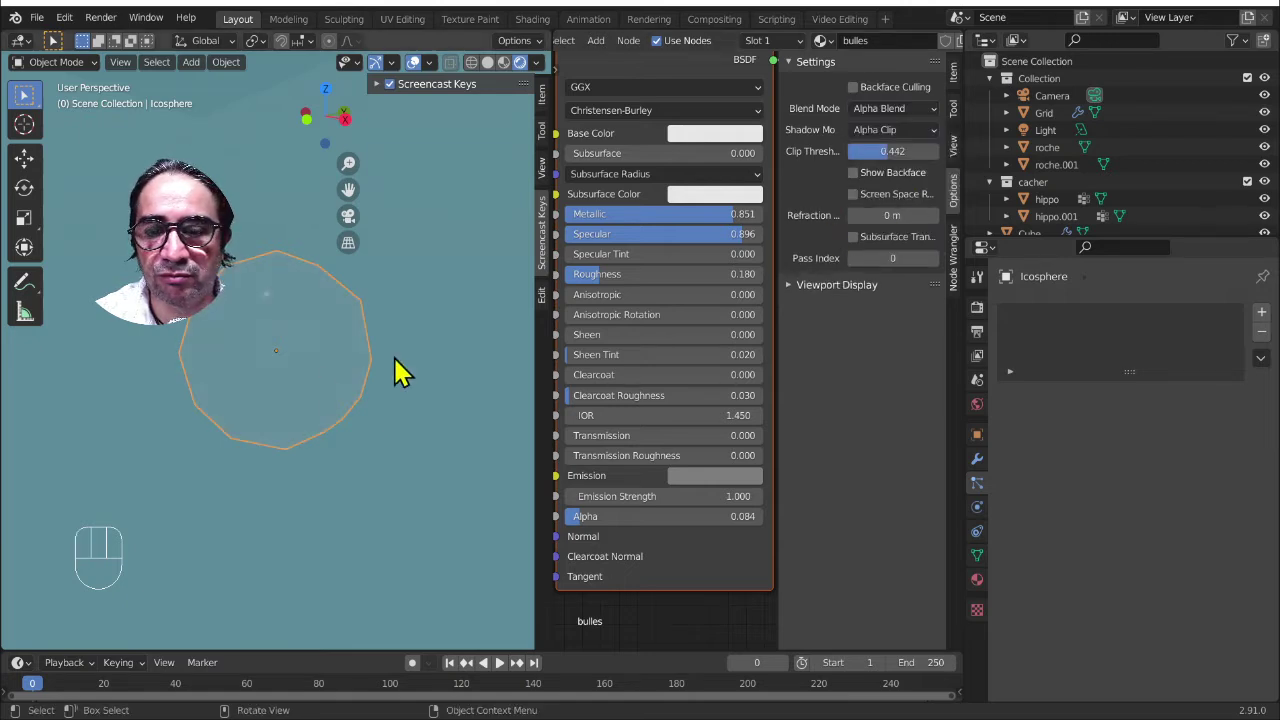
- Raise the icosphere's bulles material Alpha to 0.327
left_click(280, 363)
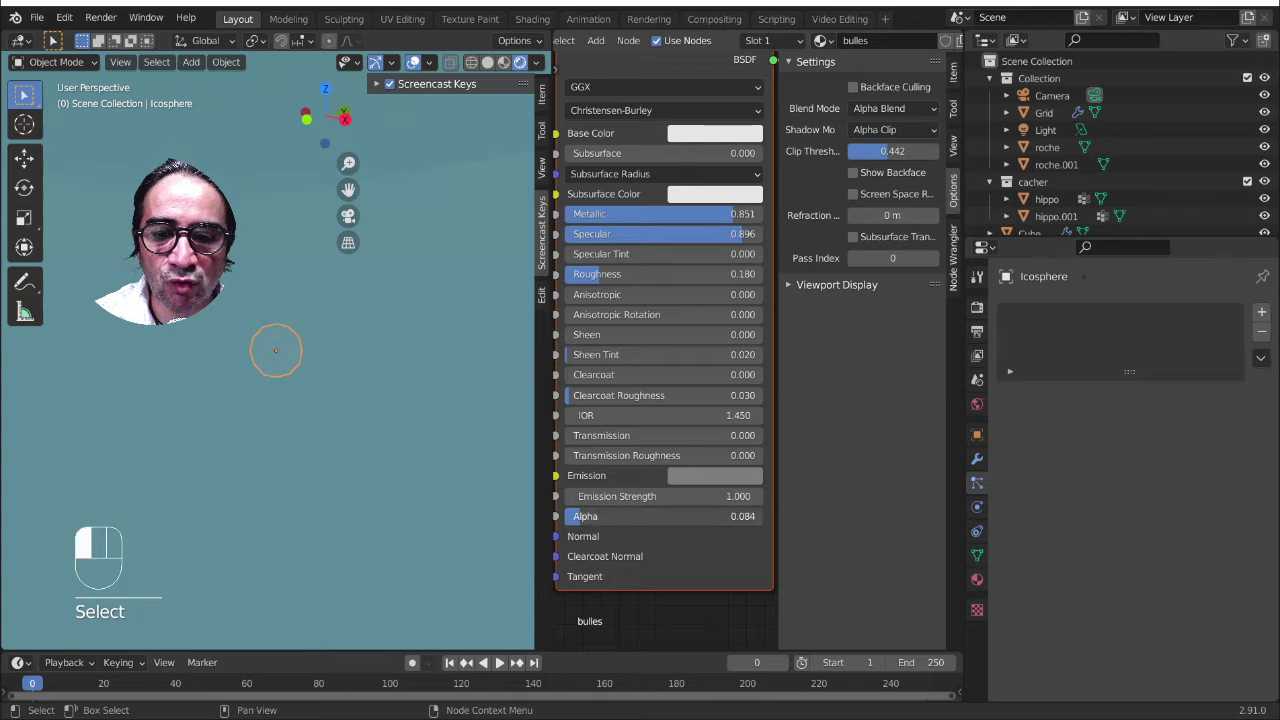
left_click_drag(583, 516, 631, 516)
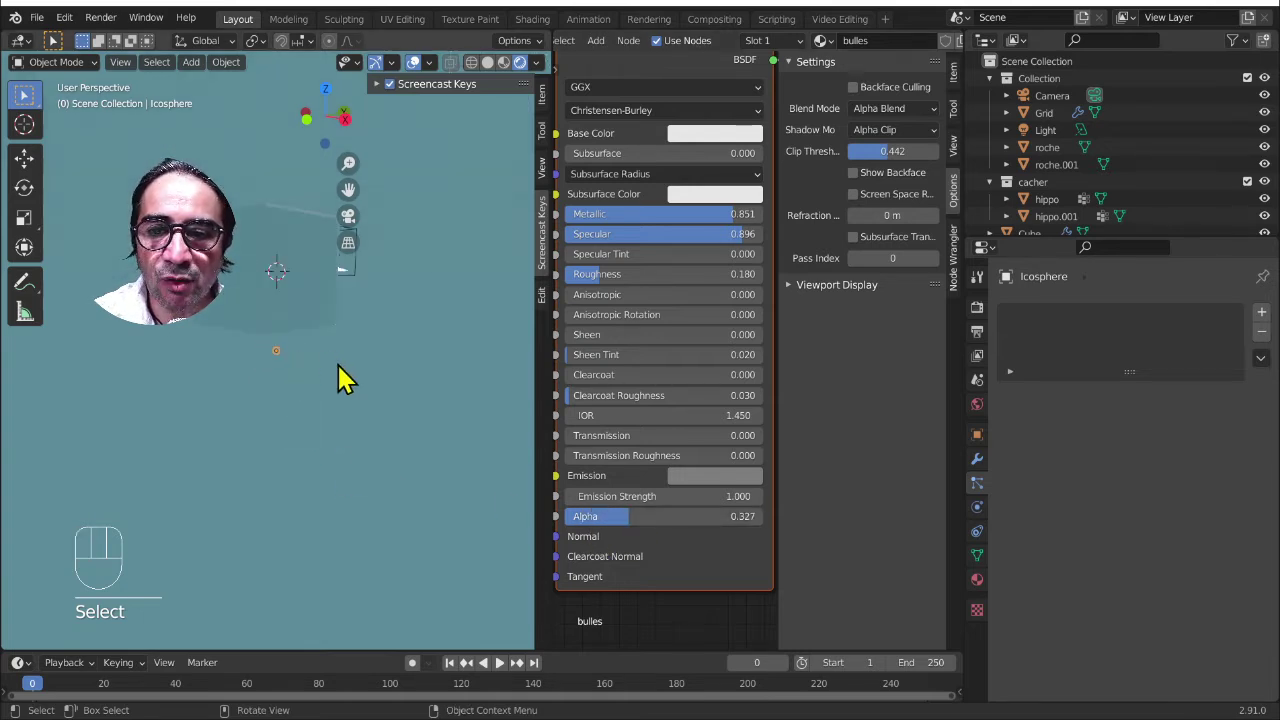
- Set the cube's bubules particle system to render as Object
left_click(268, 345)
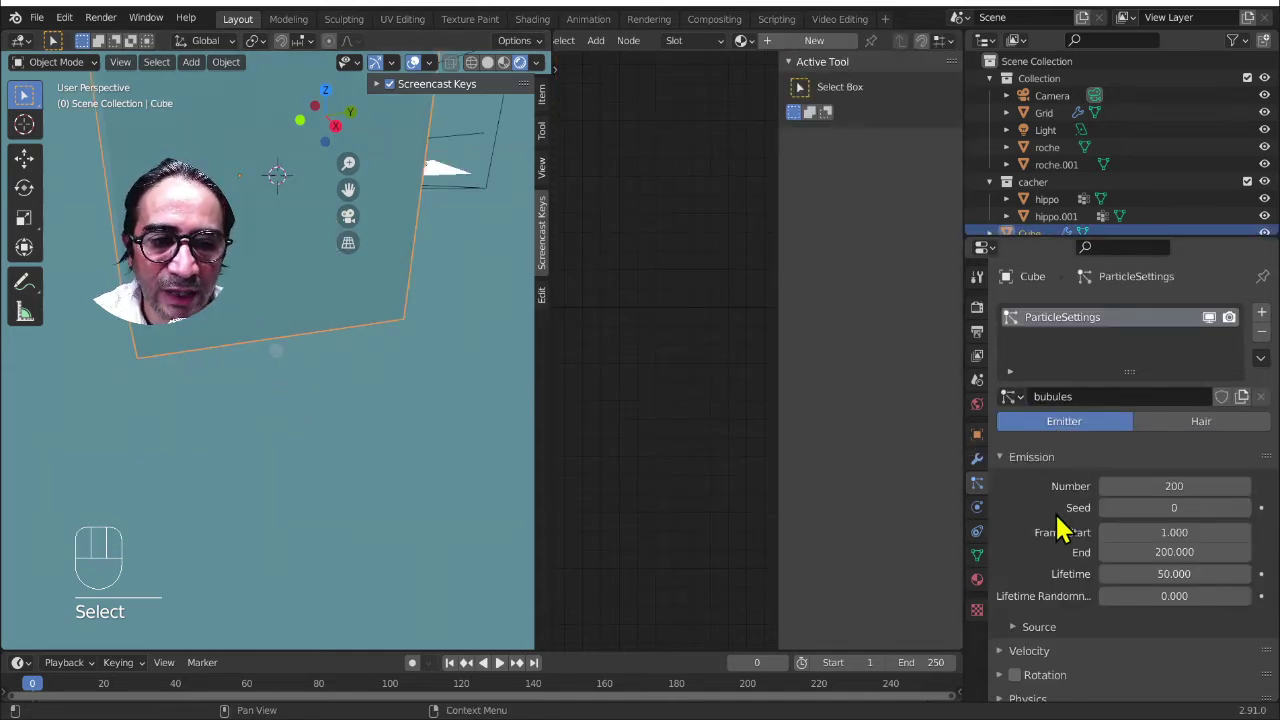
scroll(1060, 560, "down", 8)
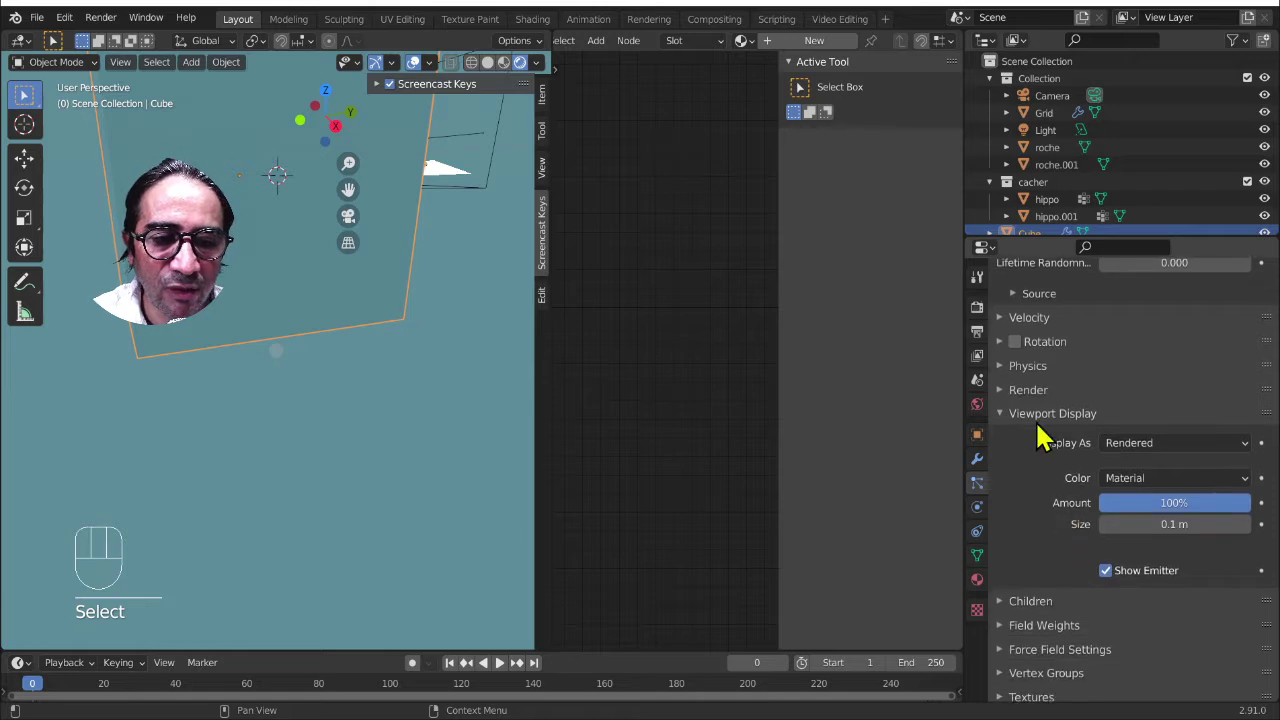
left_click(1150, 447)
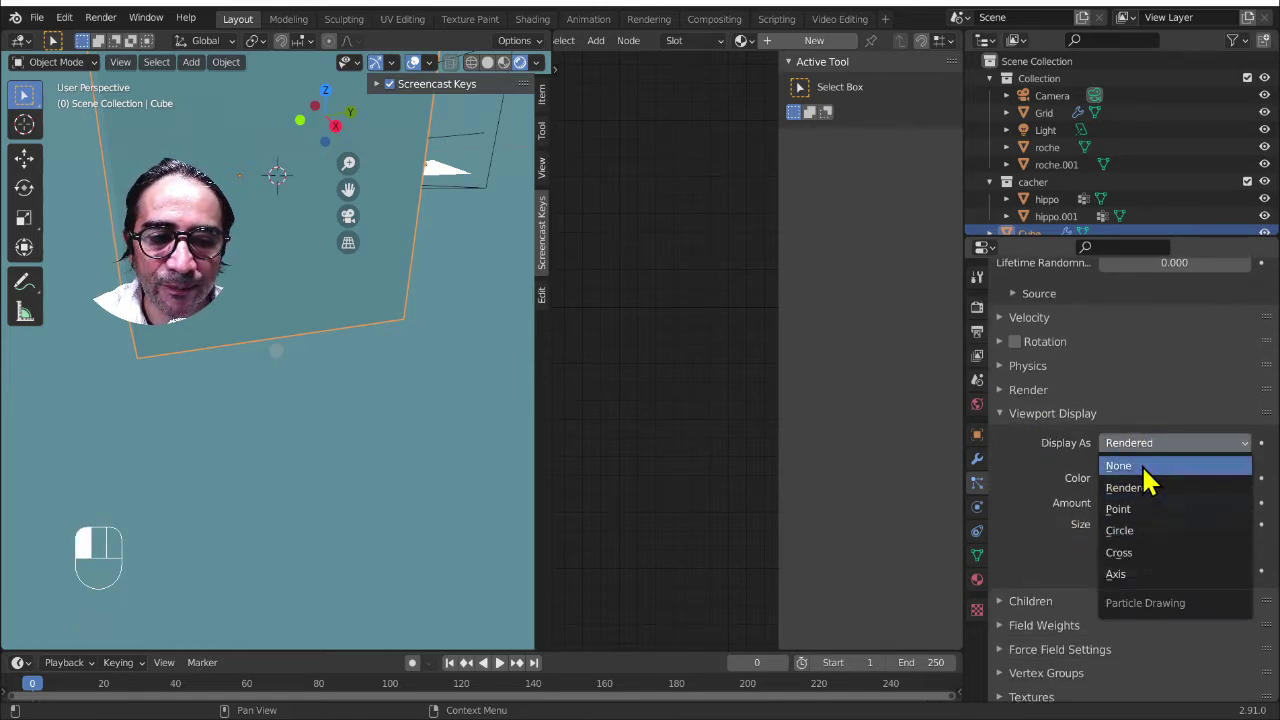
scroll(1040, 460, "up", 1)
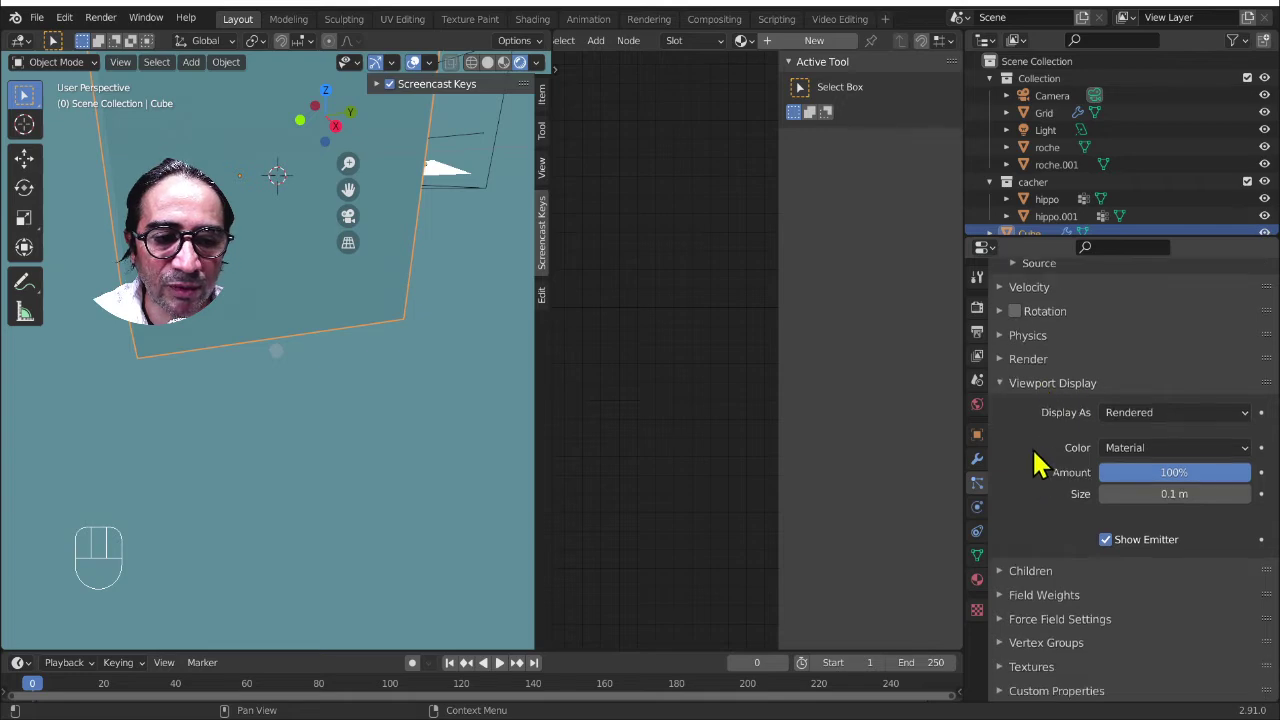
left_click(1030, 414)
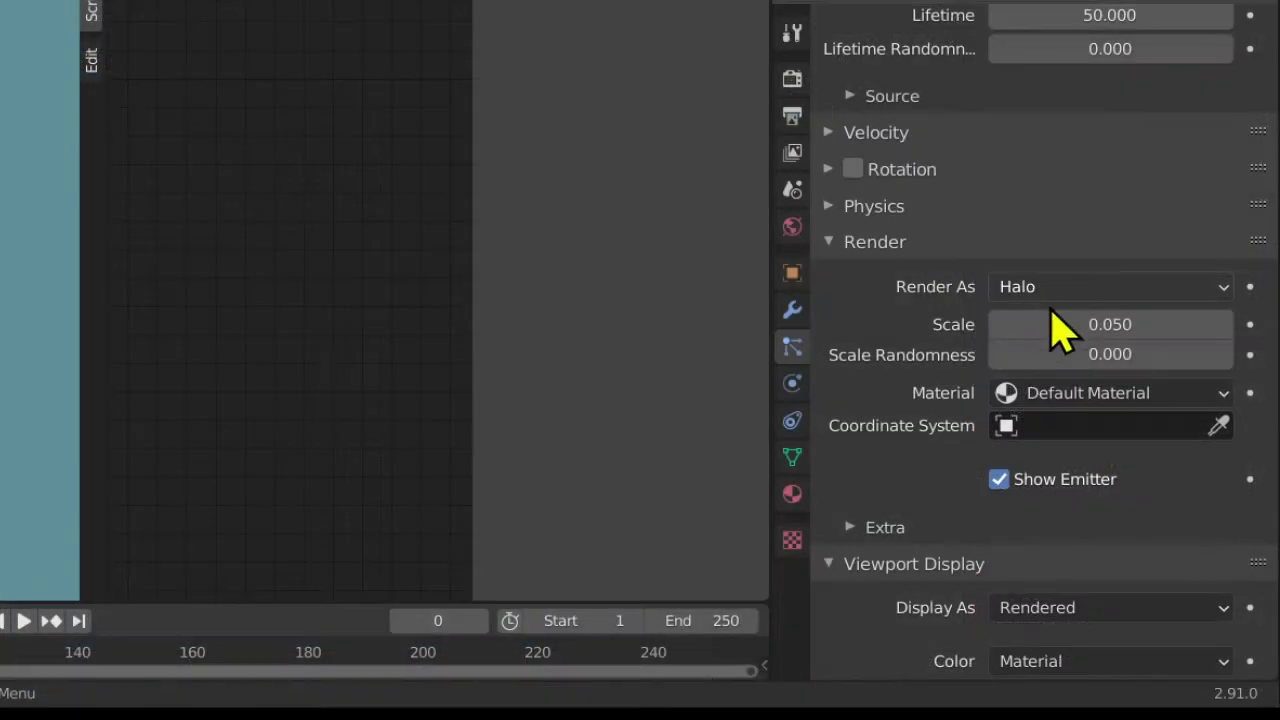
left_click(1134, 450)
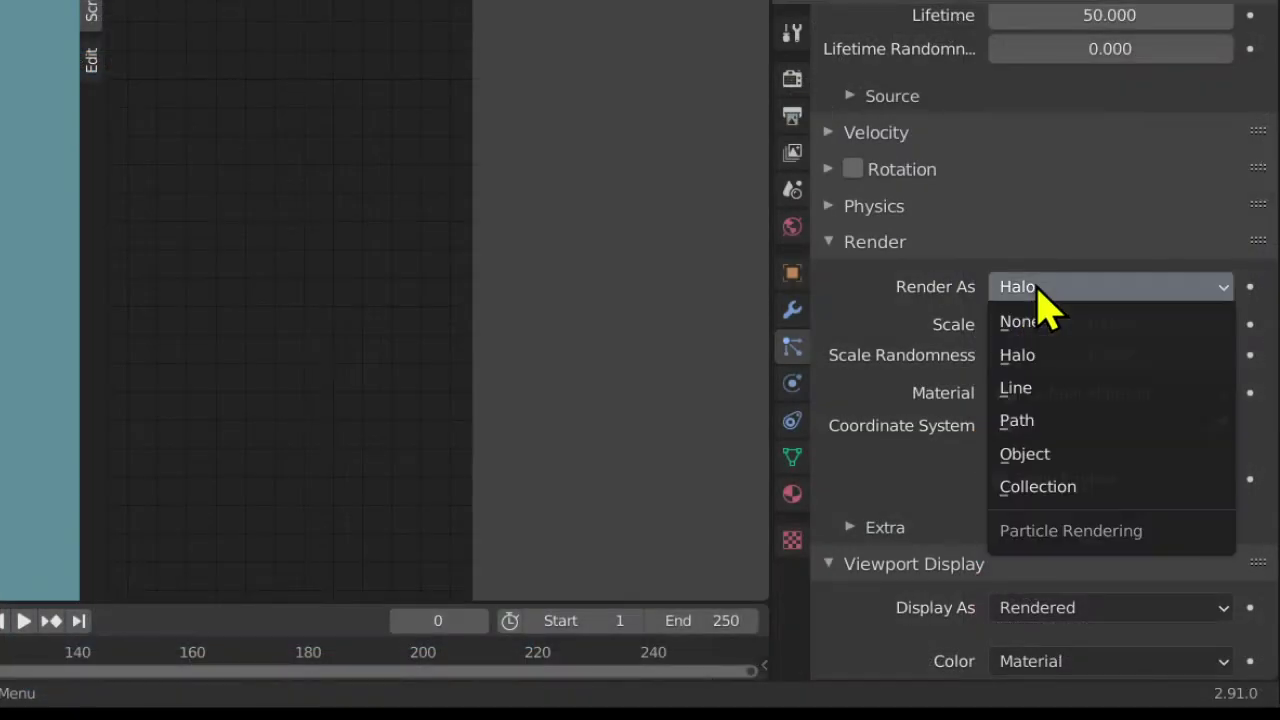
left_click(1050, 455)
- Assign the Icosphere as the particles' Instance Object and return to the camera view
scroll(960, 390, "down", 3)
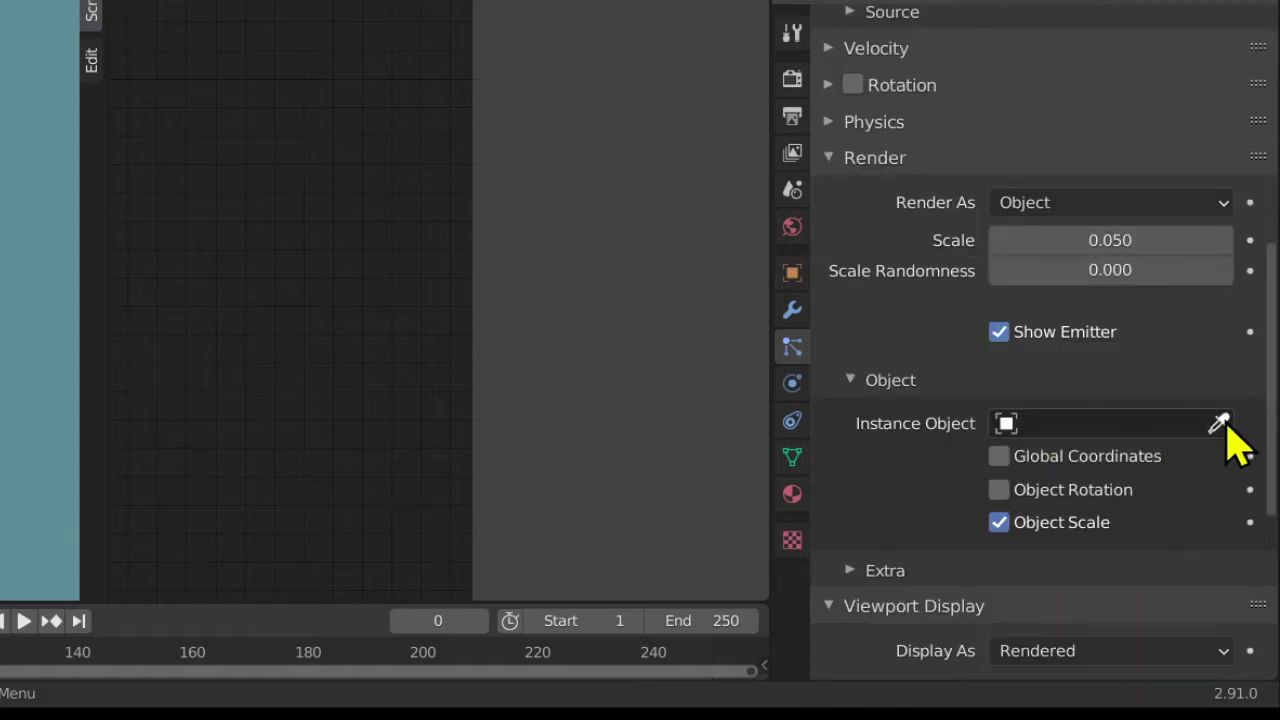
left_click(1035, 423)
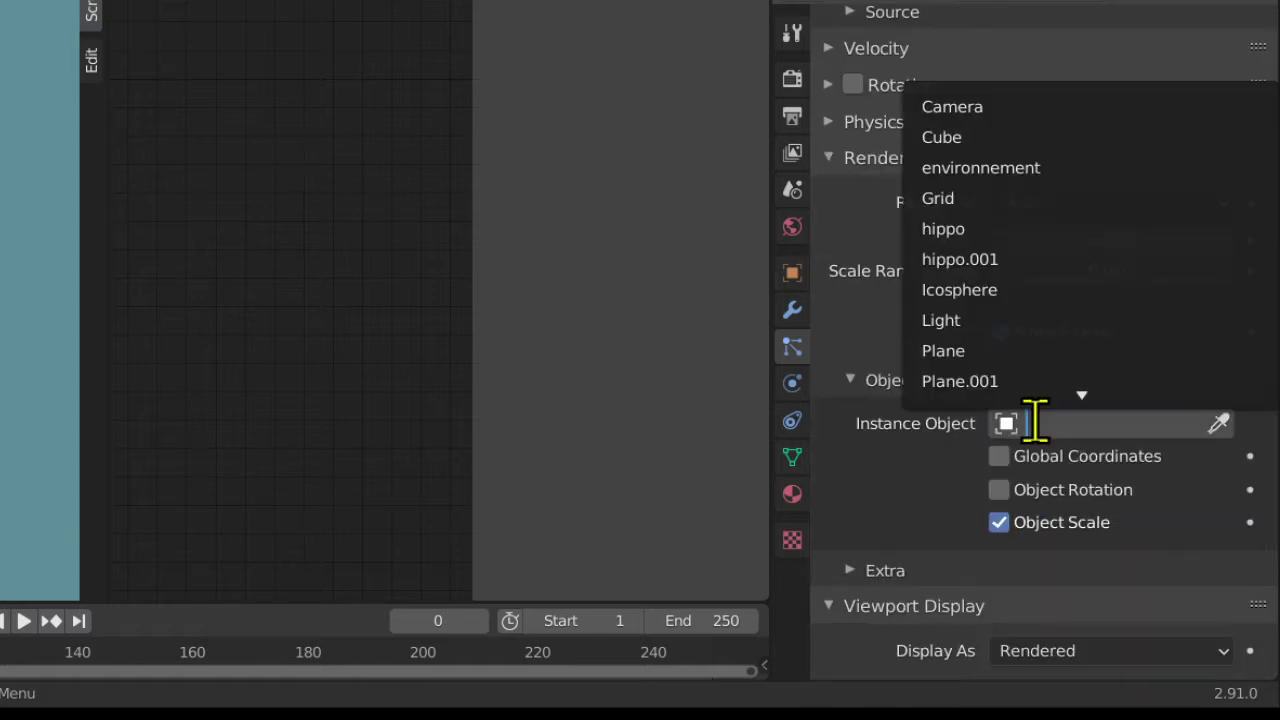
left_click(1217, 425)
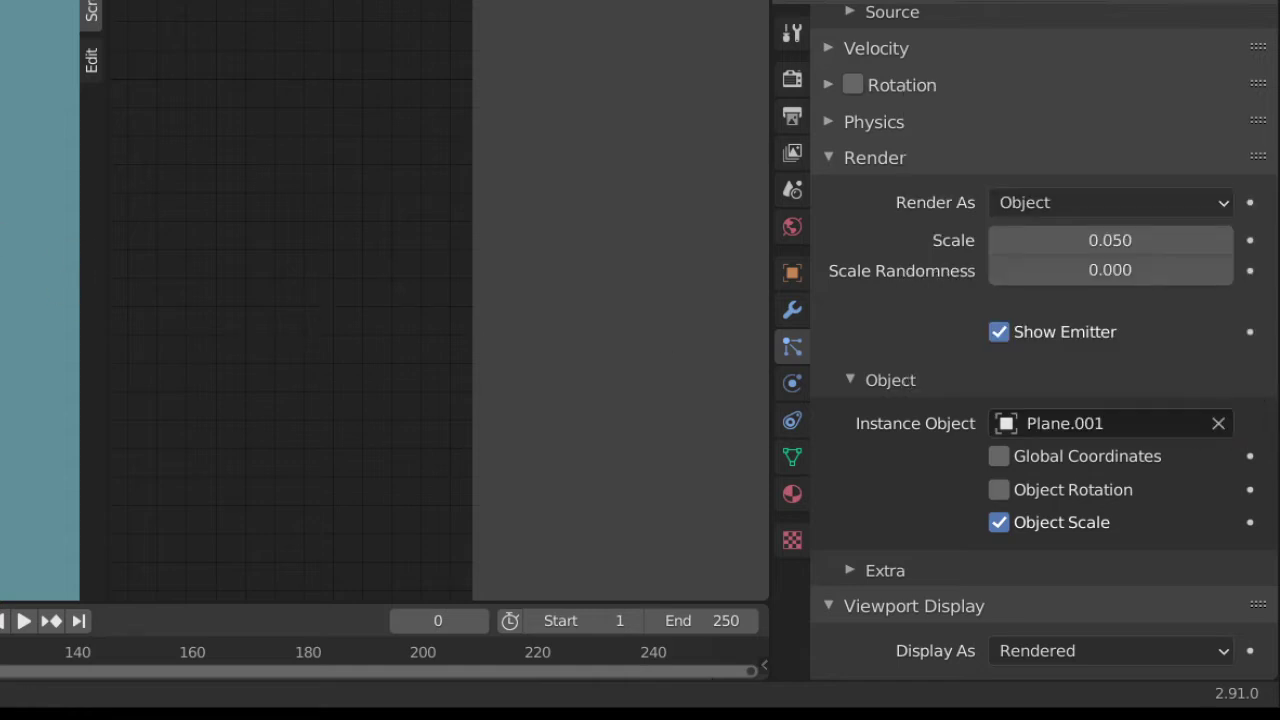
left_click(2, 330)
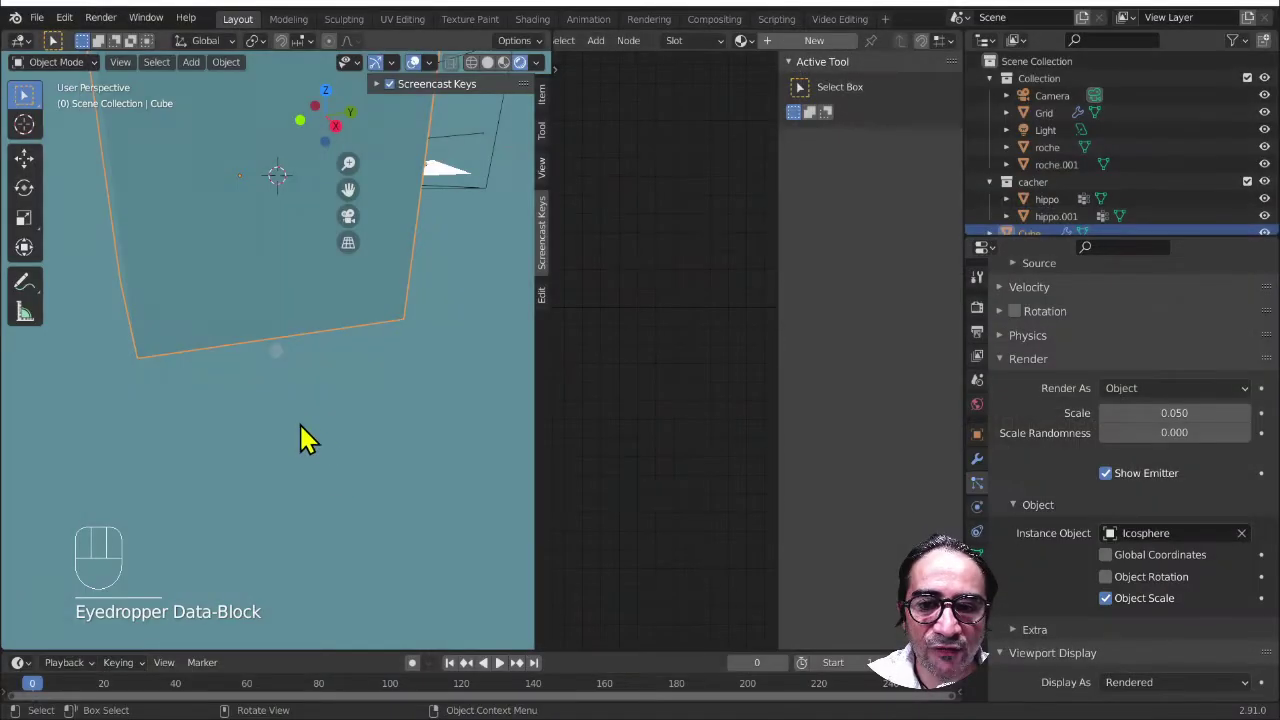
key("KP_0")
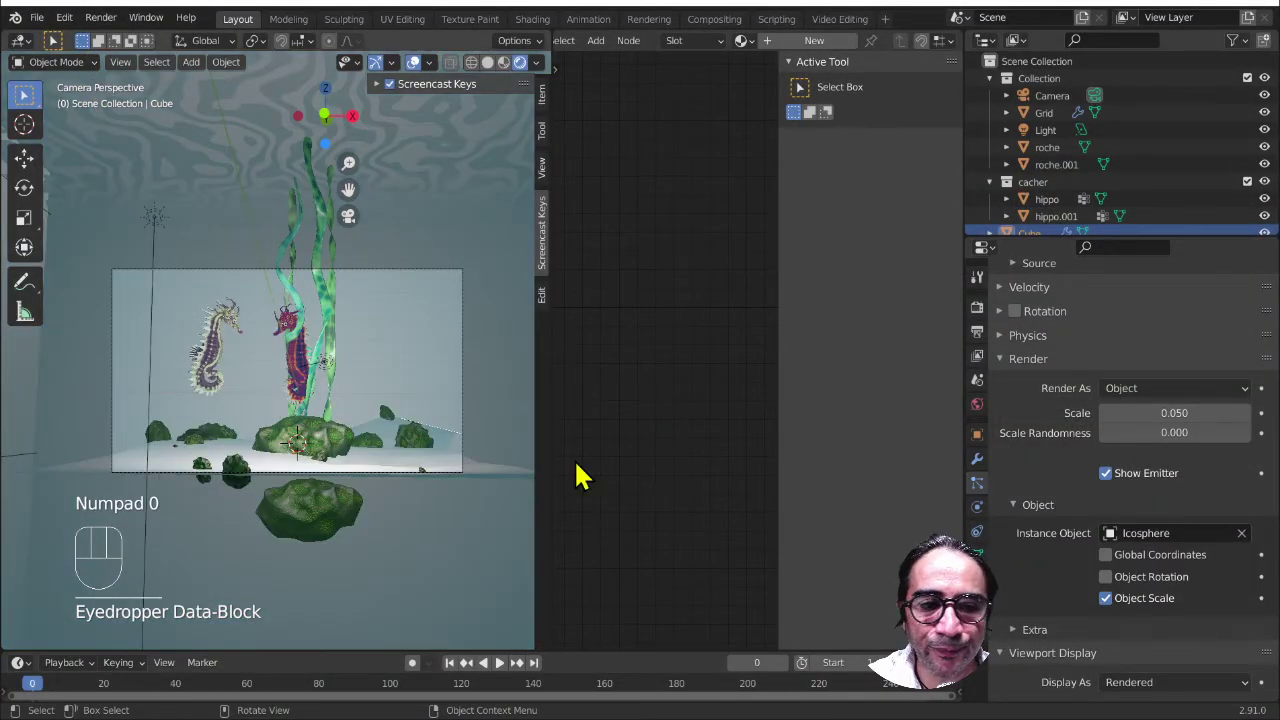
- Enable the Unborn and Dead particles in the Extra render options of the bubules system
left_click(1040, 337)
left_click(1045, 337)
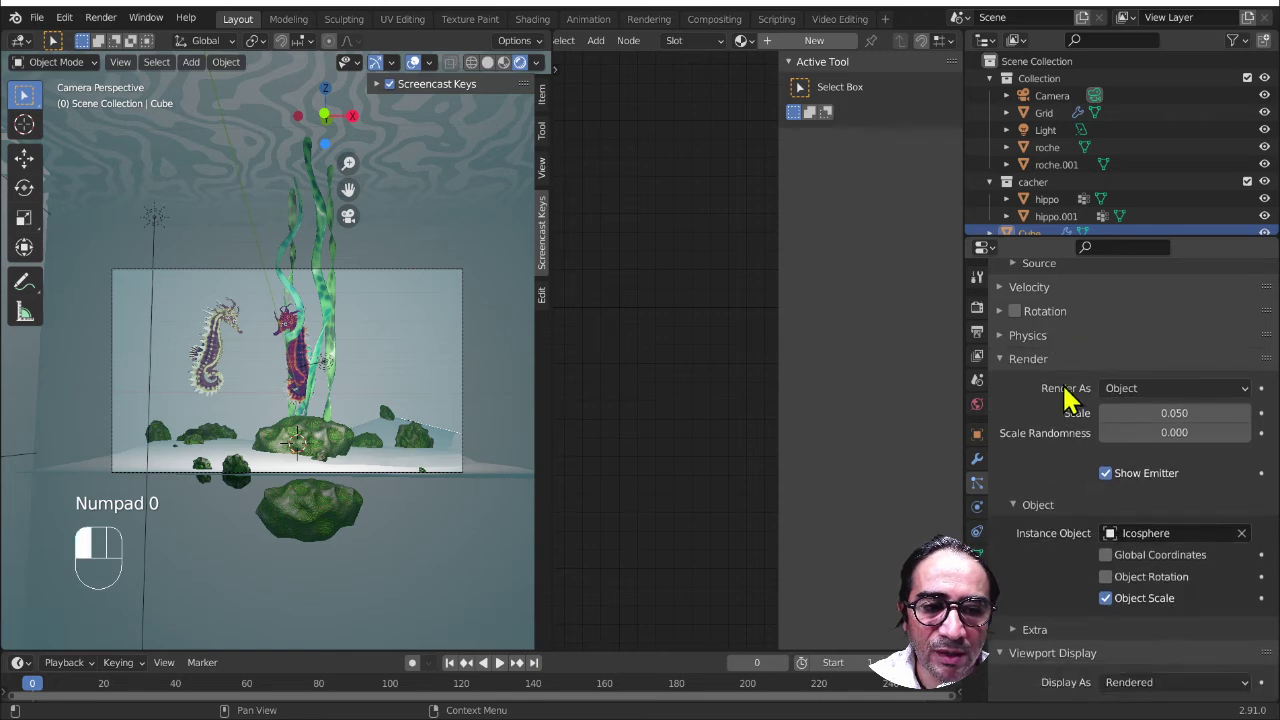
scroll(1070, 405, "up", 3)
scroll(1055, 530, "down", 3)
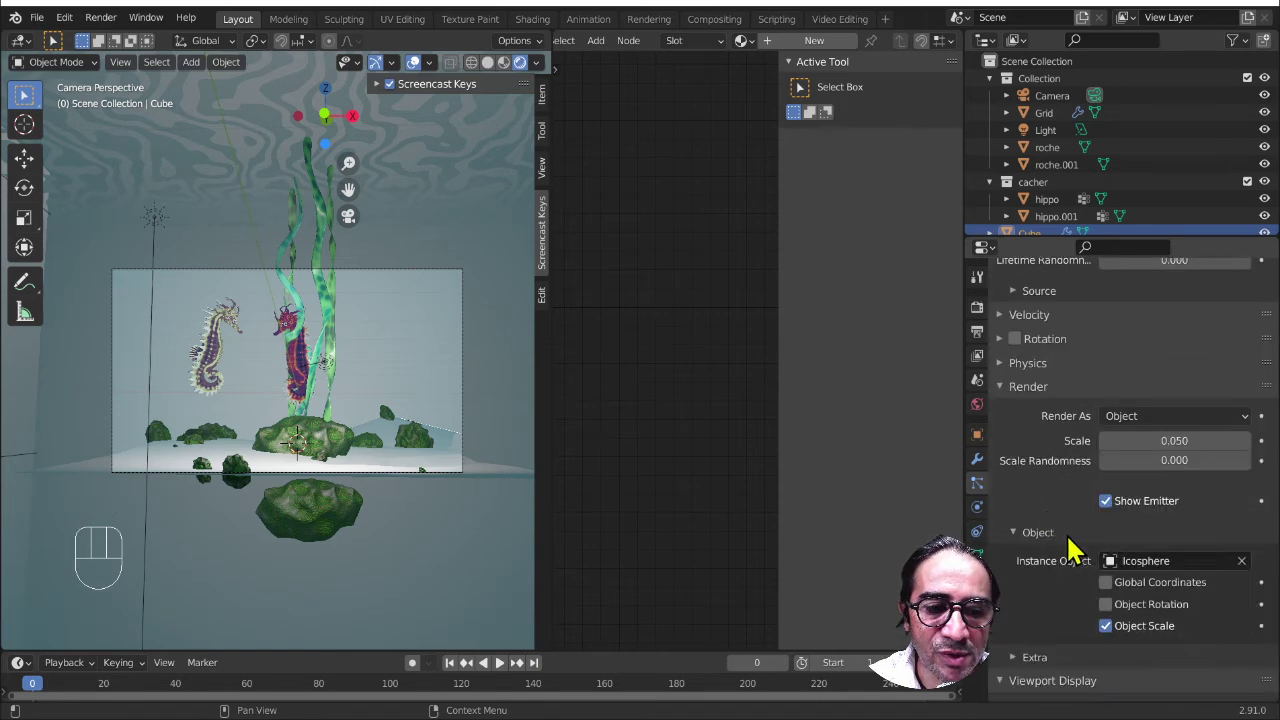
left_click(1040, 658)
scroll(1060, 605, "down", 3)
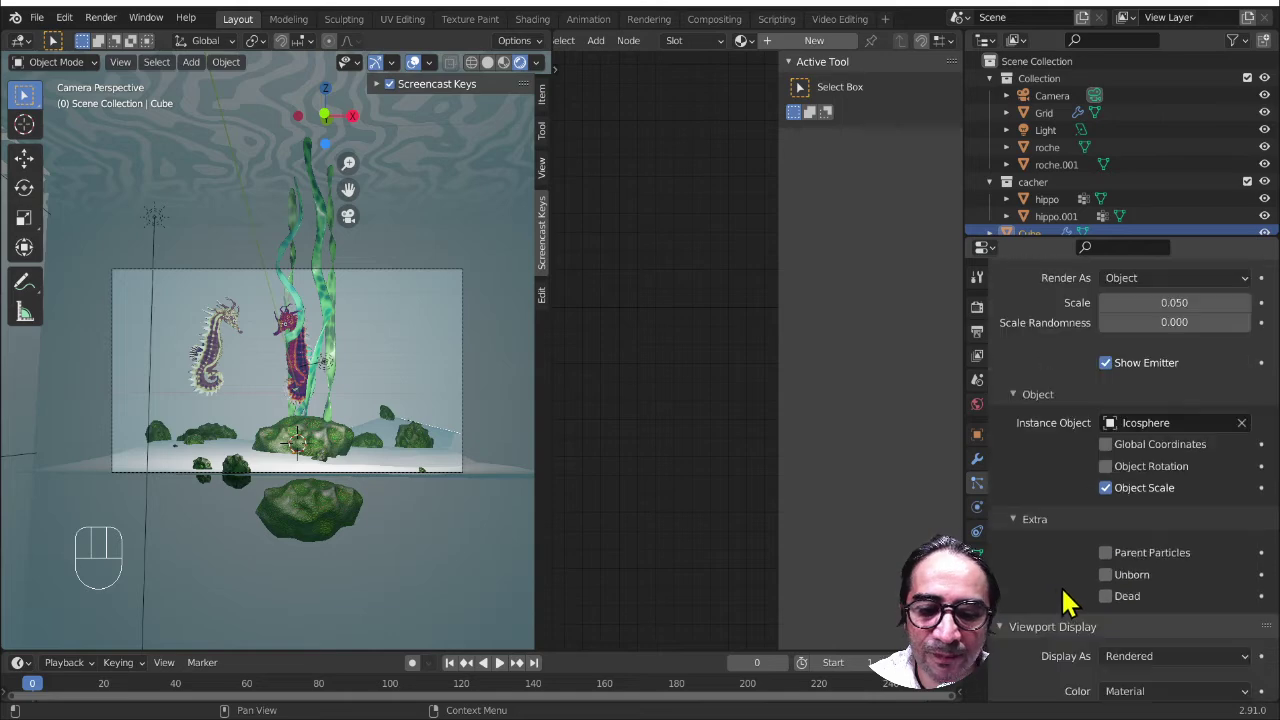
scroll(1110, 592, "down", 3)
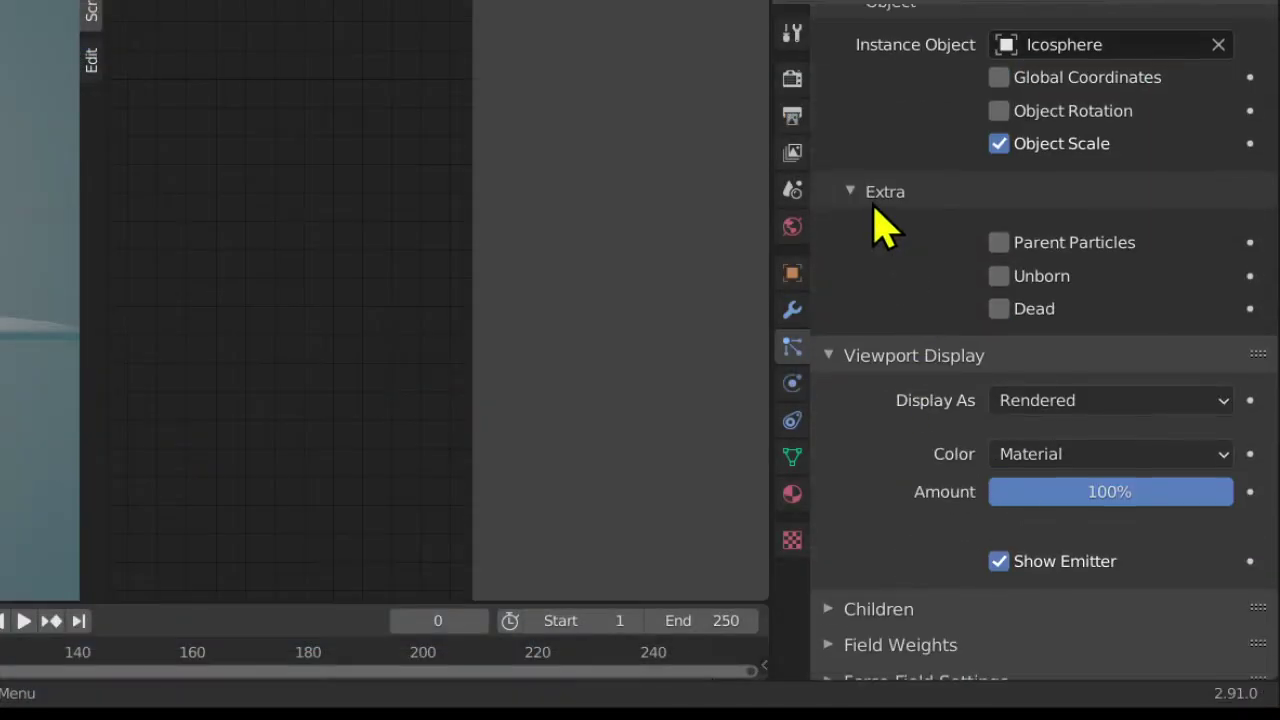
left_click(999, 277)
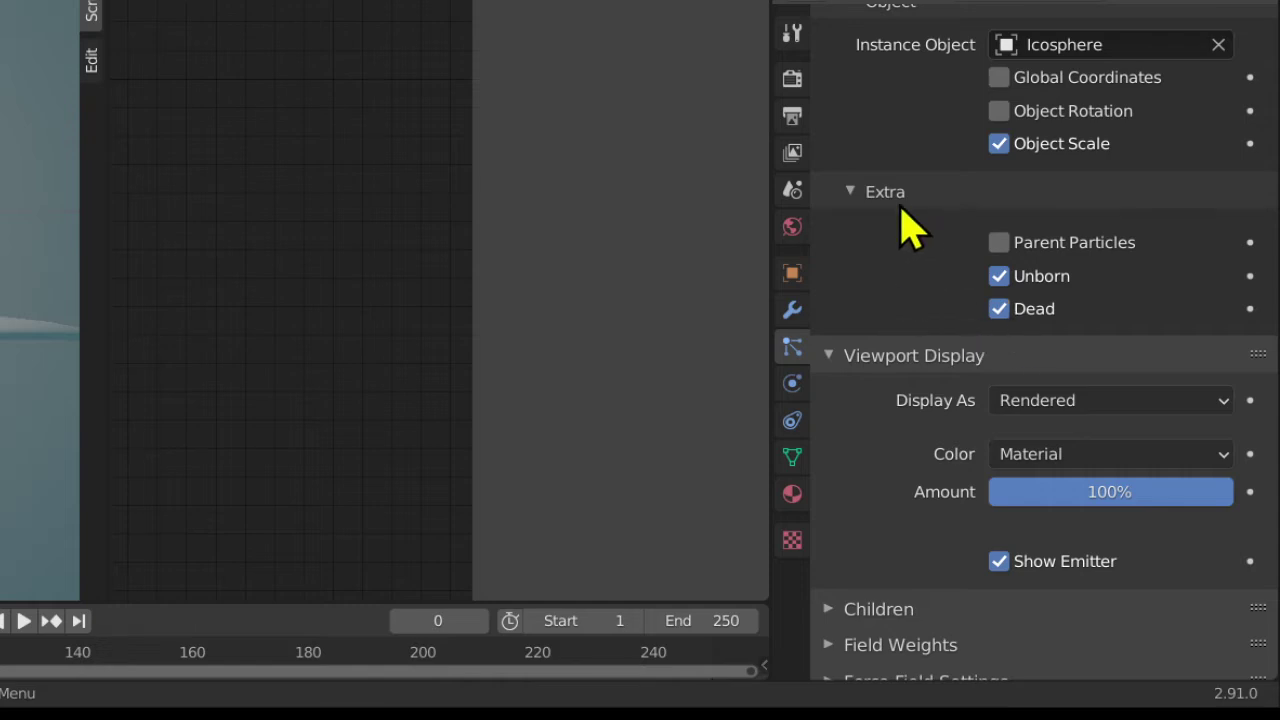
left_click(851, 192)
- Disable Show Emitter in the render settings of the bubules particle system
scroll(938, 310, "up", 2)
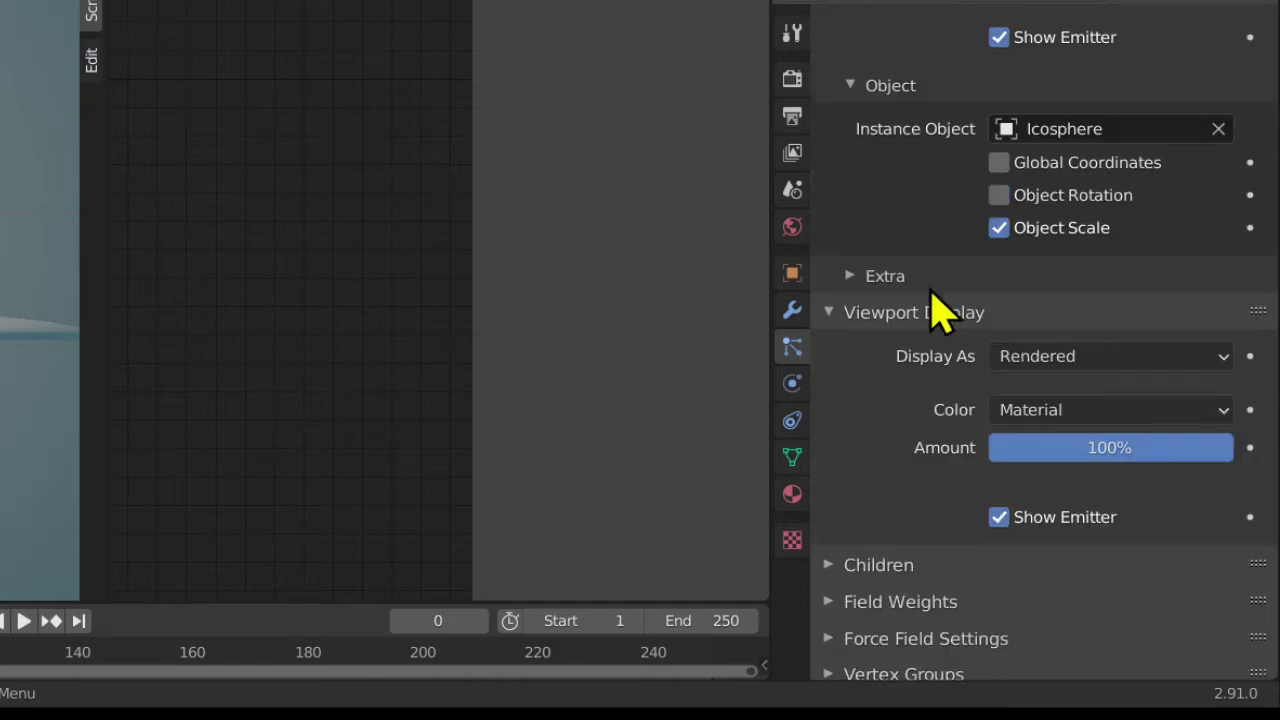
scroll(862, 300, "up", 2)
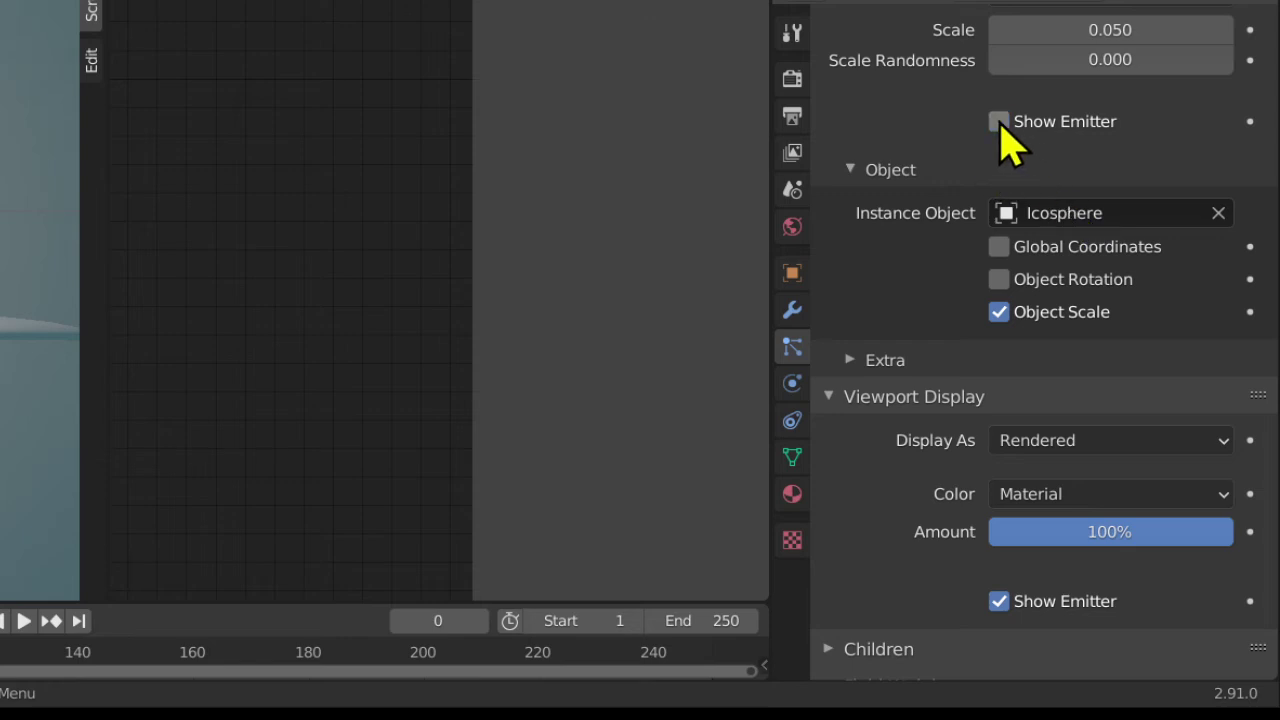
scroll(1020, 205, "up", 7)
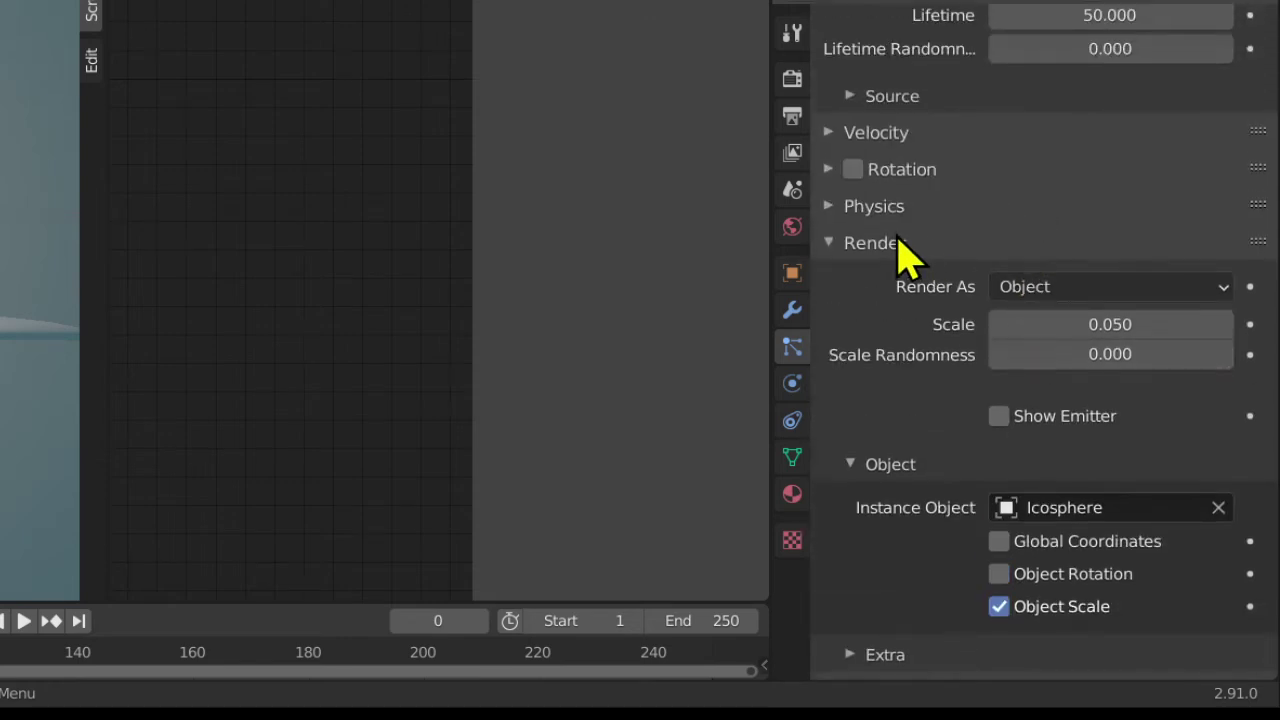
left_click(880, 245)
- Set the particle source to emit from the cube's Volume
scroll(911, 317, "up", 7)
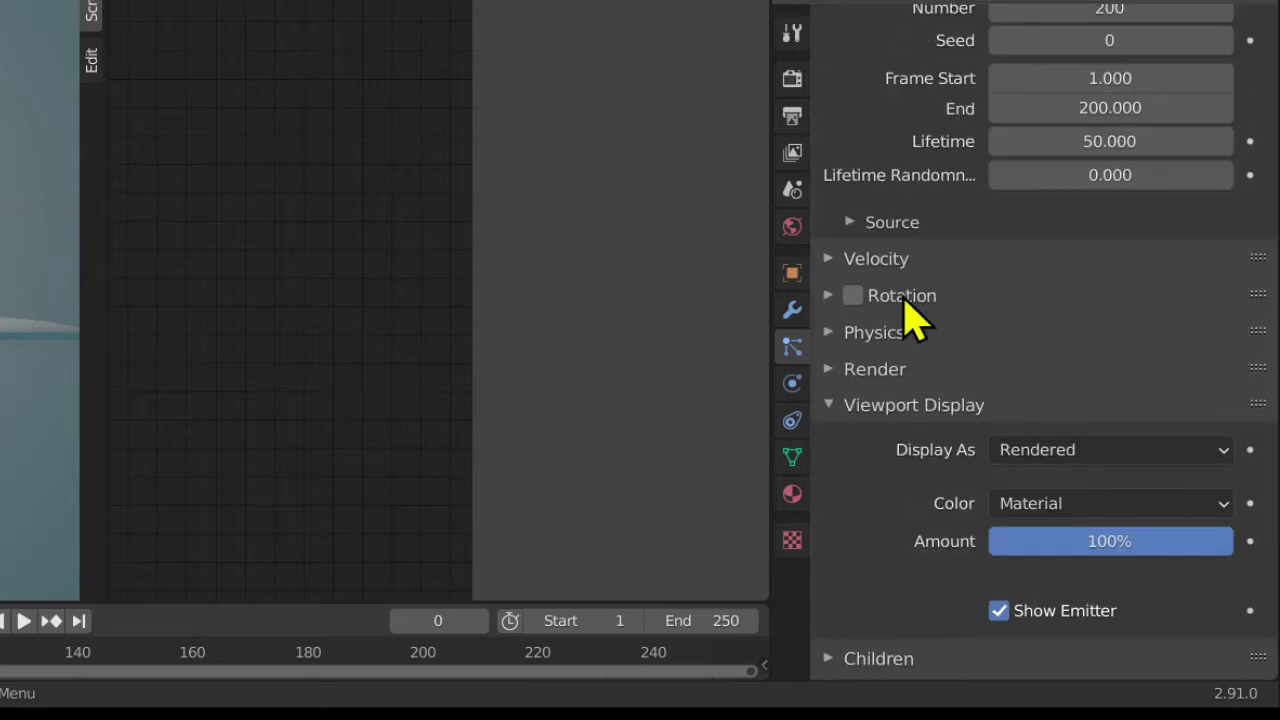
left_click(900, 390)
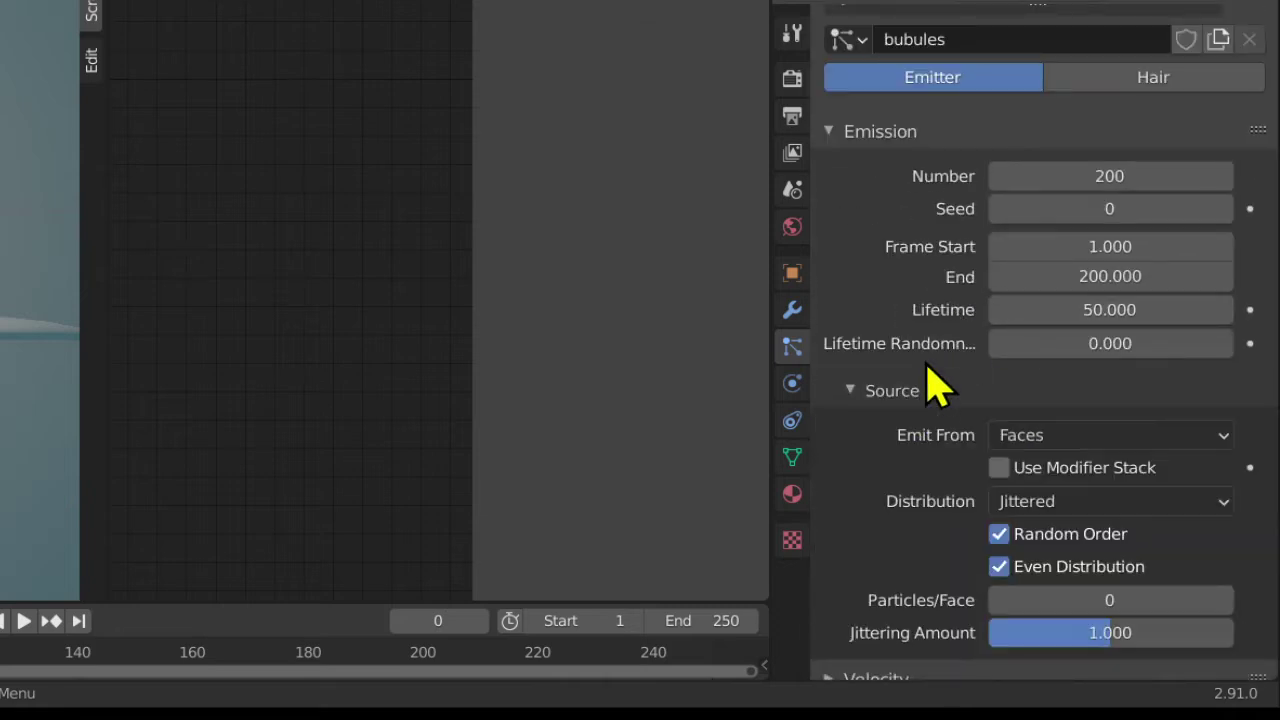
scroll(930, 430, "down", 4)
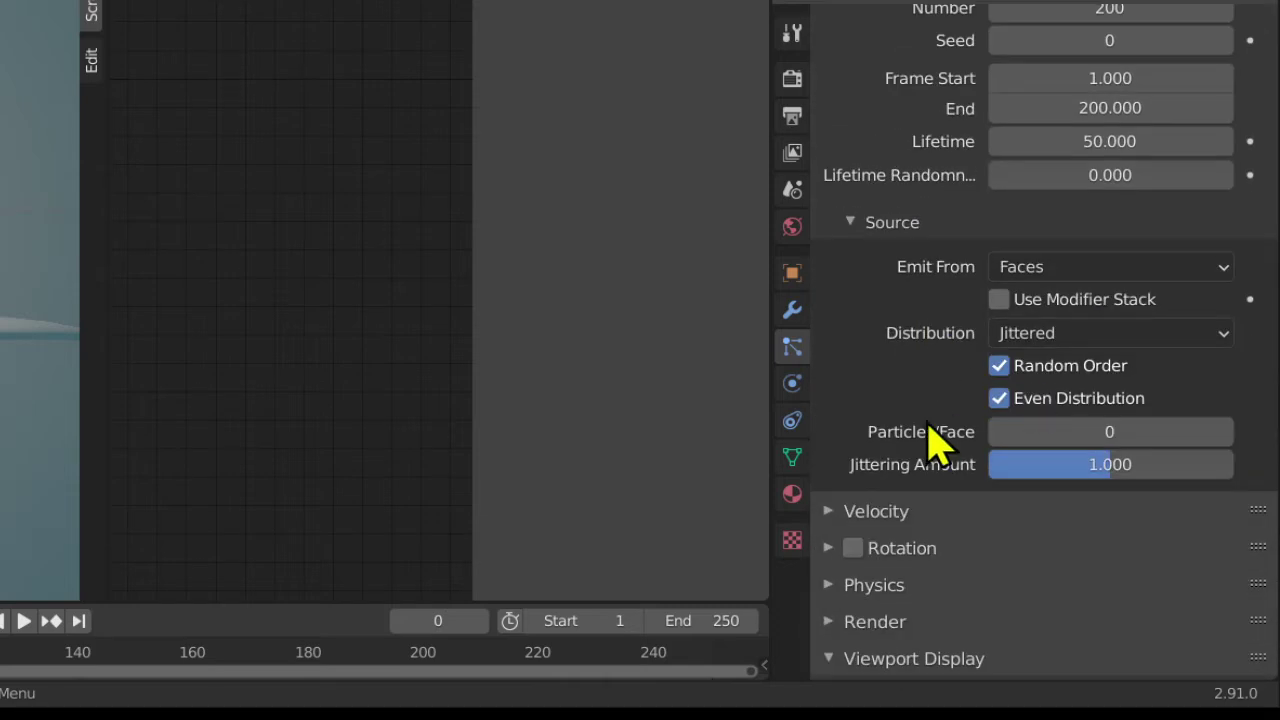
left_click(1085, 268)
left_click(1050, 370)
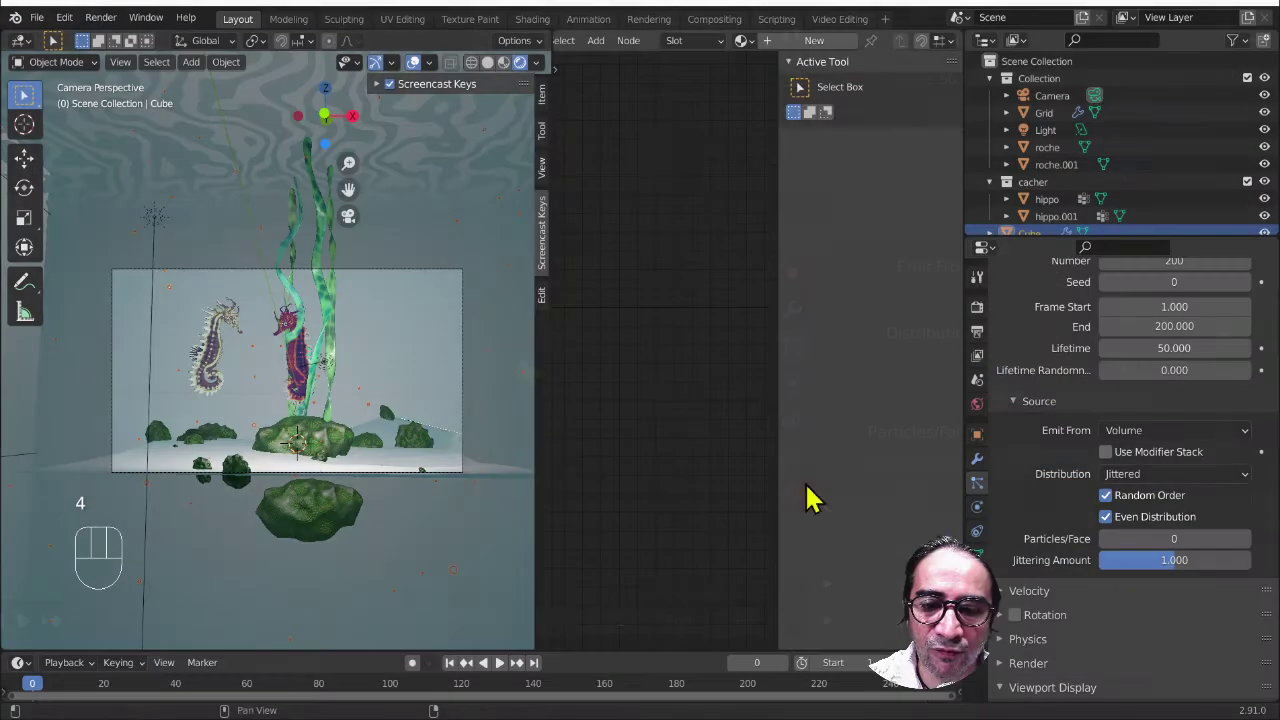
- Examine the bubble size and distribution around the seahorses in an enlarged camera view
scroll(366, 437, "down", 3)
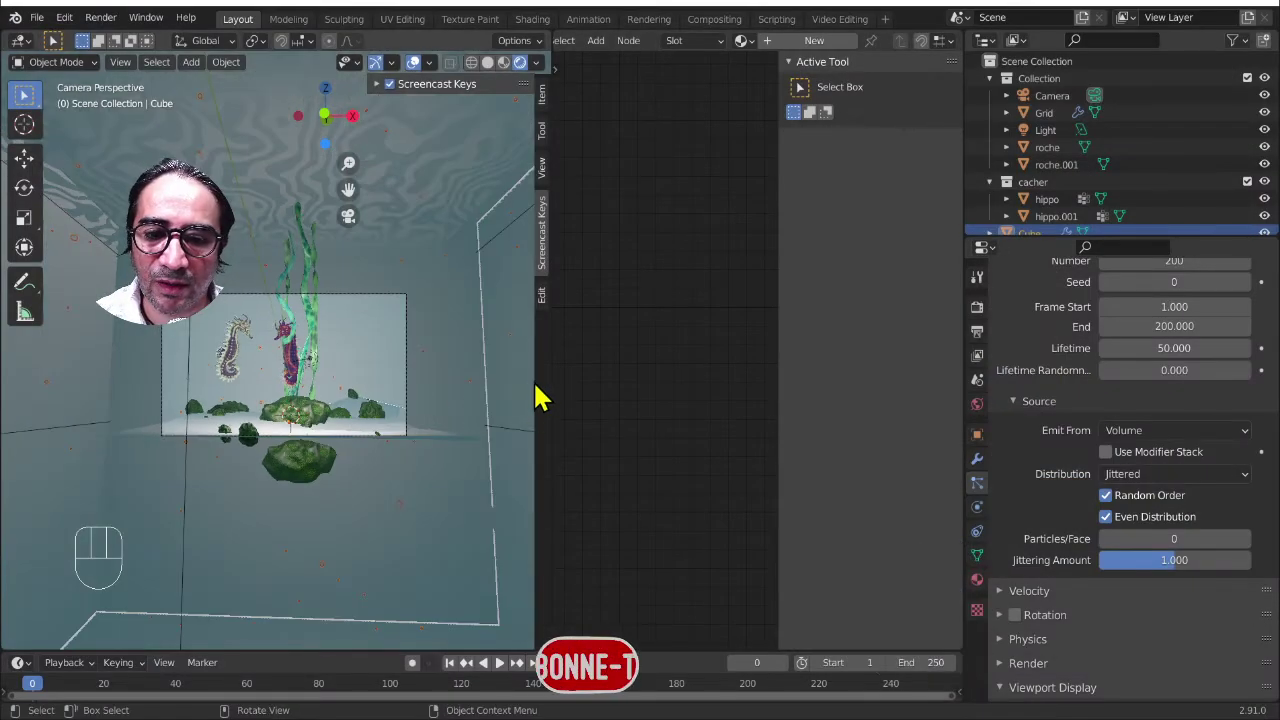
left_click(274, 400)
scroll(277, 405, "up", 5)
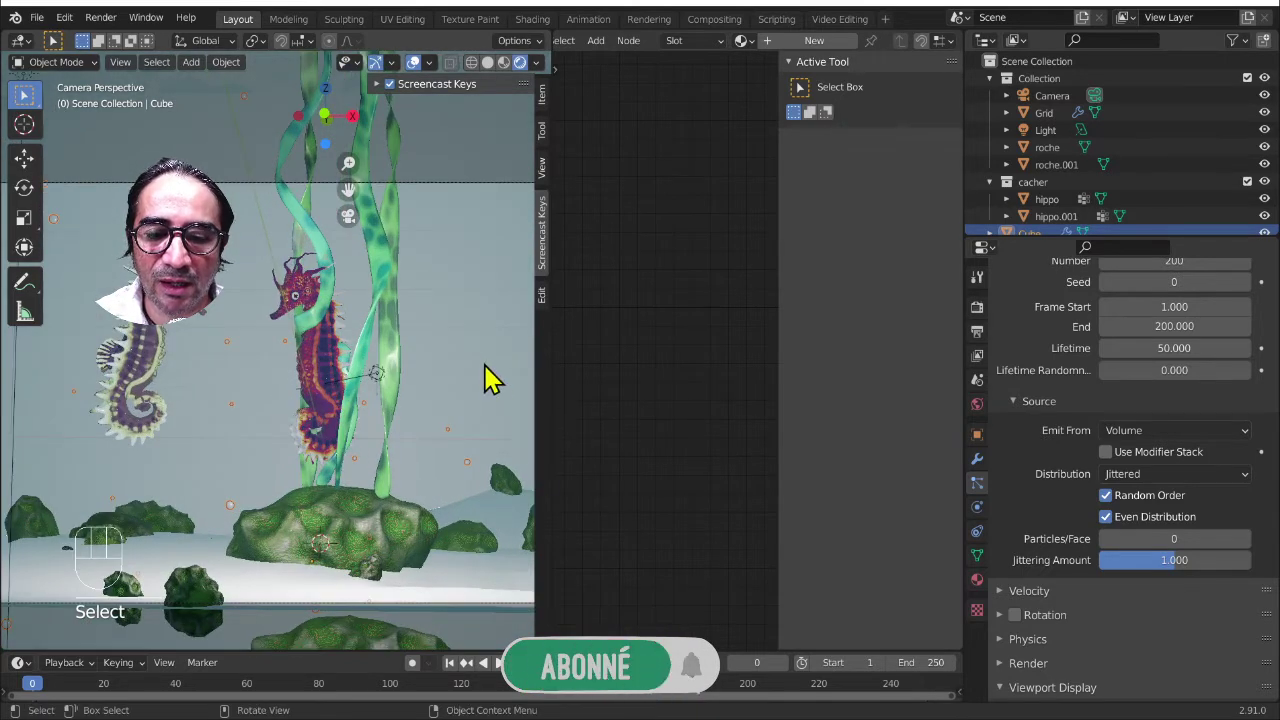
key("ctrl+space")
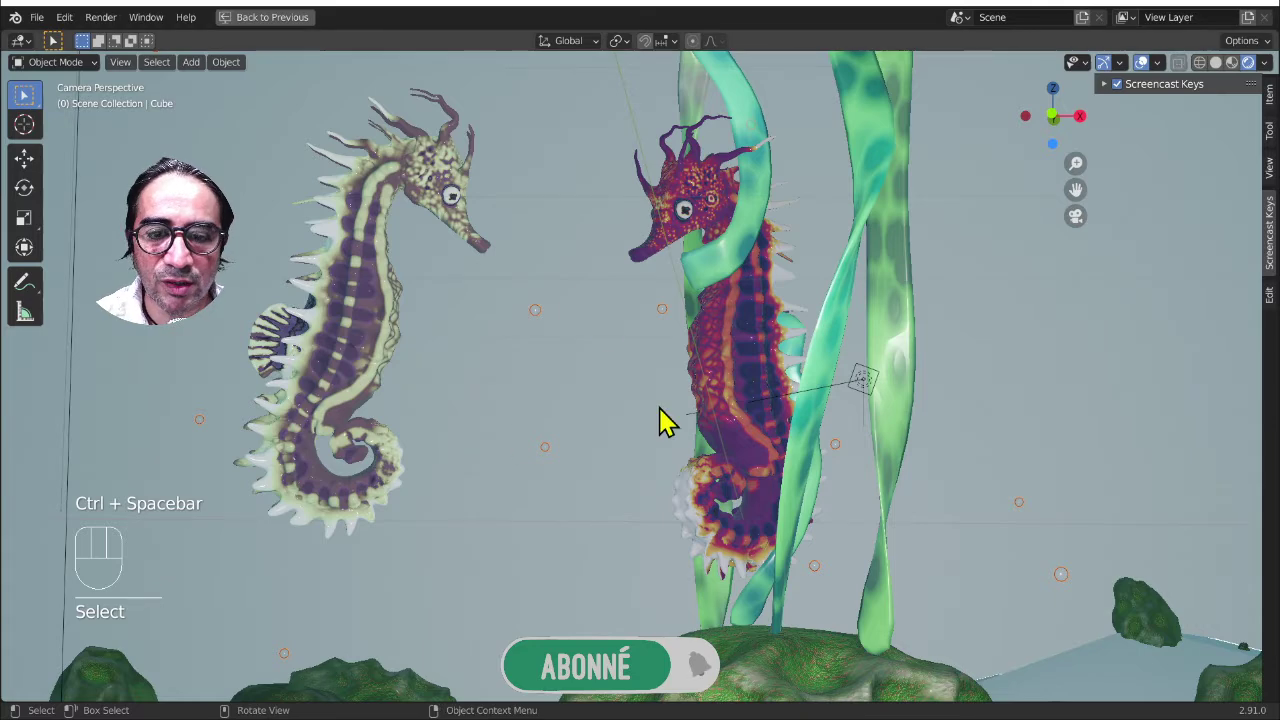
scroll(562, 300, "down", 1)
scroll(790, 508, "down", 1)
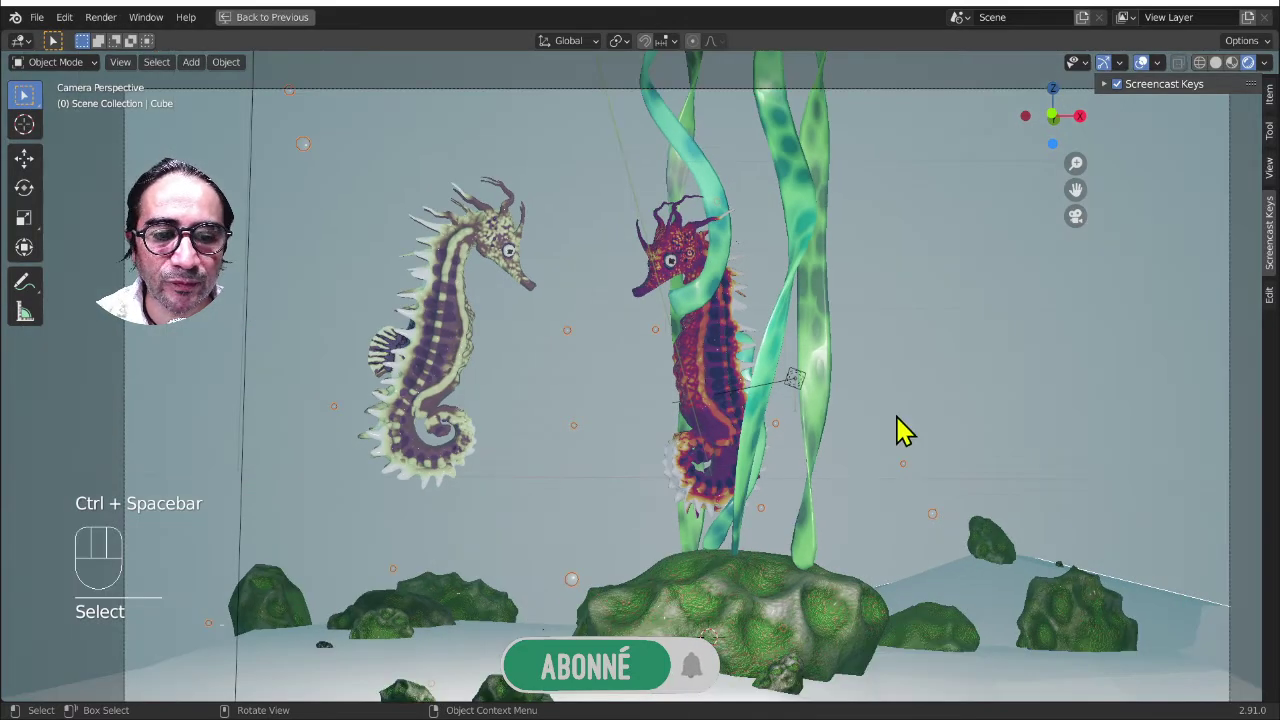
scroll(733, 455, "down", 1)
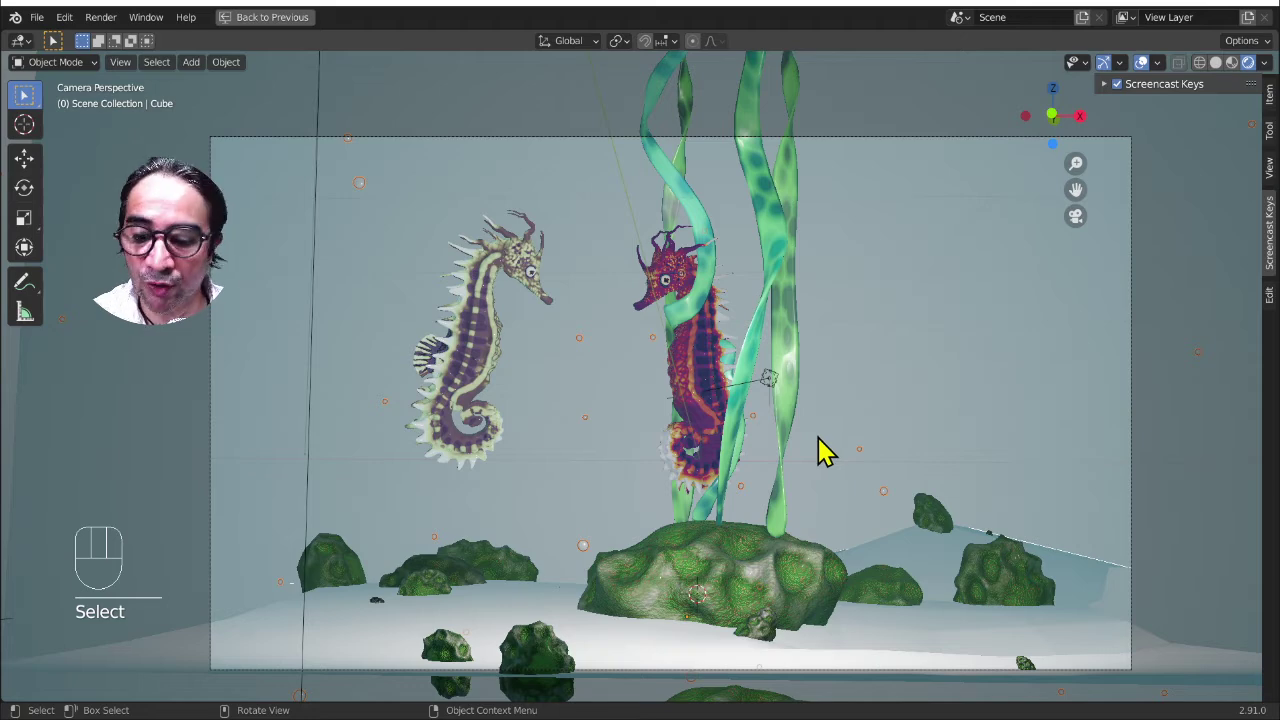
key("ctrl+space")
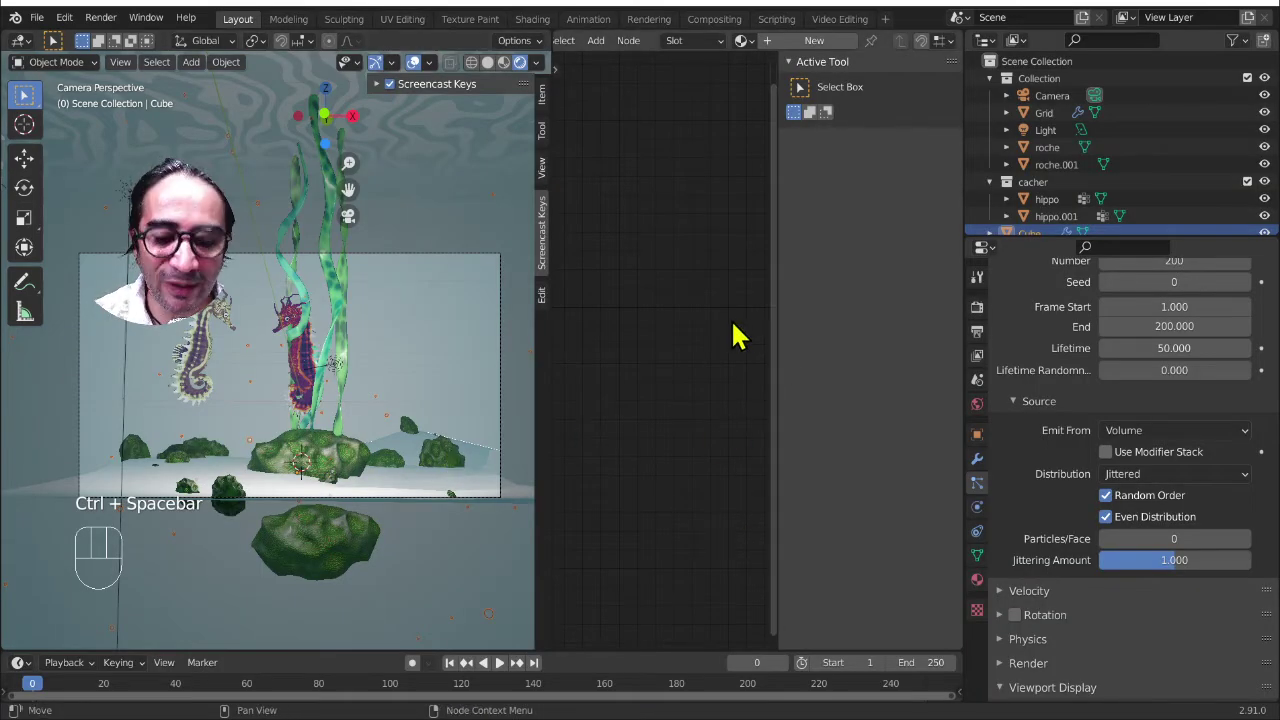
- Hide the node editor's sidebar, then select the camera from the camera view
key("n")
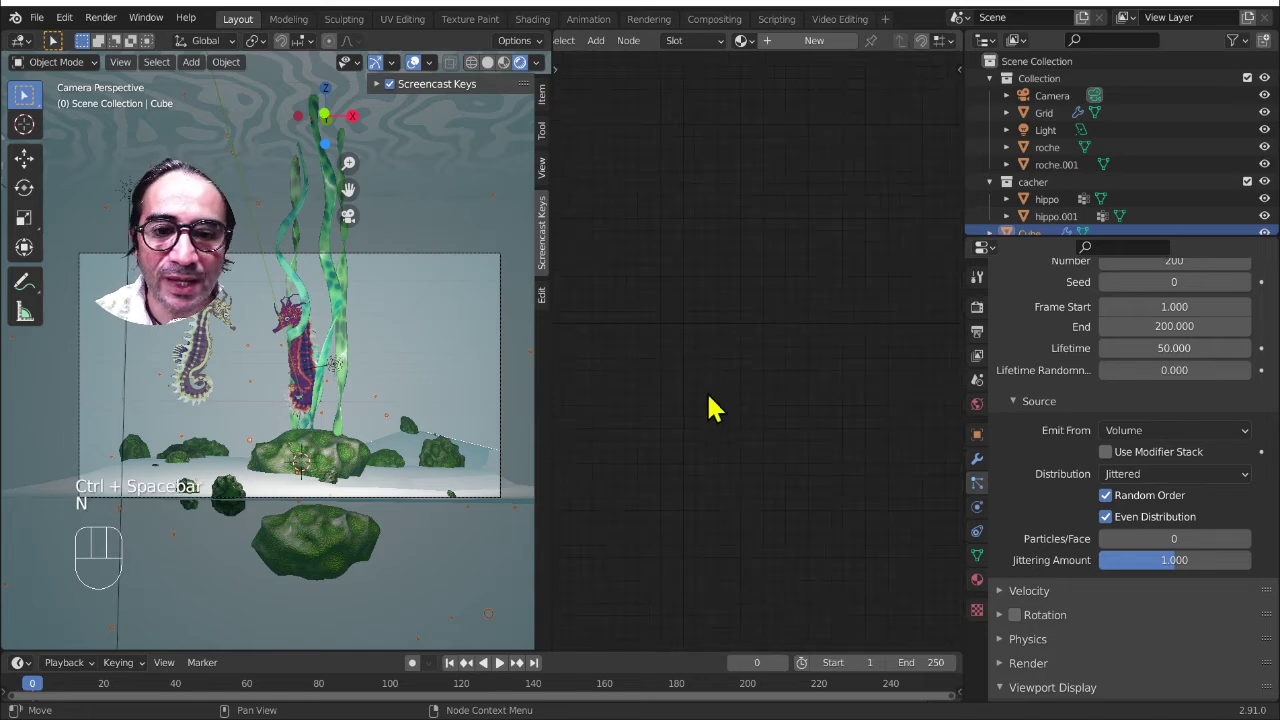
middle_click_drag(386, 423, 351, 249)
scroll(294, 366, "down", 5)
middle_click_drag(294, 375, 373, 406)
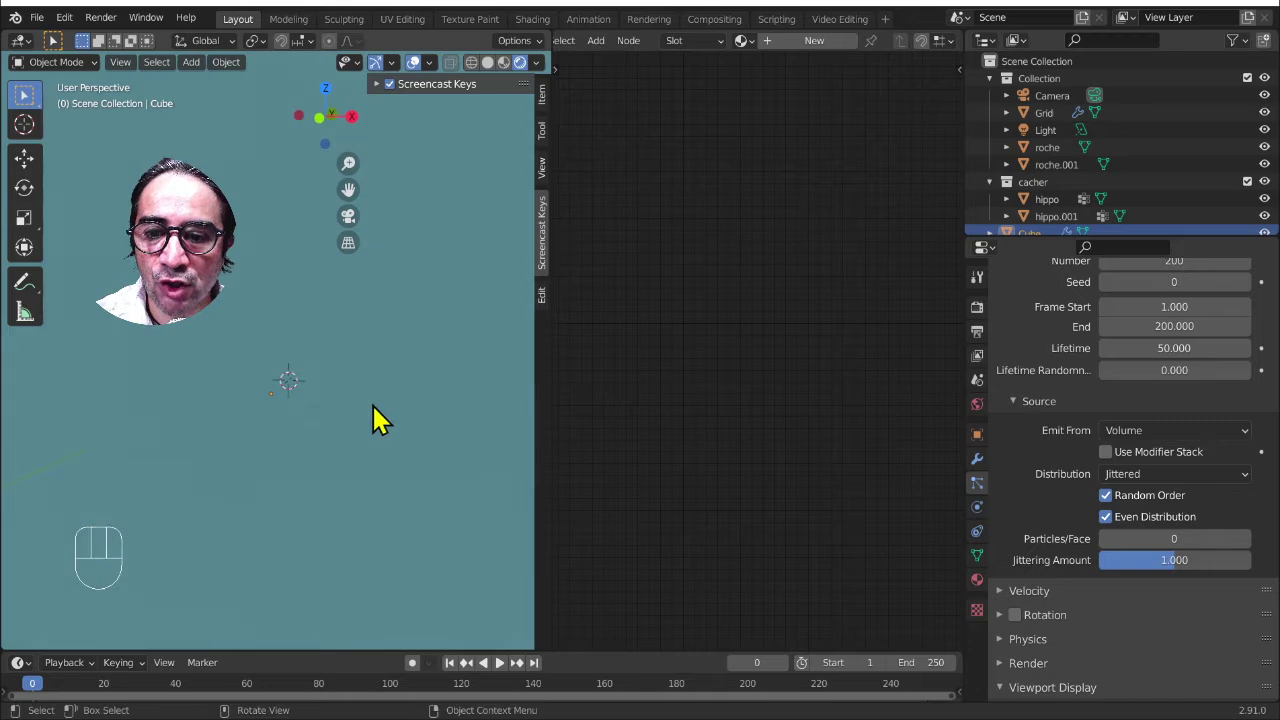
scroll(290, 425, "up", 5)
middle_click_drag(207, 445, 237, 473)
scroll(237, 473, "down", 2)
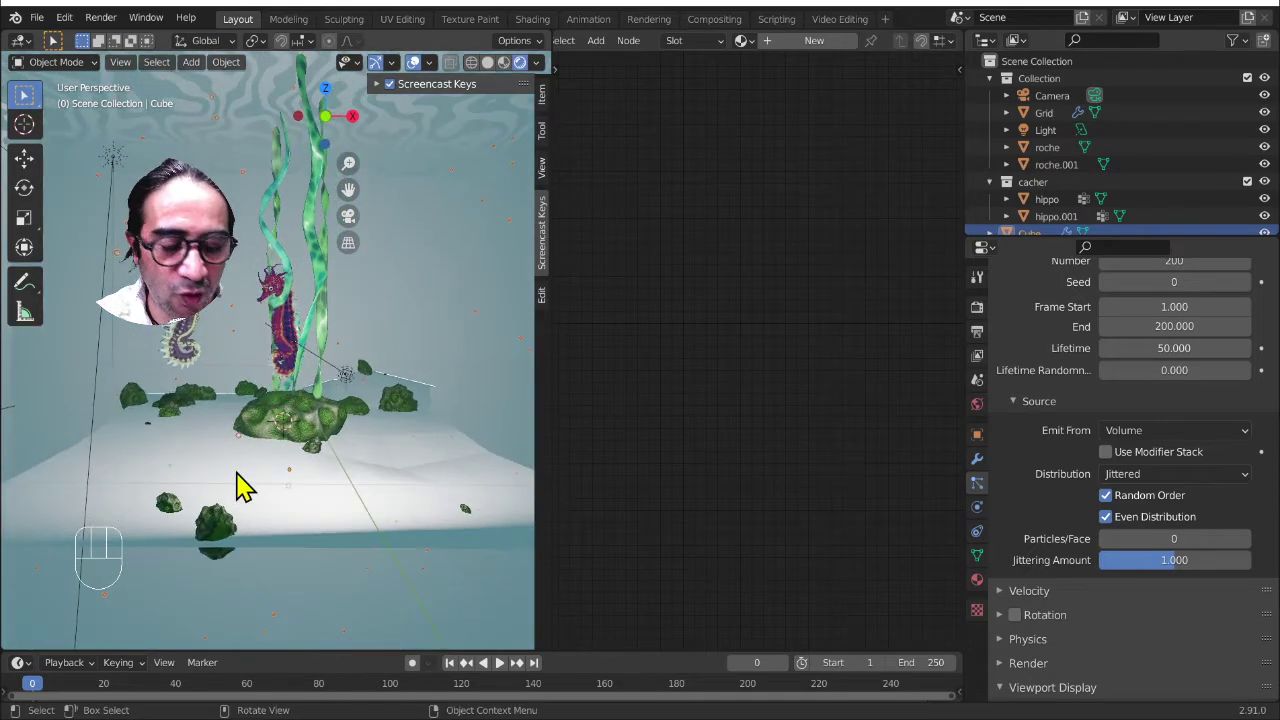
key("KP_0")
left_click(450, 268)
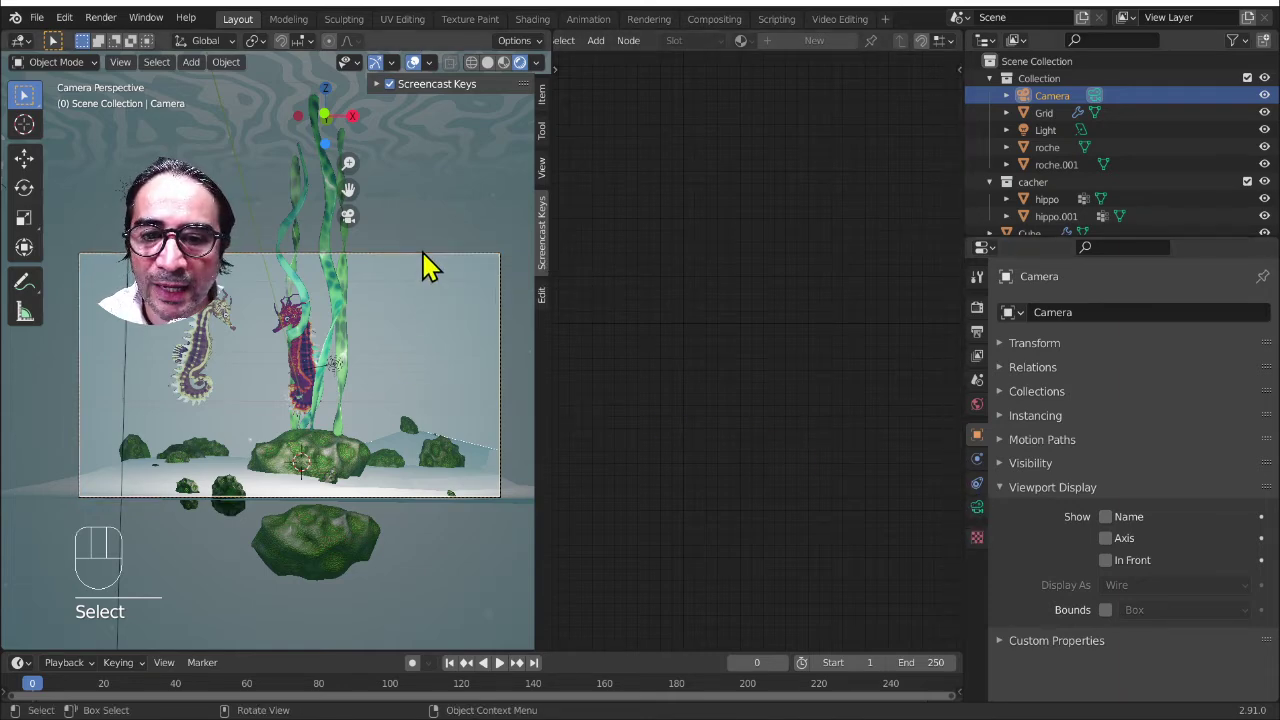
- Enable depth of field on the camera and make it focus on the red-purple seahorse, hippo
left_click(977, 508)
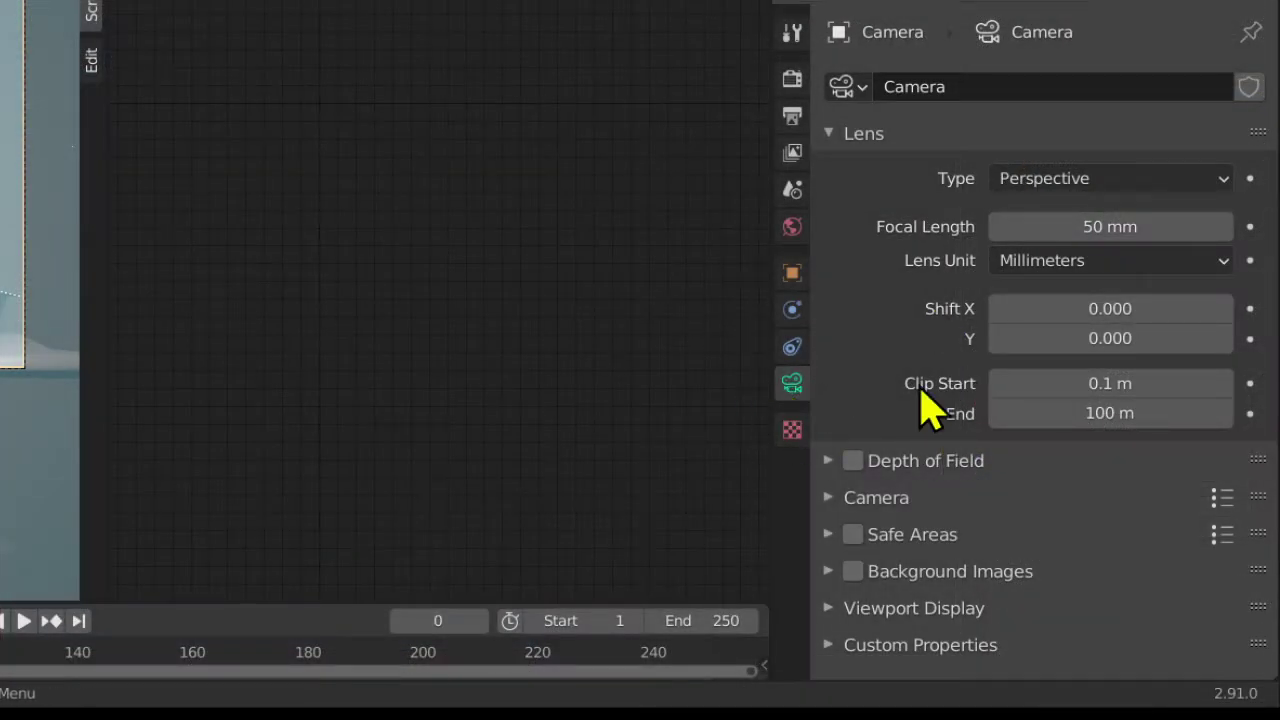
left_click(852, 460)
left_click(828, 461)
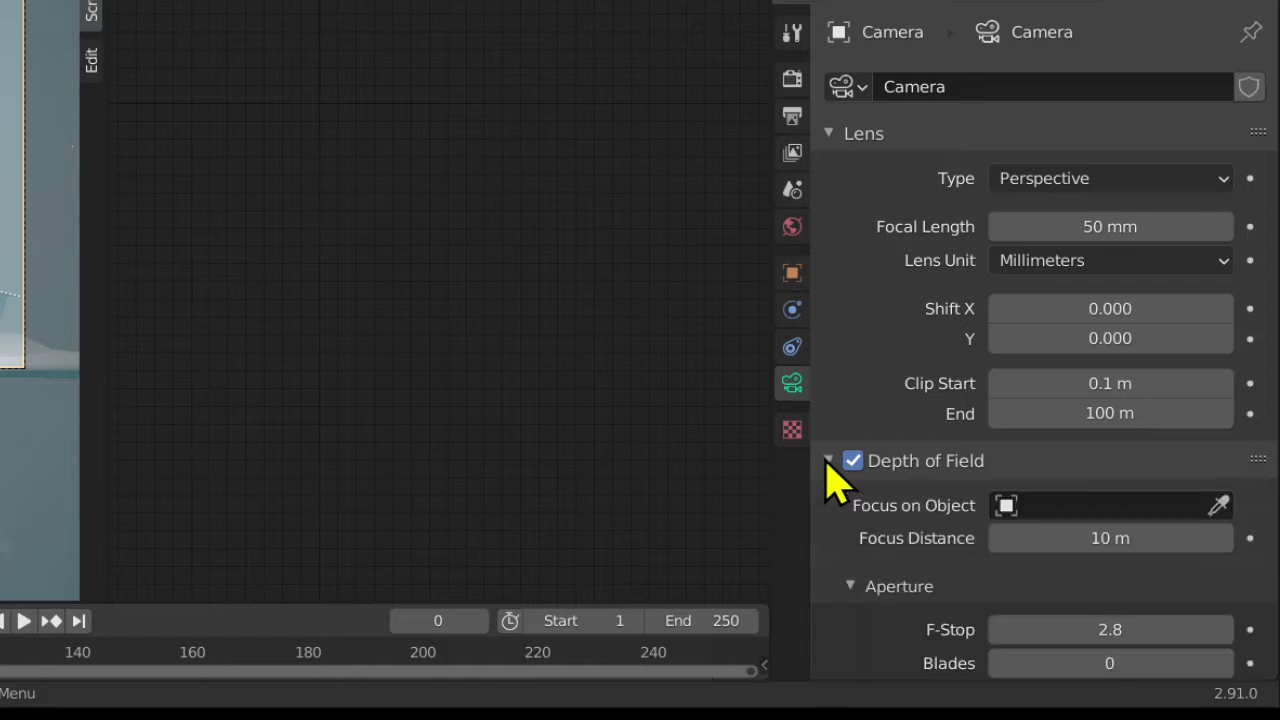
scroll(900, 240, "down", 4)
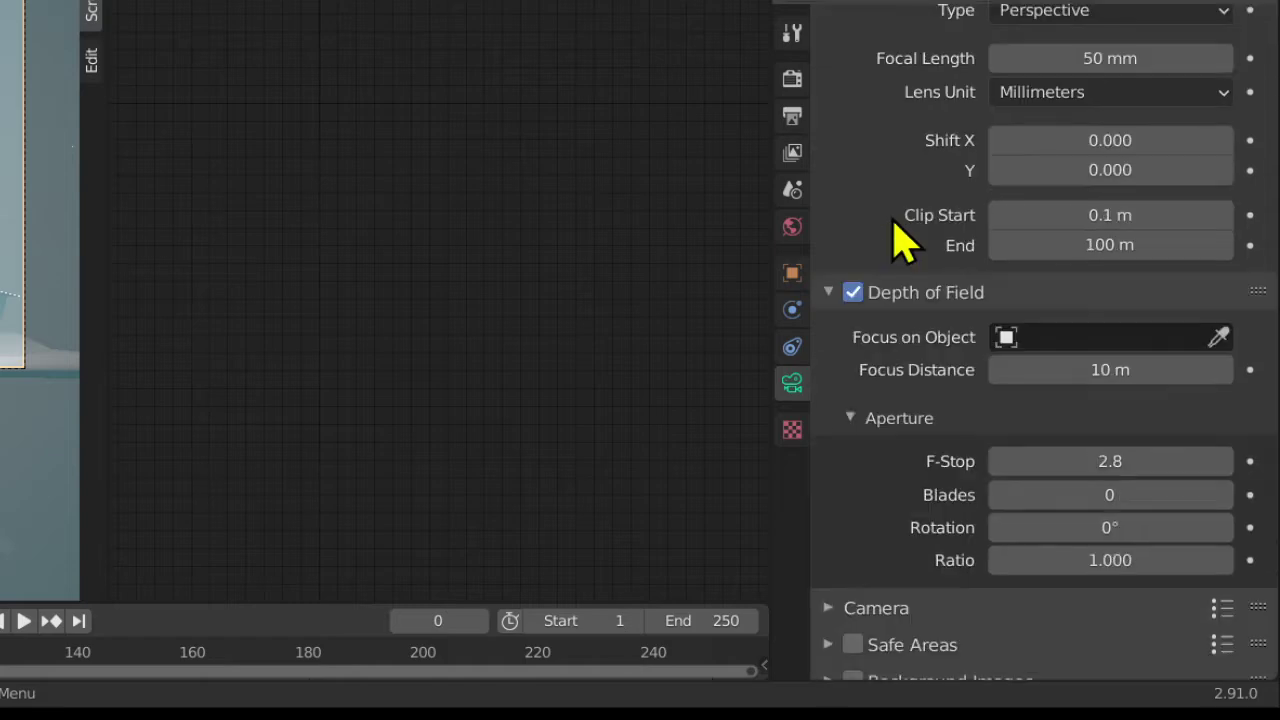
left_click(1218, 338)
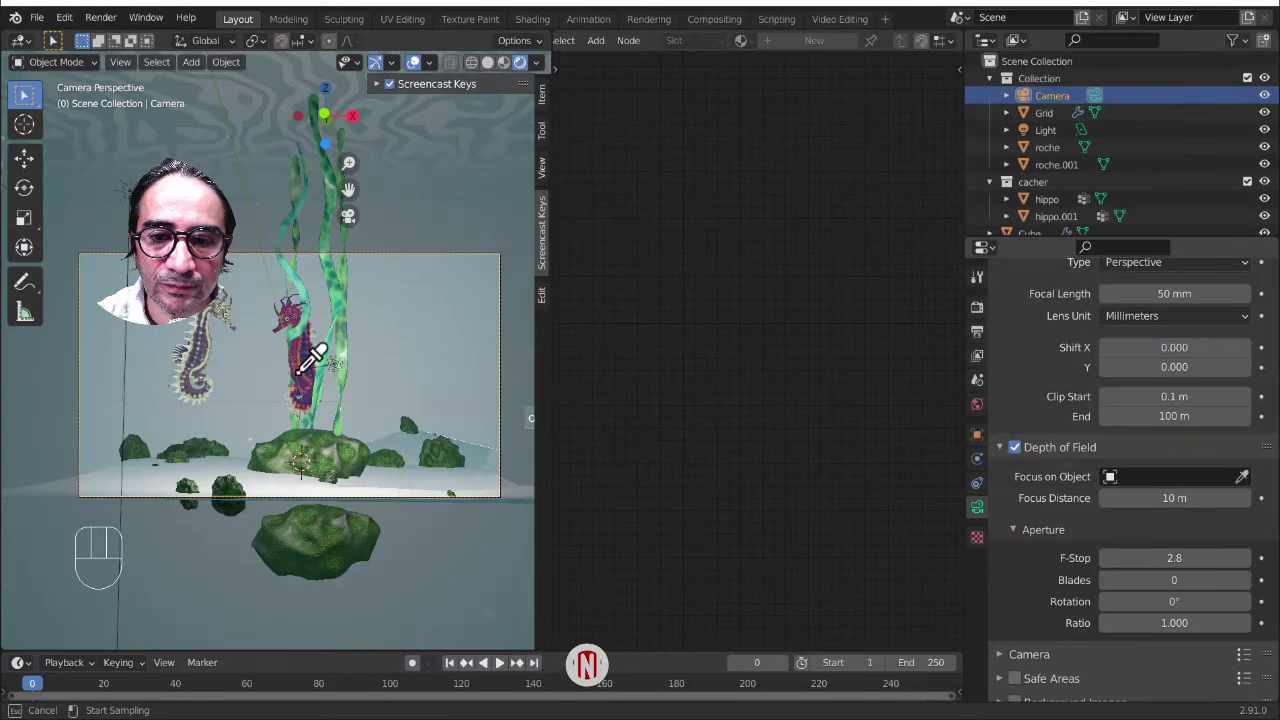
left_click(303, 386)
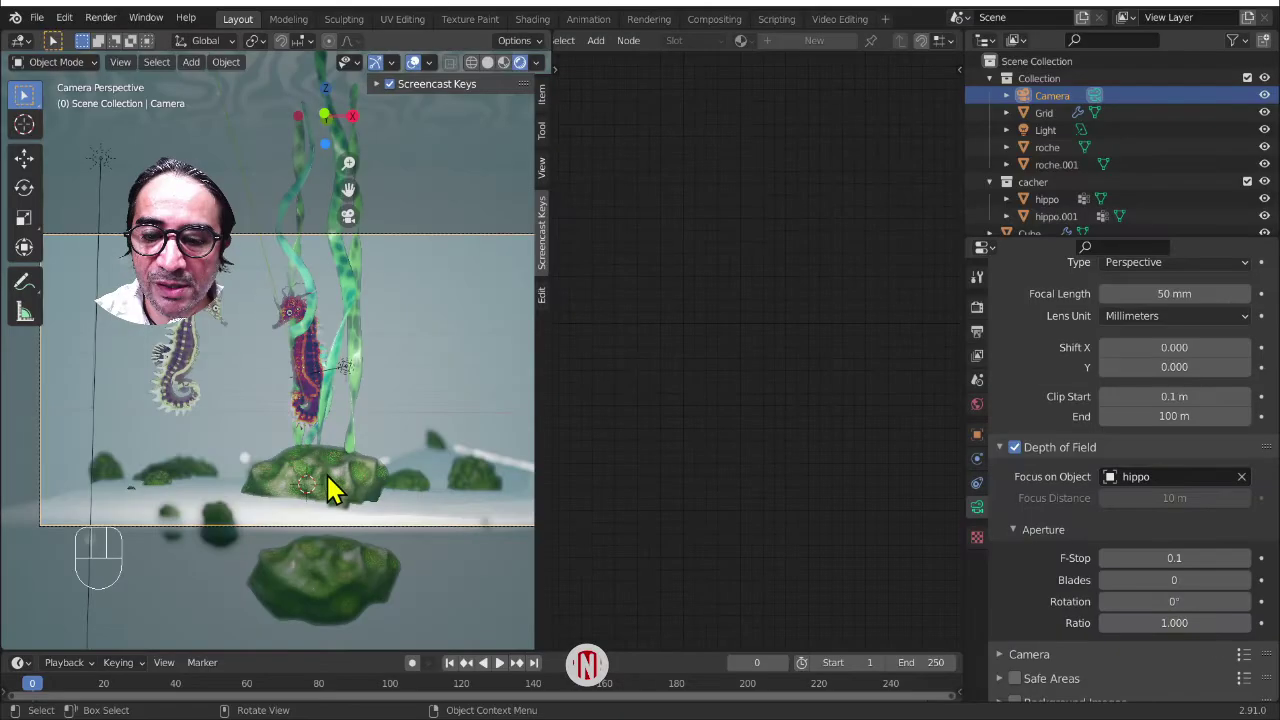
- Set the F-Stop of the camera's depth of field to 0.17
left_click_drag(1110, 463, 1114, 463, "shift")
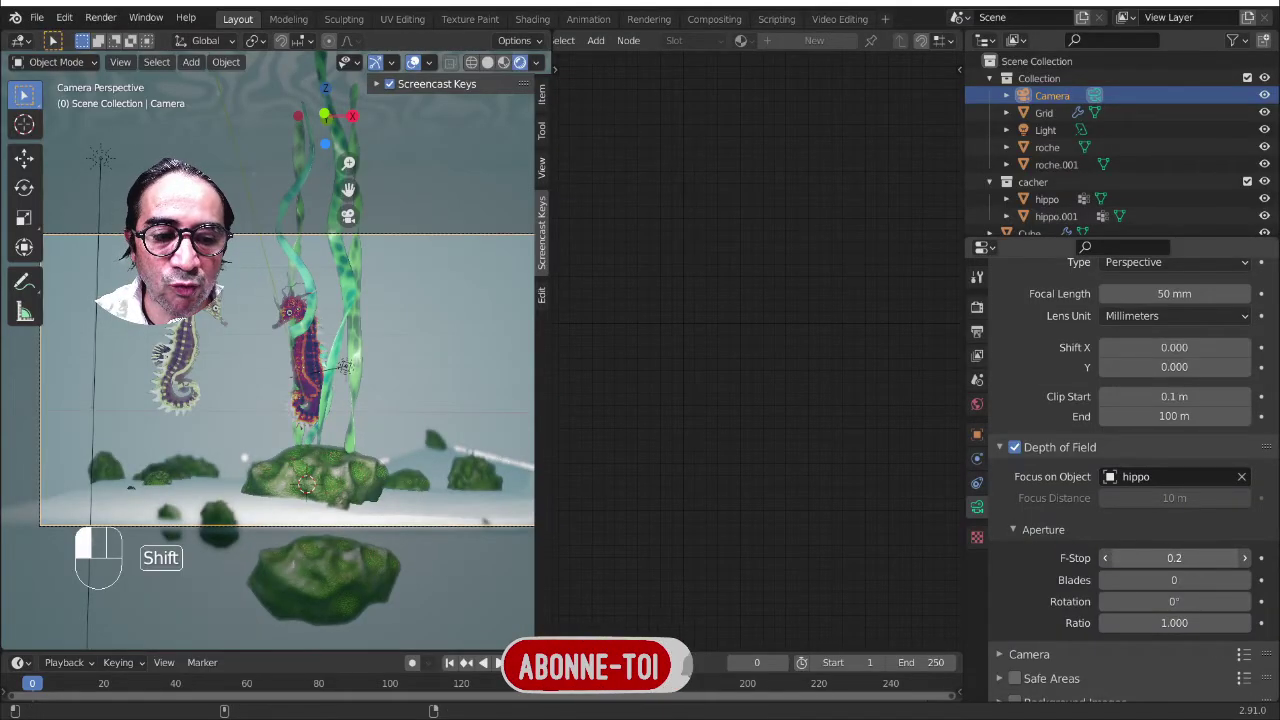
left_click(1176, 558)
type("0.25")
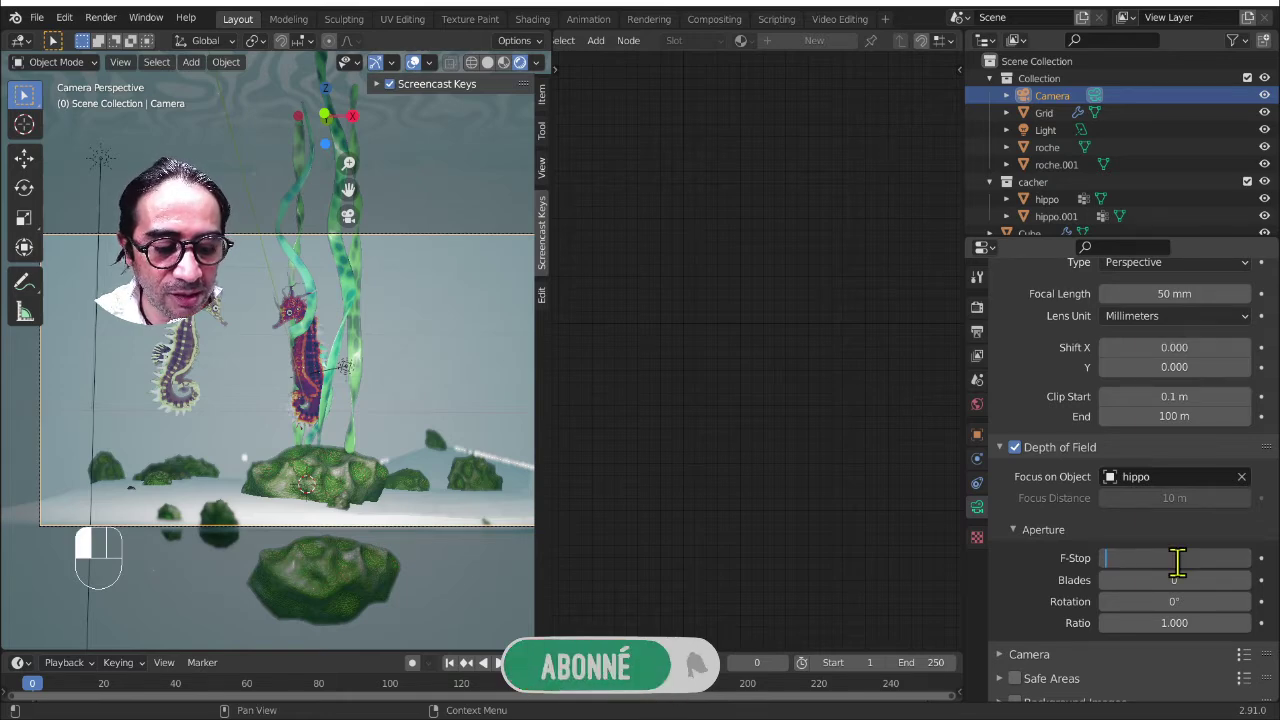
type("0.17")
key("Return")
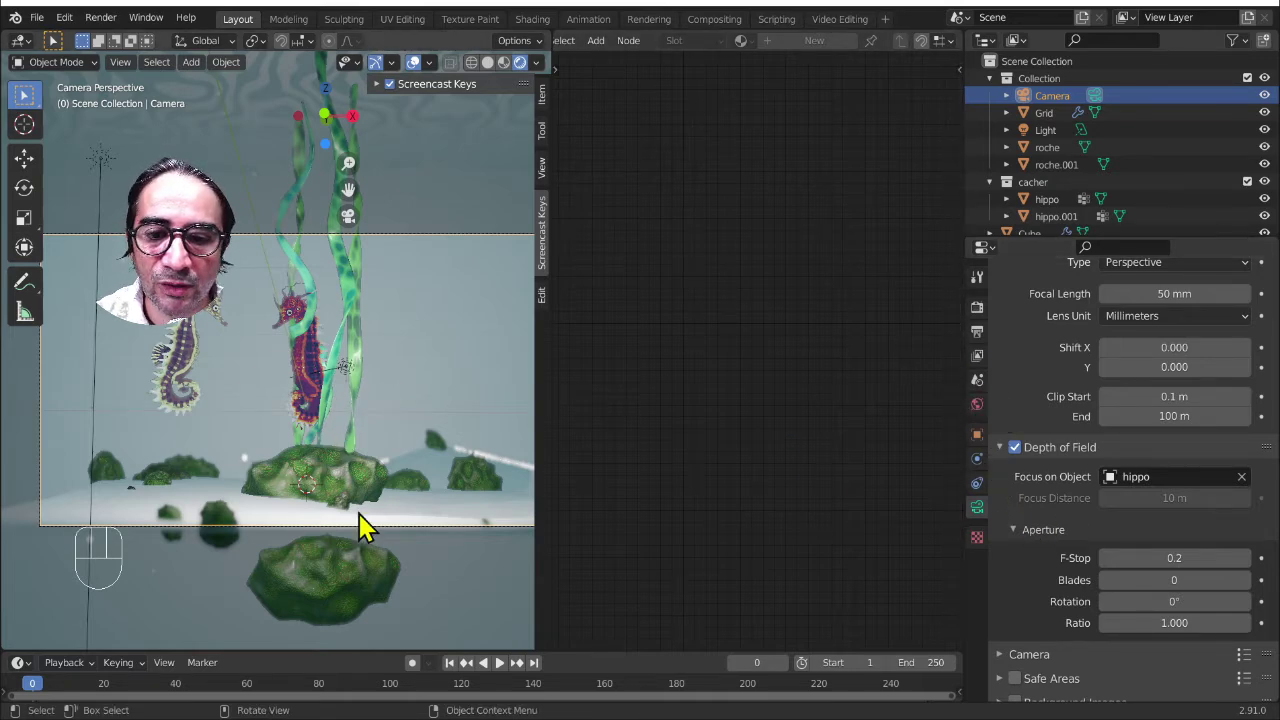
- Raise the viewport display amount of the Grid seabed's rock particles to 100% and check the full scene in an enlarged view
left_click(412, 540)
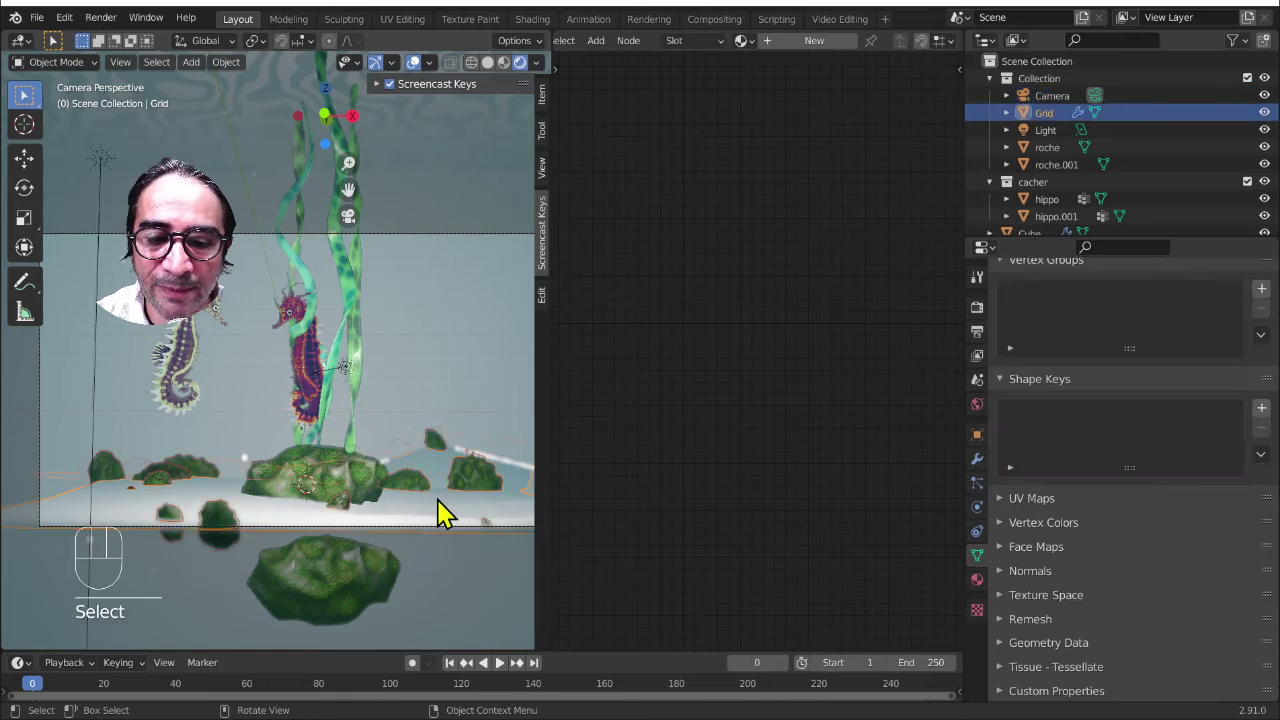
left_click(977, 483)
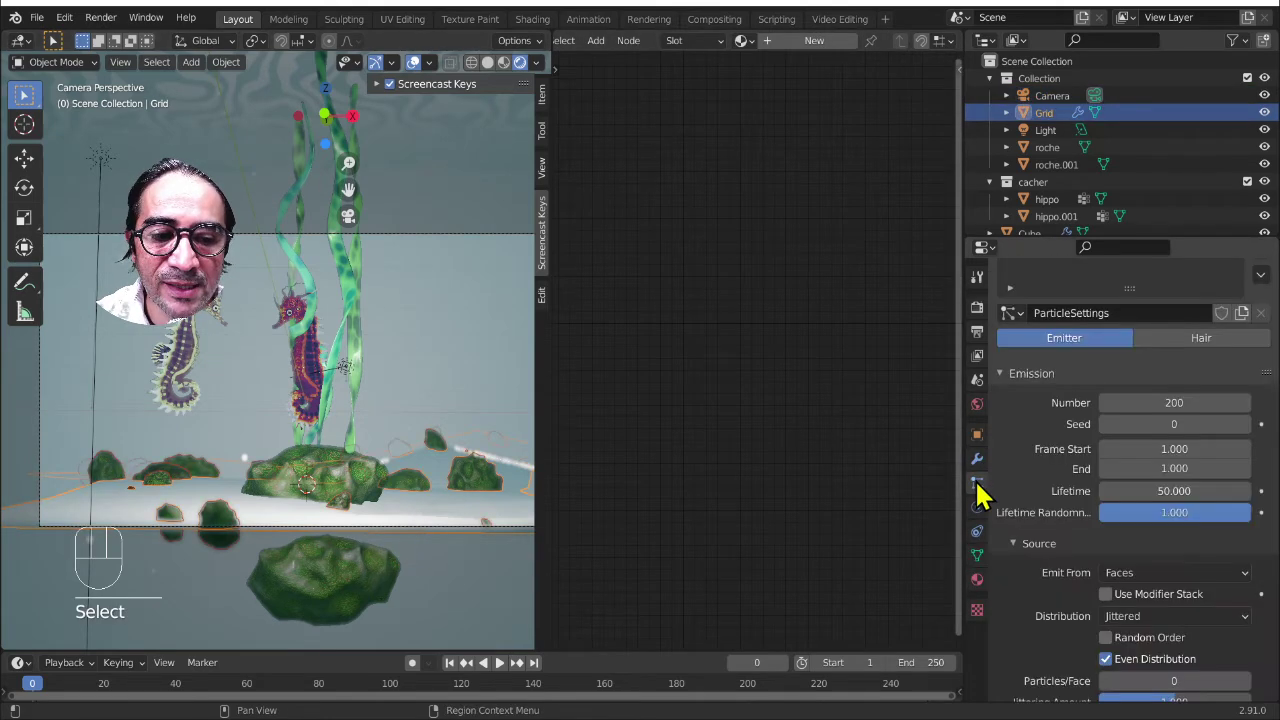
scroll(1140, 605, "down", 5)
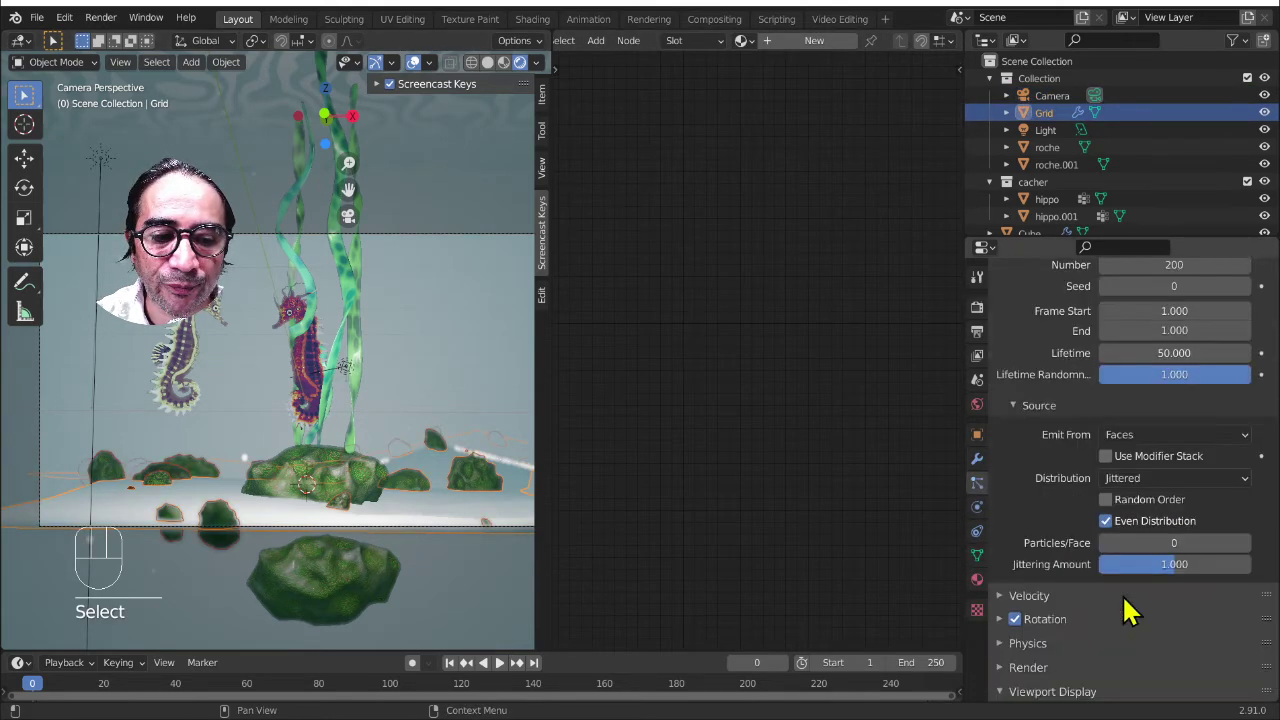
scroll(1057, 609, "down", 2)
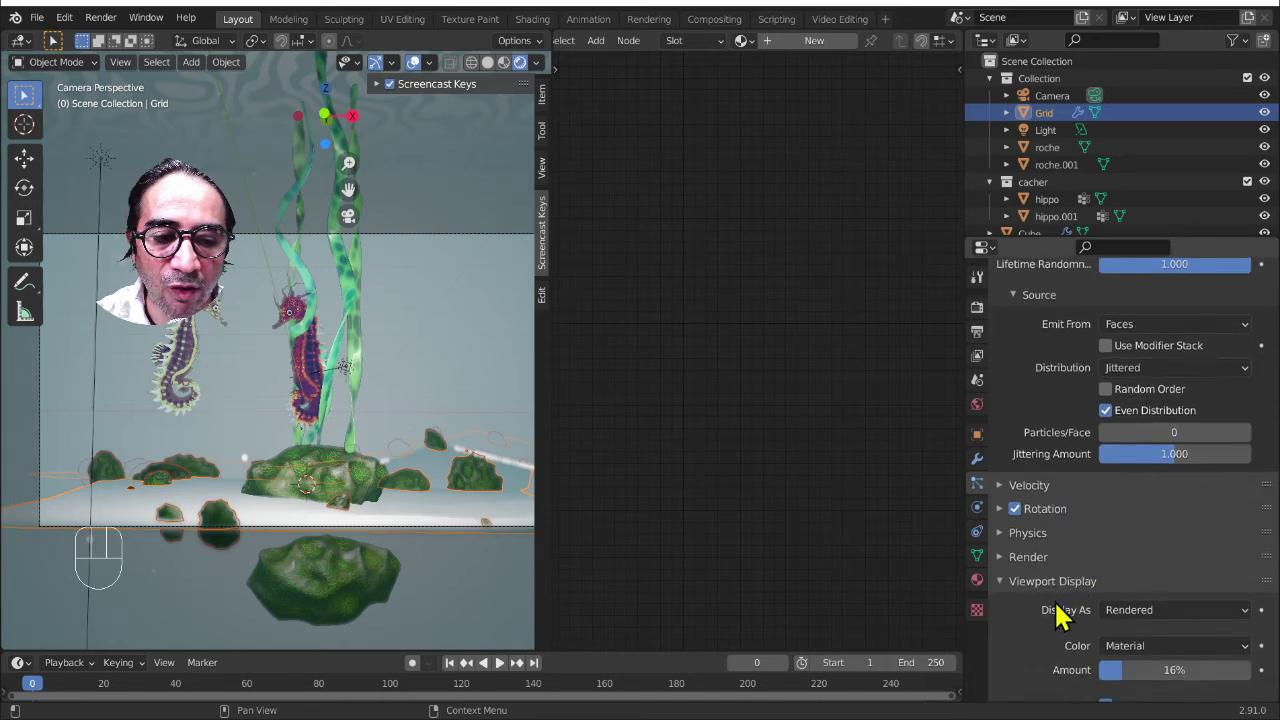
left_click_drag(1122, 614, 1233, 614)
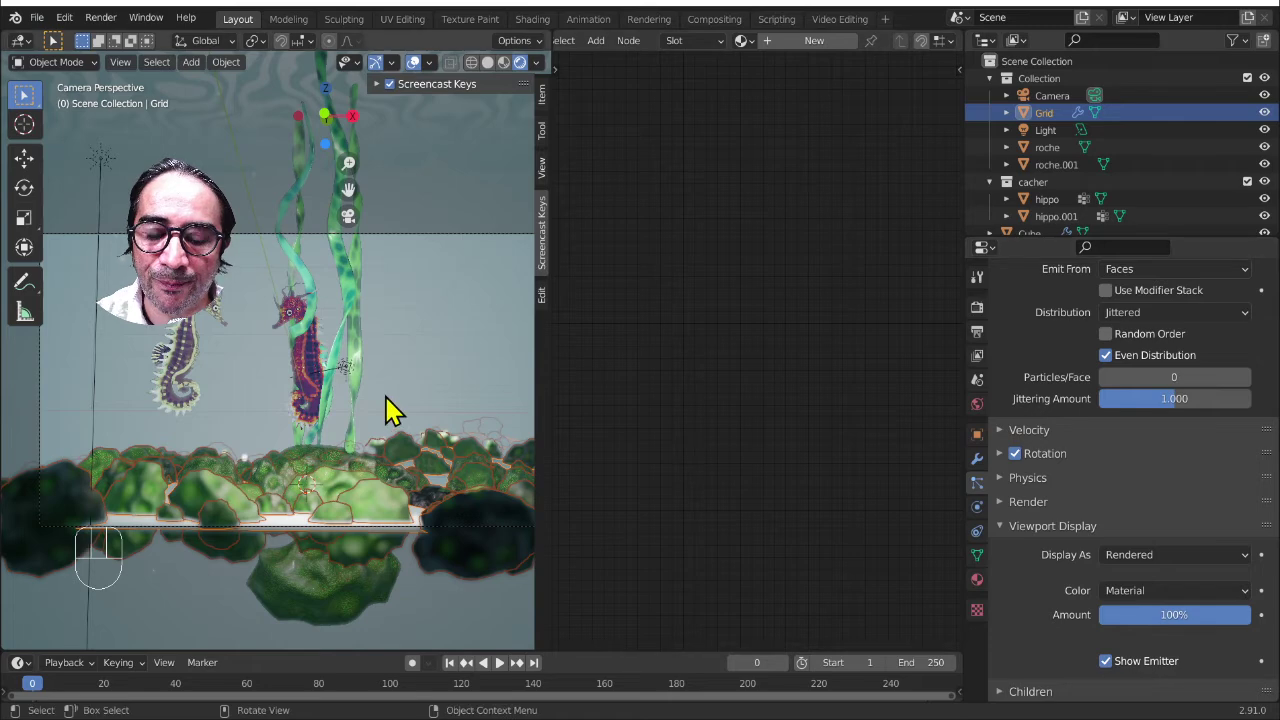
key("ctrl+space")
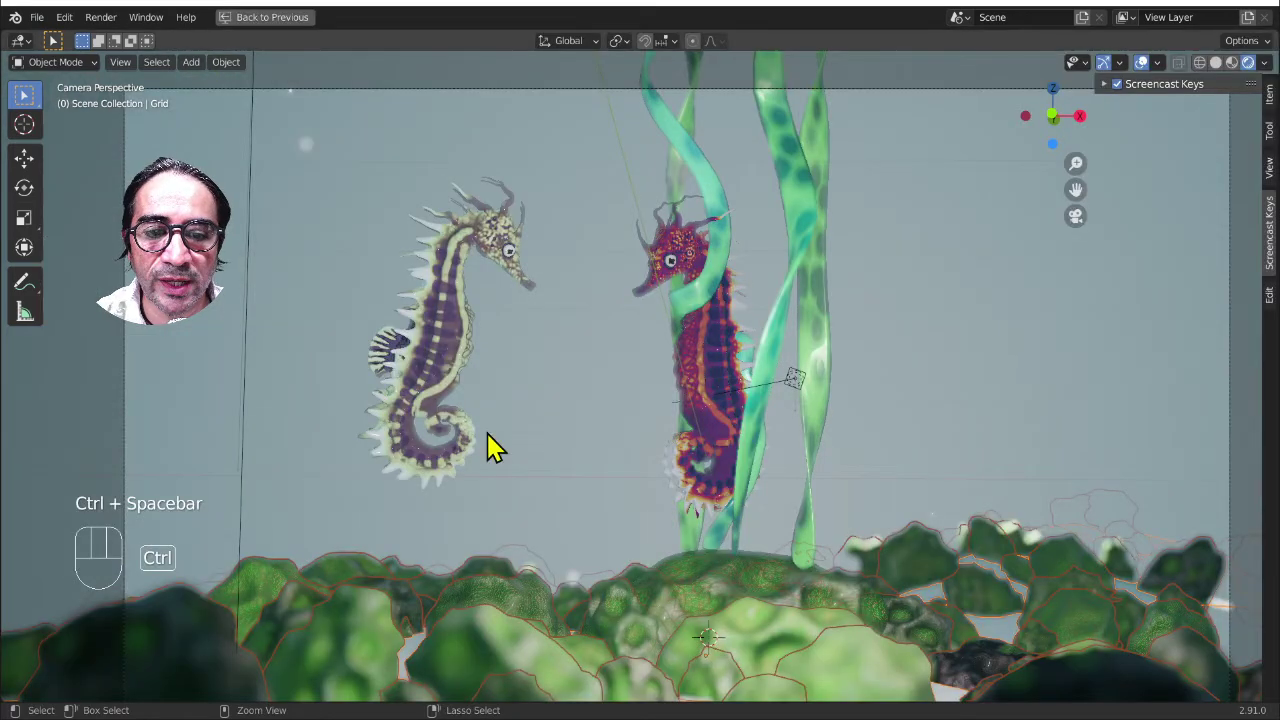
scroll(486, 445, "down", 1)
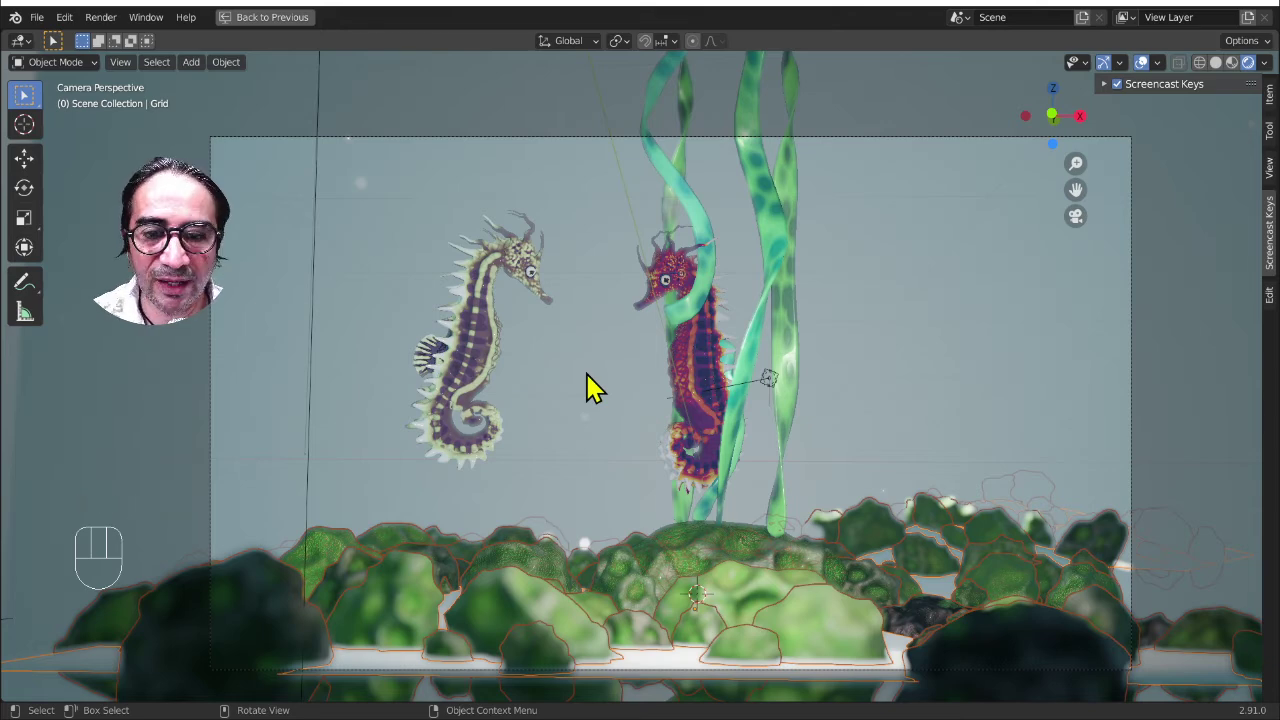
key("ctrl+space")
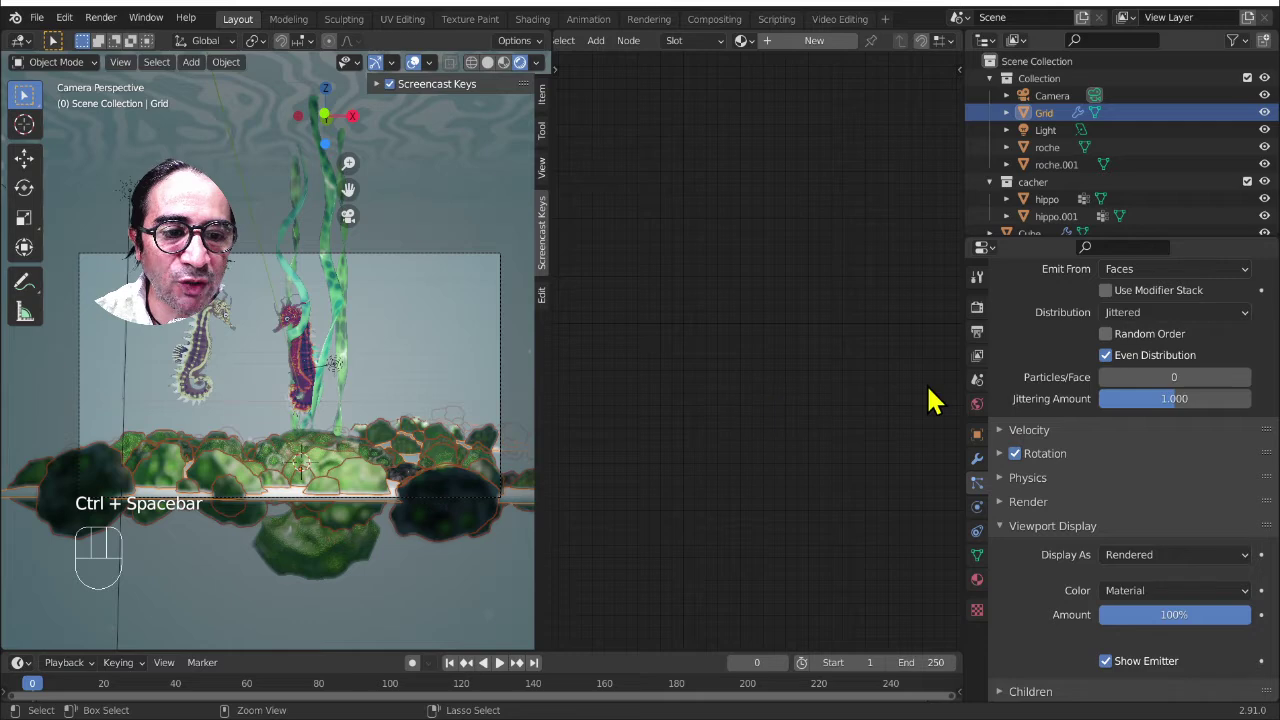
- Collapse the Volumetrics render settings and set the output resolution to 1280 × 720 px
left_click(977, 308)
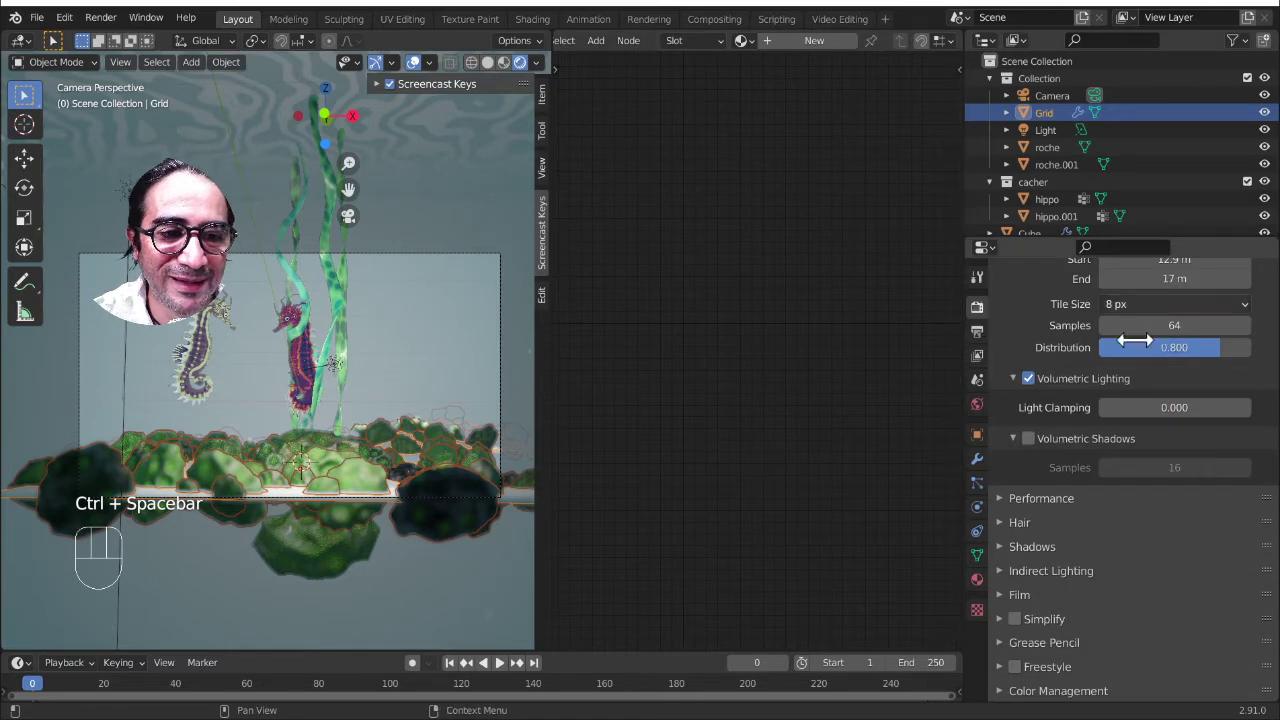
scroll(1132, 350, "up", 5)
left_click(1041, 343)
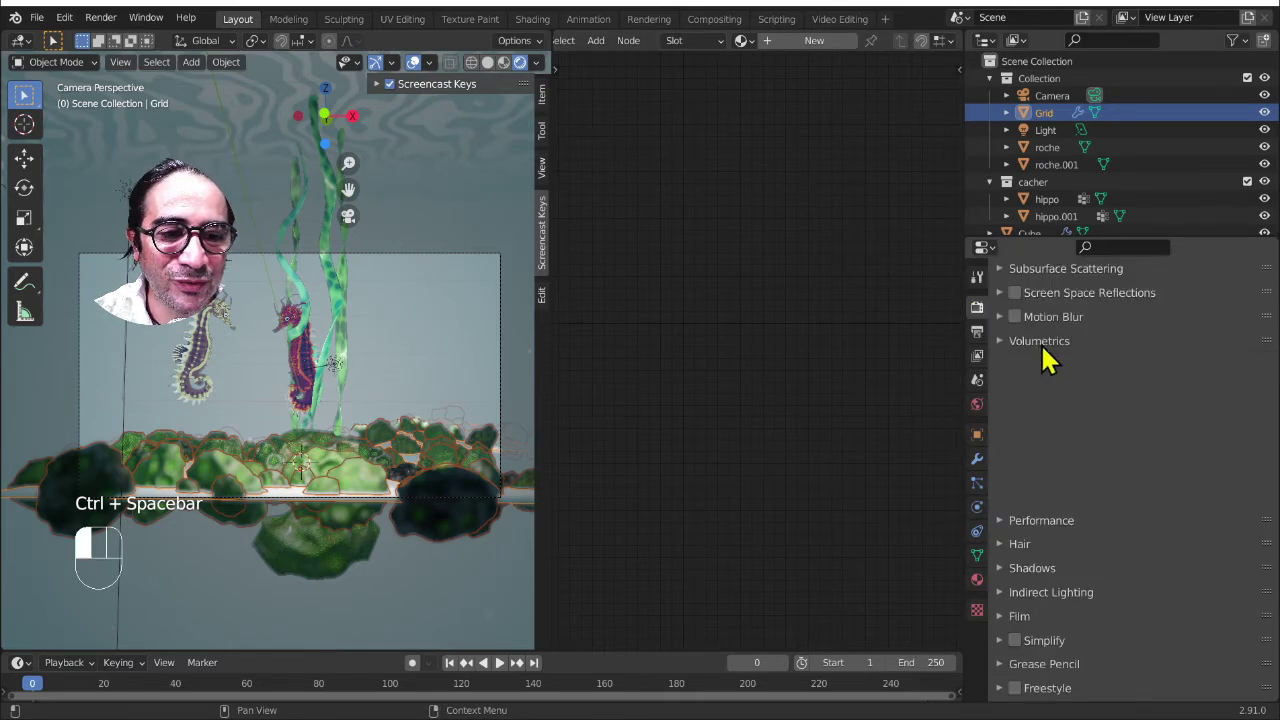
scroll(1048, 360, "up", 5)
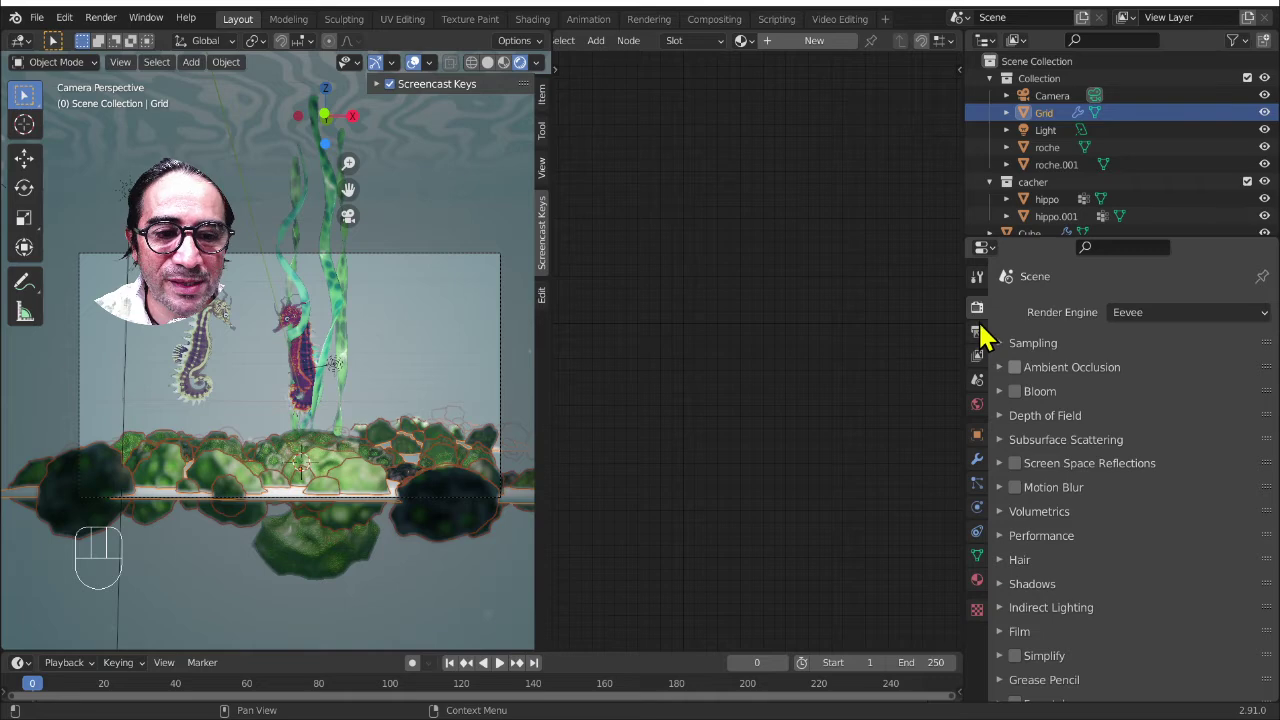
left_click(979, 333)
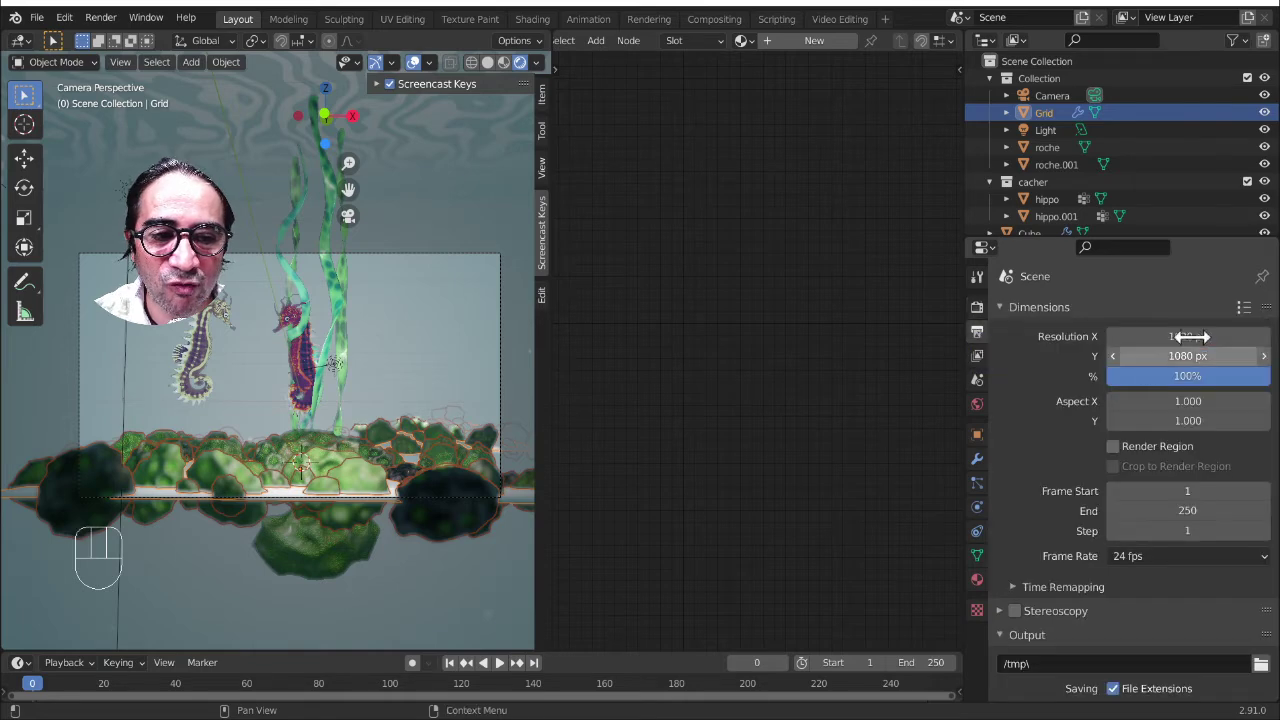
left_click(1244, 307)
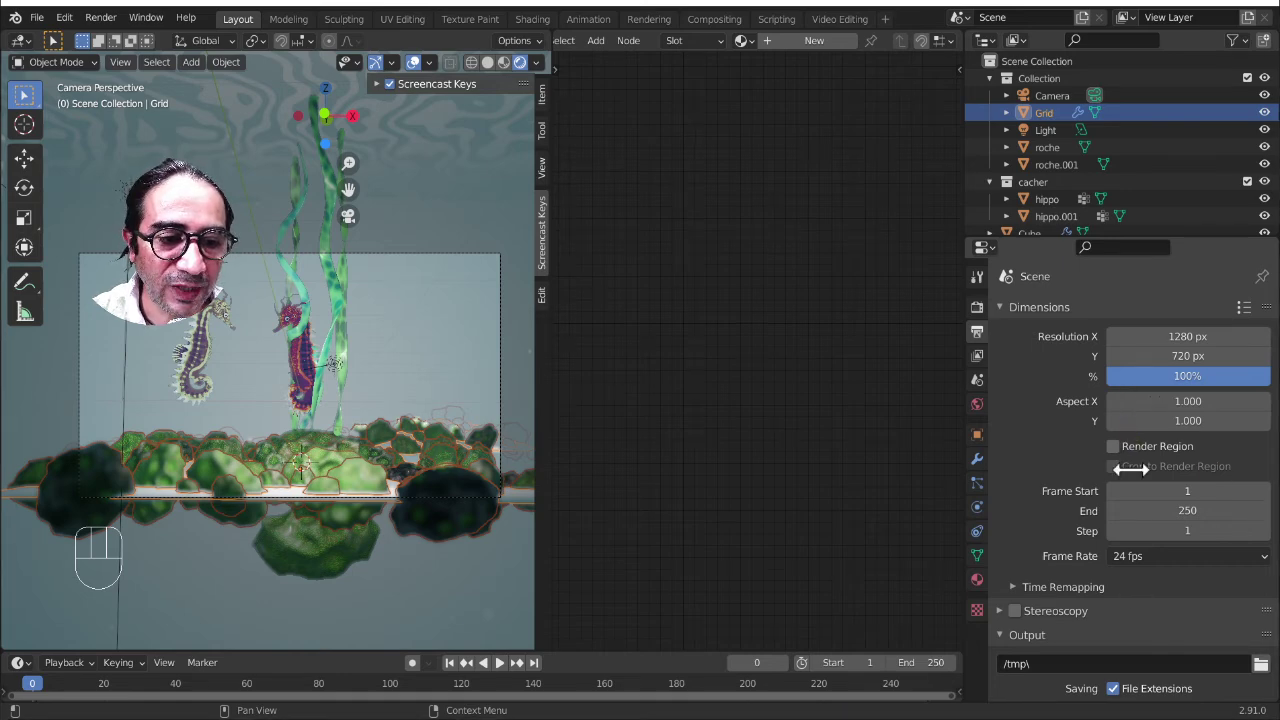
- Set the render output path to the hippocampe folder with the base file name hippo
scroll(1097, 531, "down", 3)
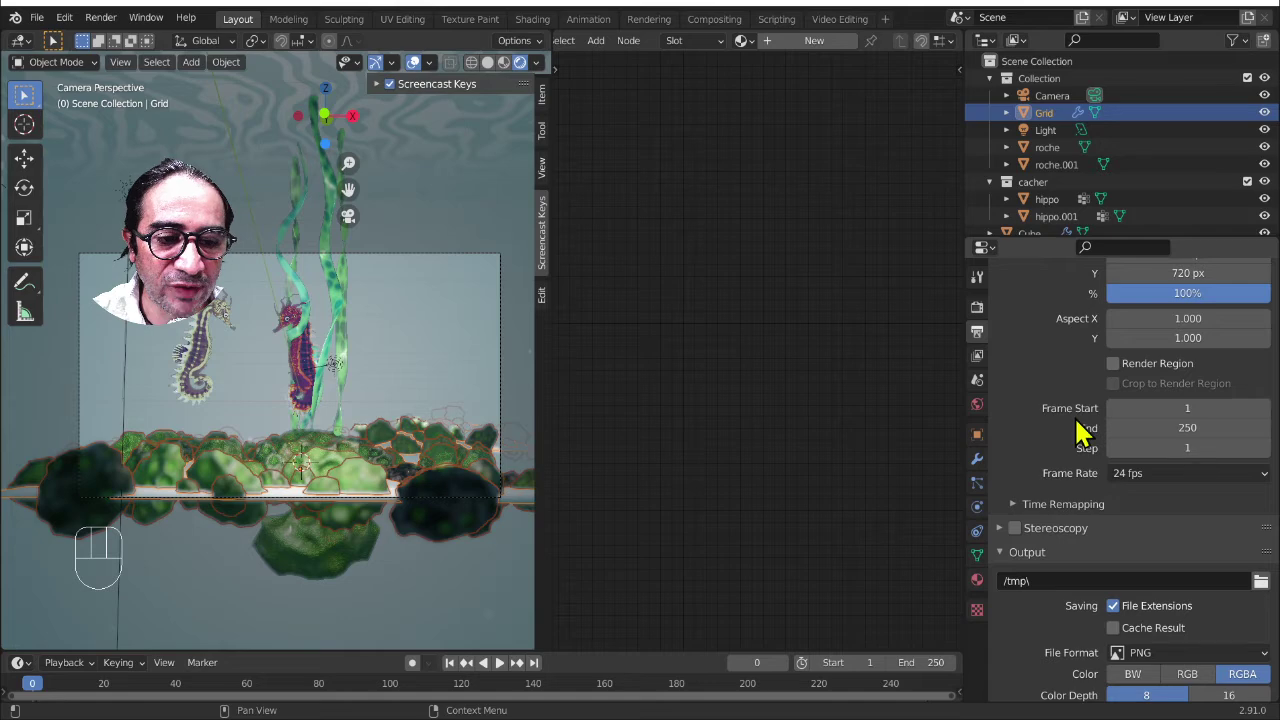
scroll(1050, 500, "down", 2)
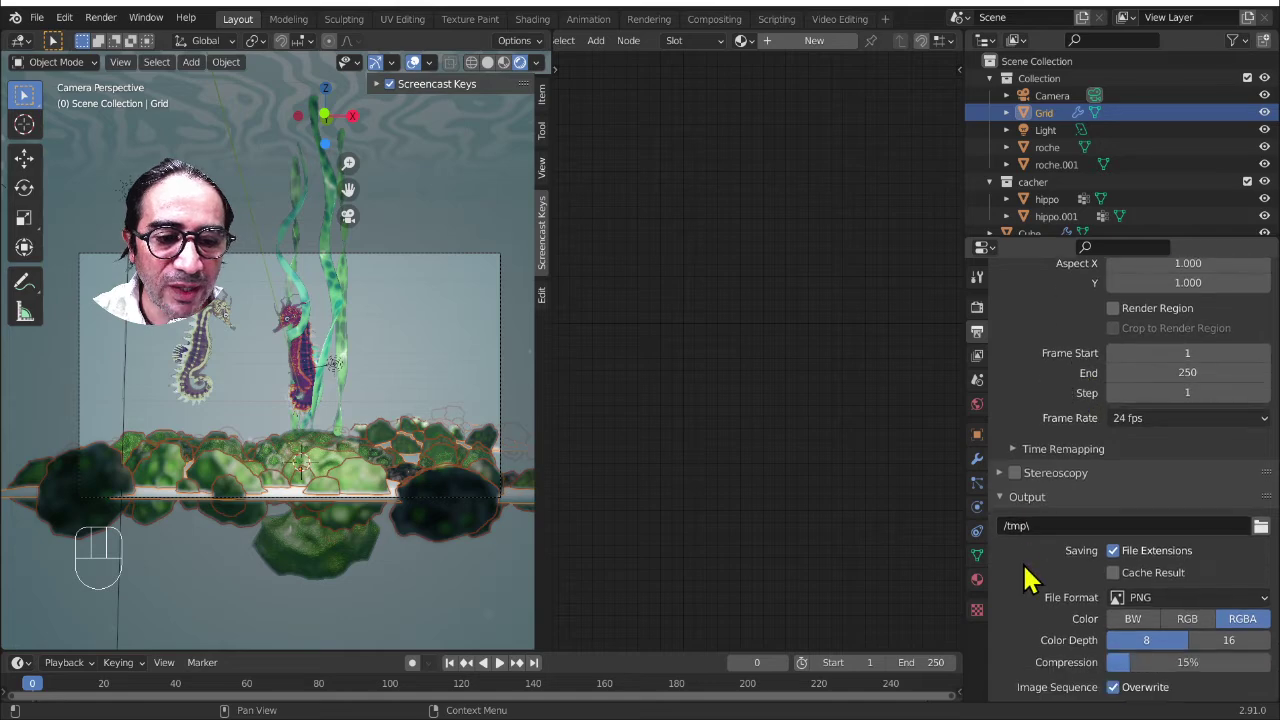
left_click(1259, 527)
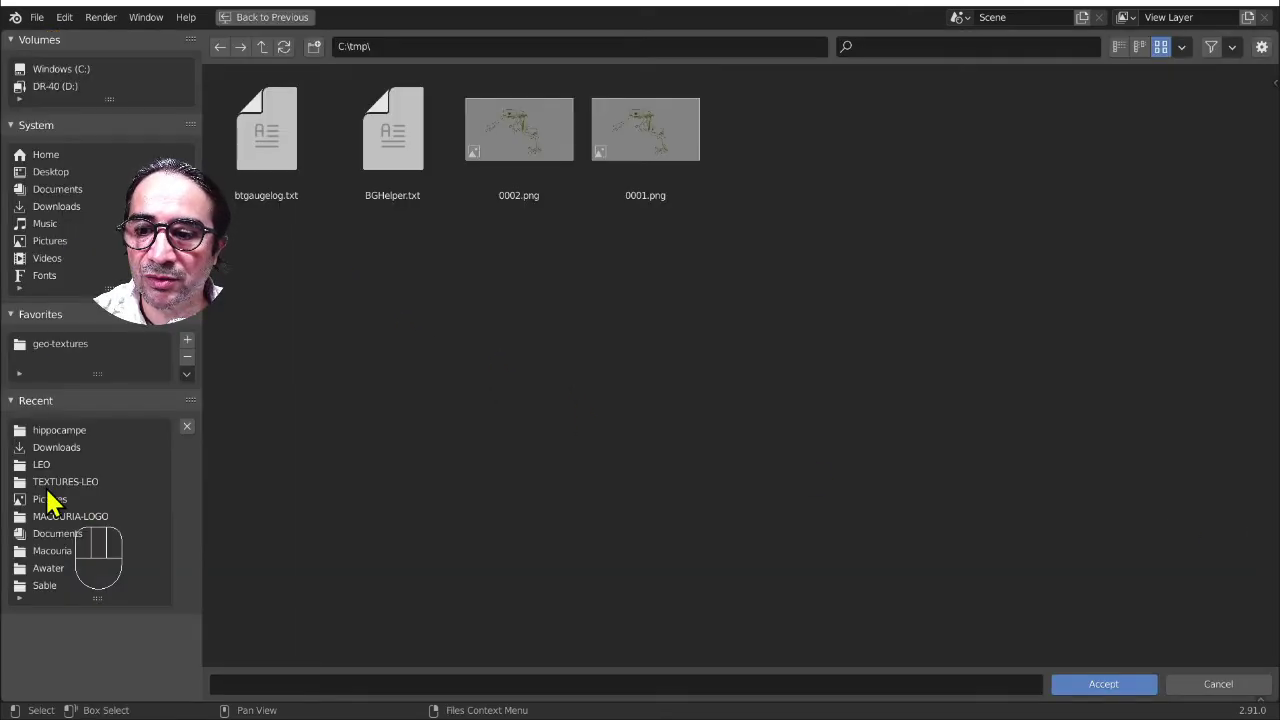
left_click(60, 431)
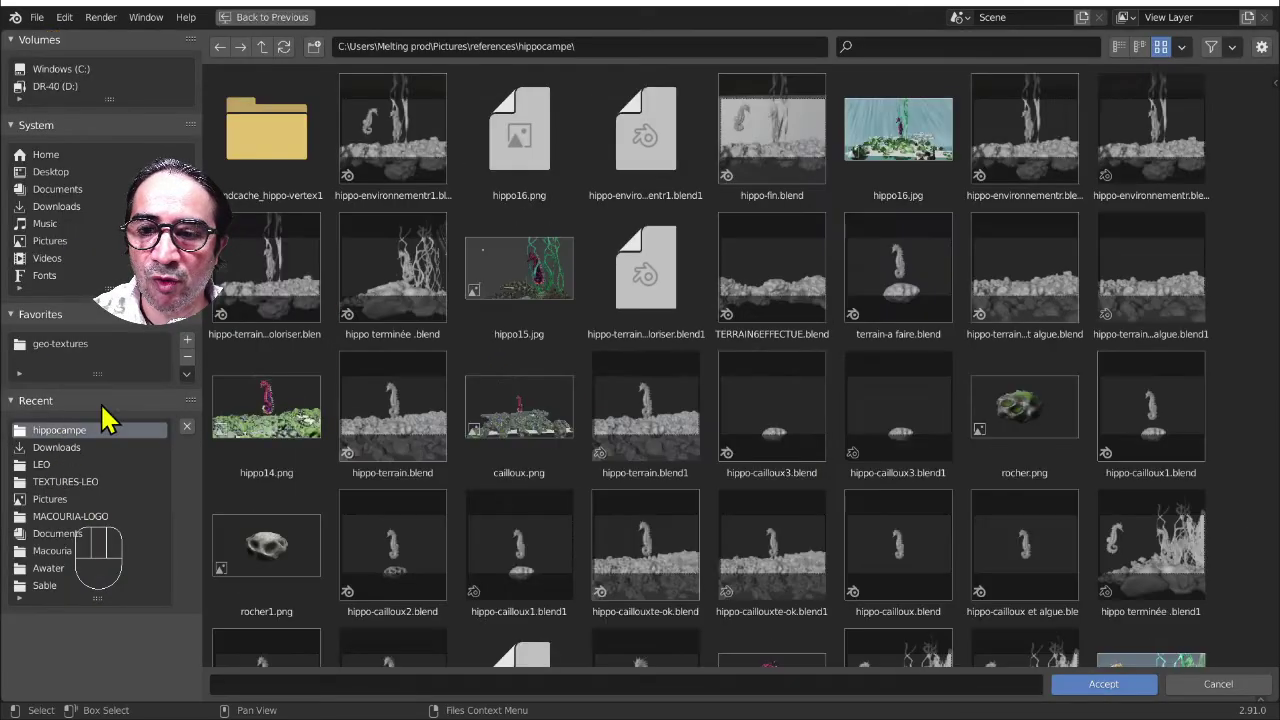
left_click(515, 140)
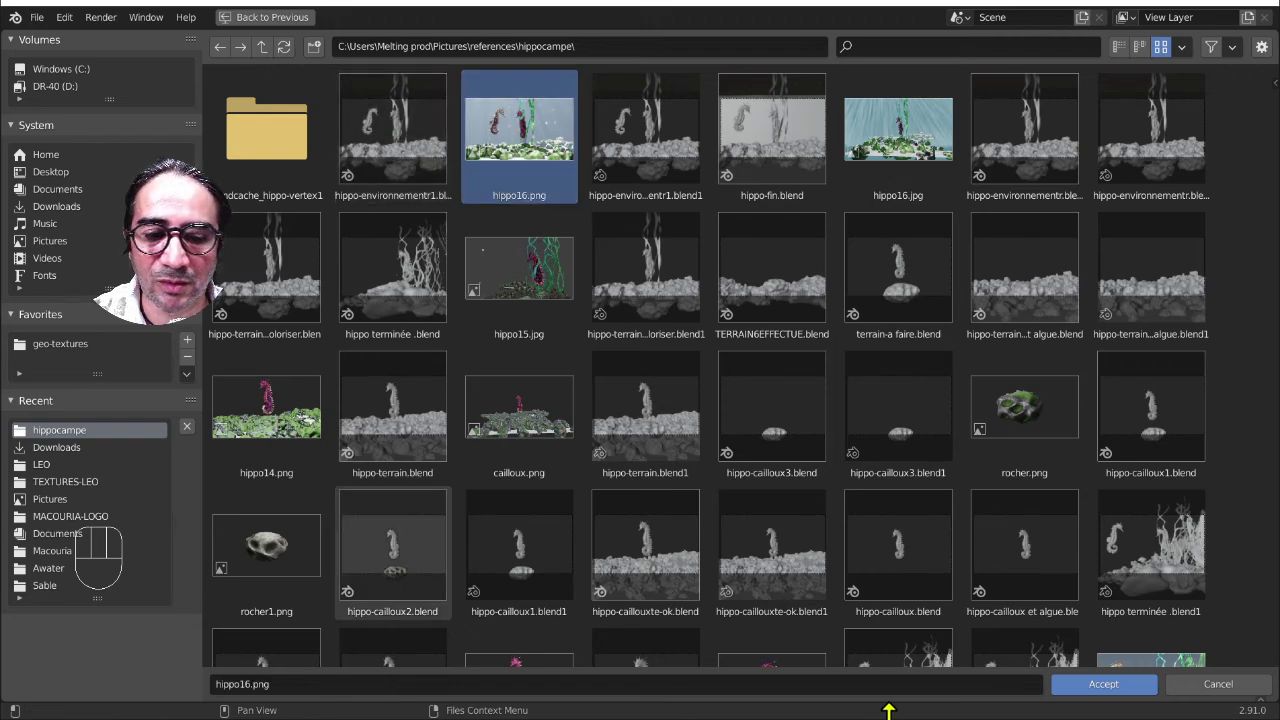
left_click(1026, 688)
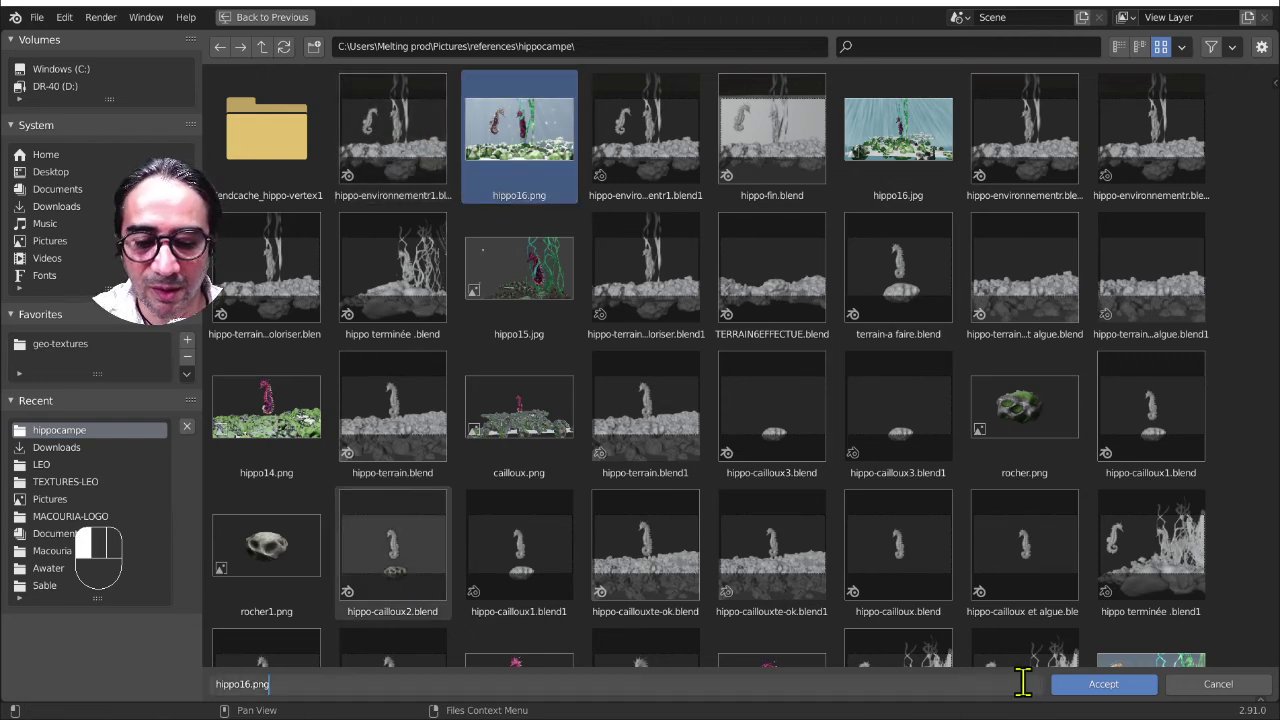
key("BackSpace")
key("BackSpace")
key("BackSpace")
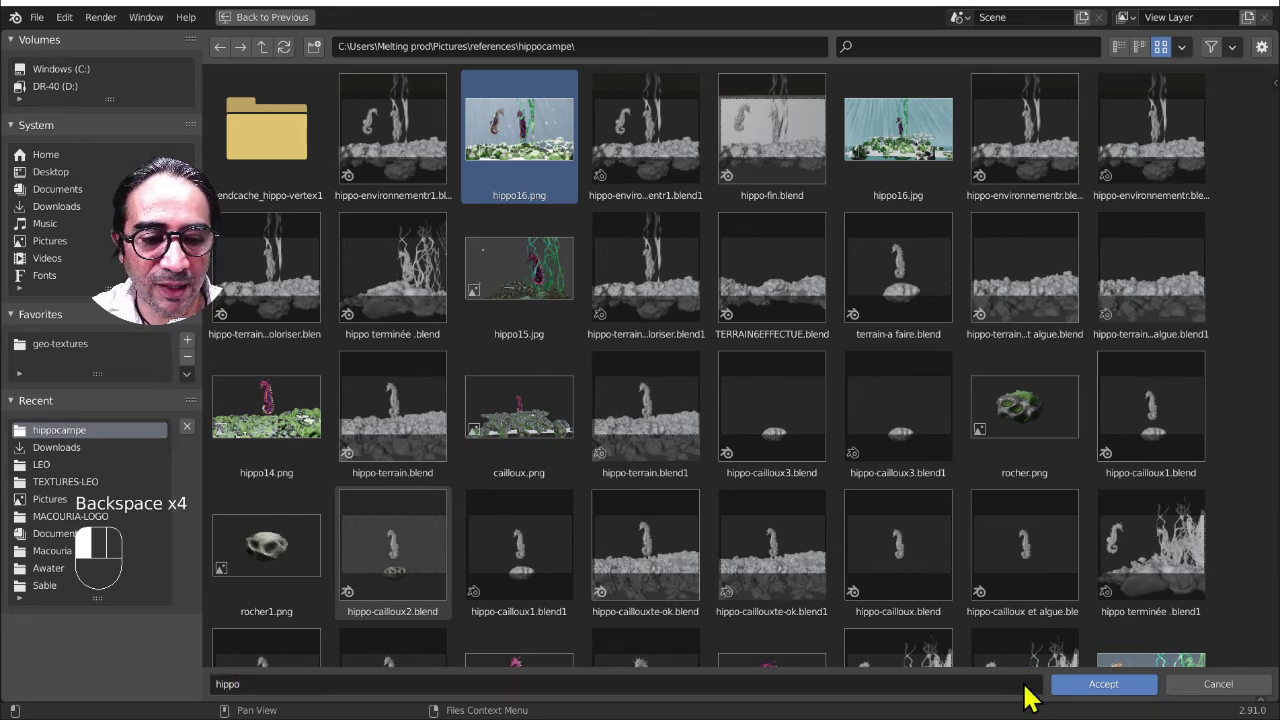
left_click(1100, 685)
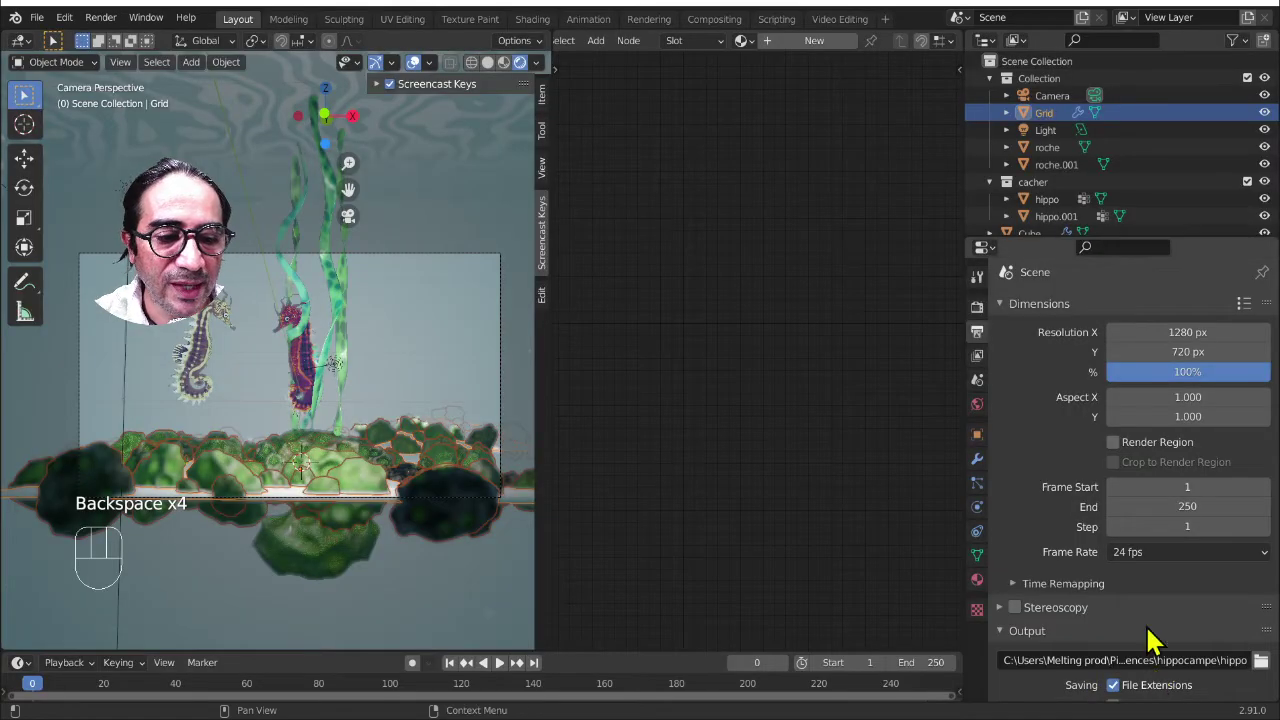
- Set the output file format to JPEG and collapse the Output settings
scroll(1082, 628, "down", 3)
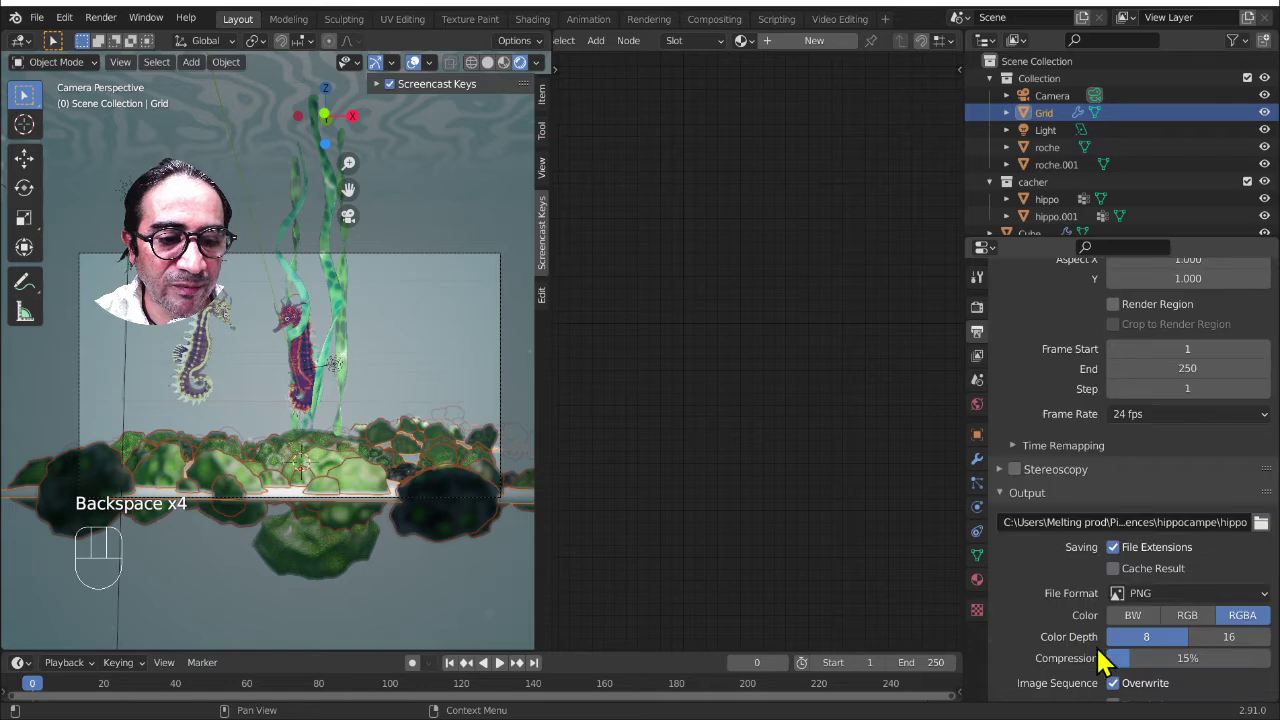
scroll(1085, 598, "down", 1)
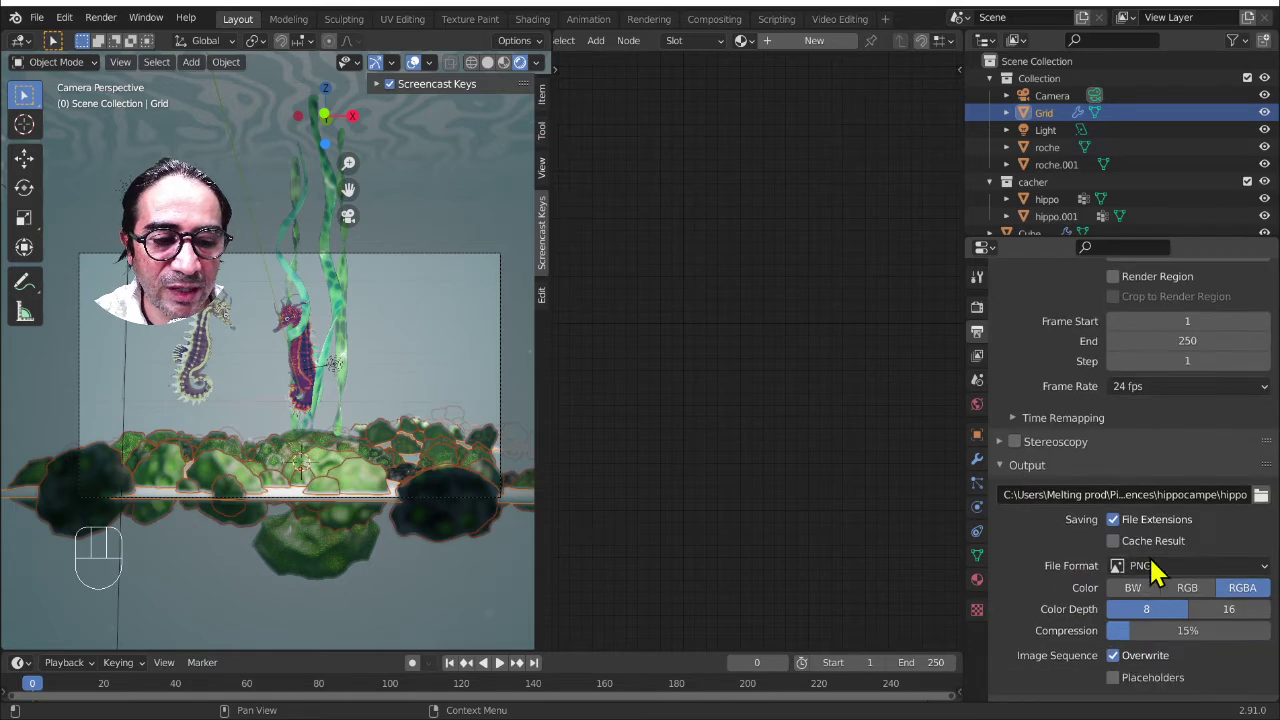
left_click(1170, 567)
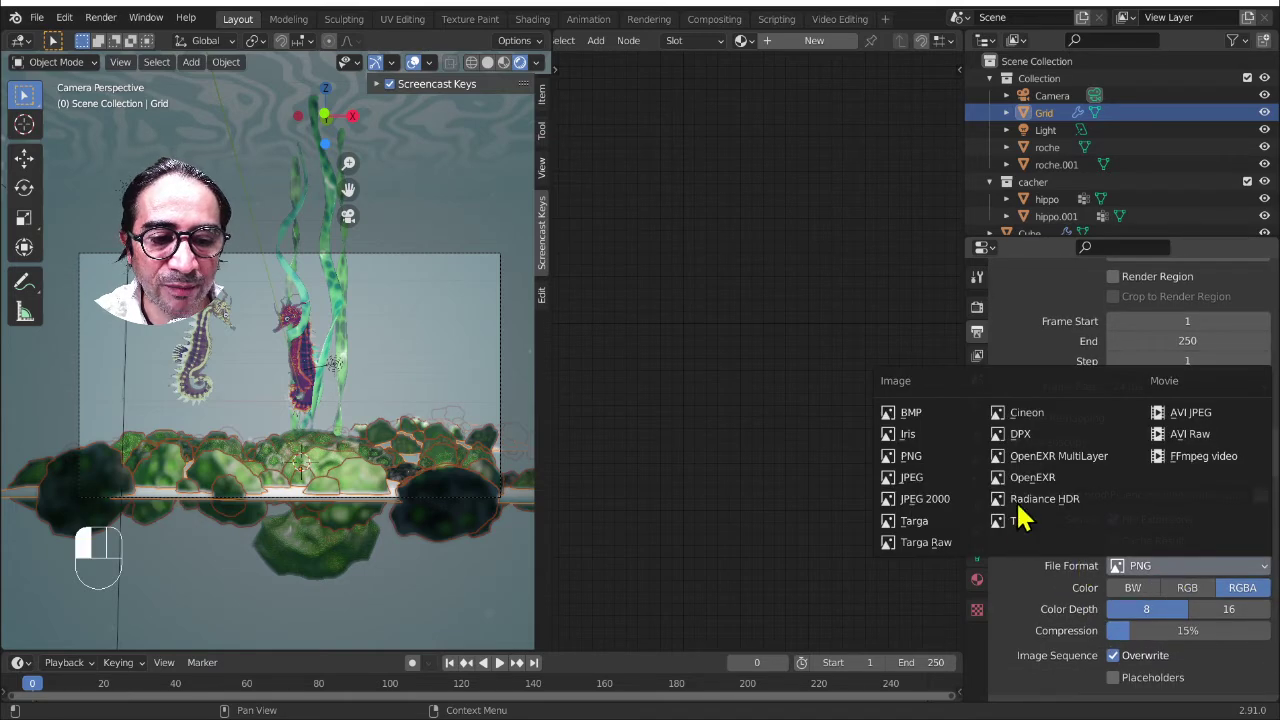
left_click(918, 476)
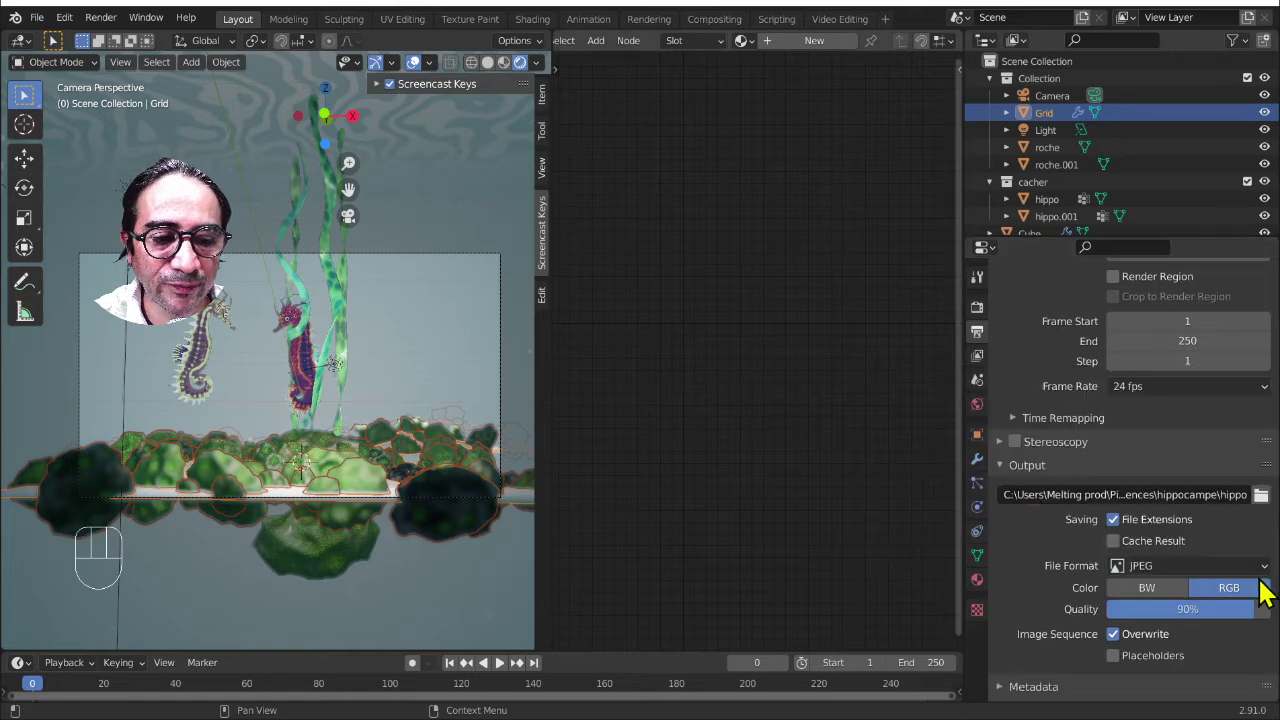
scroll(1026, 500, "down", 1)
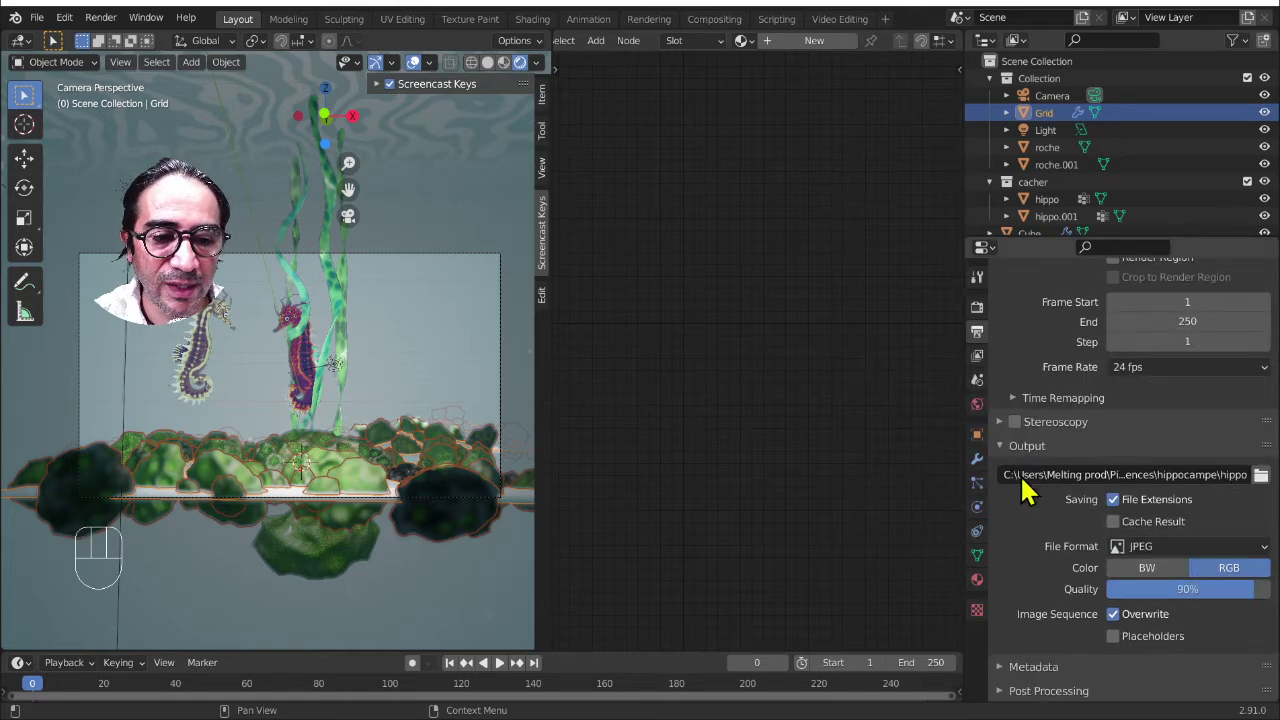
left_click(1027, 450)
scroll(1090, 640, "up", 5)
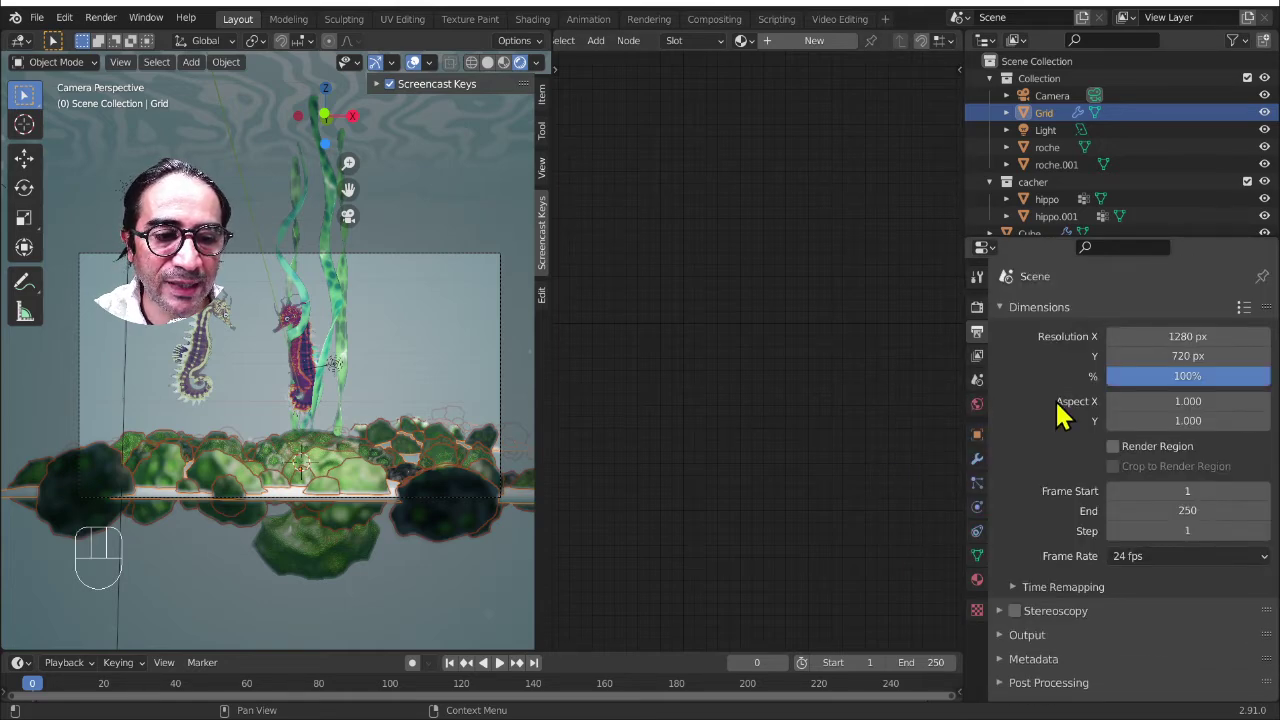
- Collapse the Dimensions settings and enable Volumetric Shadows in the Eevee render settings
left_click(1036, 312)
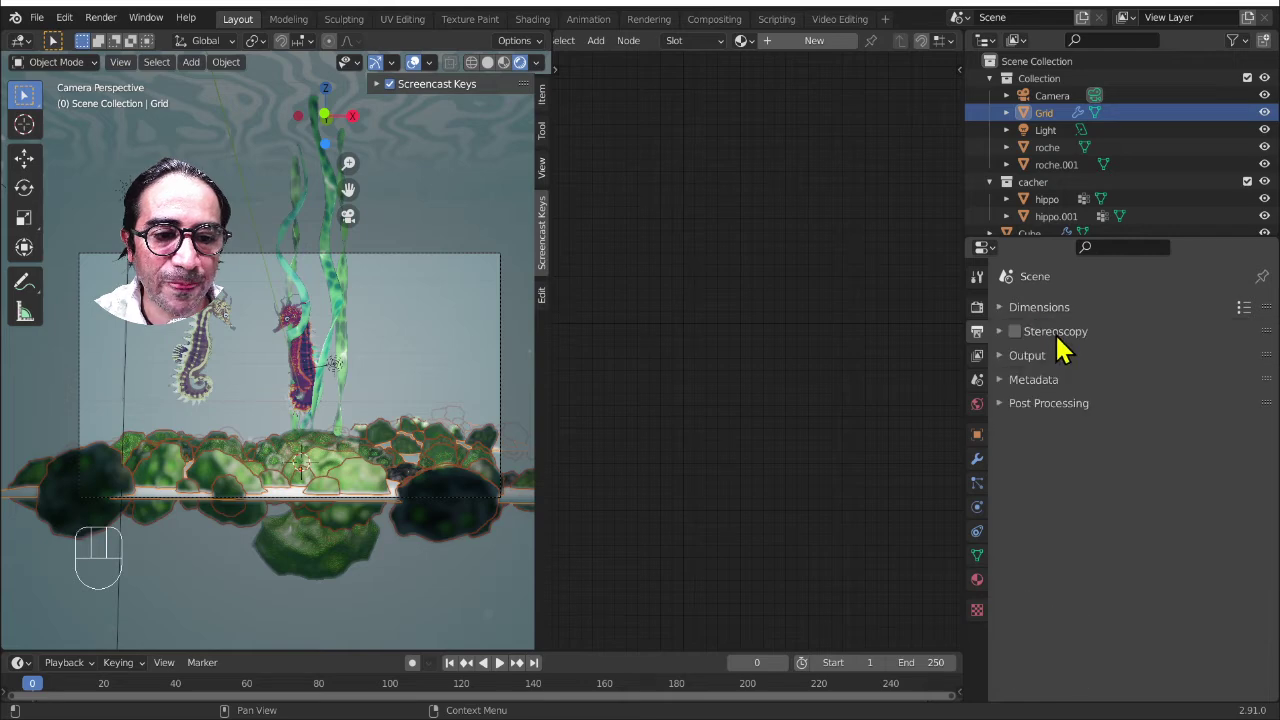
left_click(976, 307)
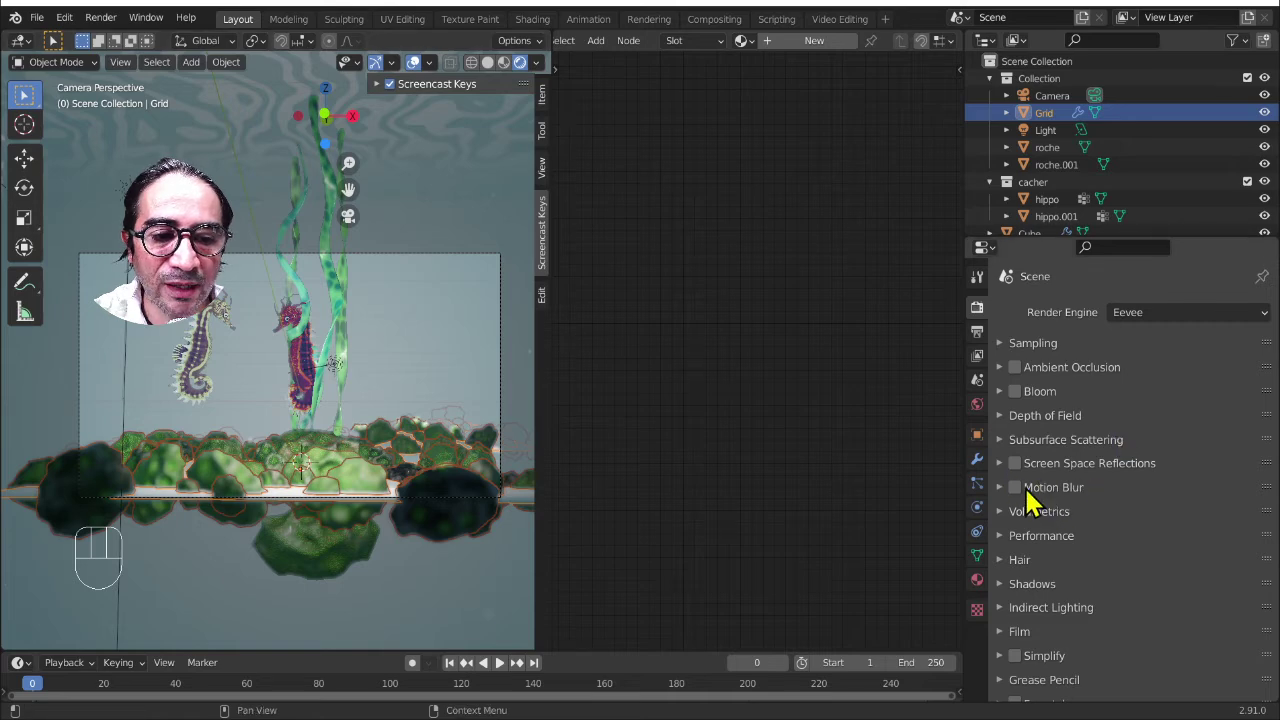
scroll(1131, 500, "down", 1)
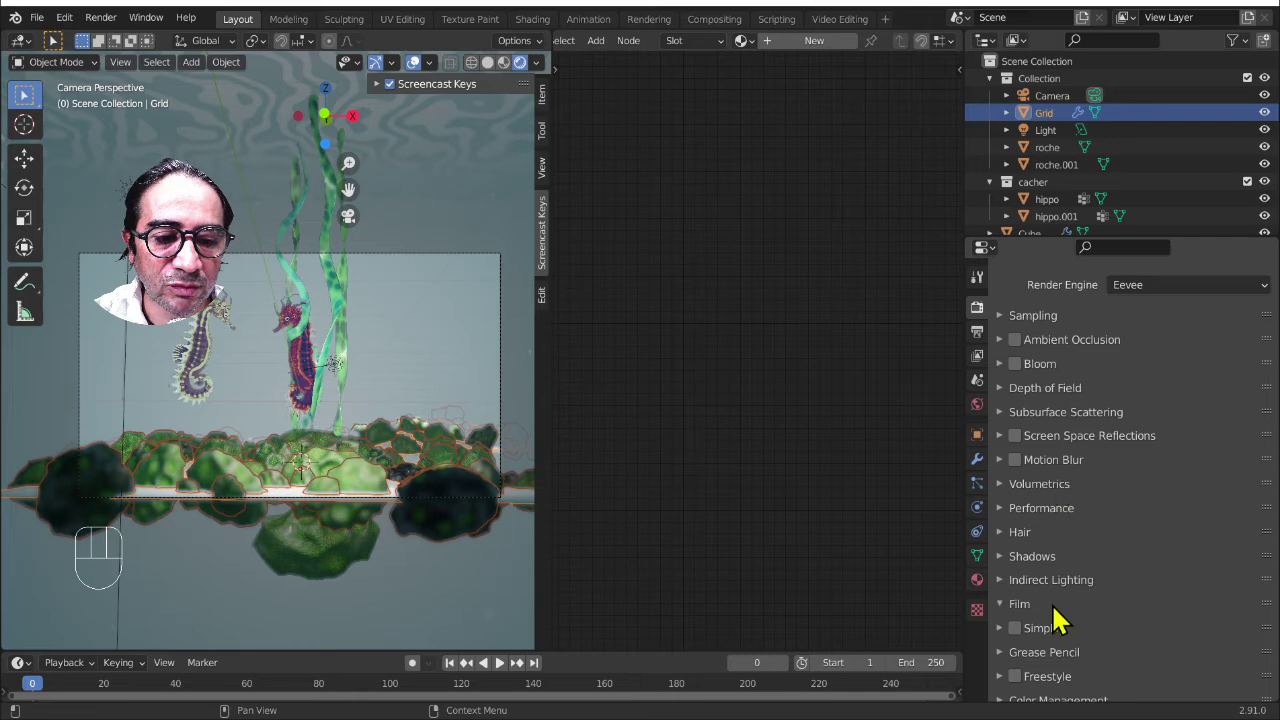
scroll(1058, 630, "down", 2)
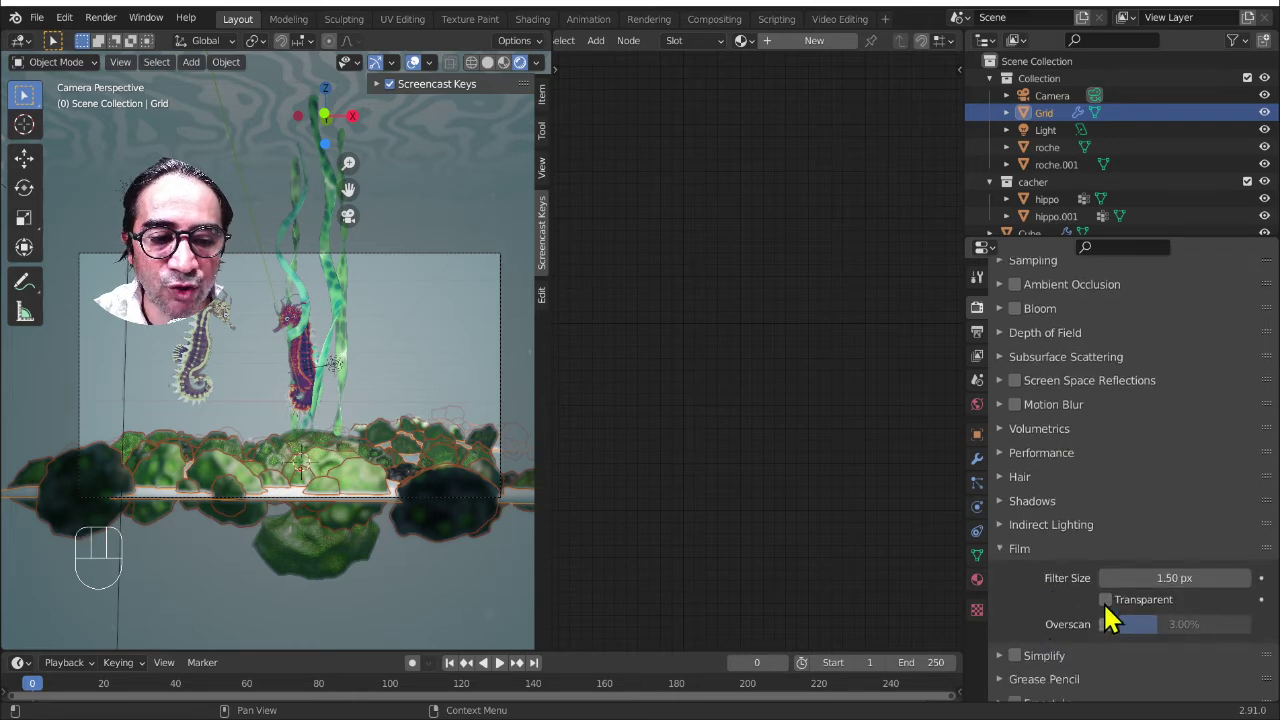
left_click(1060, 556)
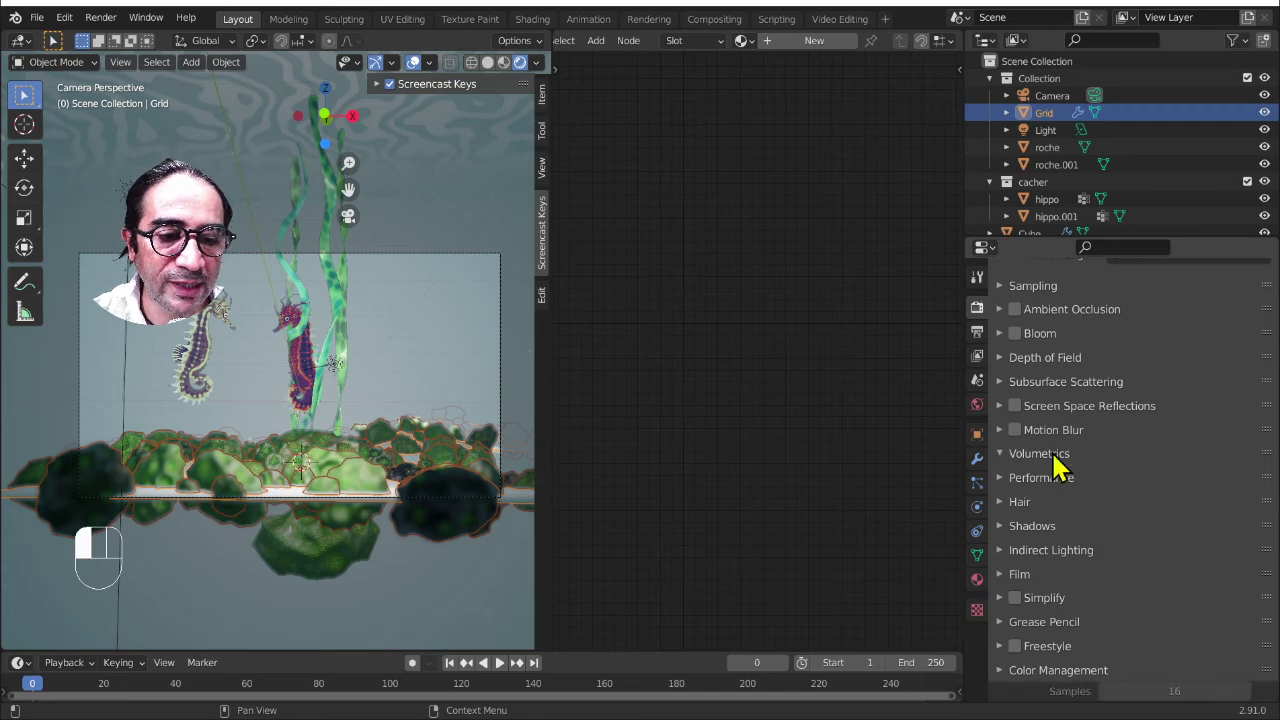
left_click(1055, 455)
scroll(1055, 603, "down", 1)
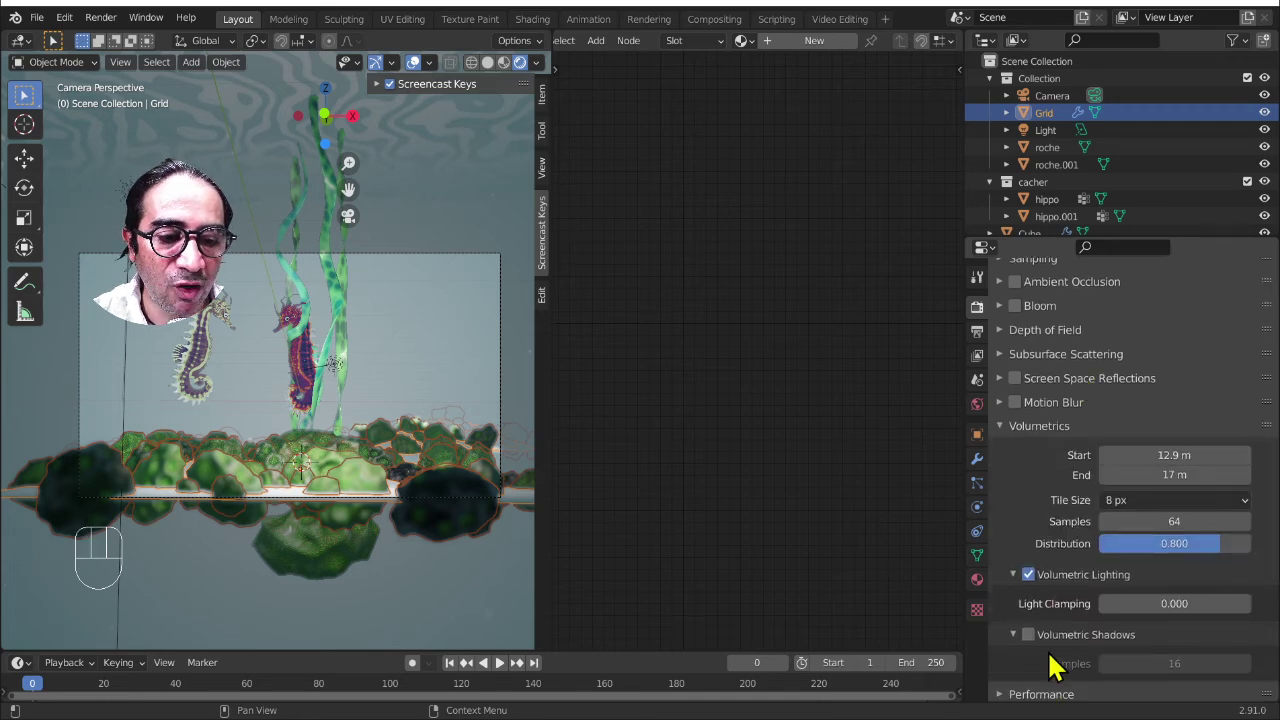
left_click(1028, 634)
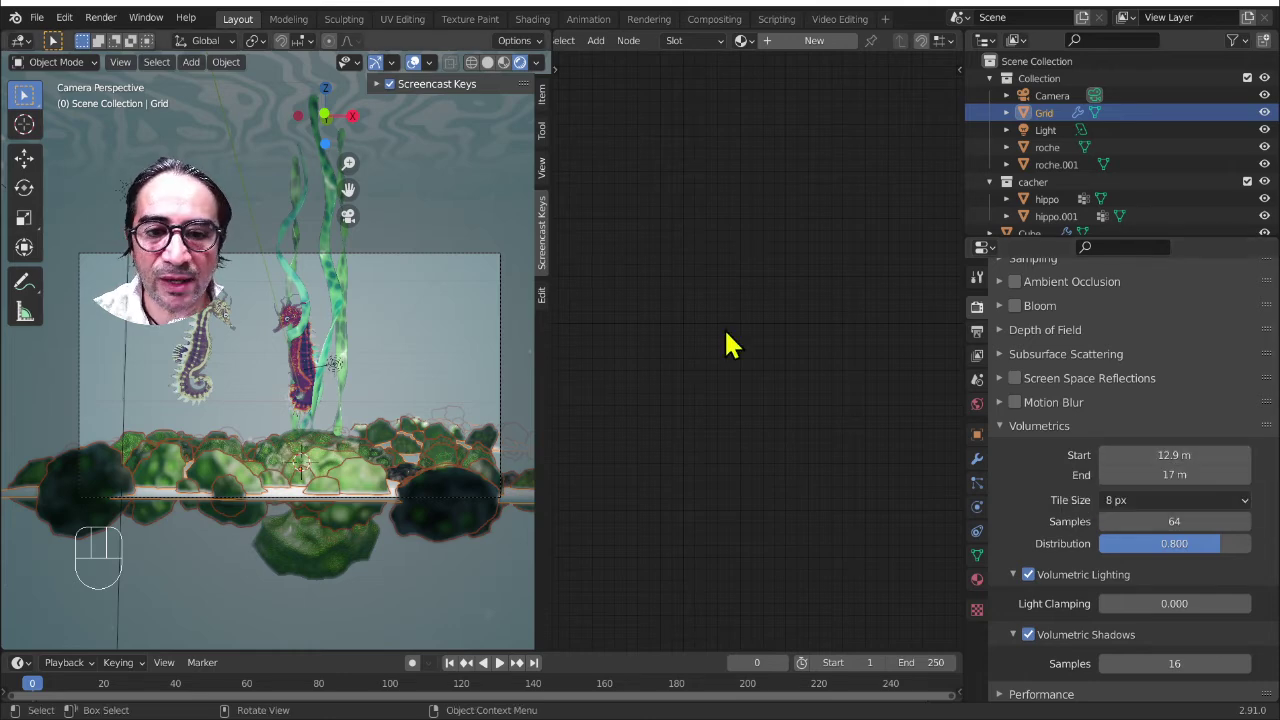
- Change the world Background color to a darker blue with hue 0.627 and saturation 0.510
scroll(612, 42, "up", 4)
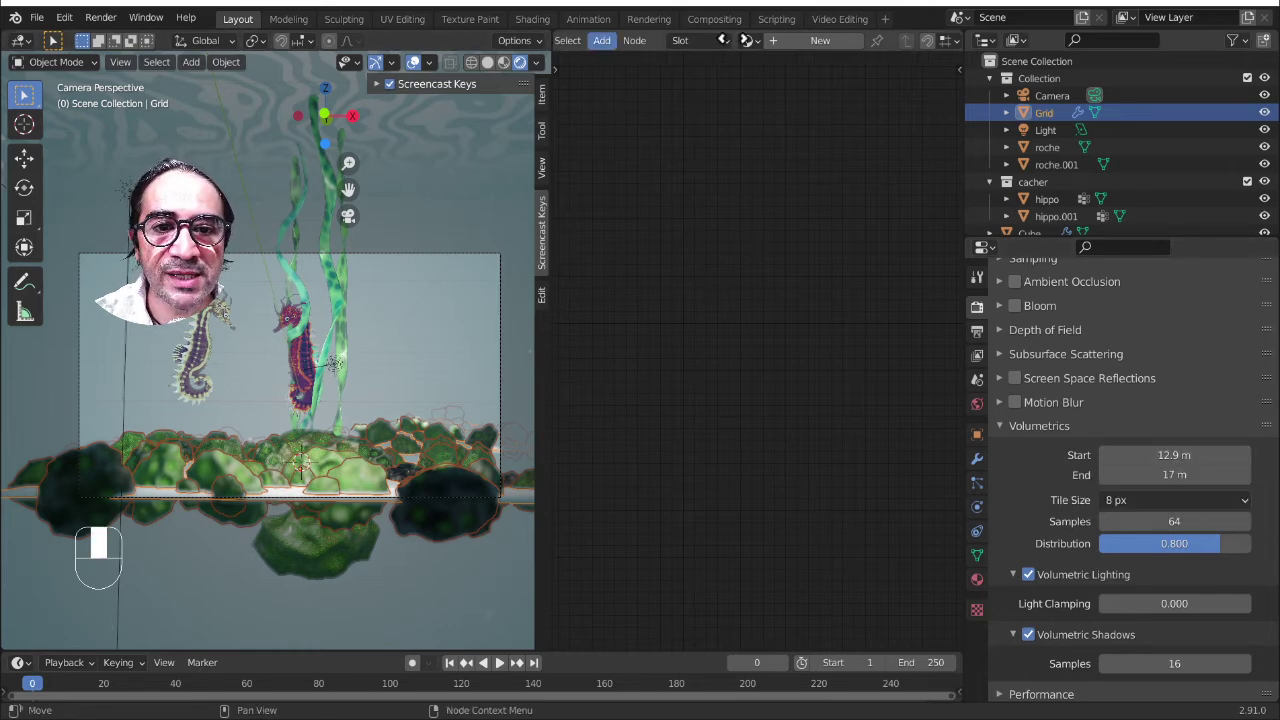
left_click(625, 41)
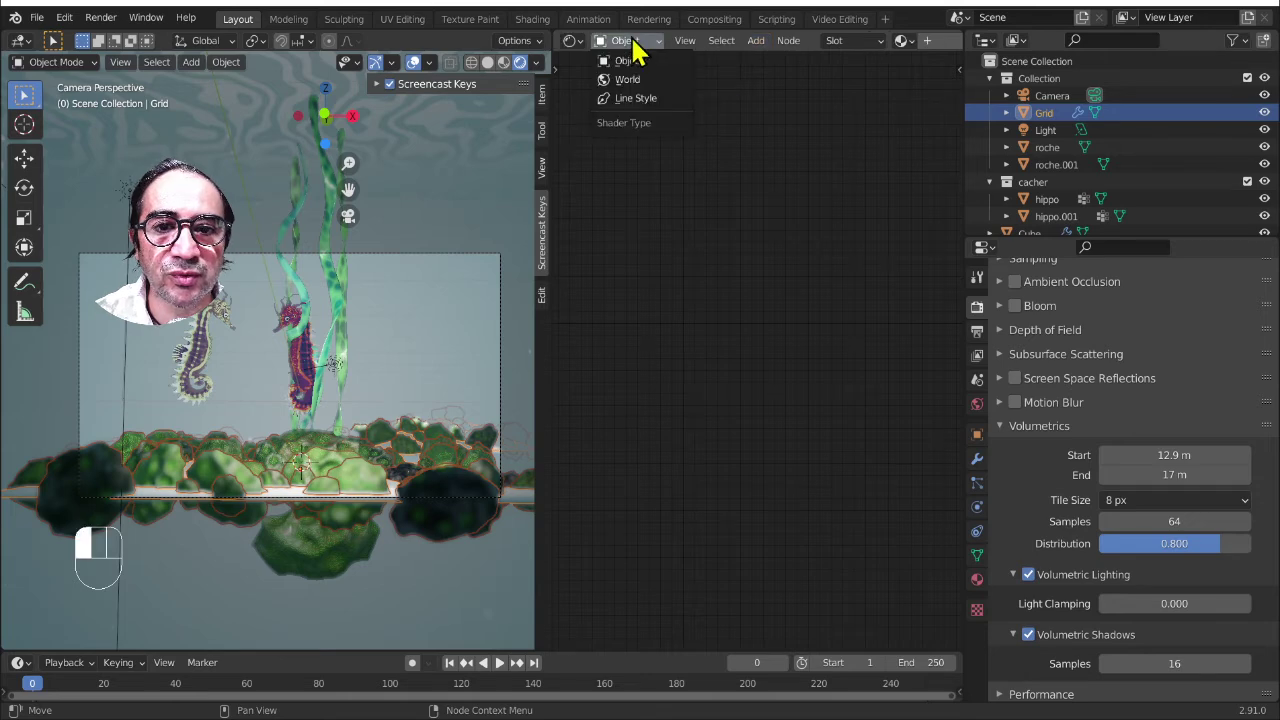
left_click(626, 80)
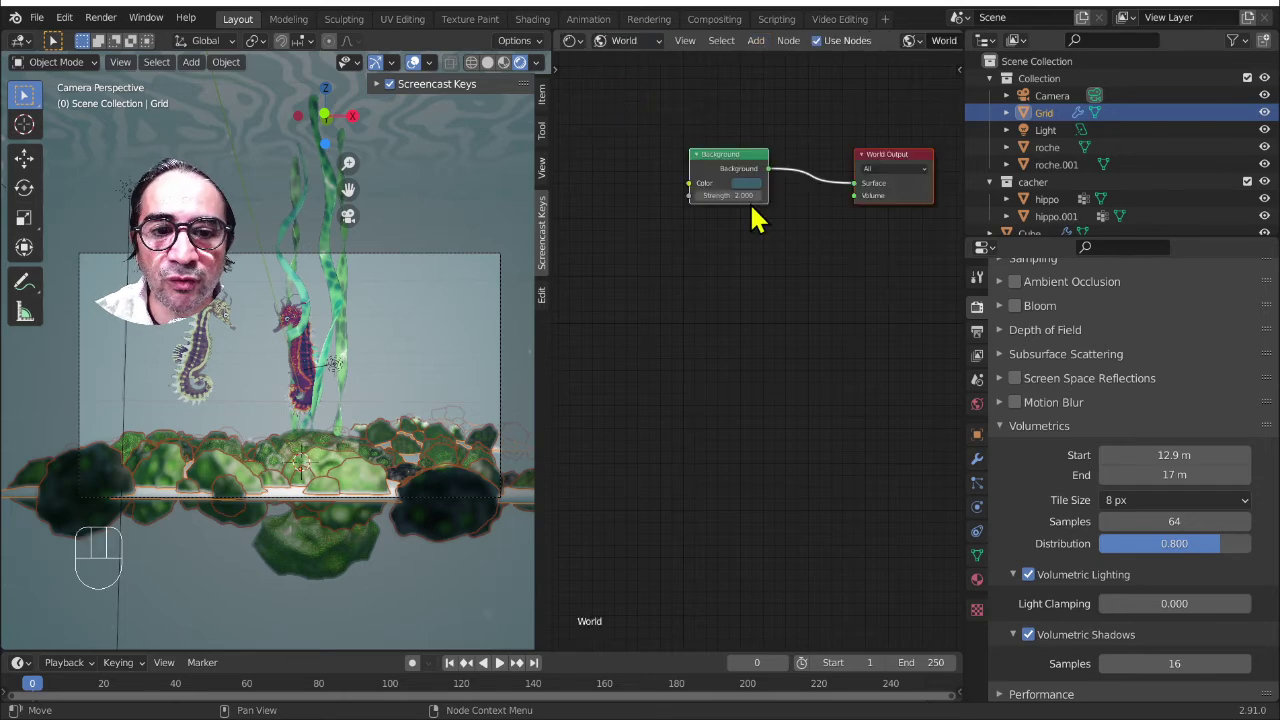
scroll(734, 176, "up", 8)
middle_click_drag(733, 174, 706, 406)
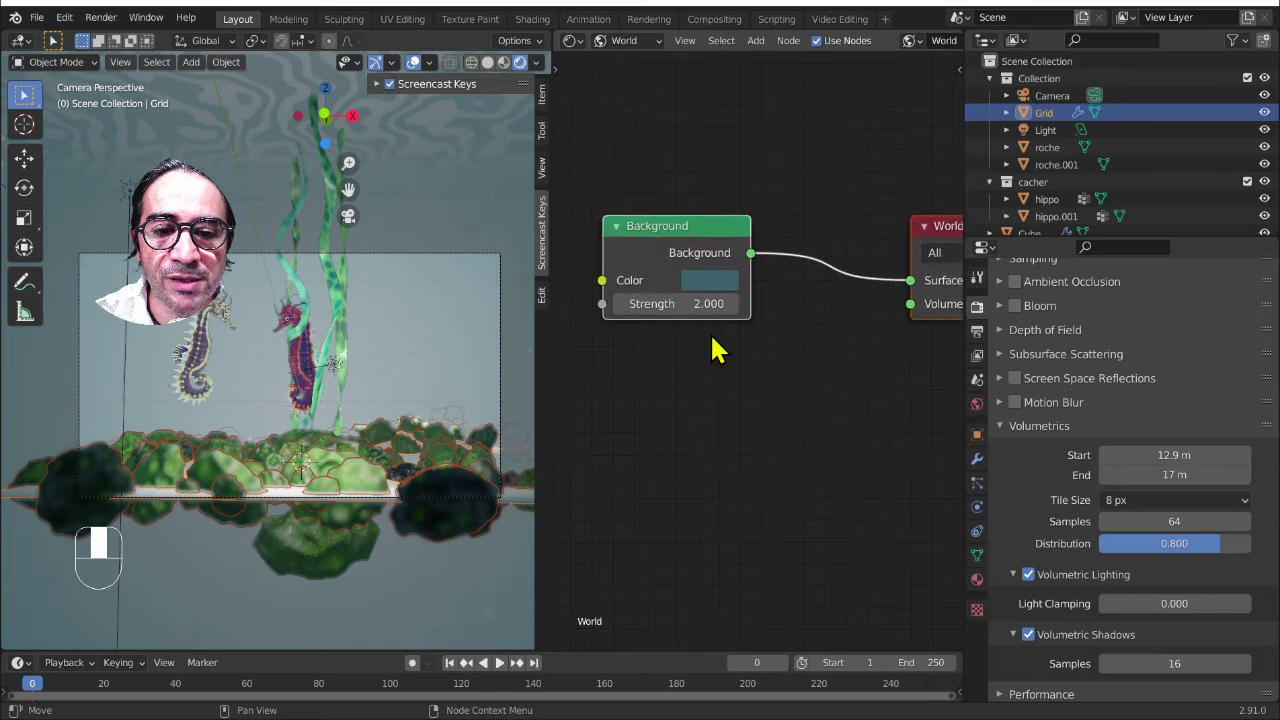
scroll(716, 349, "up", 1)
left_click(708, 276)
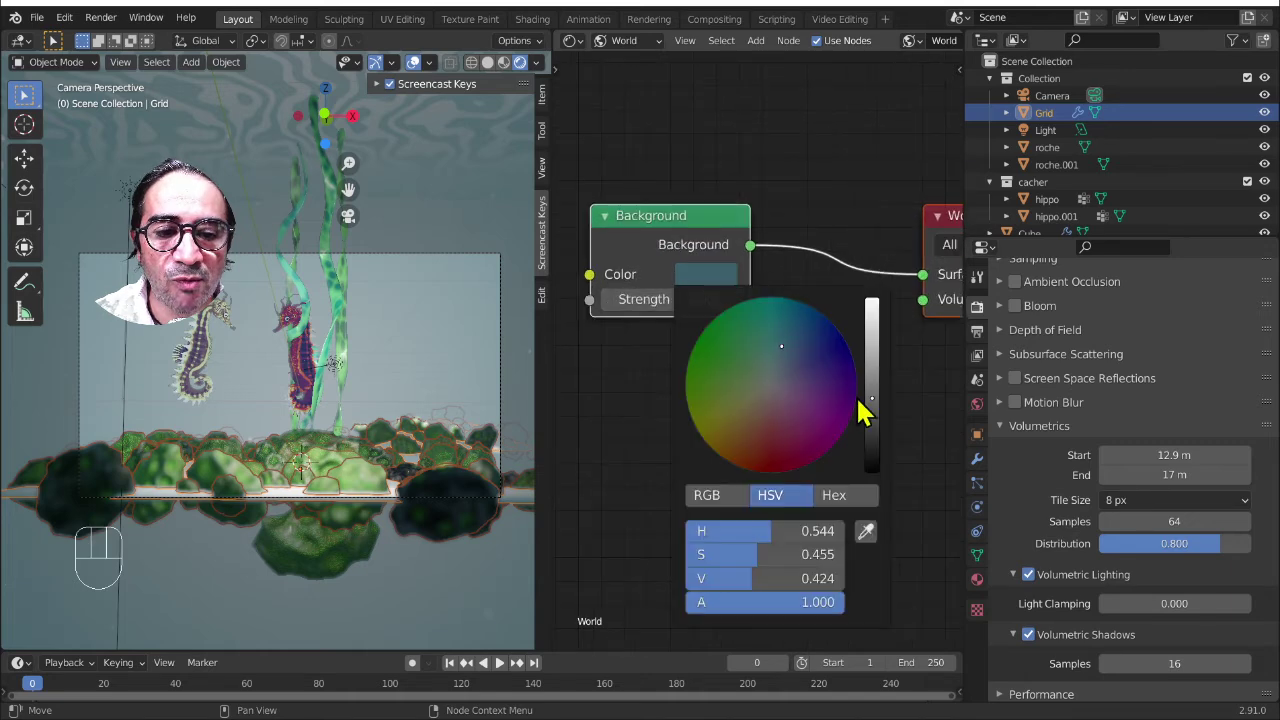
left_click(803, 355)
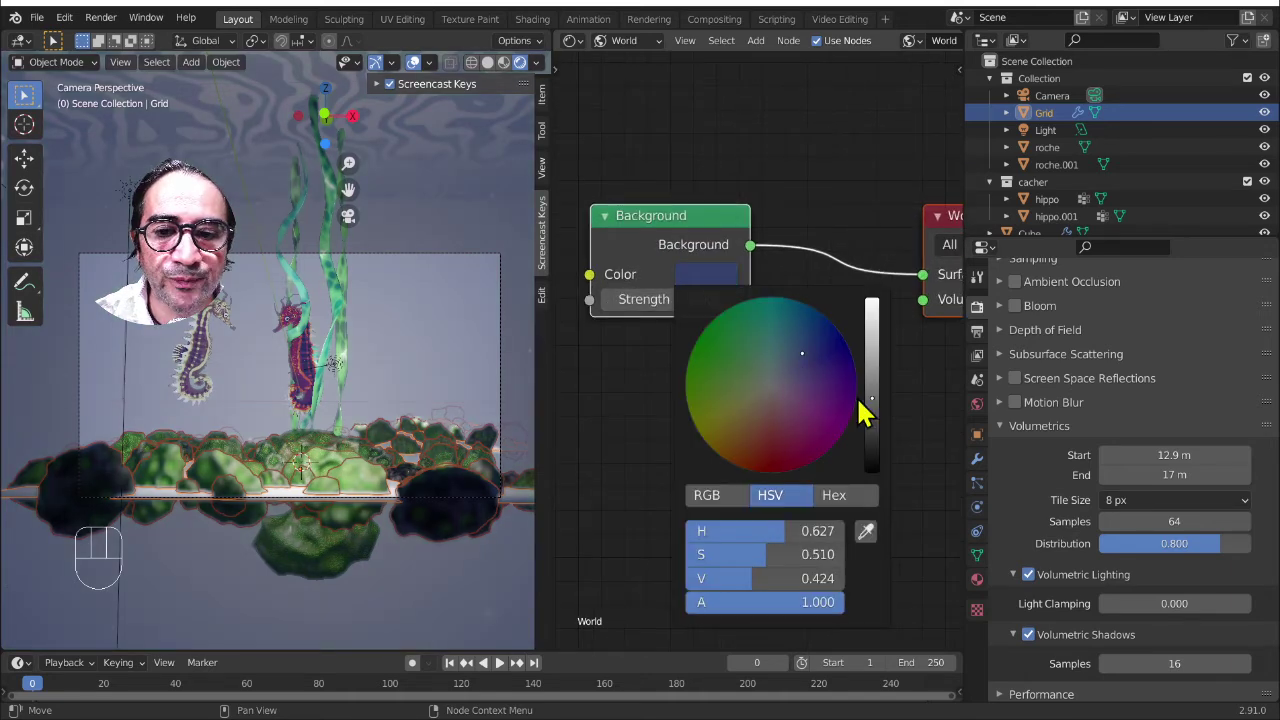
left_click(869, 410)
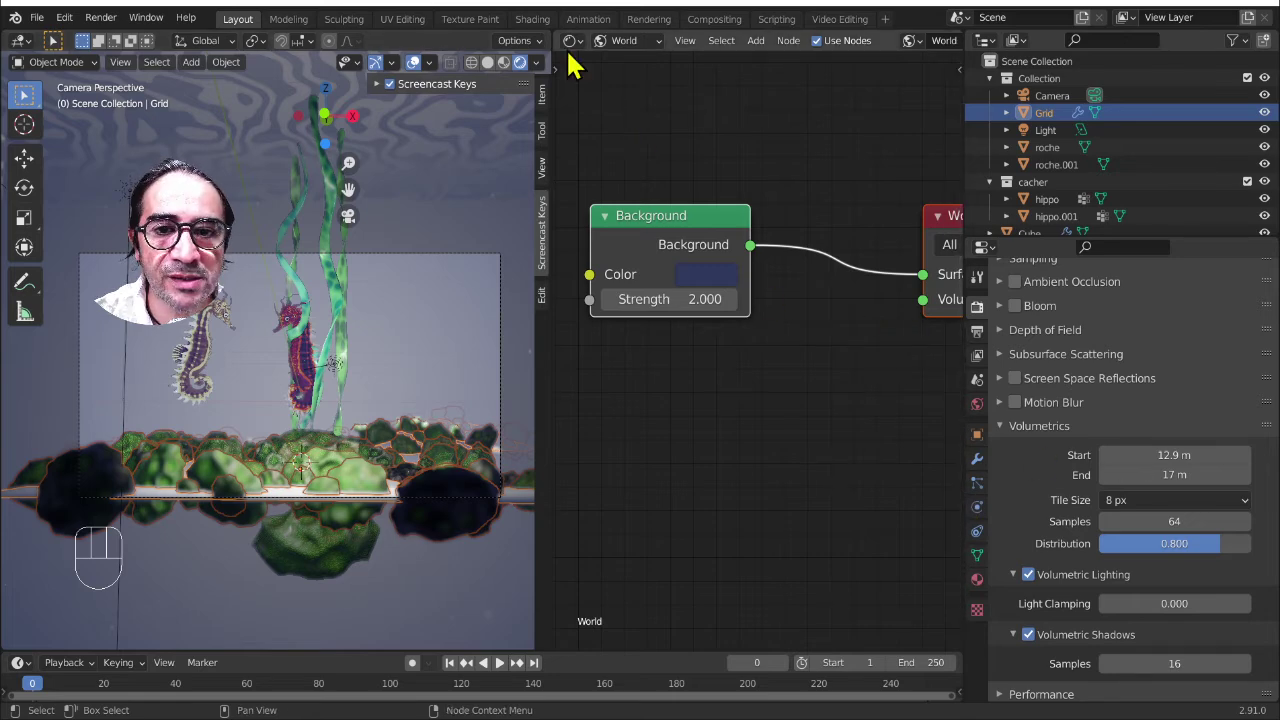
- Switch the shader editor from the world nodes back to object materials
left_click(622, 42)
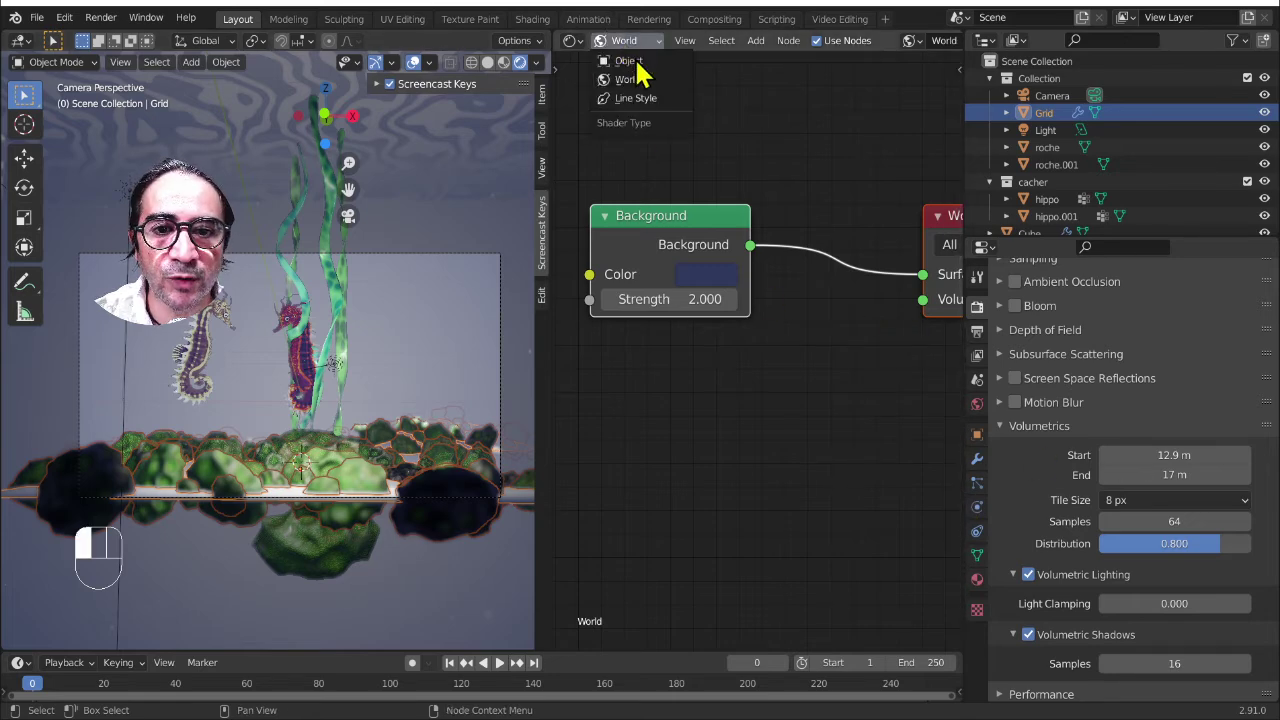
left_click(636, 60)
left_click(627, 41)
left_click(633, 50)
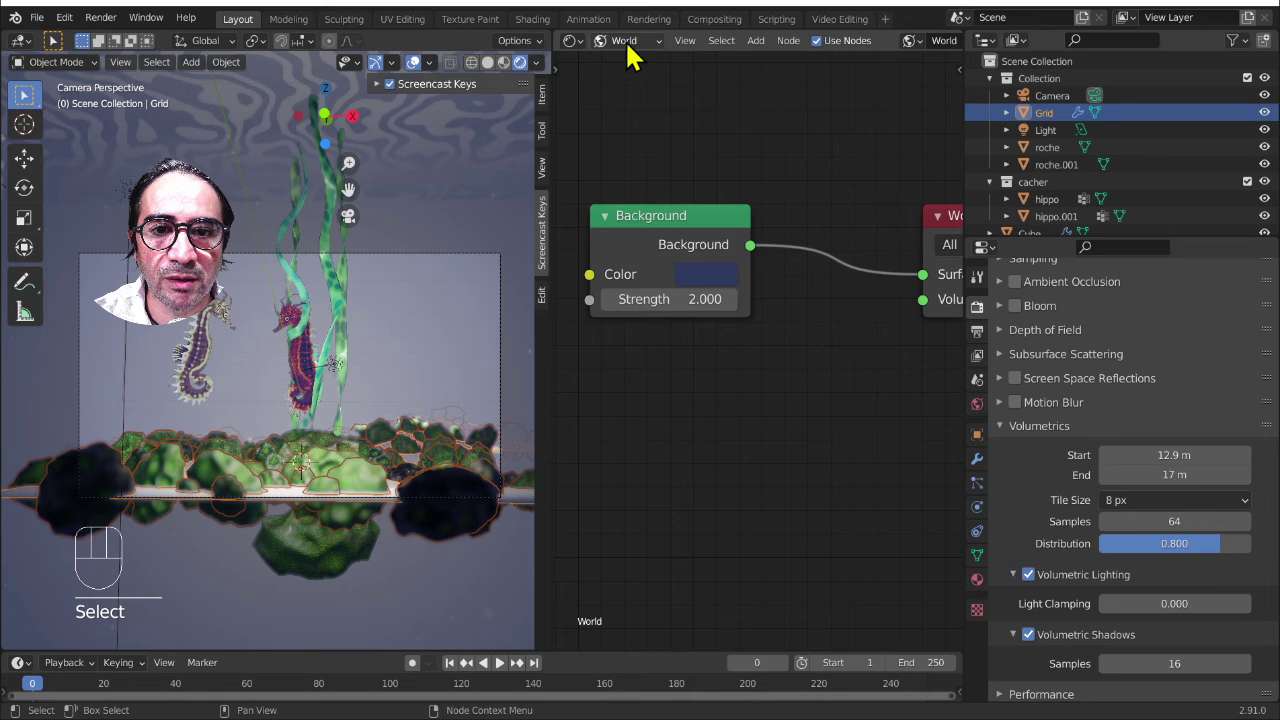
left_click(628, 45)
left_click(634, 61)
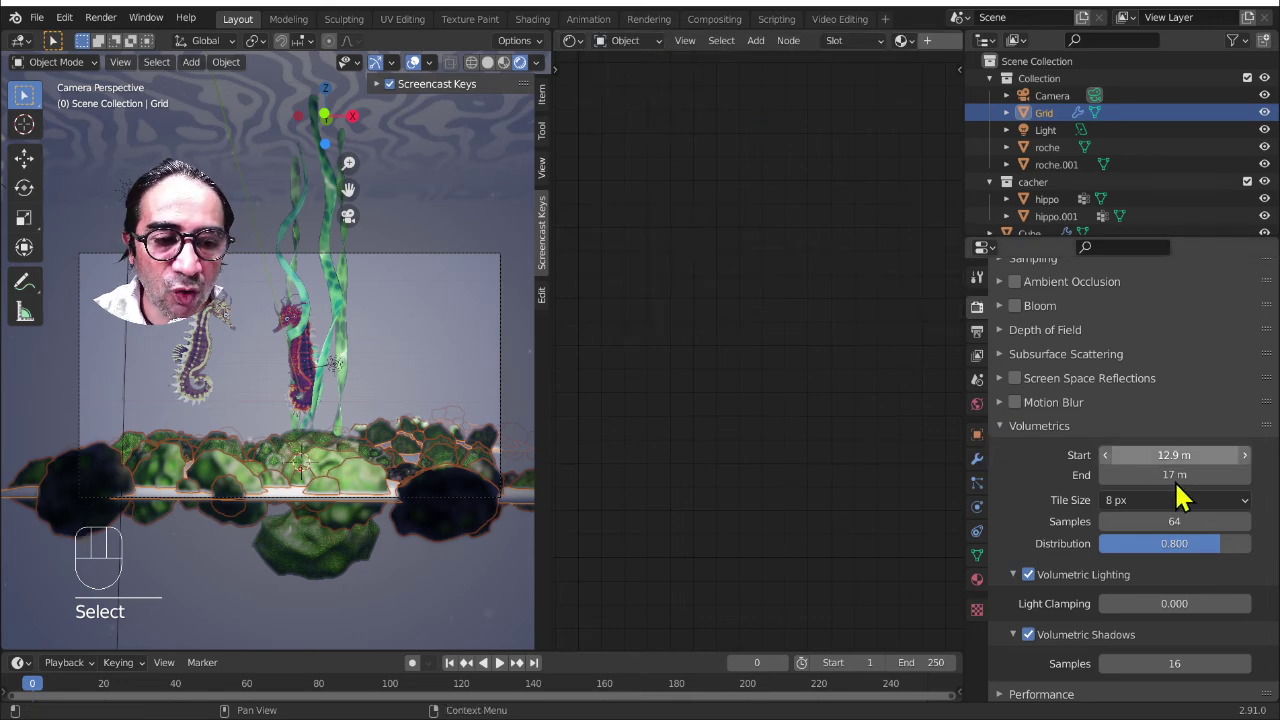
- Set the volumetrics End distance to 19.7 m and collapse the Volumetrics settings
left_click_drag(1174, 475, 1176, 475, "shift")
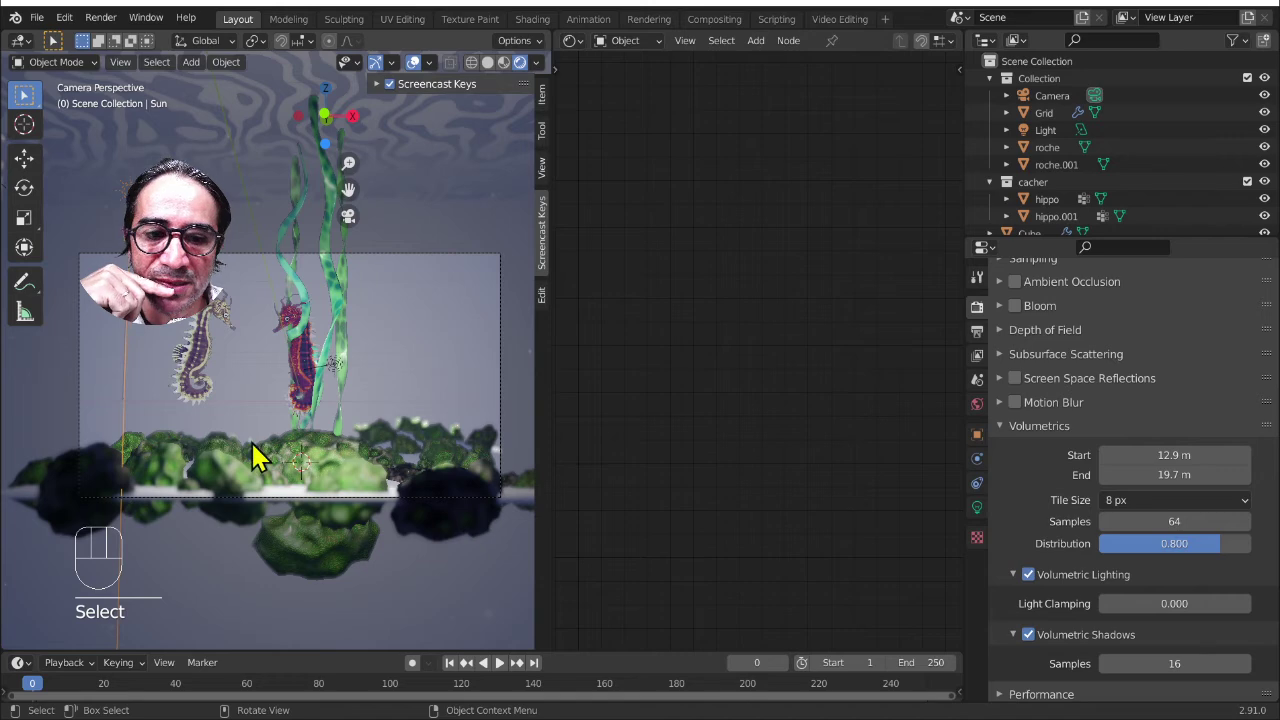
left_click(1050, 430)
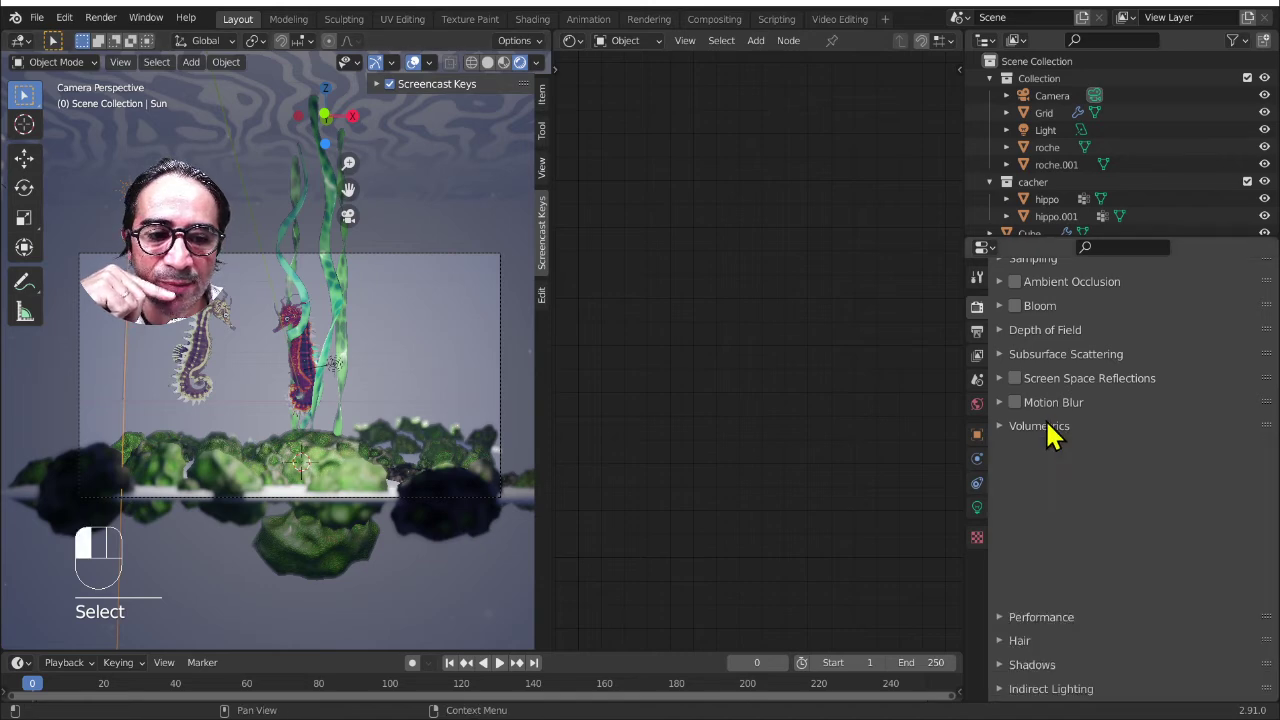
- Set the Sun light's strength to 200
left_click(978, 510)
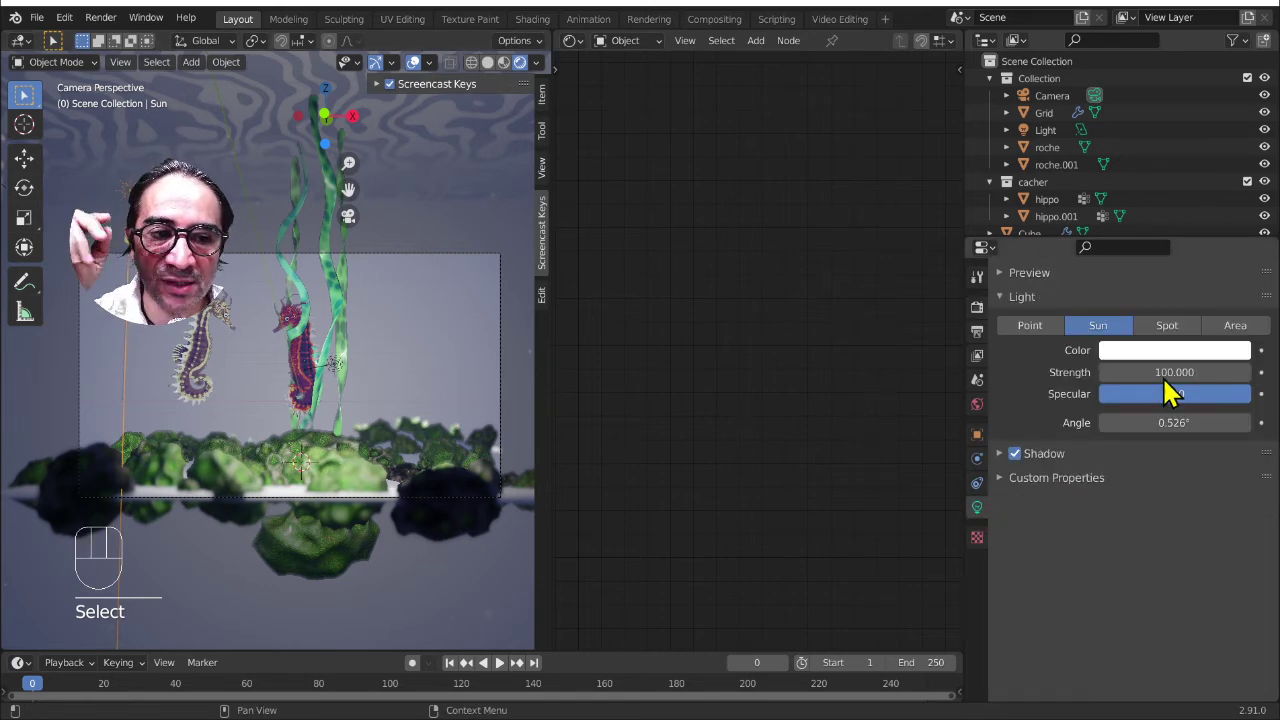
left_click(1156, 372)
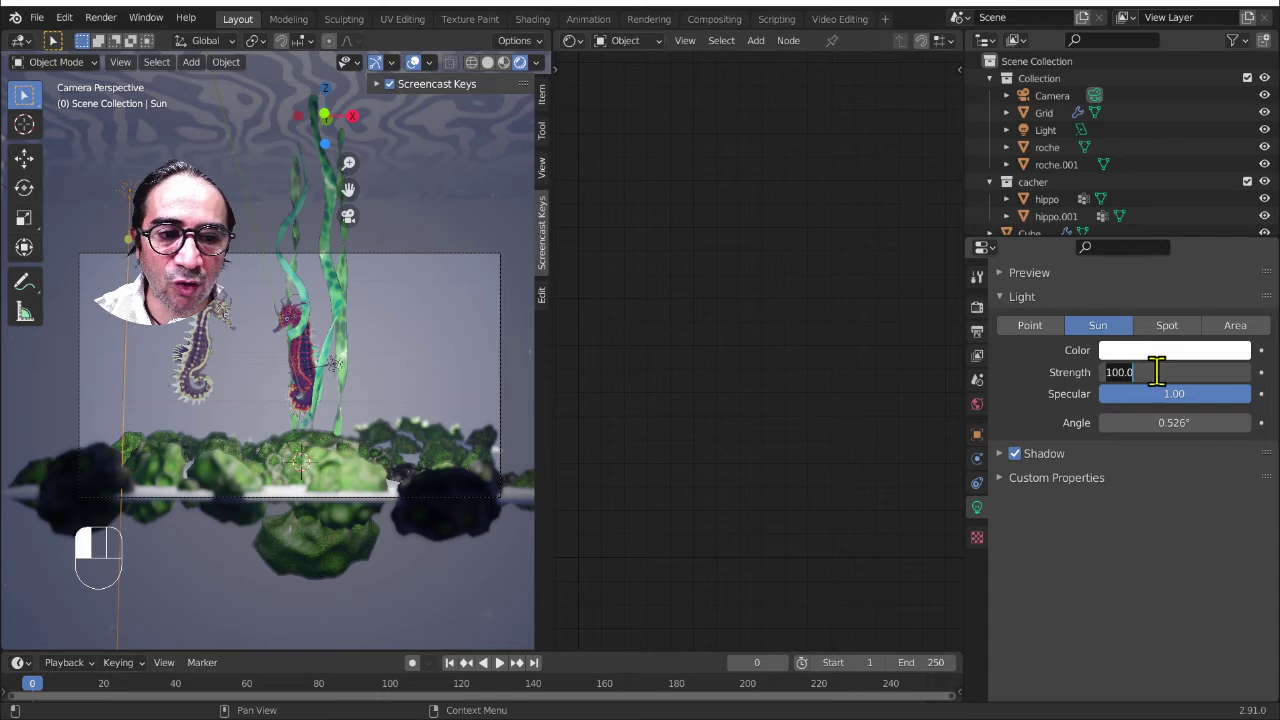
type("200")
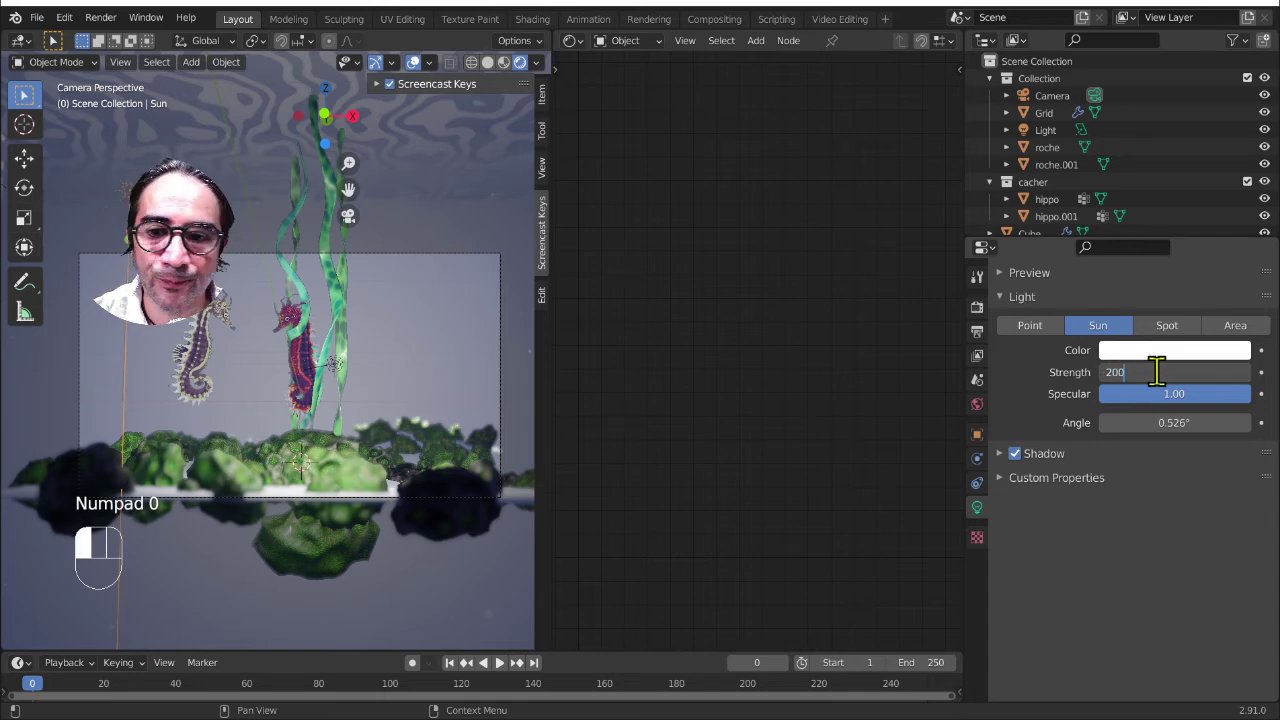
key("Return")
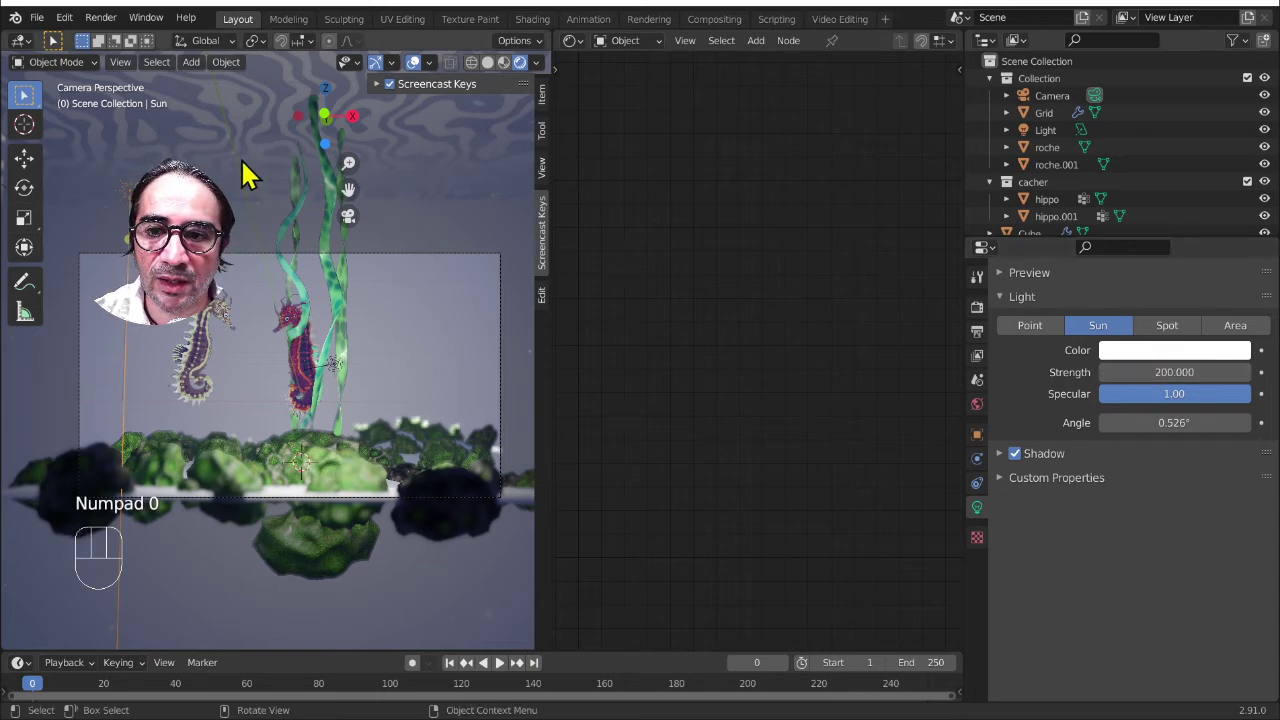
- Show the material options of the water surface plane and inspect the seahorse and seaweed up close
left_click(160, 155)
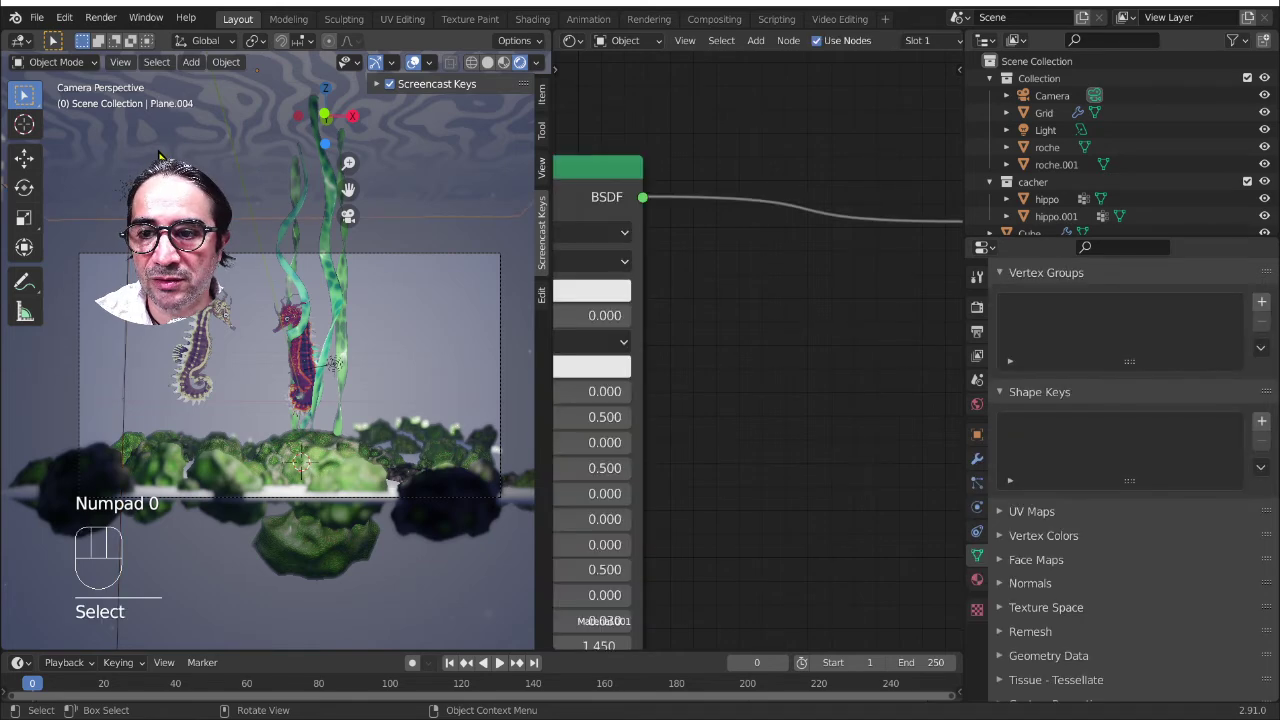
scroll(790, 385, "down", 3)
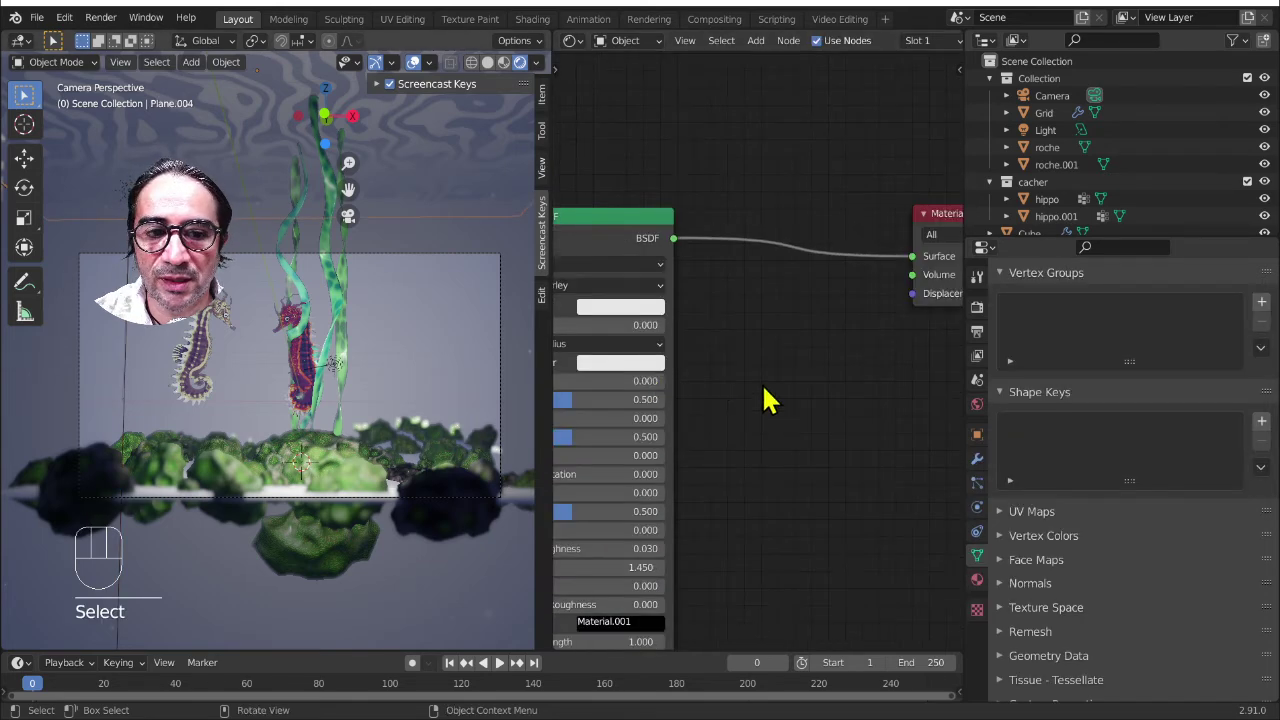
middle_click_drag(766, 400, 698, 351)
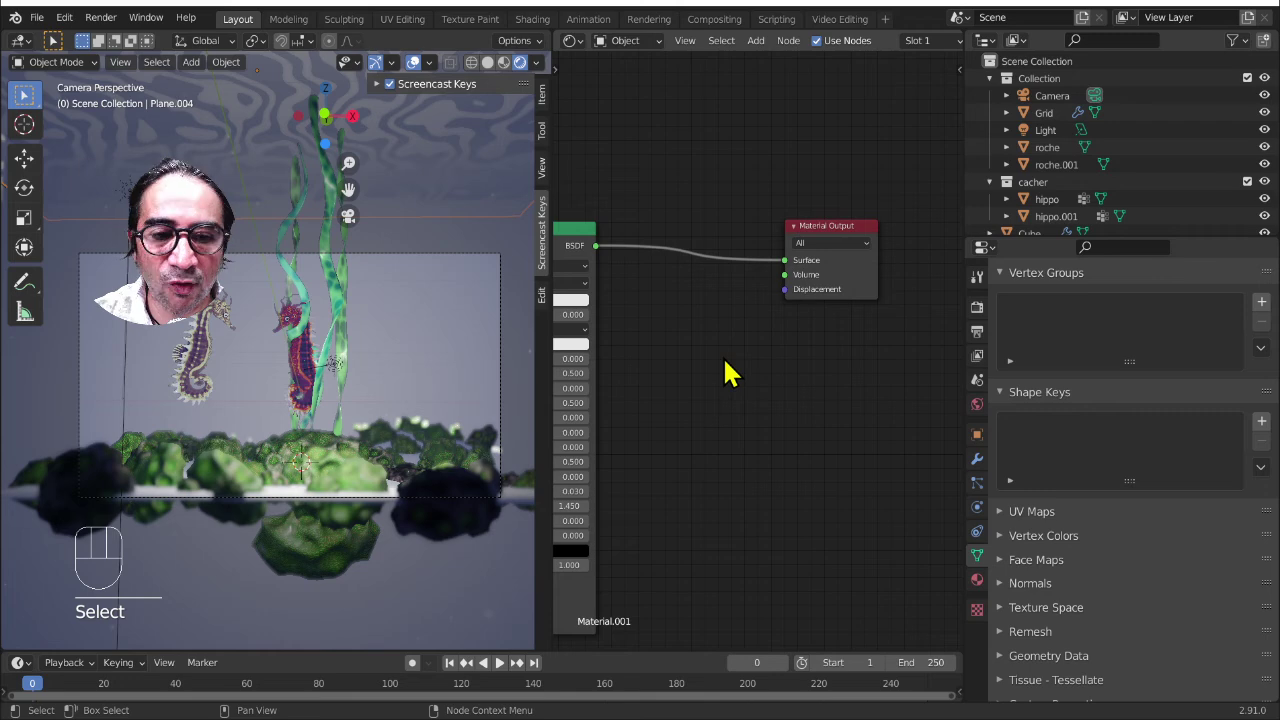
key("n")
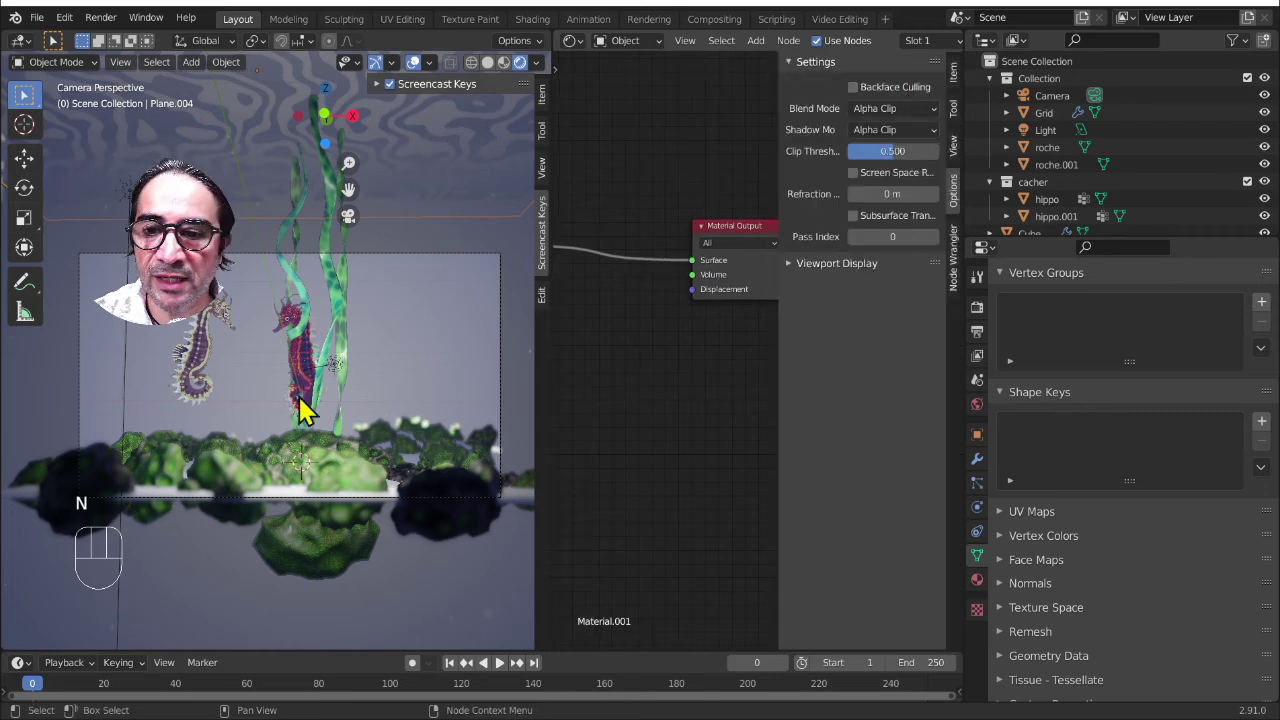
scroll(391, 343, "up", 5)
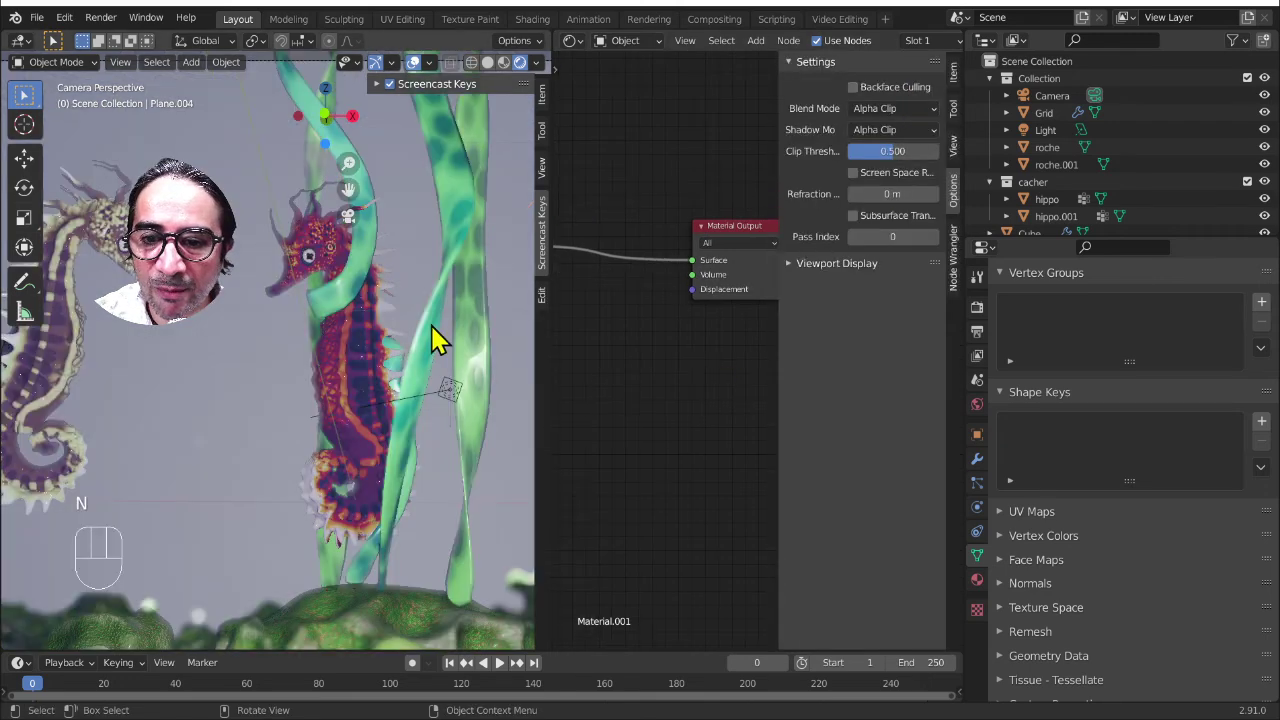
scroll(434, 338, "down", 7)
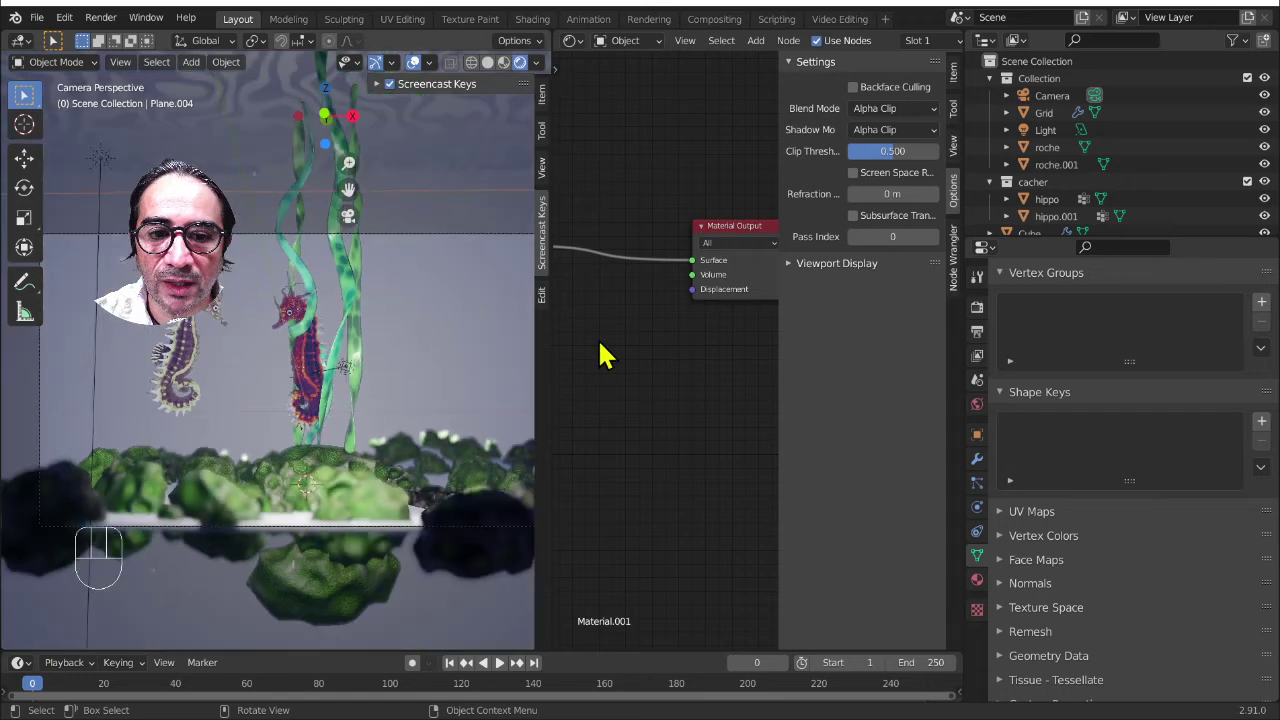
left_click(101, 168)
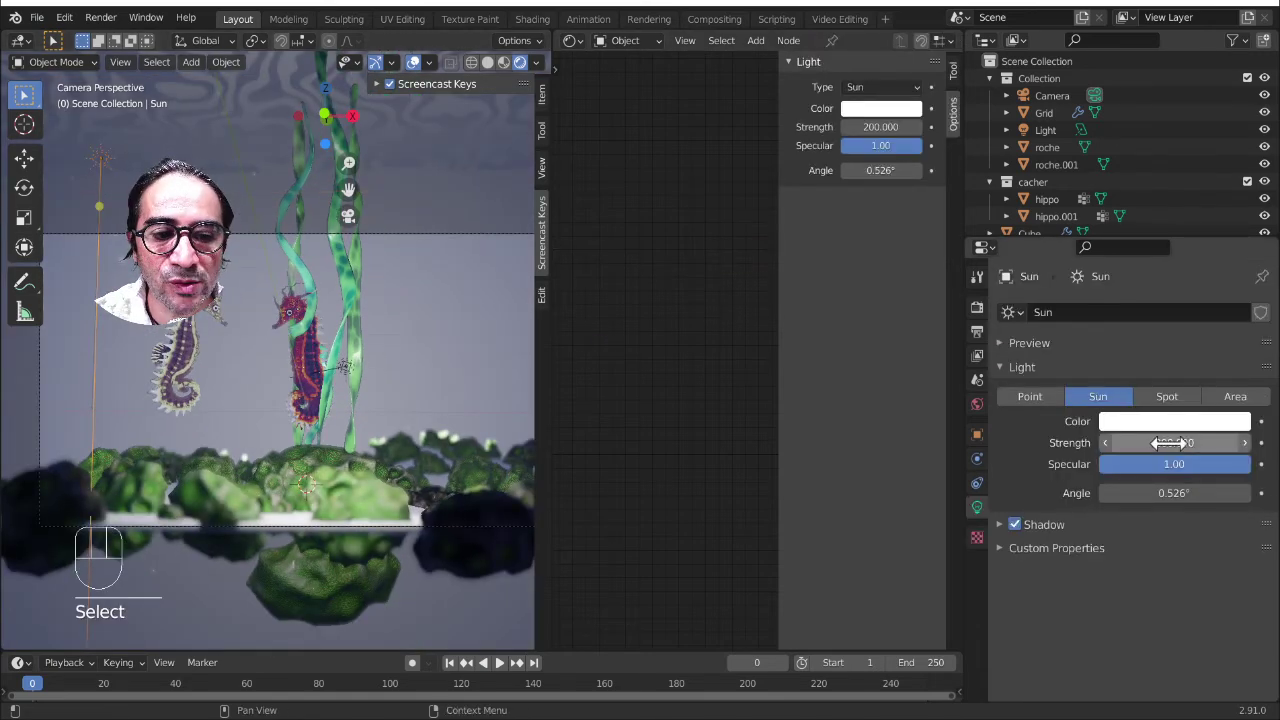
left_click(1168, 442)
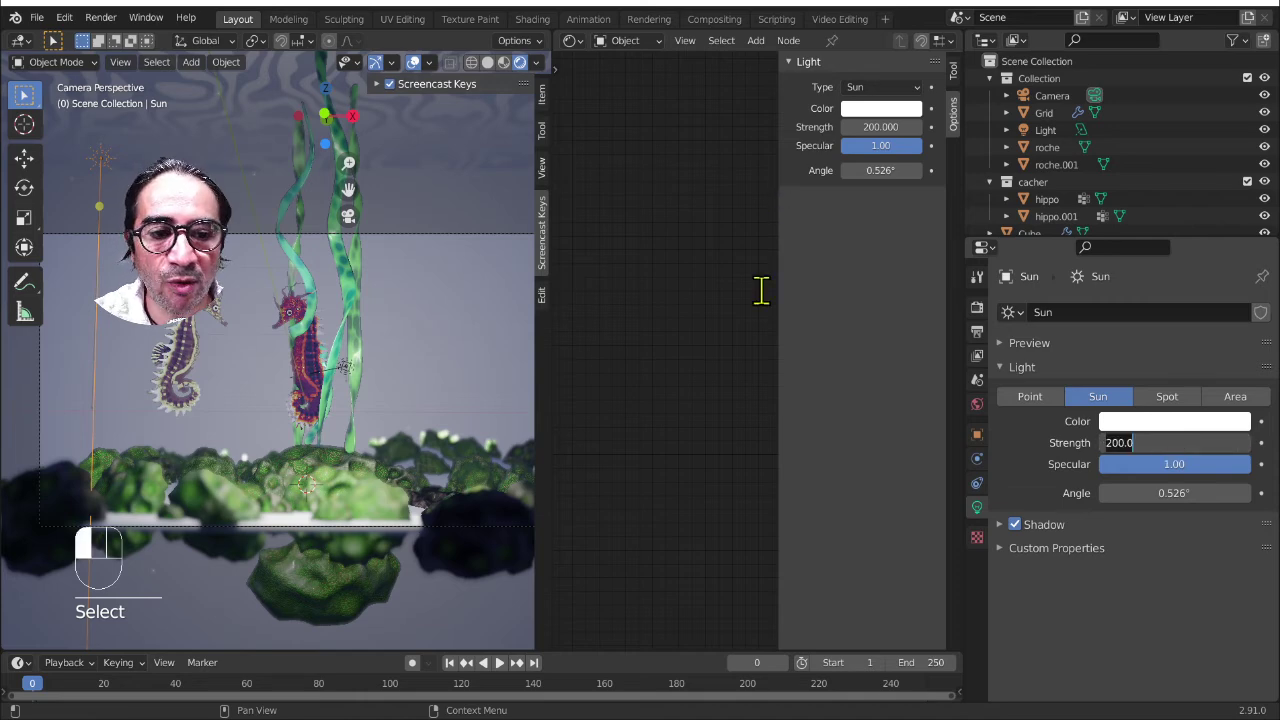
left_click(1045, 460)
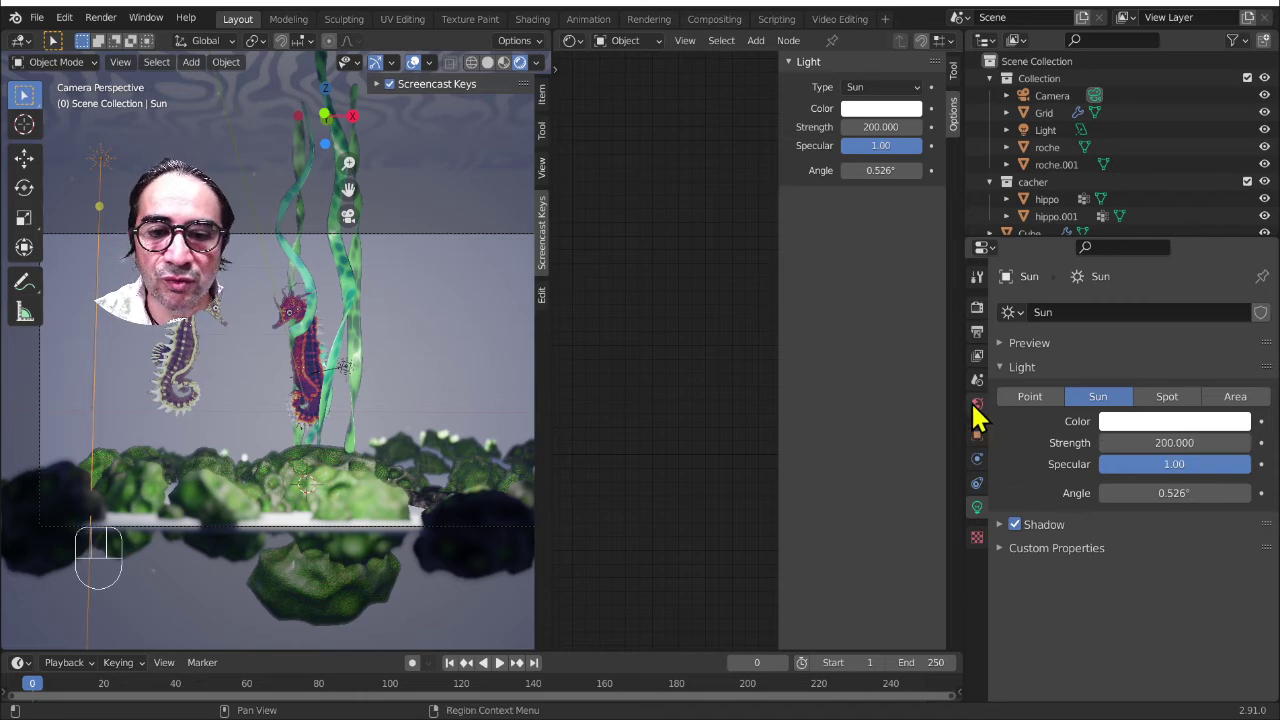
- Expand the Volume and Viewport Display settings of the world properties and check the whole scene box around the camera frame
left_click(977, 409)
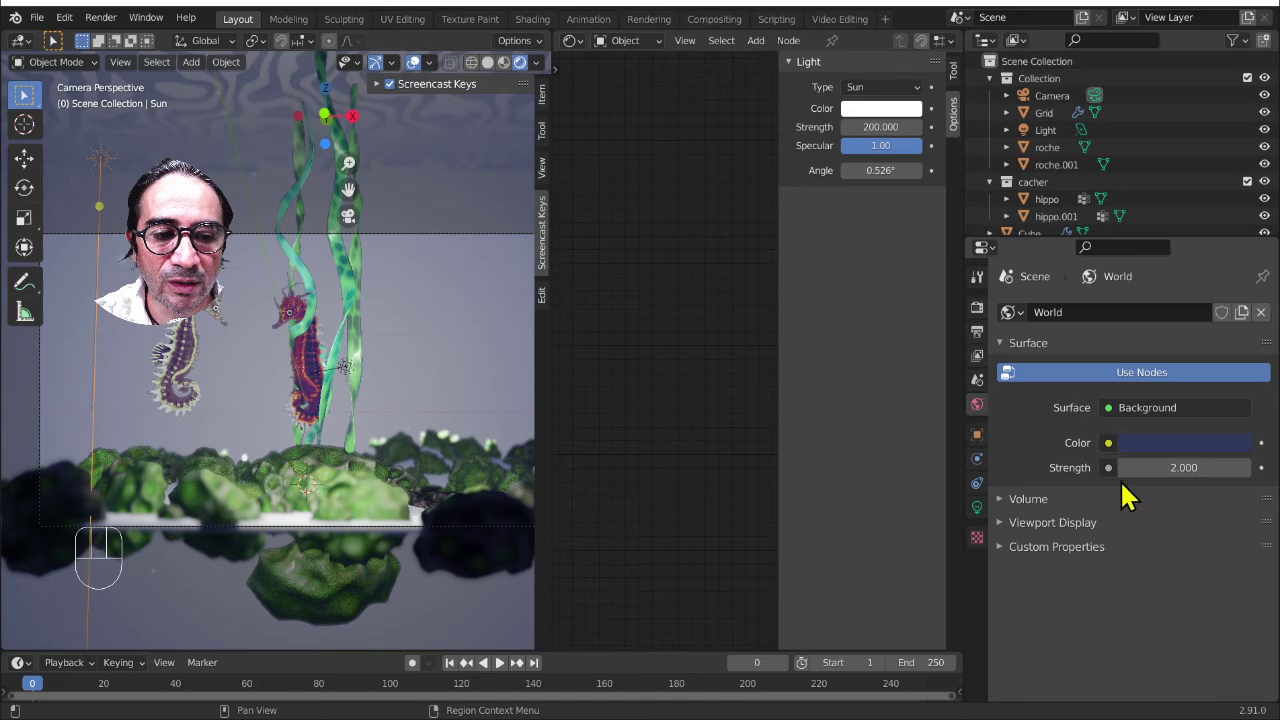
left_click(1048, 508)
left_click(1050, 500)
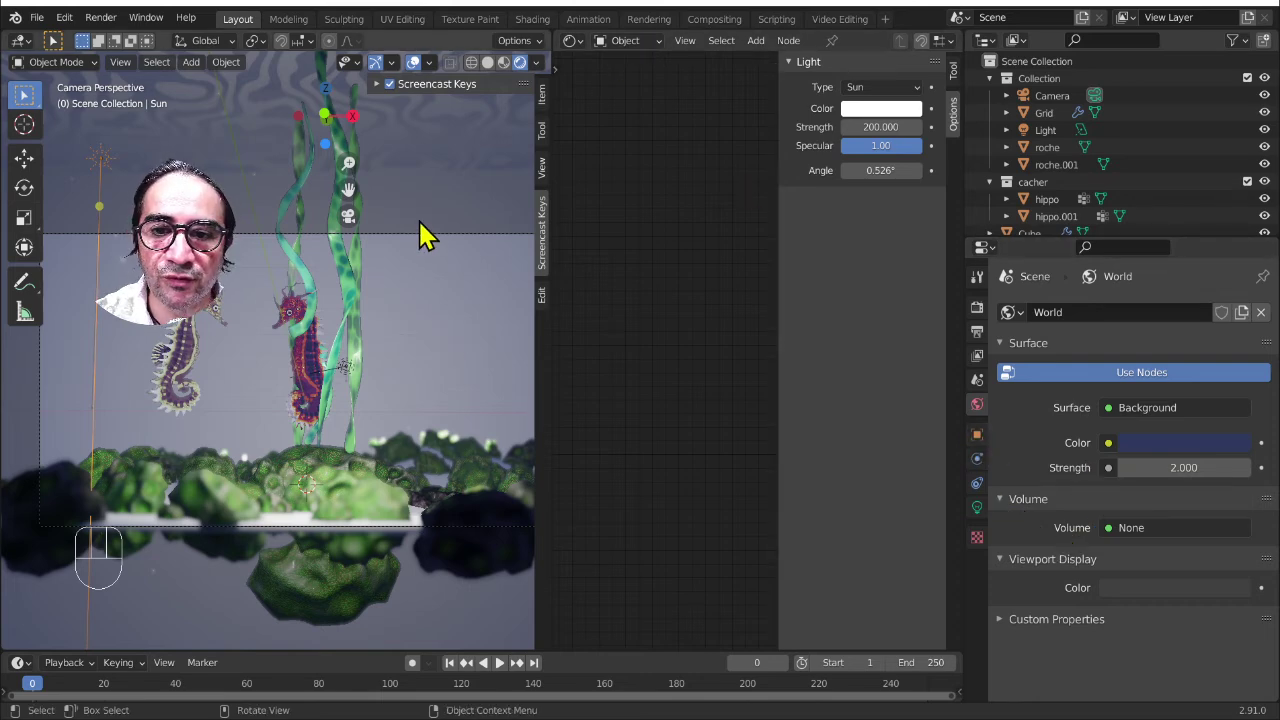
scroll(434, 214, "down", 5)
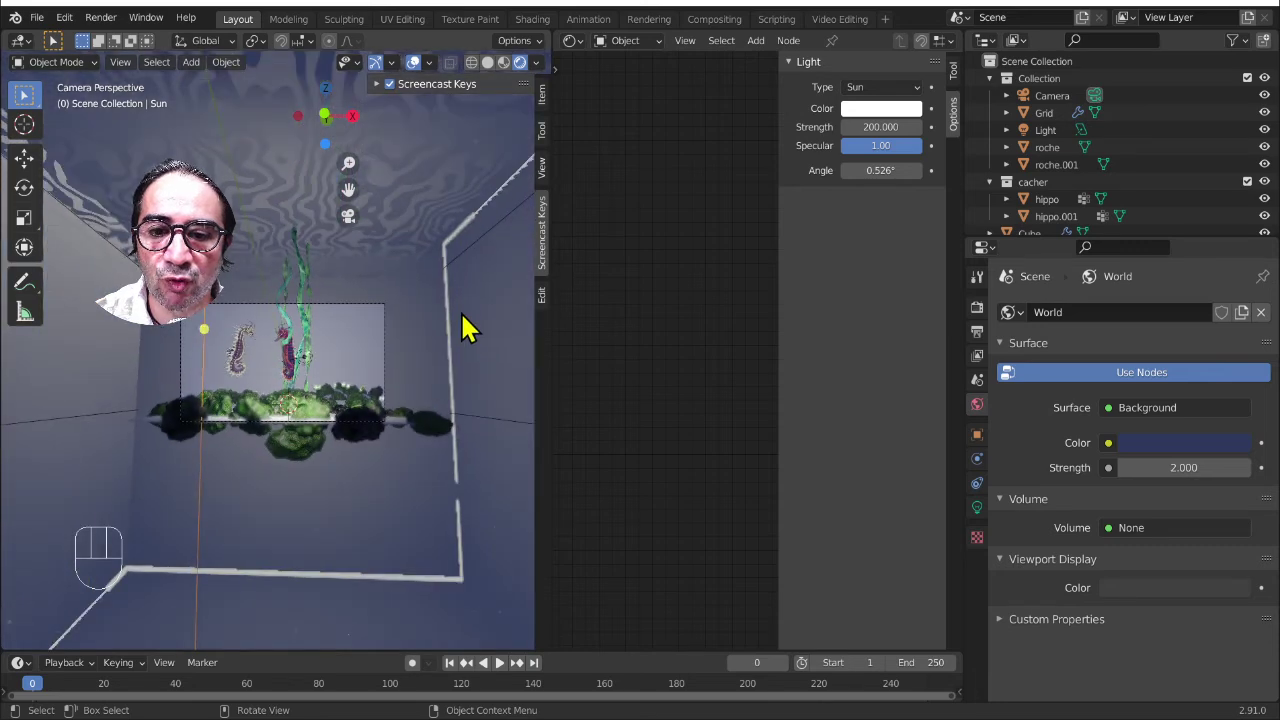
- Raise the density of the environment box's Volume Scatter to 0.290 and check the haze around the seahorses
left_click(471, 266)
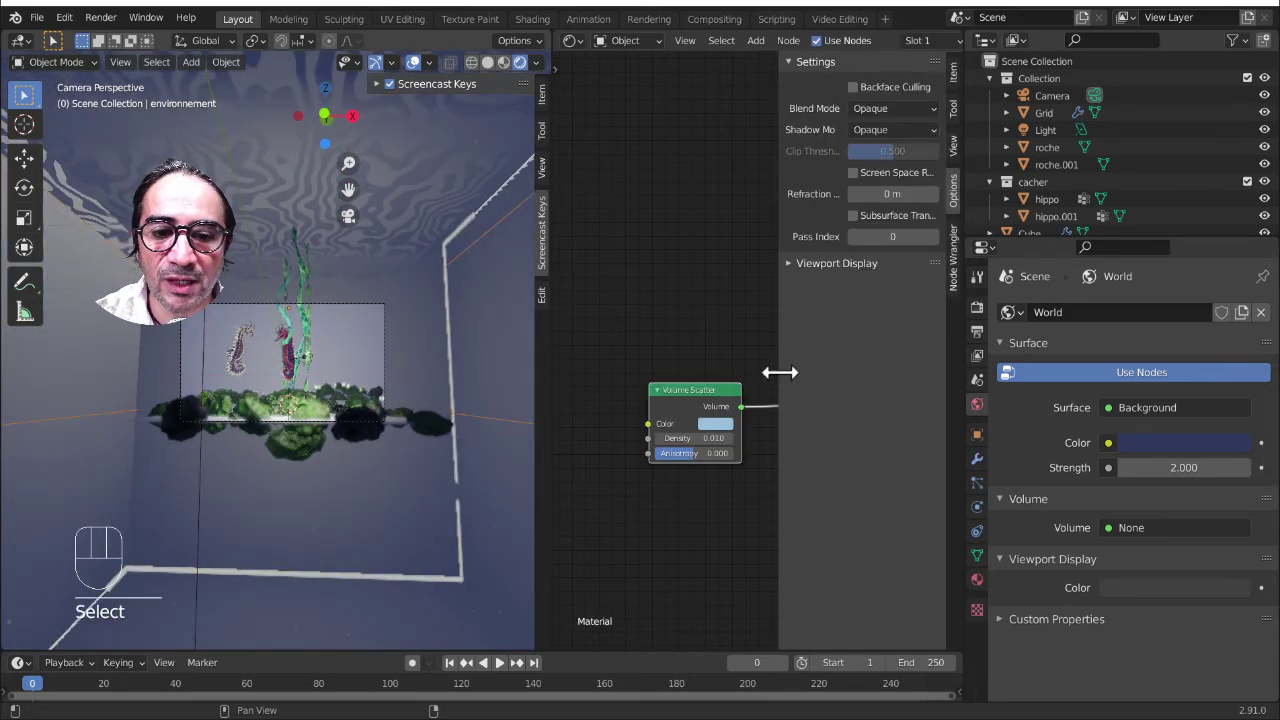
scroll(711, 515, "up", 4)
middle_click_drag(714, 522, 649, 434)
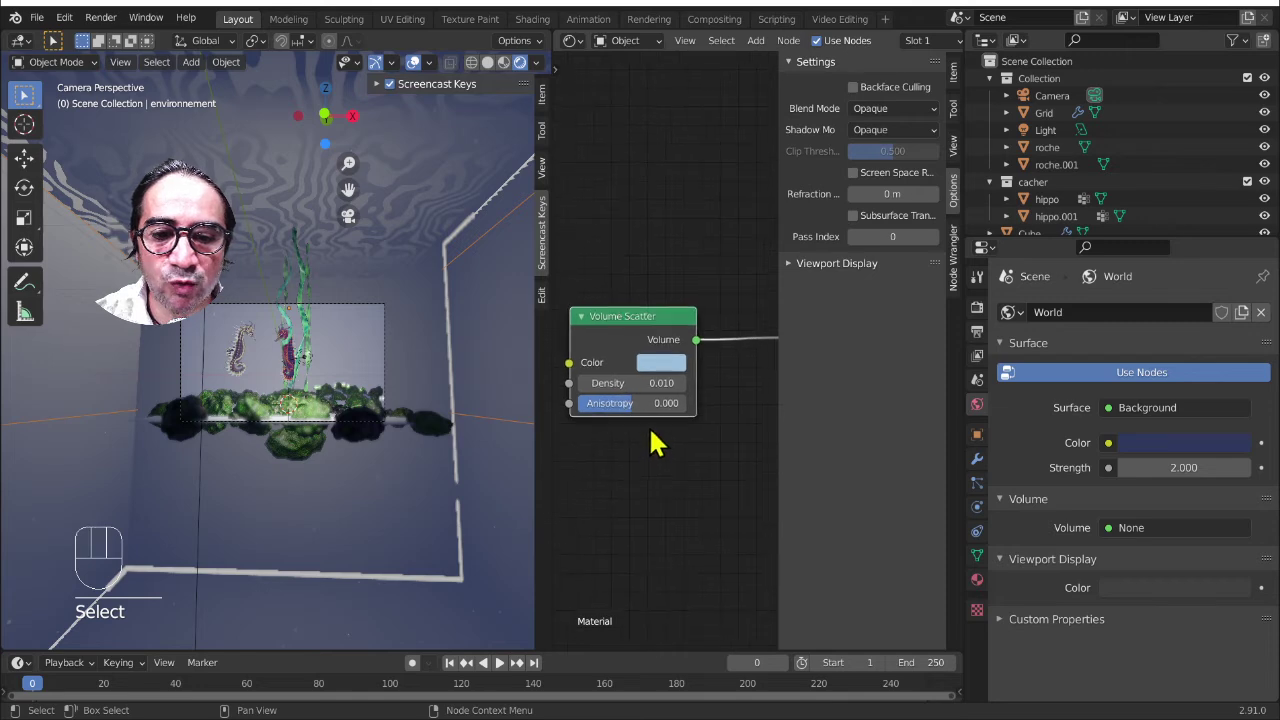
scroll(651, 443, "up", 2)
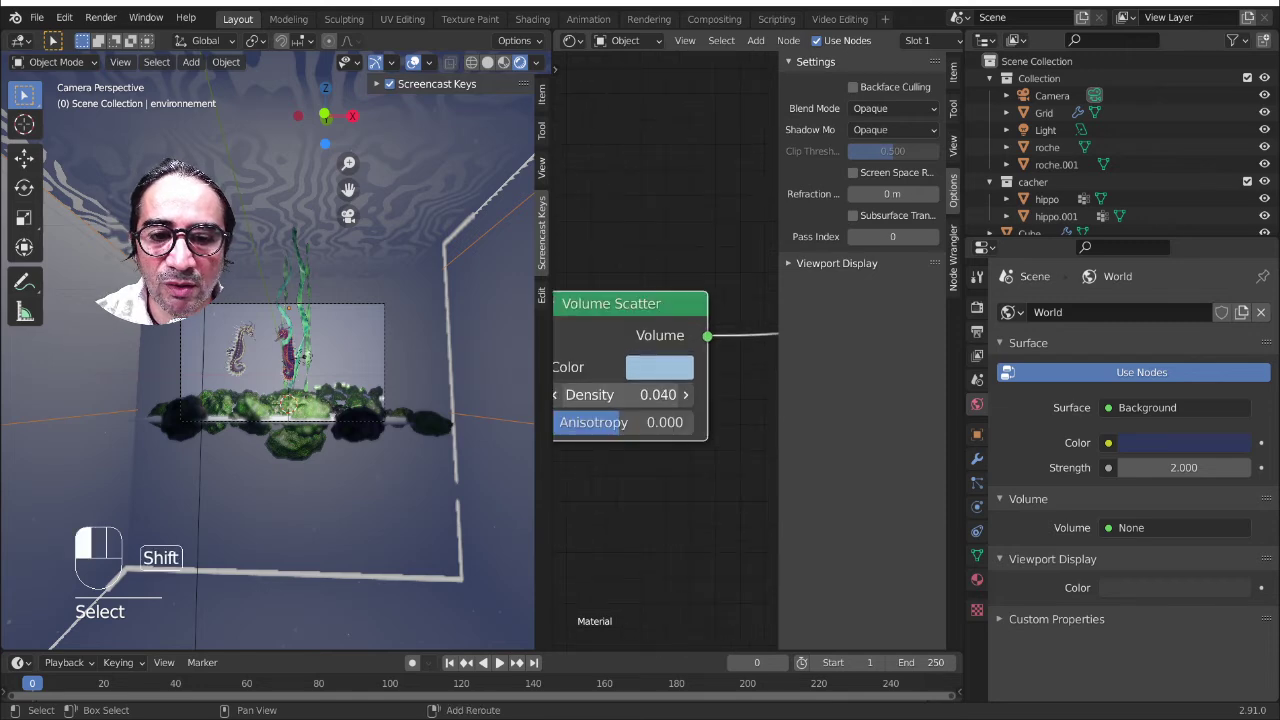
left_click_drag(620, 394, 657, 409, "shift")
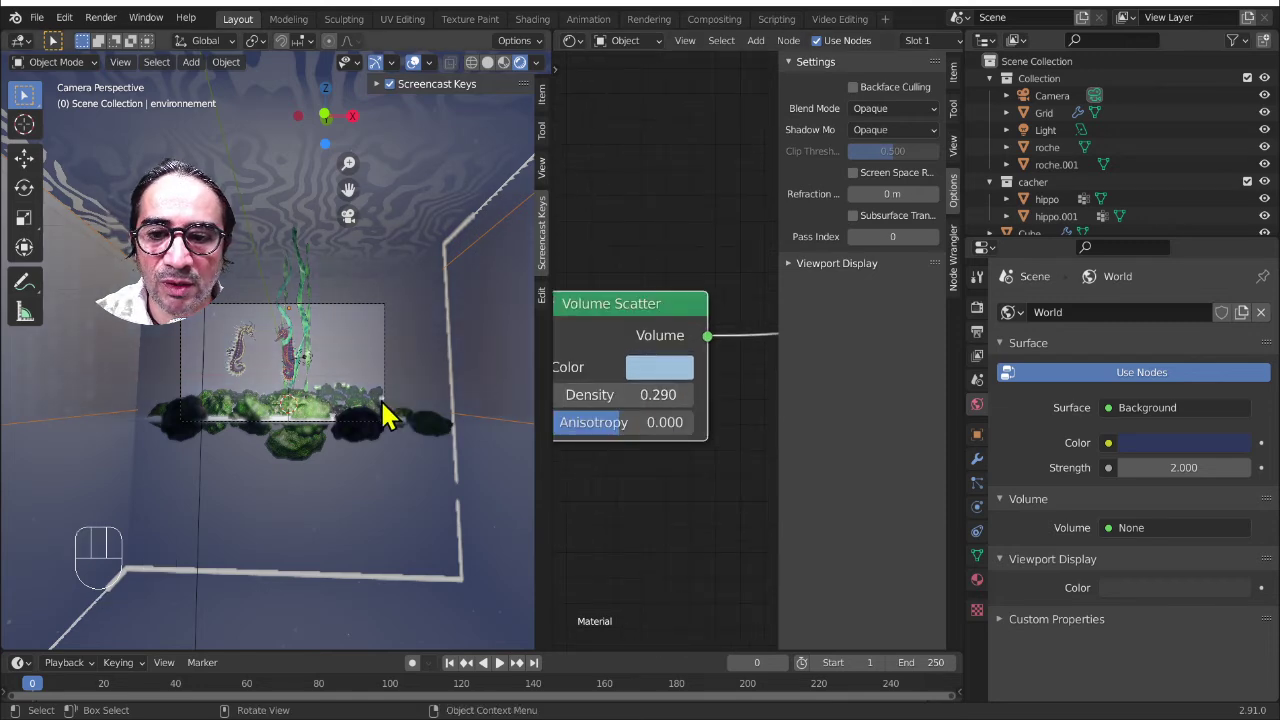
scroll(388, 413, "up", 3)
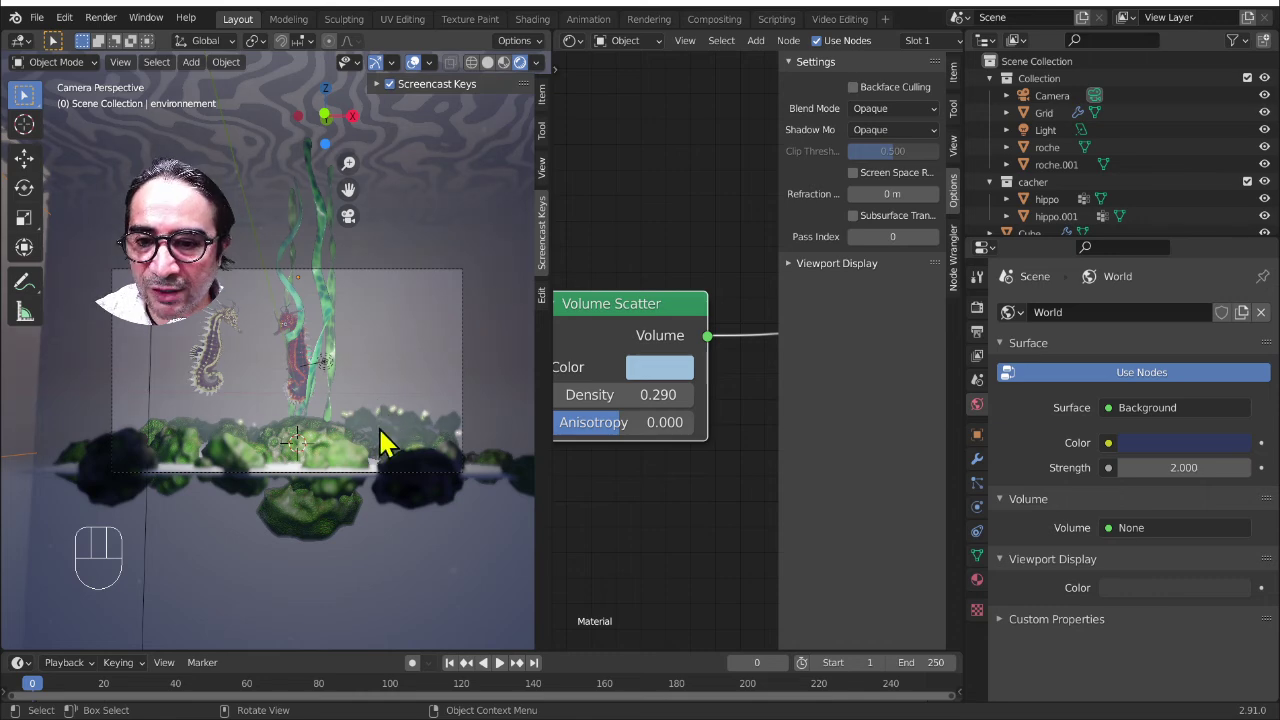
scroll(342, 429, "up", 2)
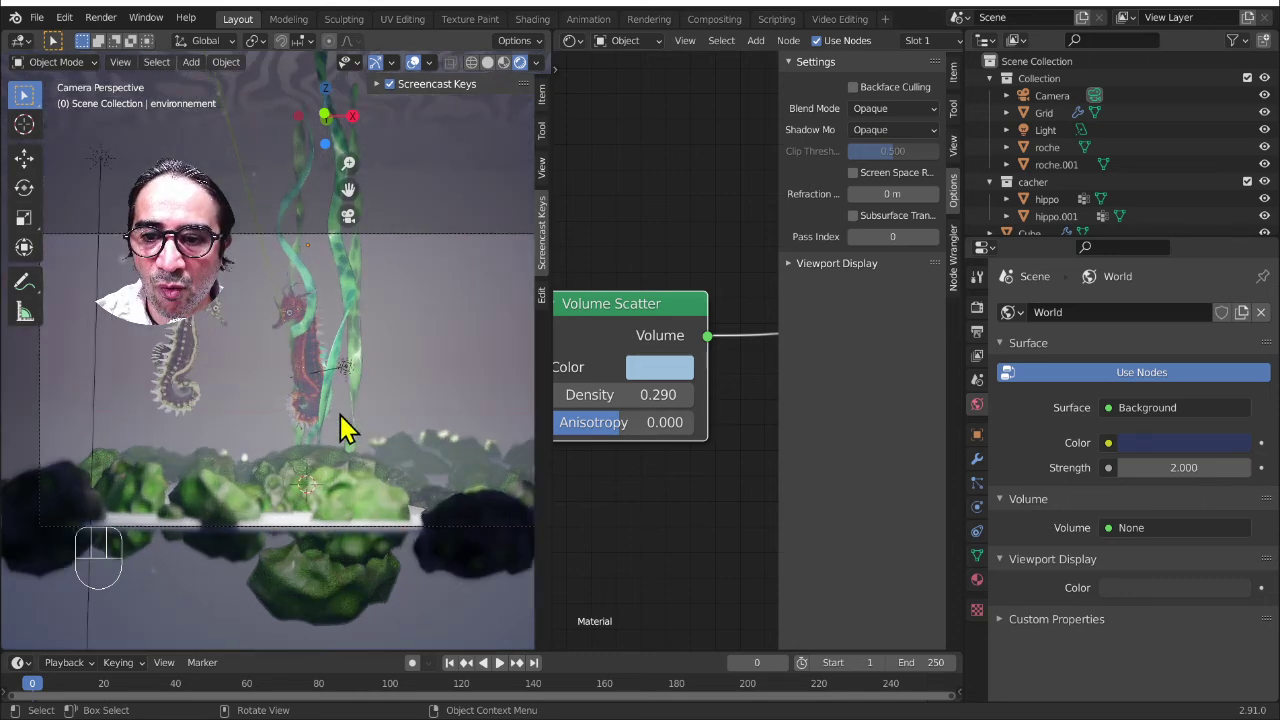
scroll(342, 429, "down", 5)
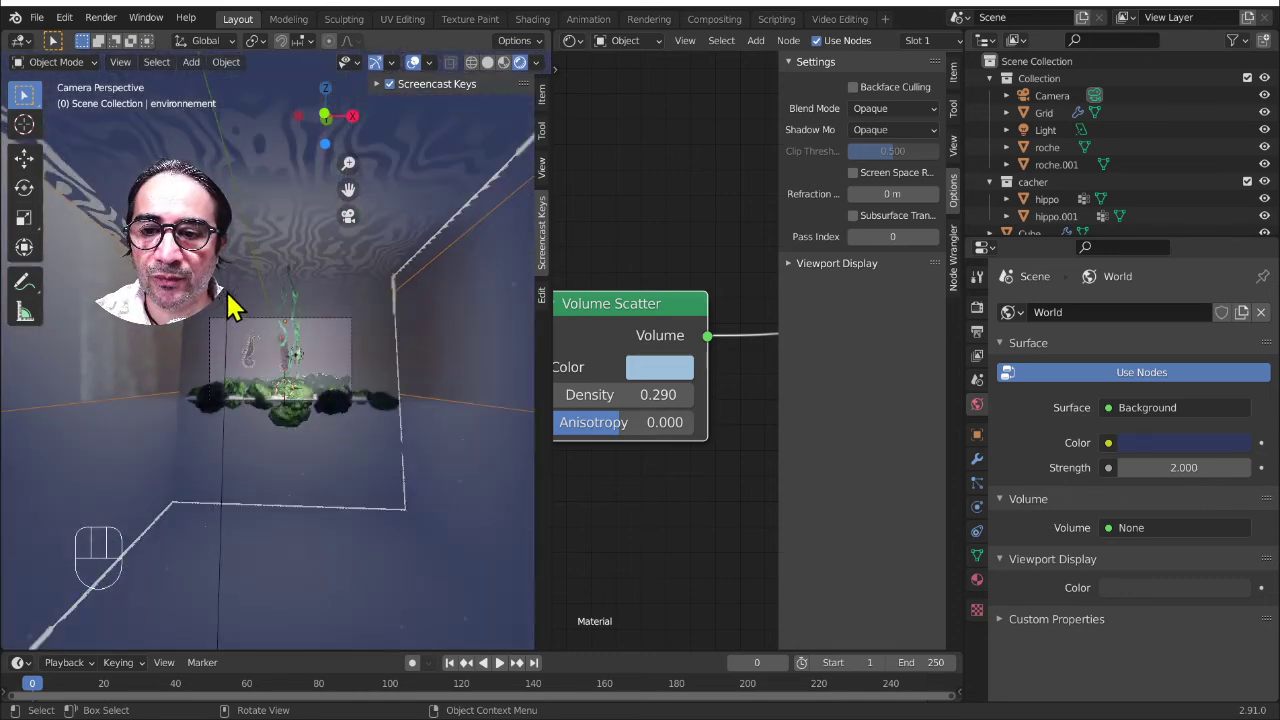
- Move the Sun light closer to the tall seaweed, above the seahorses, and freely rotate it to change its beam direction
left_click(288, 490)
scroll(303, 526, "up", 2)
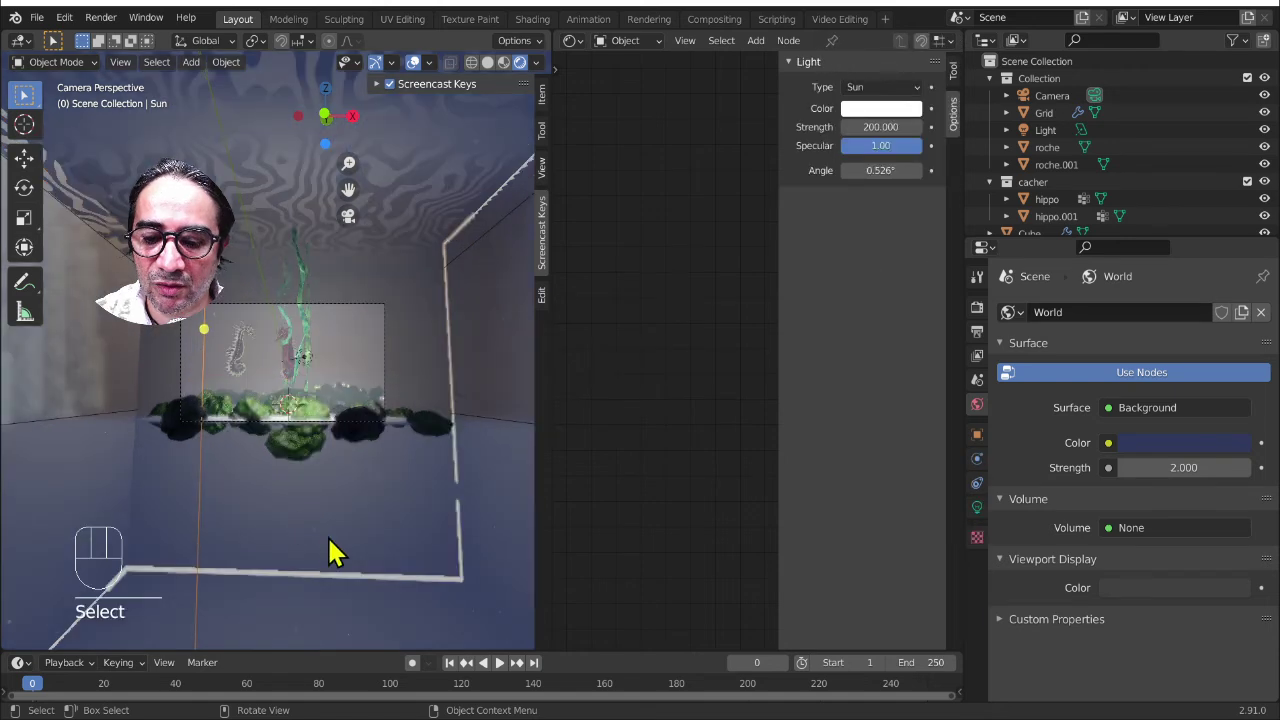
key("r")
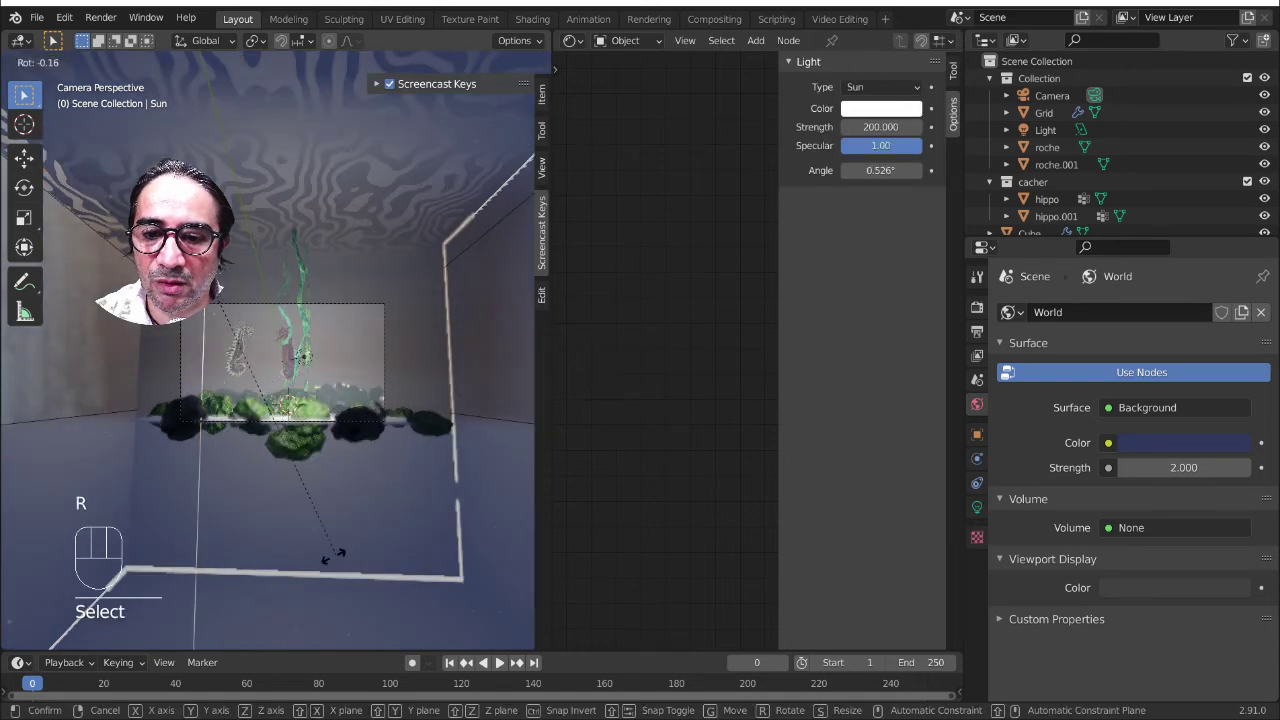
left_click(332, 560)
key("g")
left_click(364, 492)
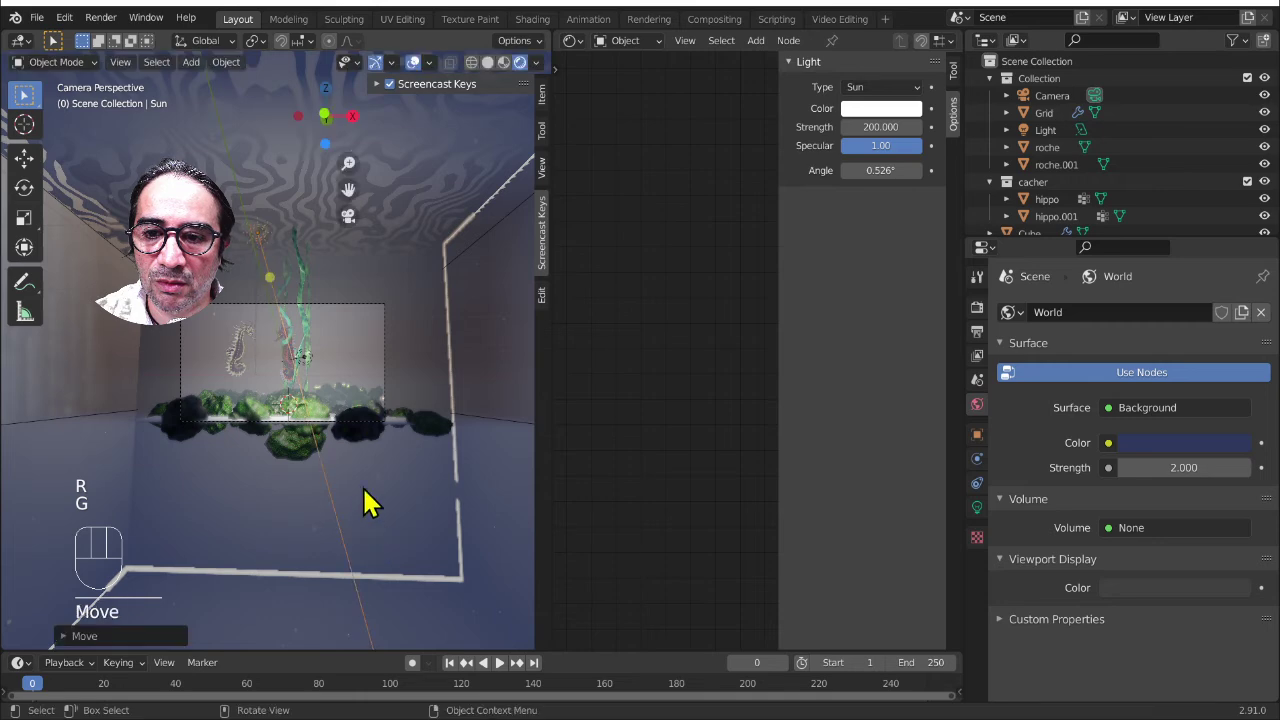
scroll(327, 404, "up", 3)
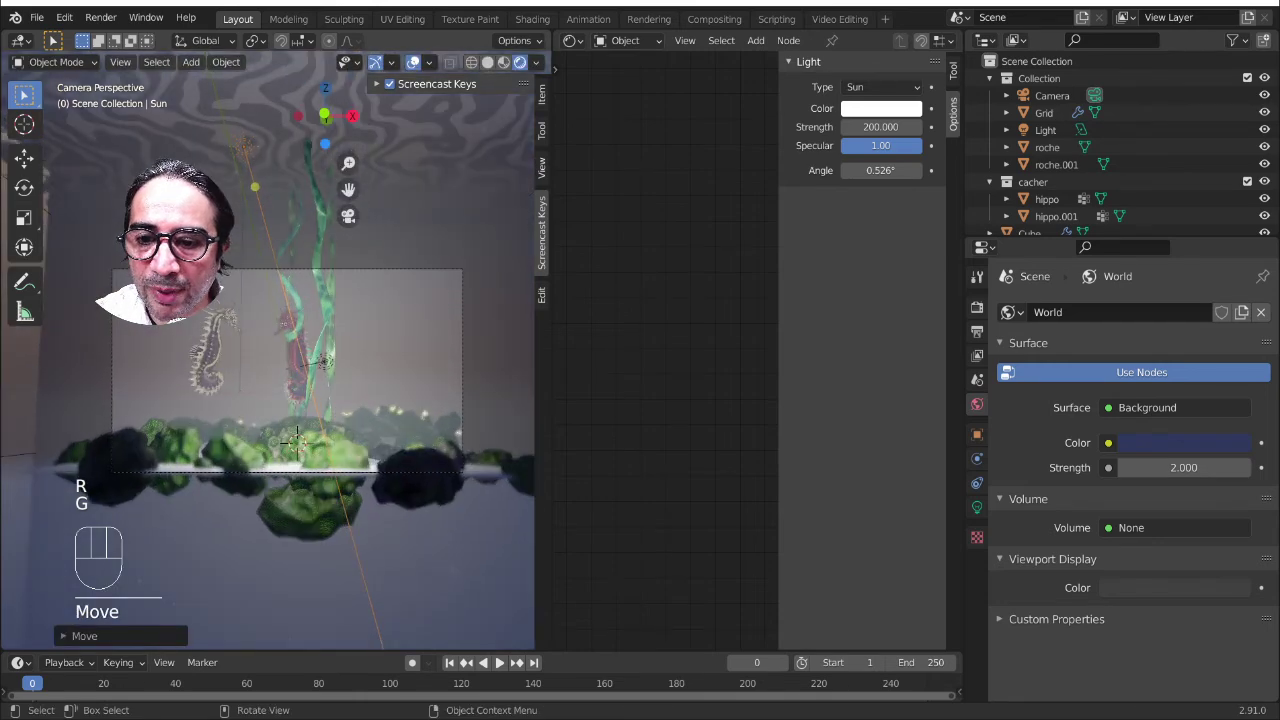
key("r")
key("r")
left_click(308, 535)
- Set the viewport display of the large cube enclosing the scene to Wire
left_click(396, 177)
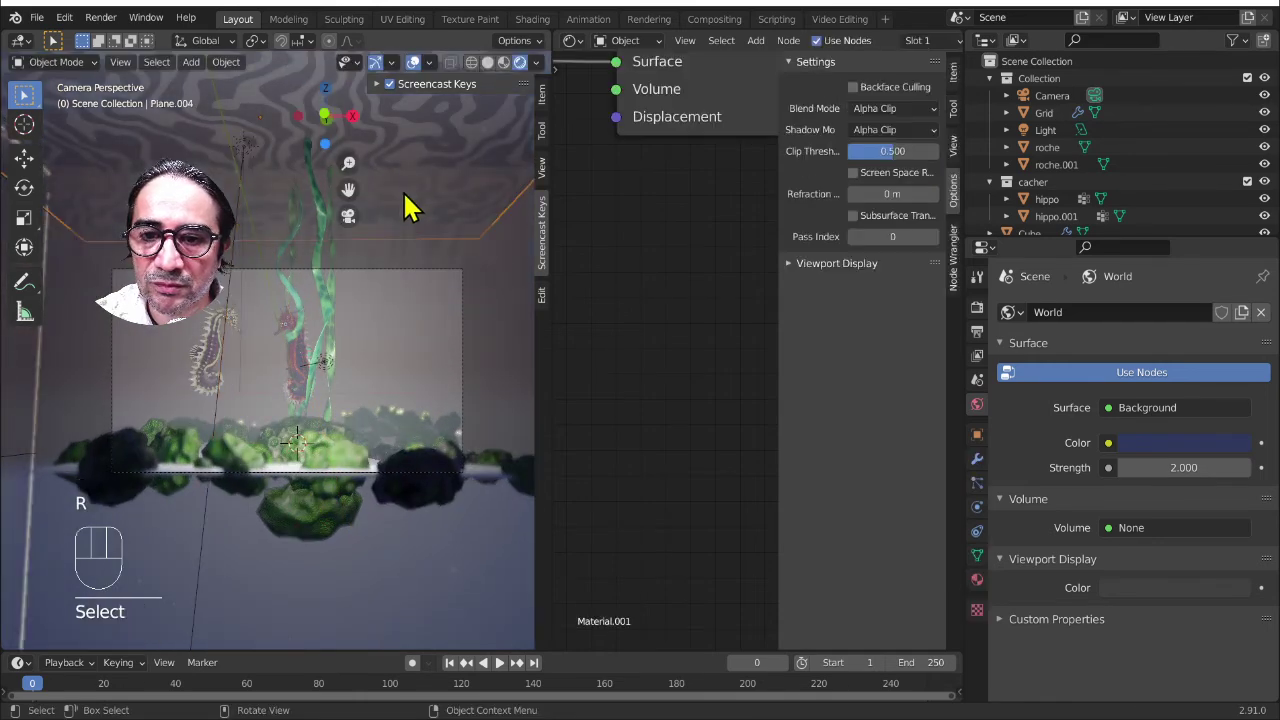
middle_click_drag(405, 208, 320, 309)
left_click(320, 309)
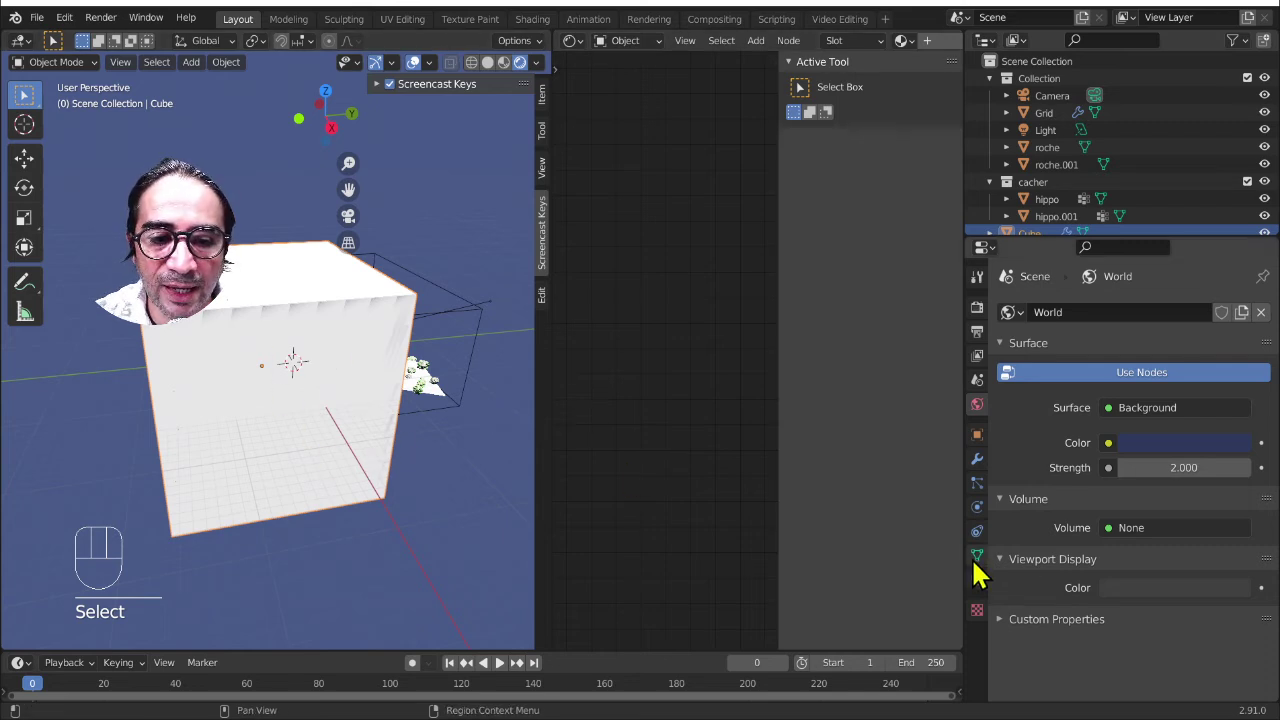
left_click(977, 436)
scroll(1108, 565, "down", 2)
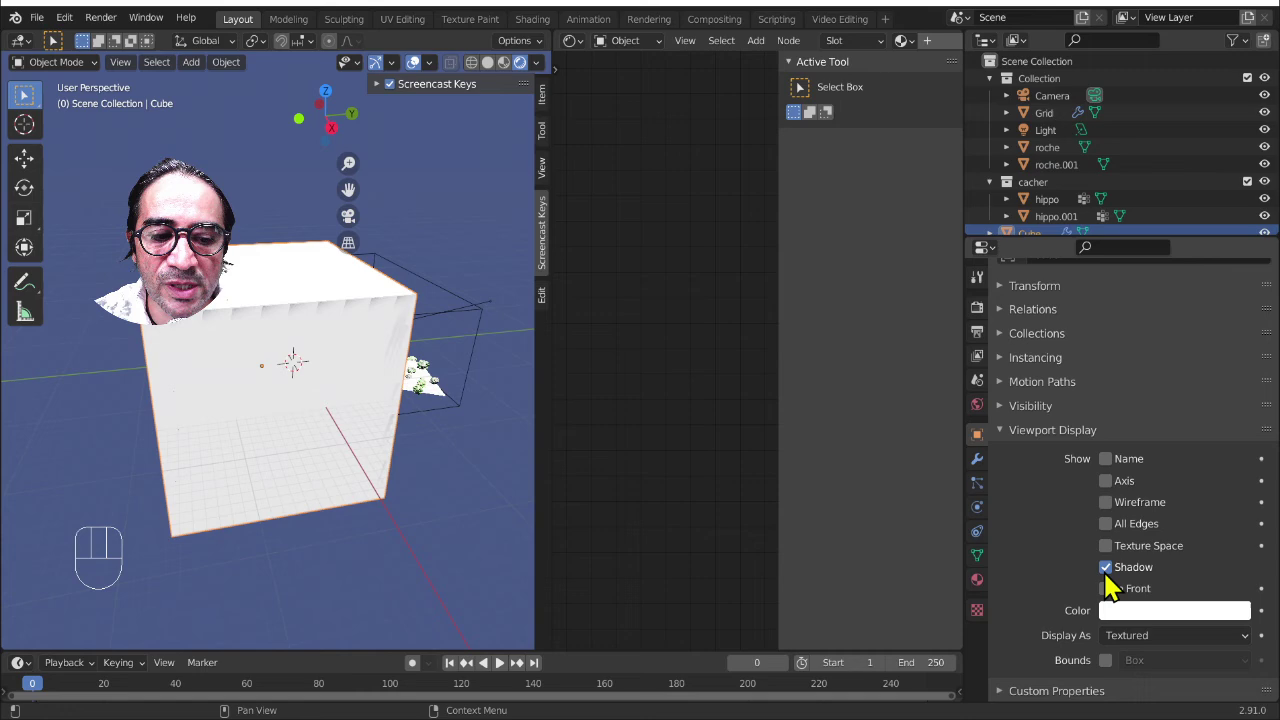
left_click(1160, 650)
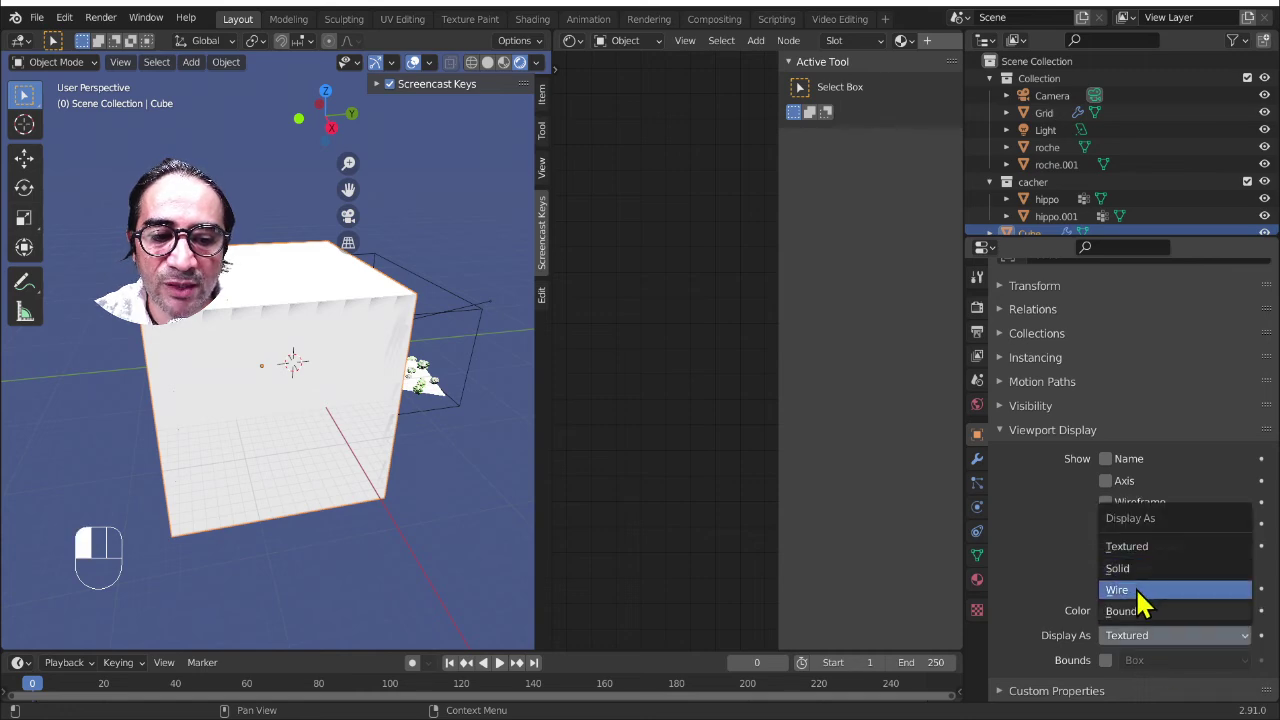
left_click(1138, 592)
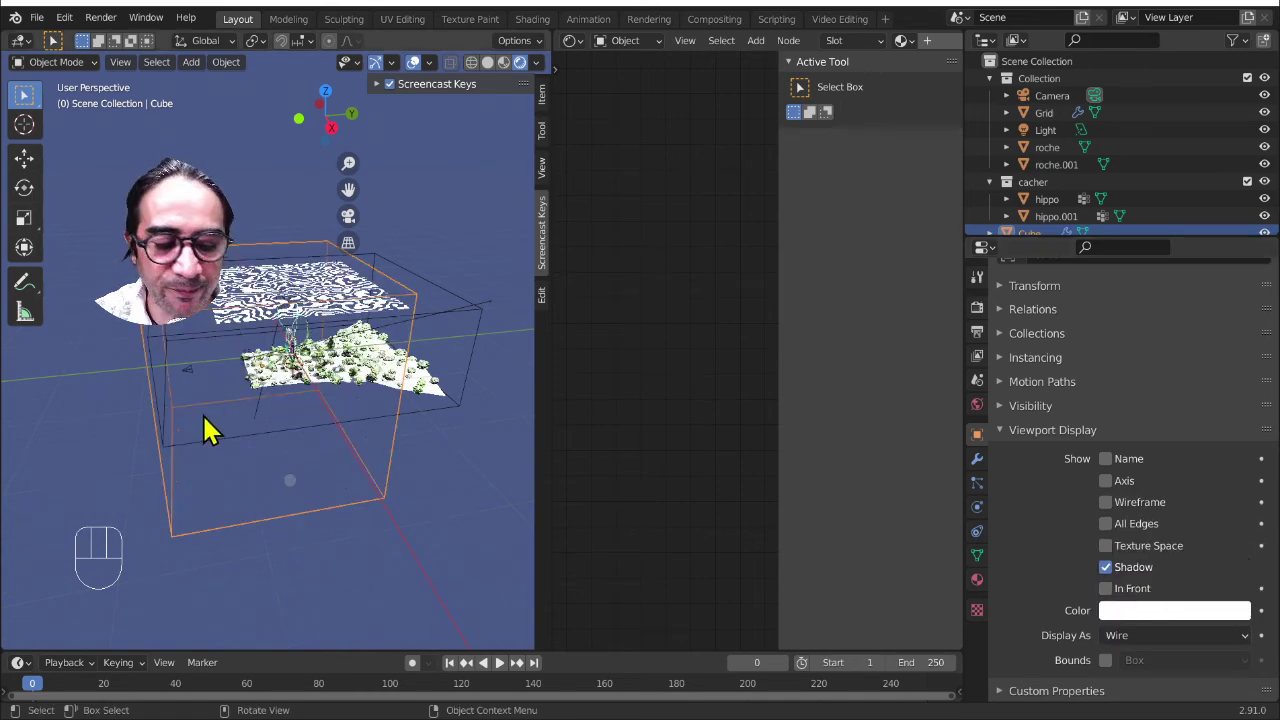
- Return to the camera view and set the Sun light's strength to 100
key("KP_0")
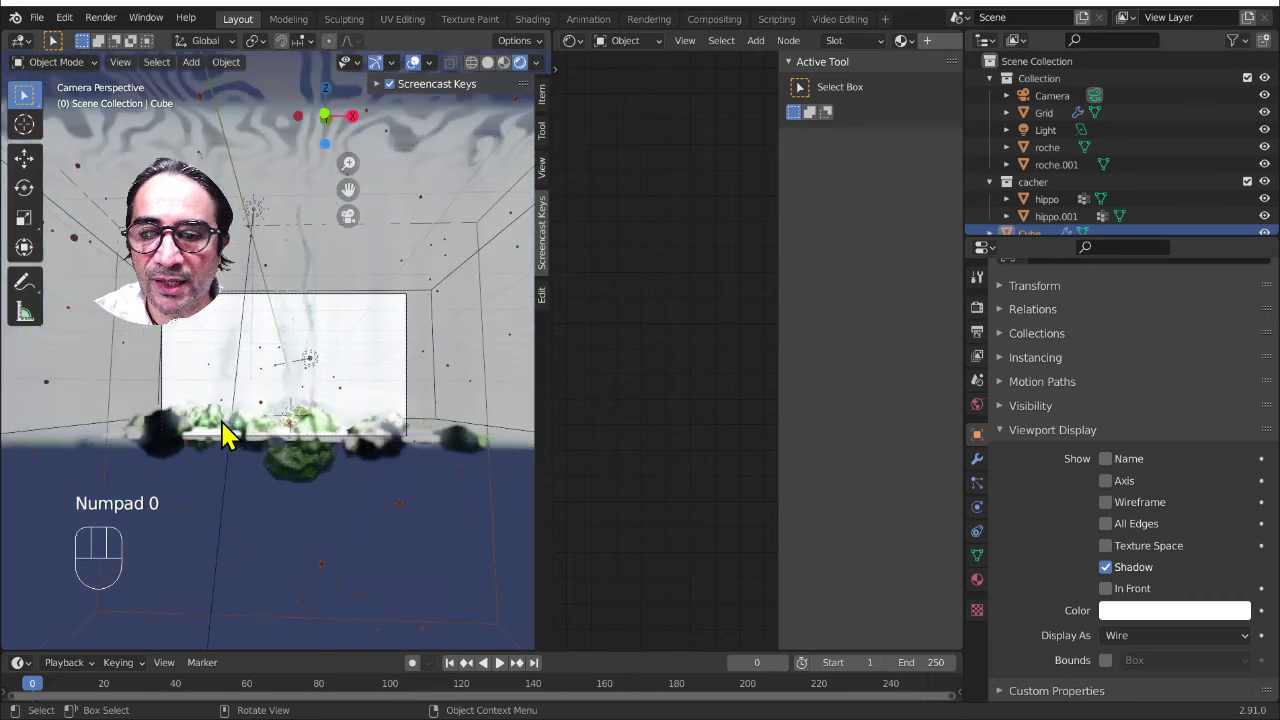
scroll(224, 423, "up", 2)
left_click(237, 240)
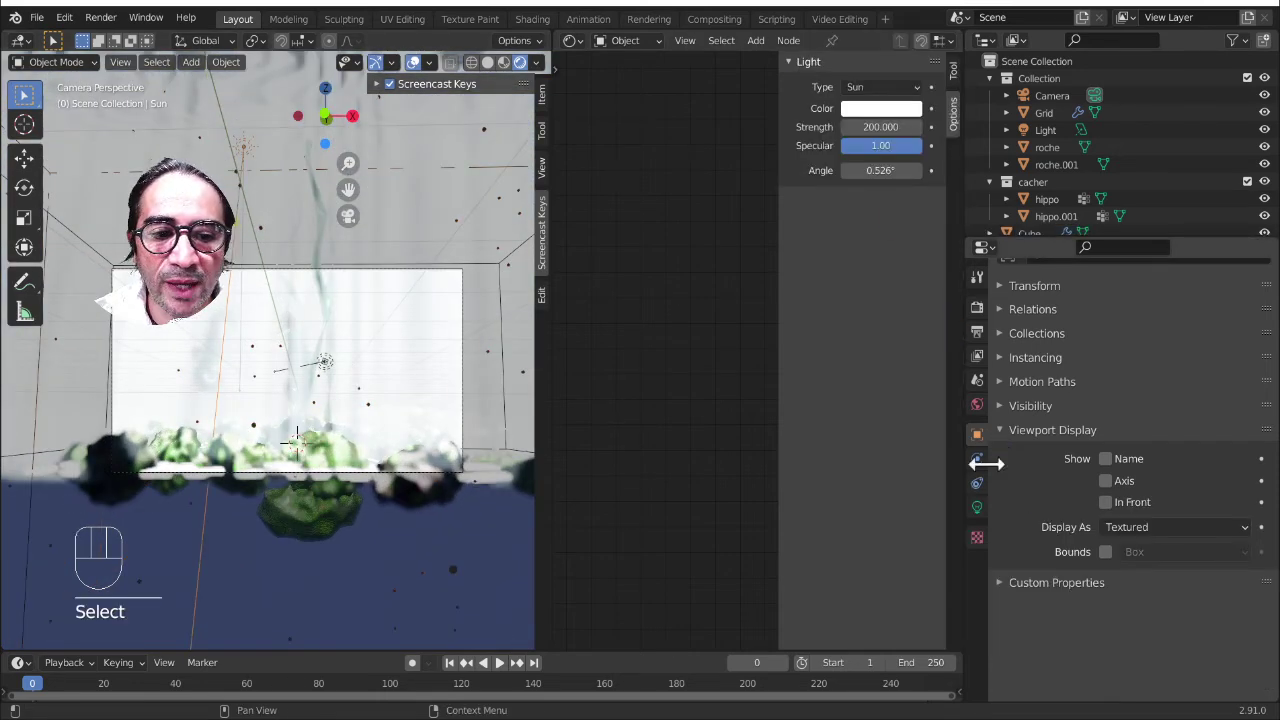
left_click(977, 507)
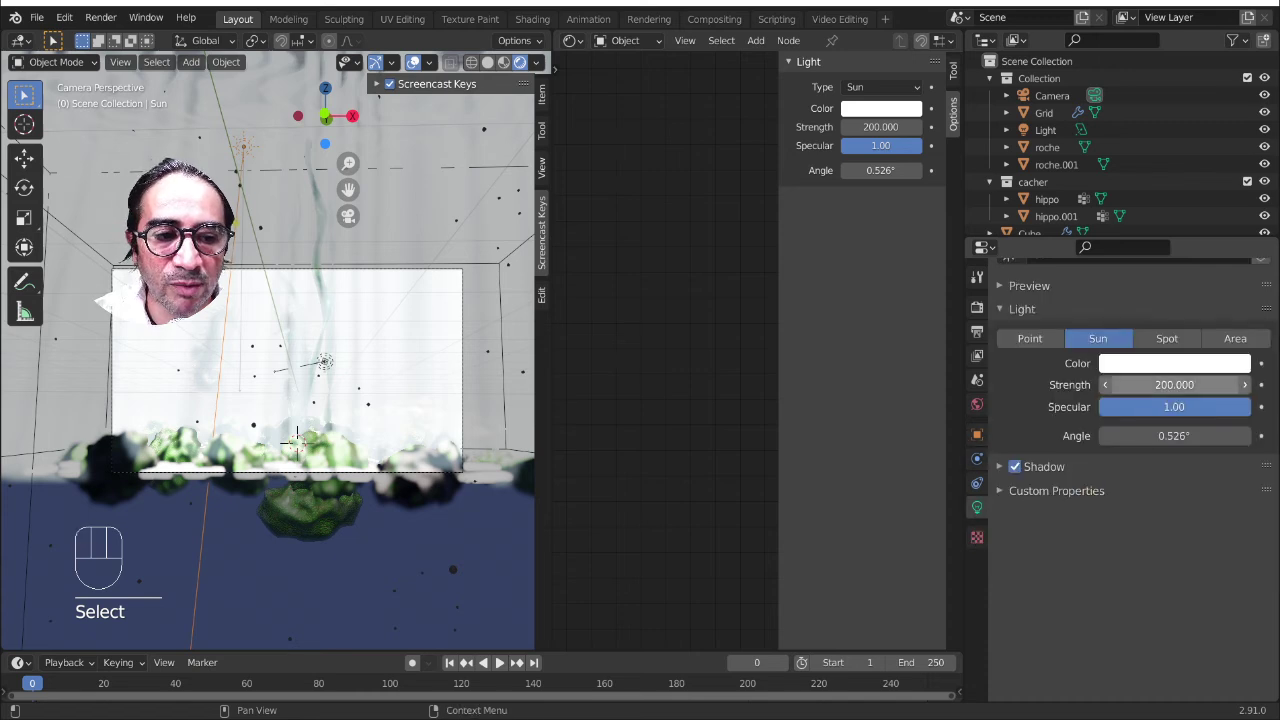
left_click(1146, 384)
type("100")
key("Return")
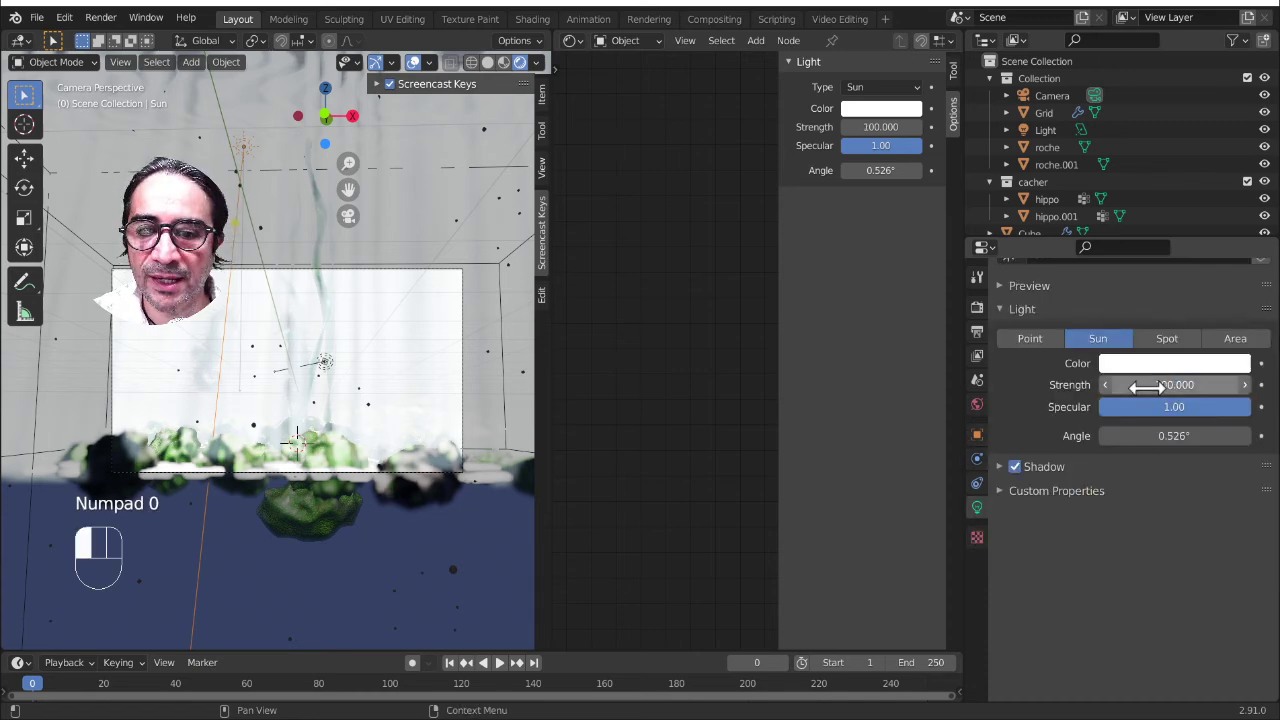
- Set the density of the environment box's Volume Scatter to 0.010
left_click(501, 297)
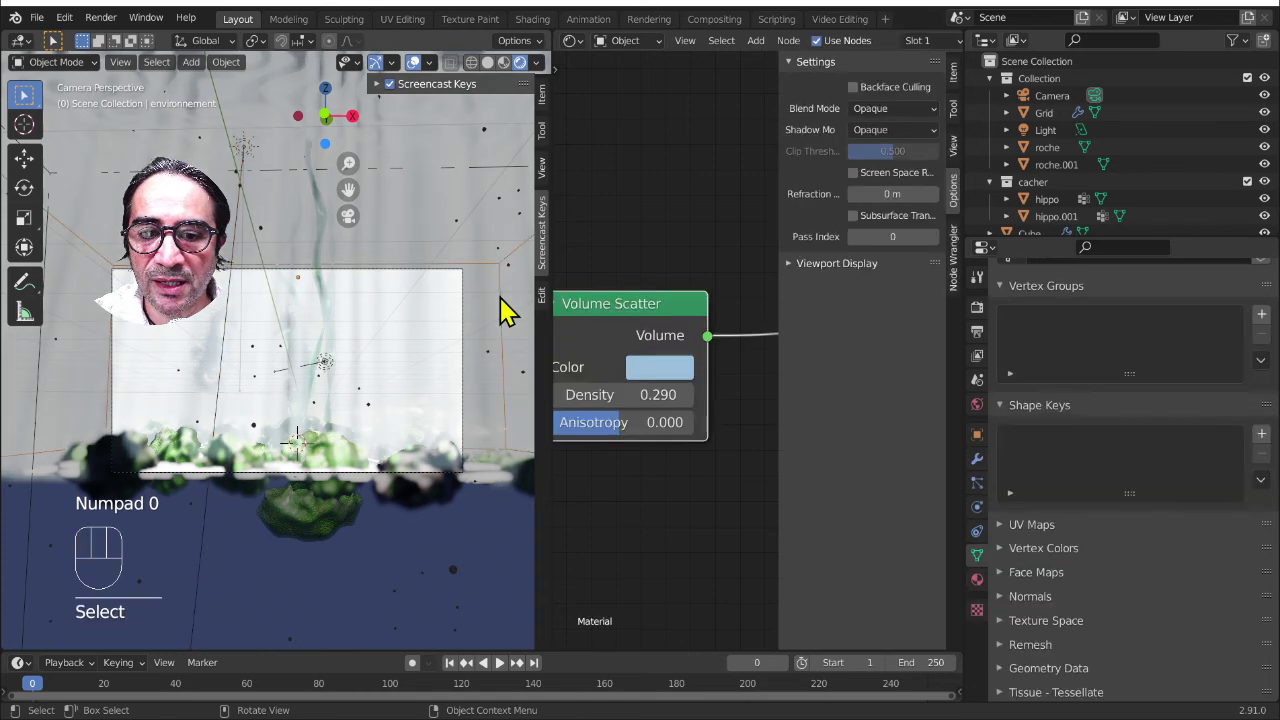
mouse_move(656, 395)
left_mouse_down("shift")
mouse_move(645, 395)
mouse_move(660, 400)
left_mouse_up("shift")
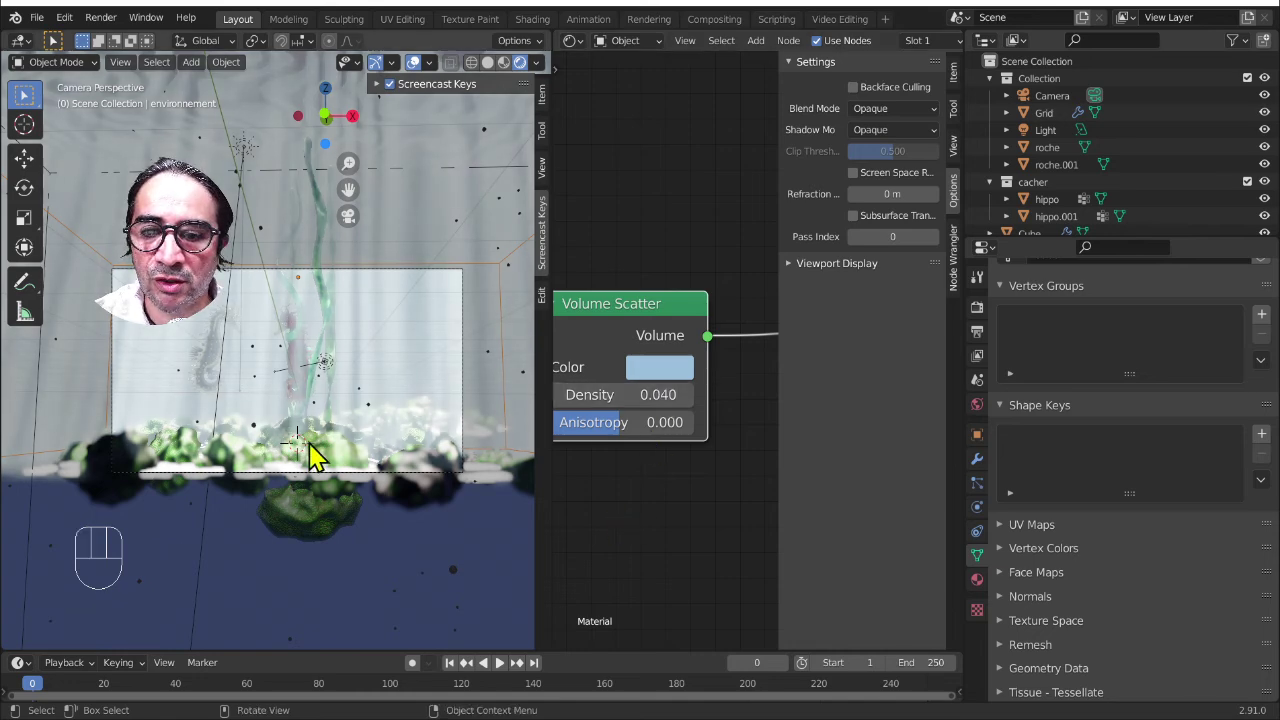
scroll(312, 440, "up", 1)
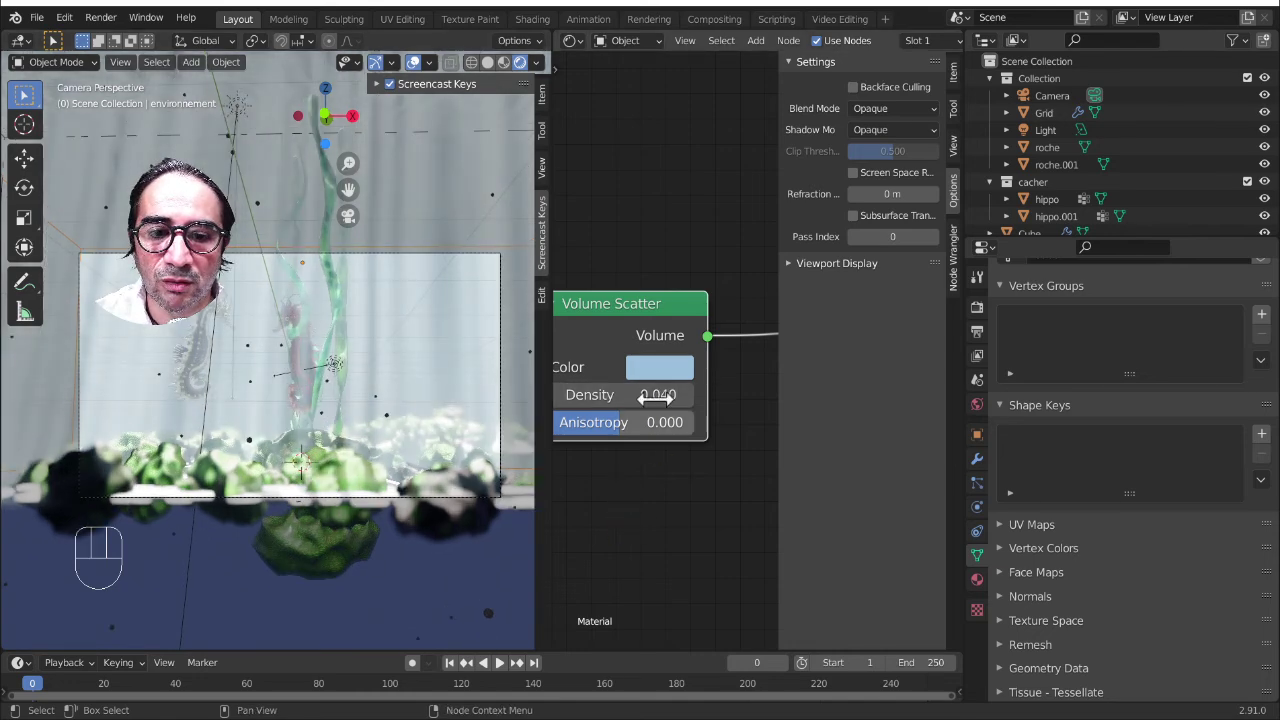
left_click_drag(660, 395, 660, 395, "shift")
left_click(618, 398)
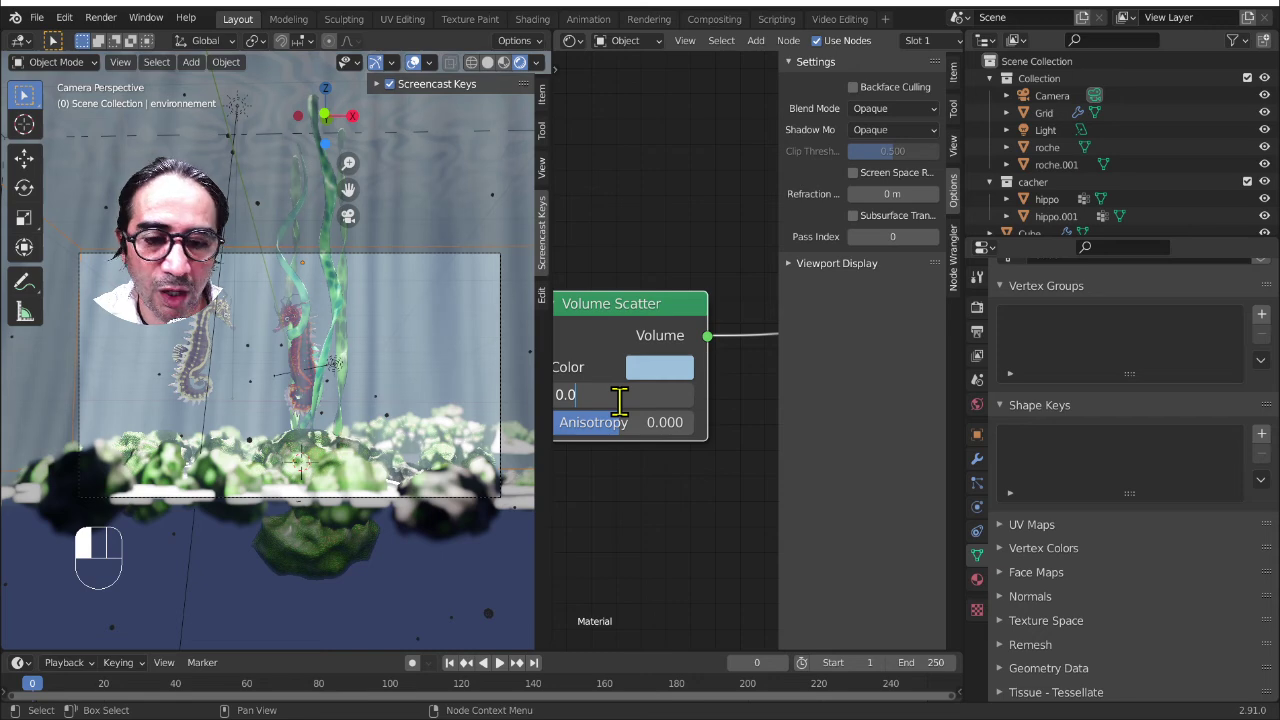
type("1")
key("Return")
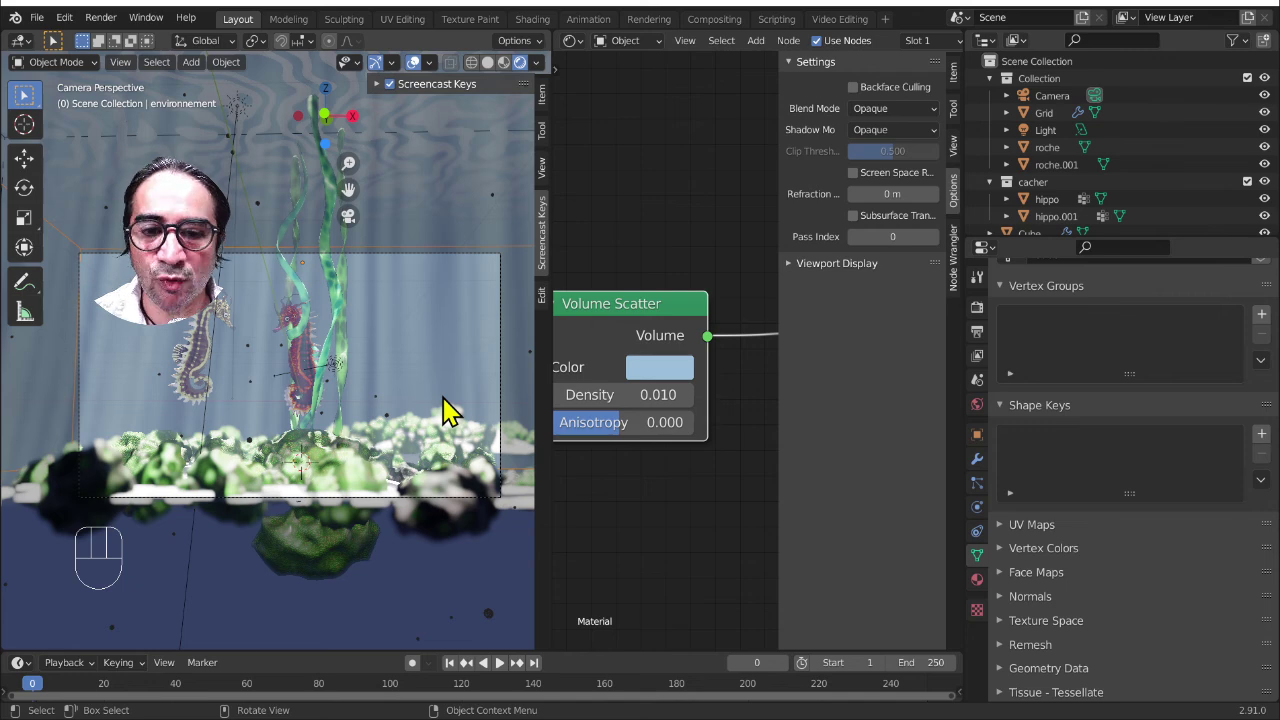
- Render the current frame and examine the rendered image in the Rendering workspace
key("F12")
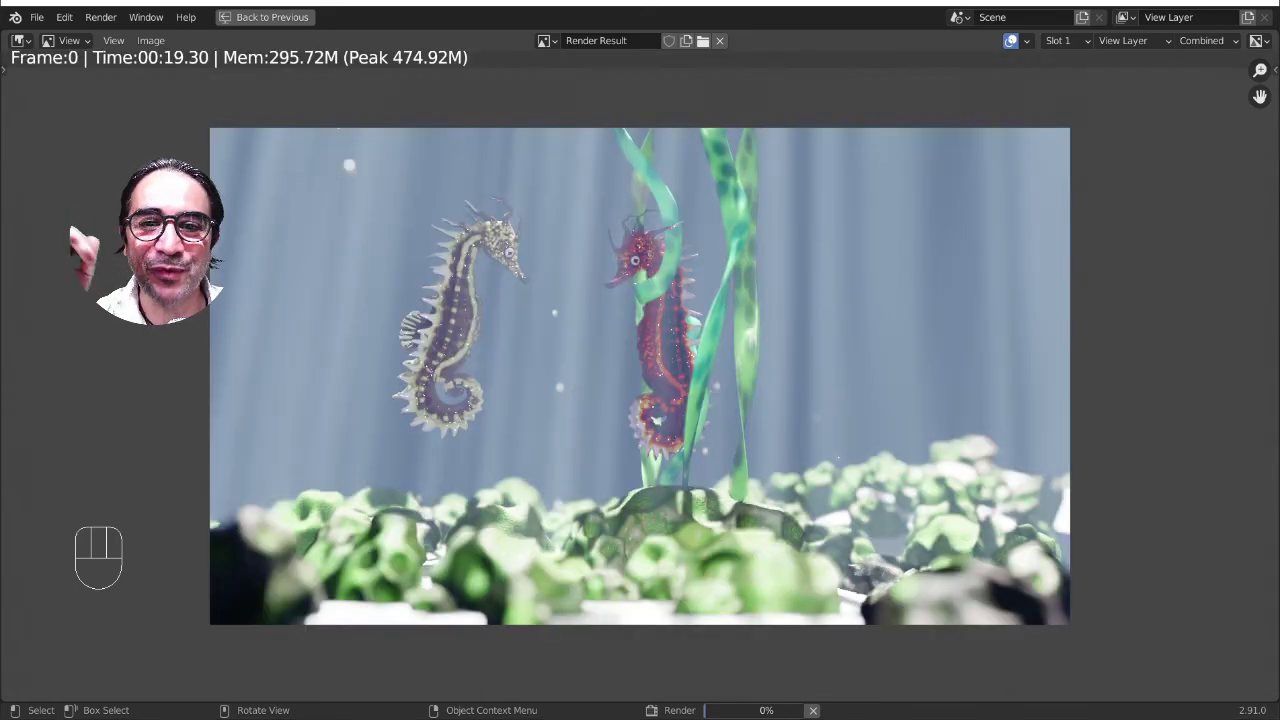
key("Escape")
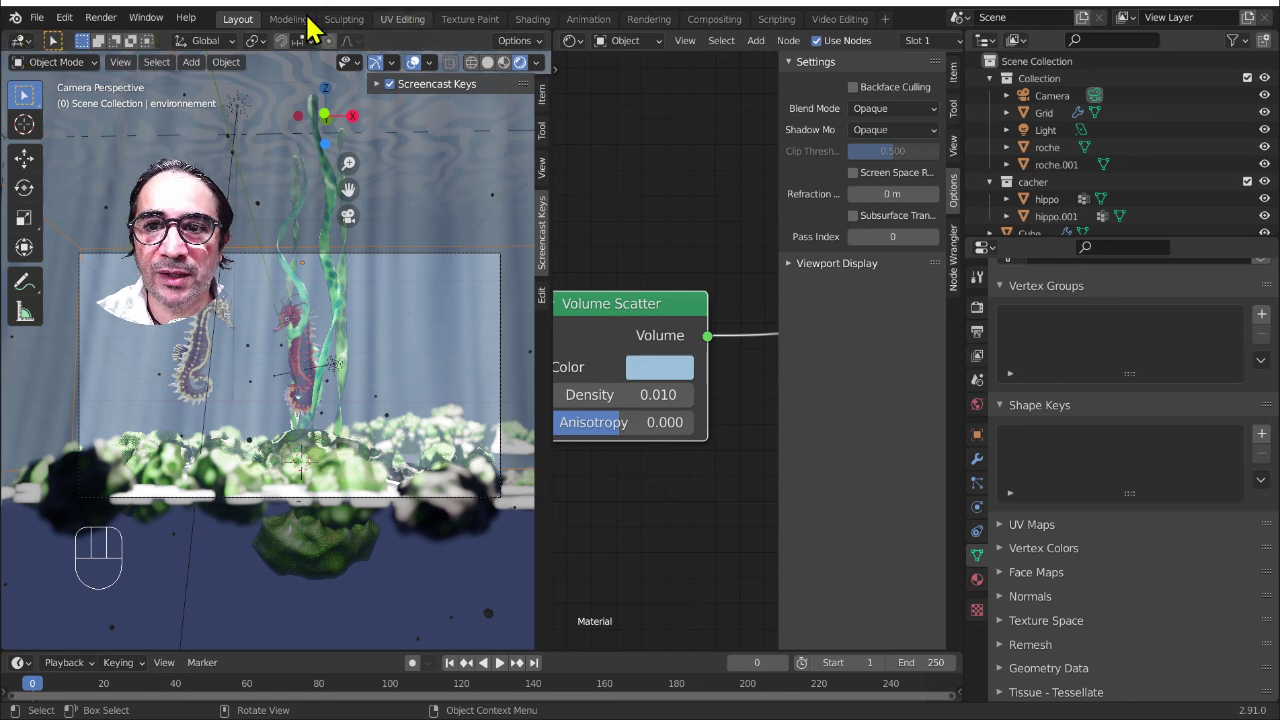
left_click(652, 20)
scroll(457, 486, "up", 3)
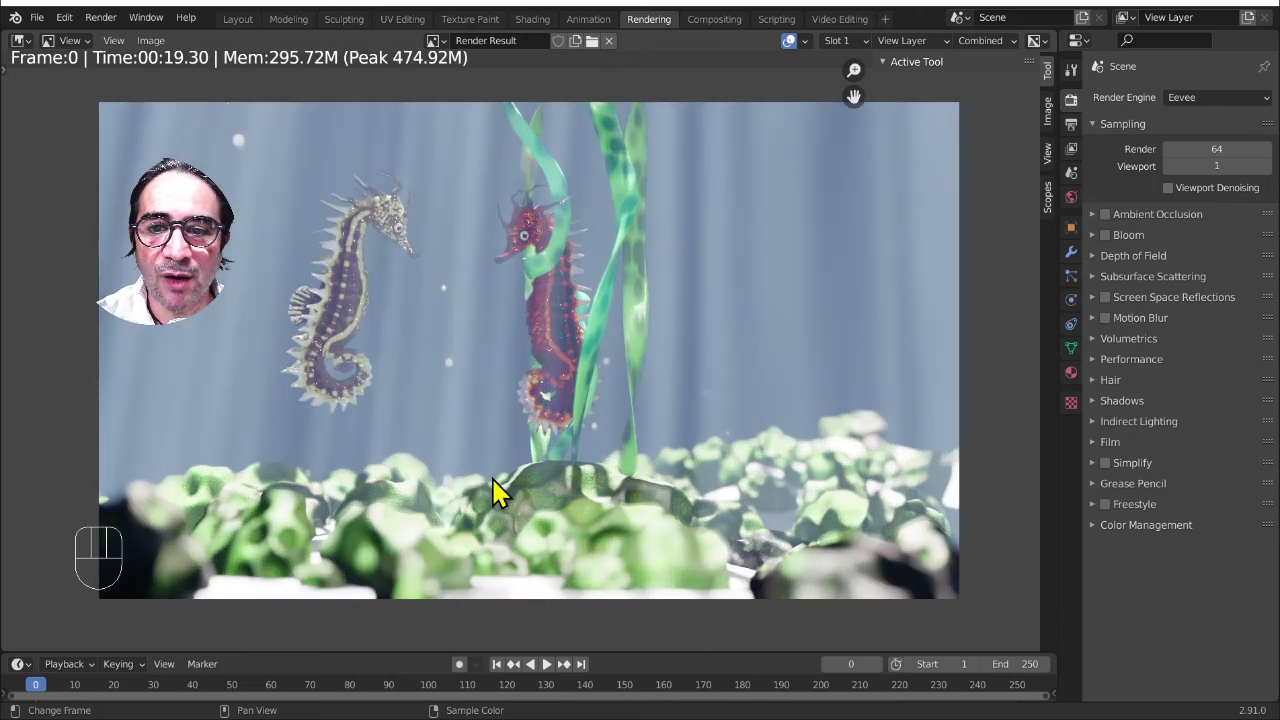
middle_click_drag(500, 491, 524, 476)
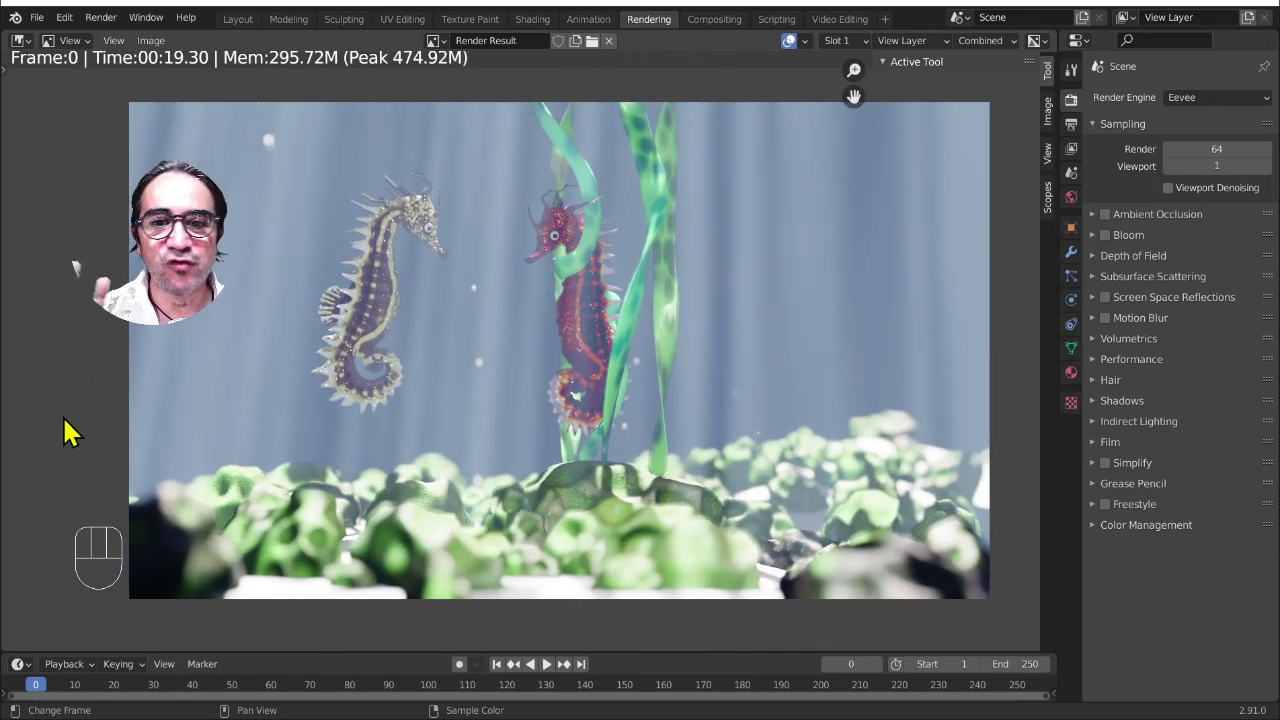